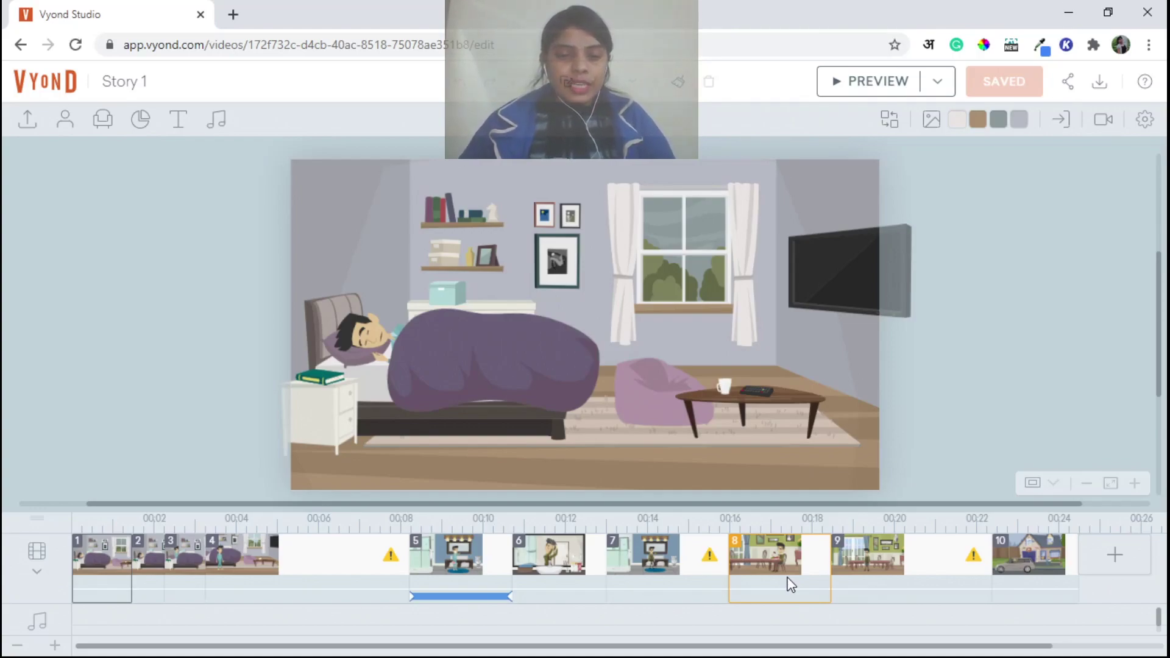
Review the four bedroom scenes of the story, comparing each scene with the one that follows it
click(217, 598)
click(183, 588)
click(1029, 577)
click(217, 600)
click(100, 586)
click(99, 586)
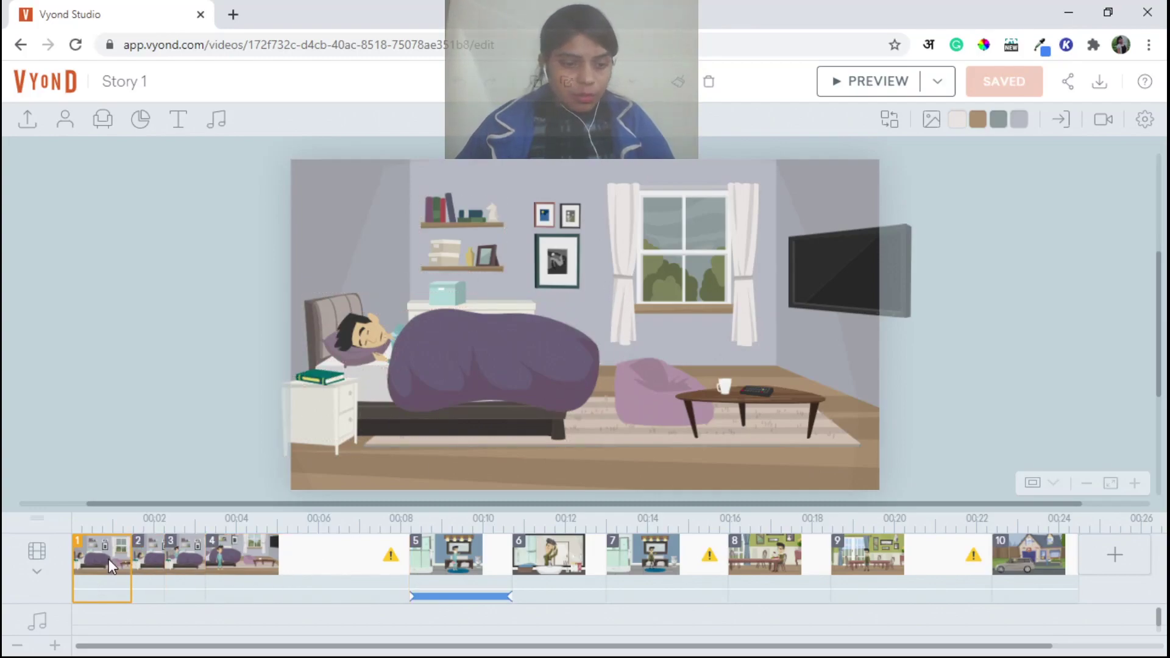
click(279, 557)
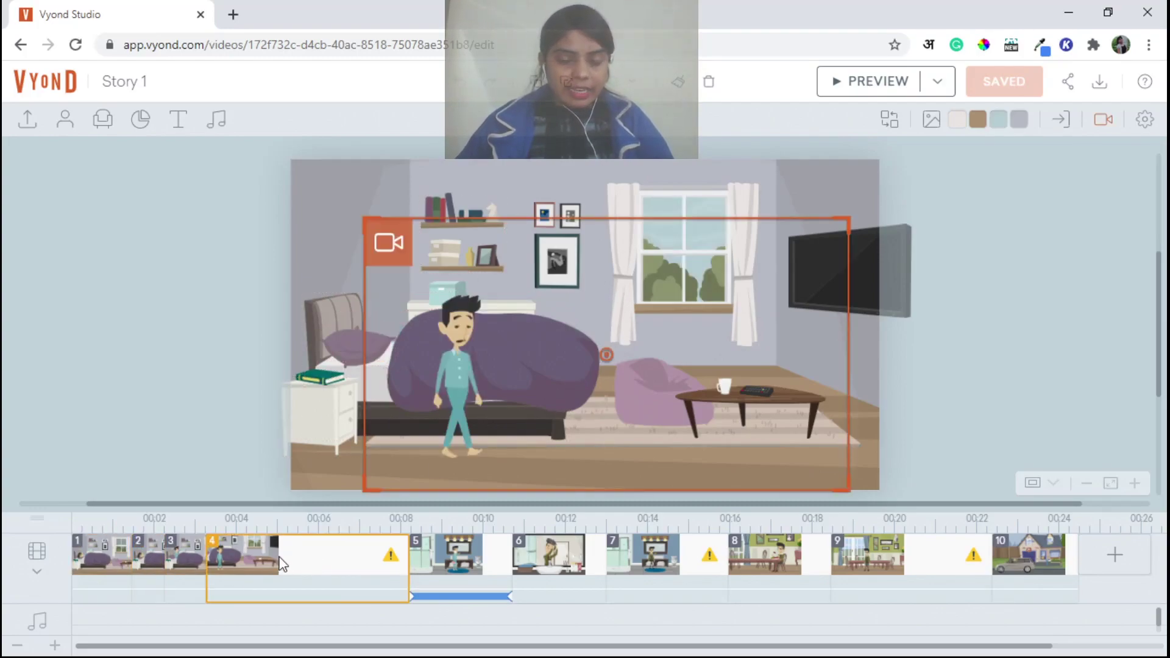
click(97, 580)
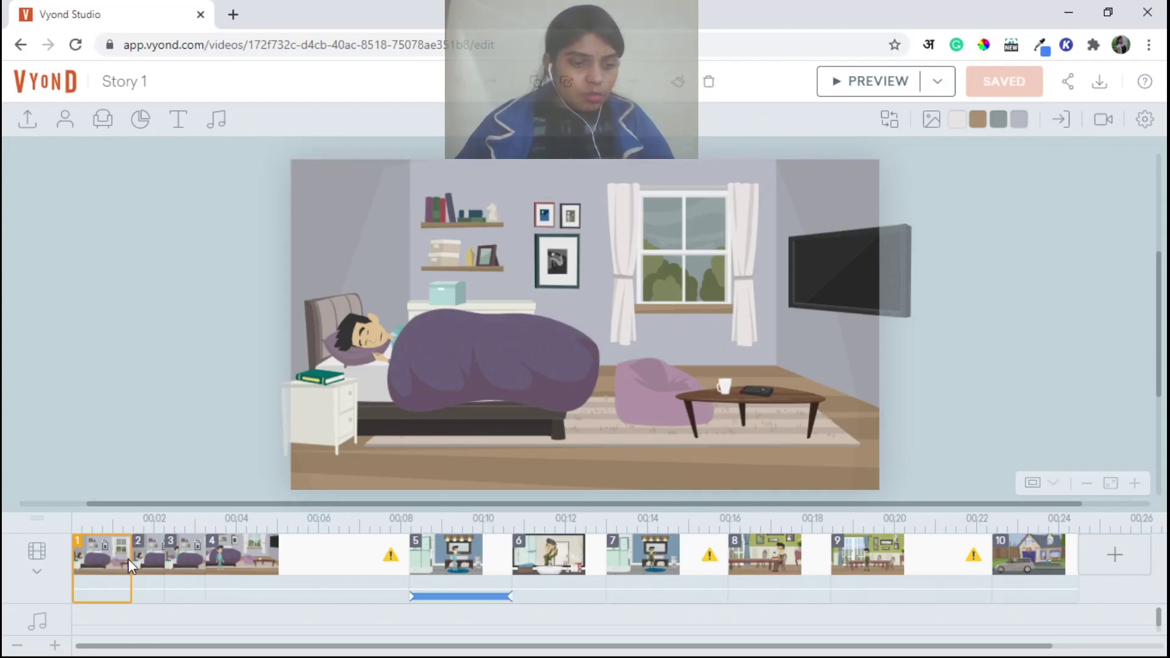
shift+click(142, 565)
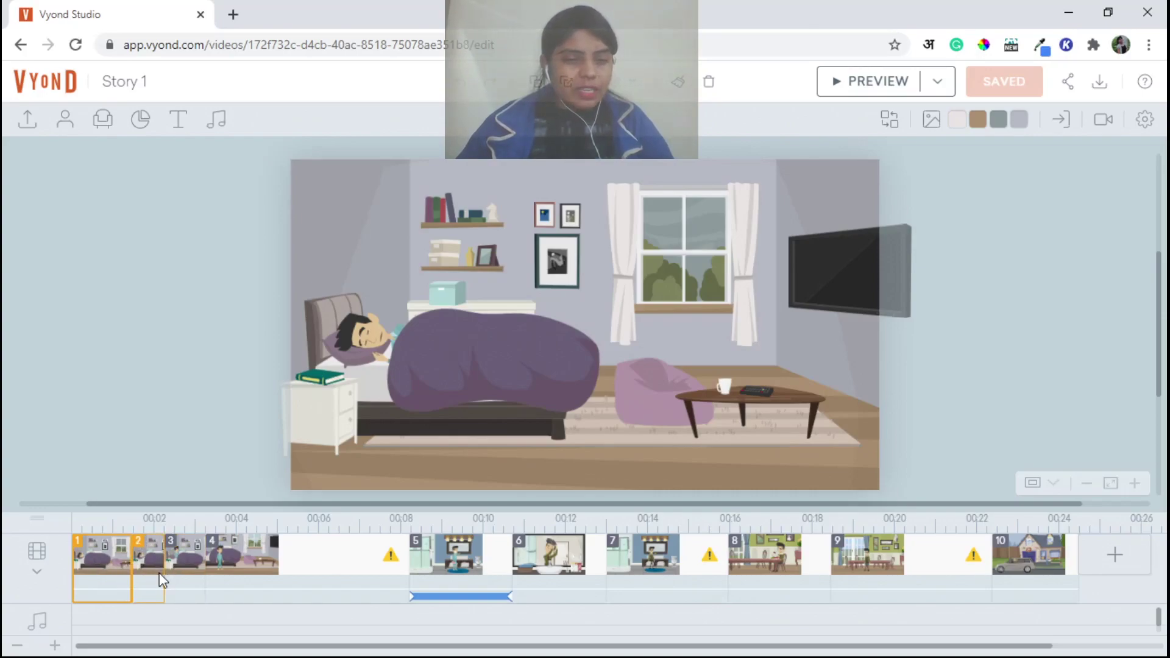
click(136, 552)
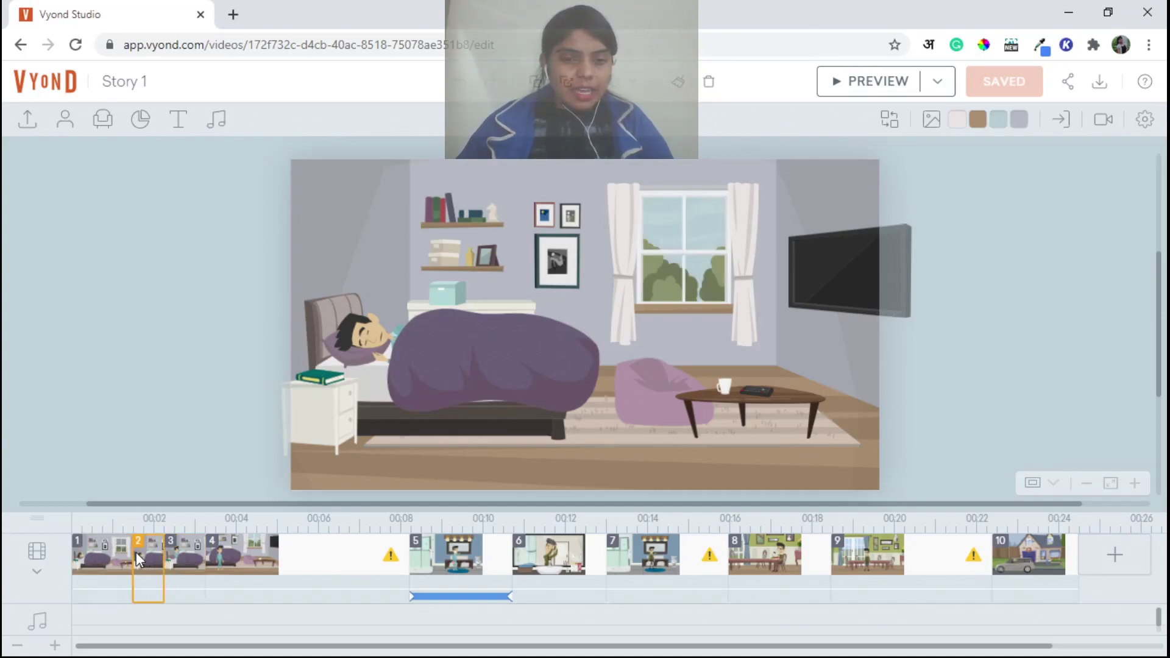
shift+click(189, 551)
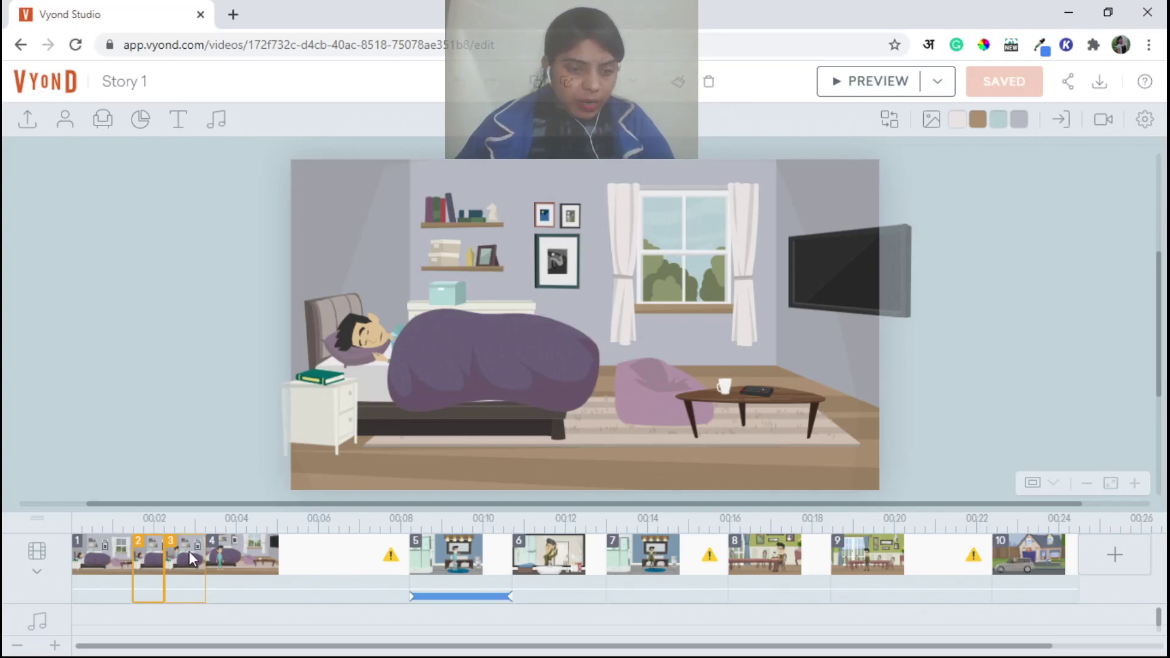
click(189, 550)
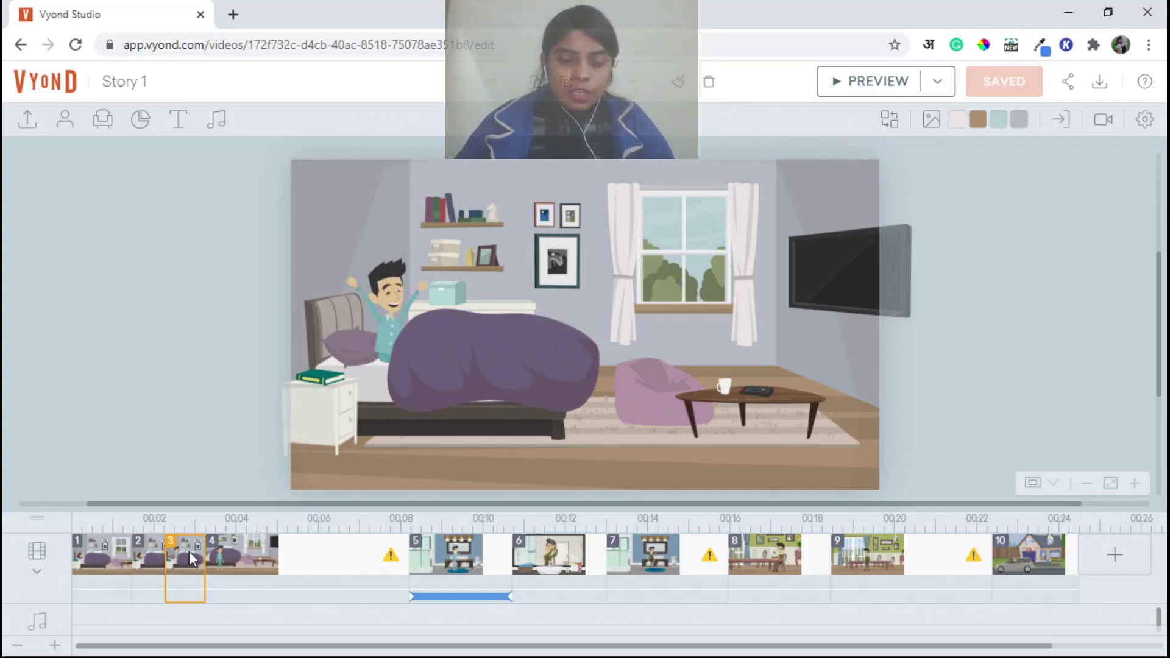
shift+click(236, 553)
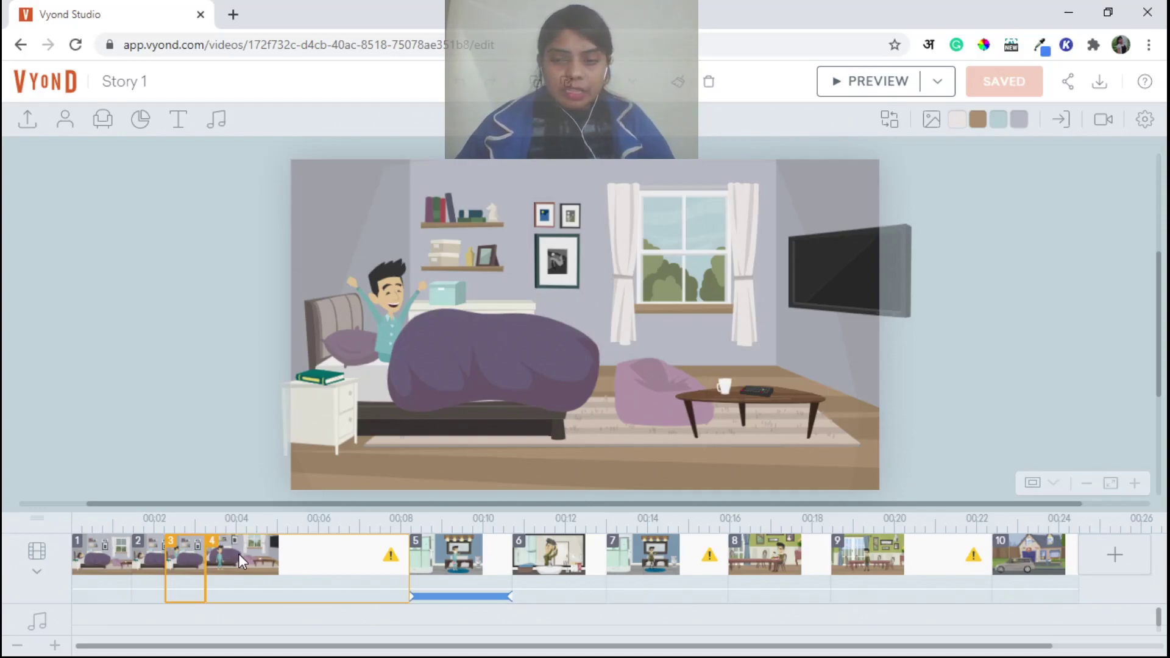
click(286, 564)
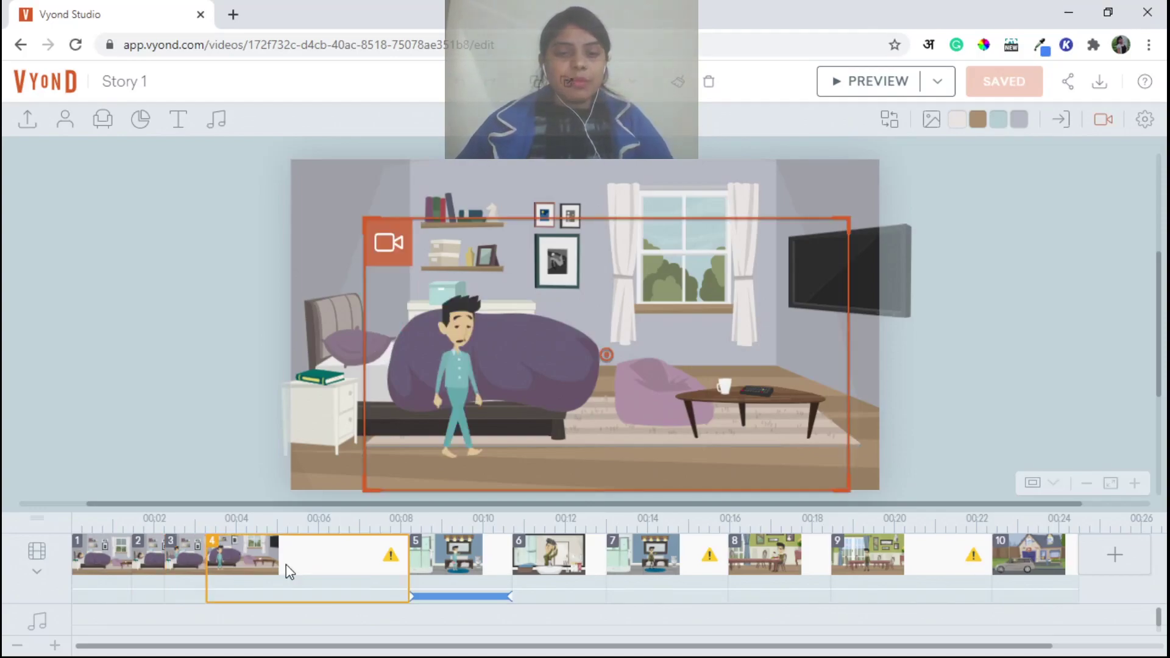
Compare the driveway scene at the end of the story with bedroom scenes 1 and 2
click(1034, 576)
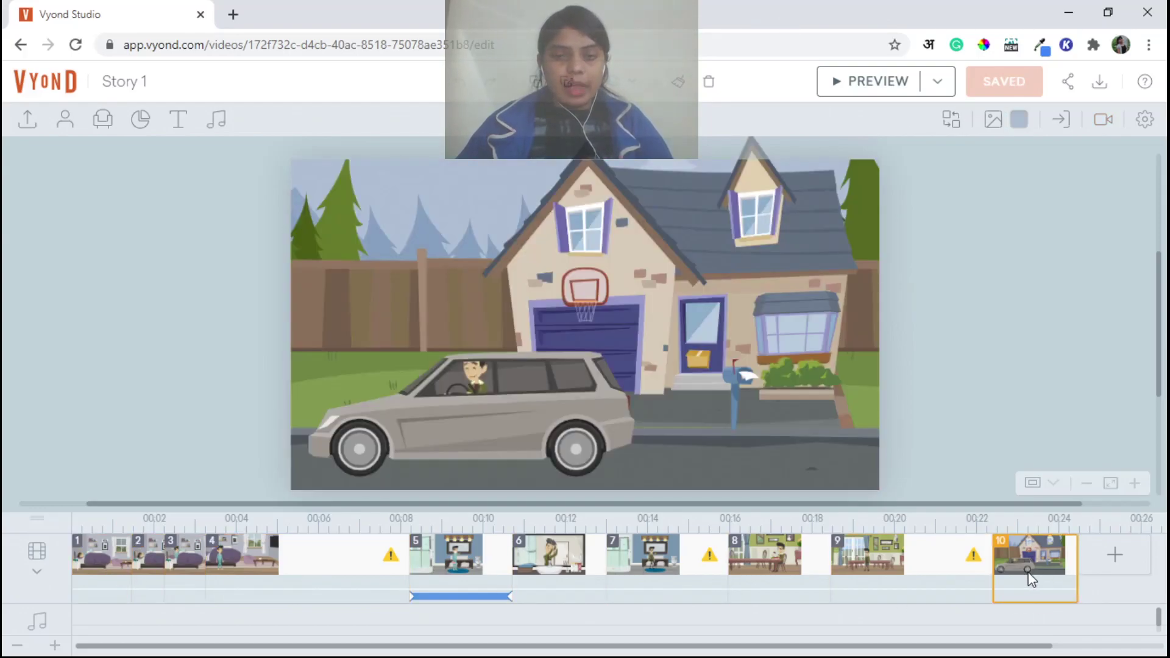
click(107, 575)
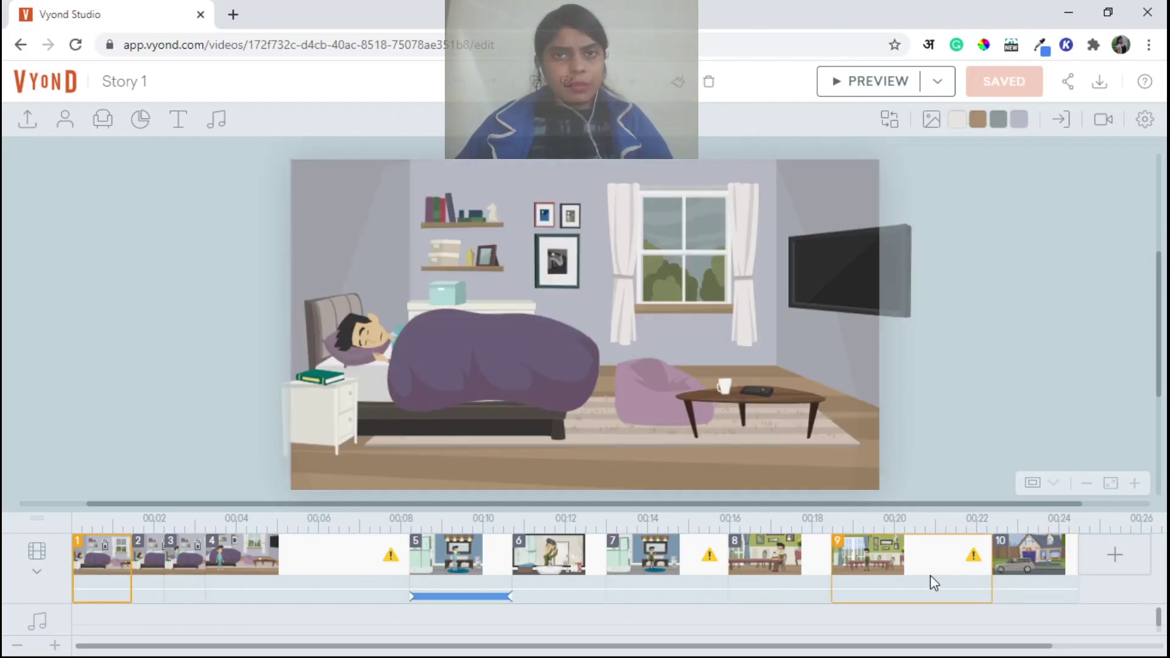
click(1014, 569)
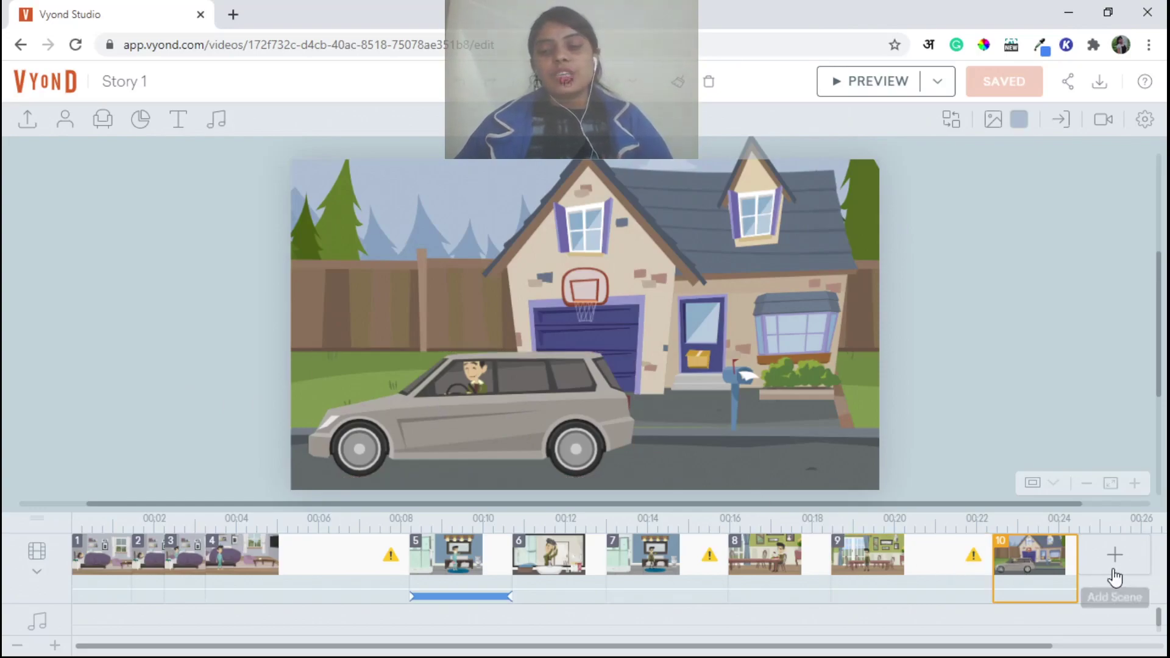
shift+click(1005, 584)
click(1006, 585)
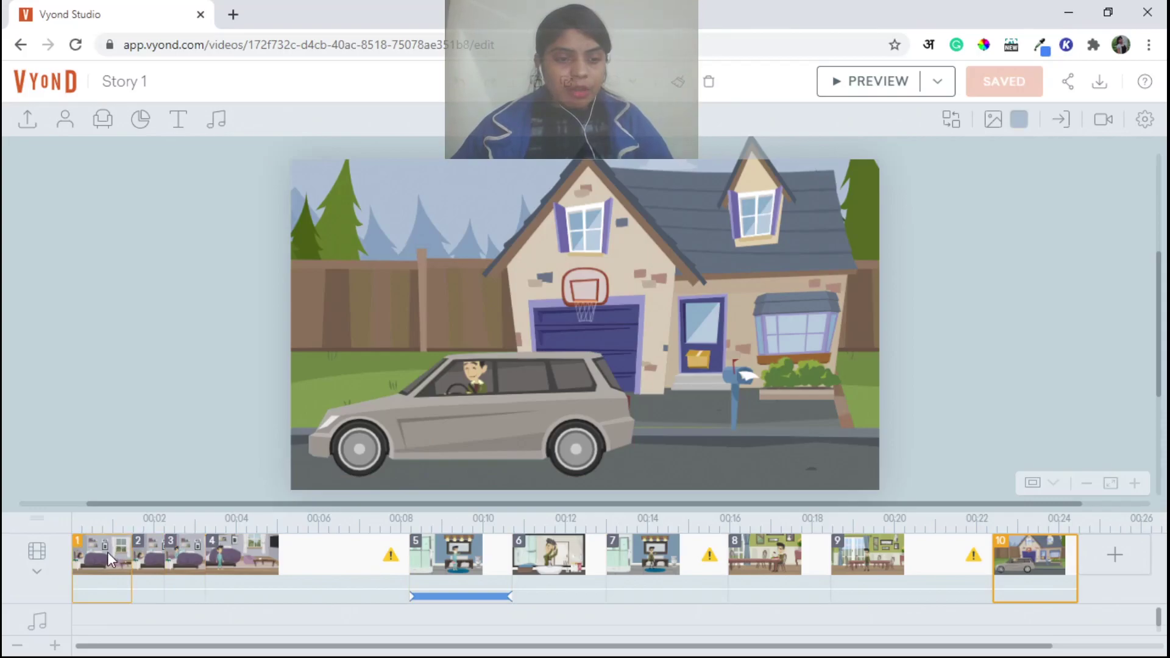
click(134, 553)
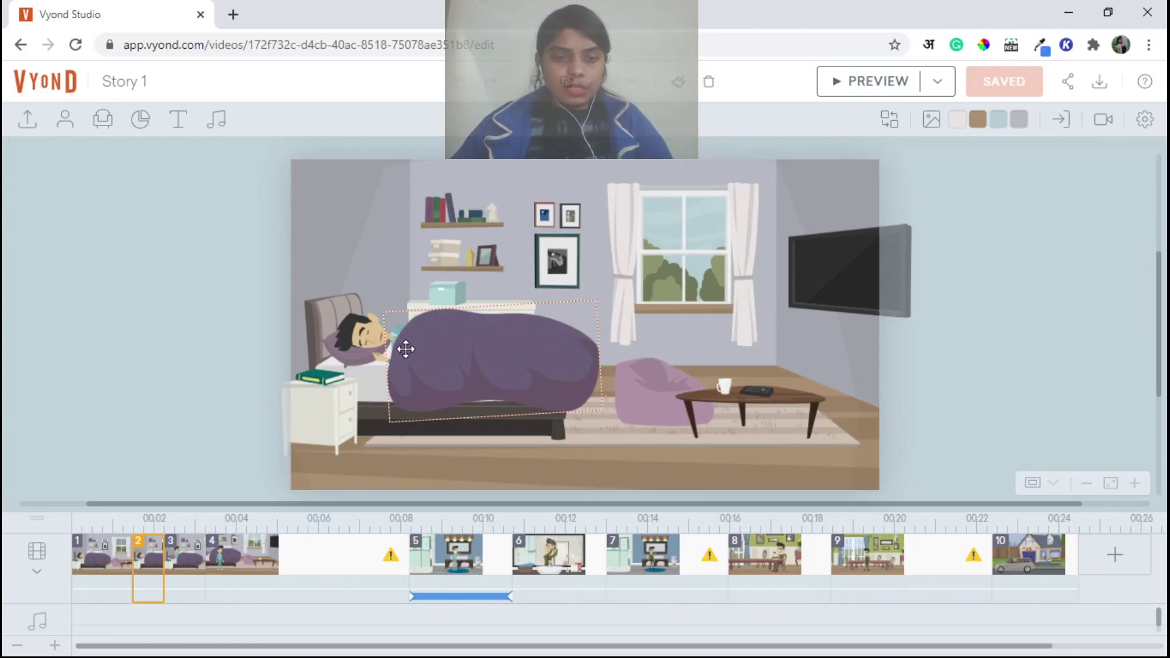
click(1046, 557)
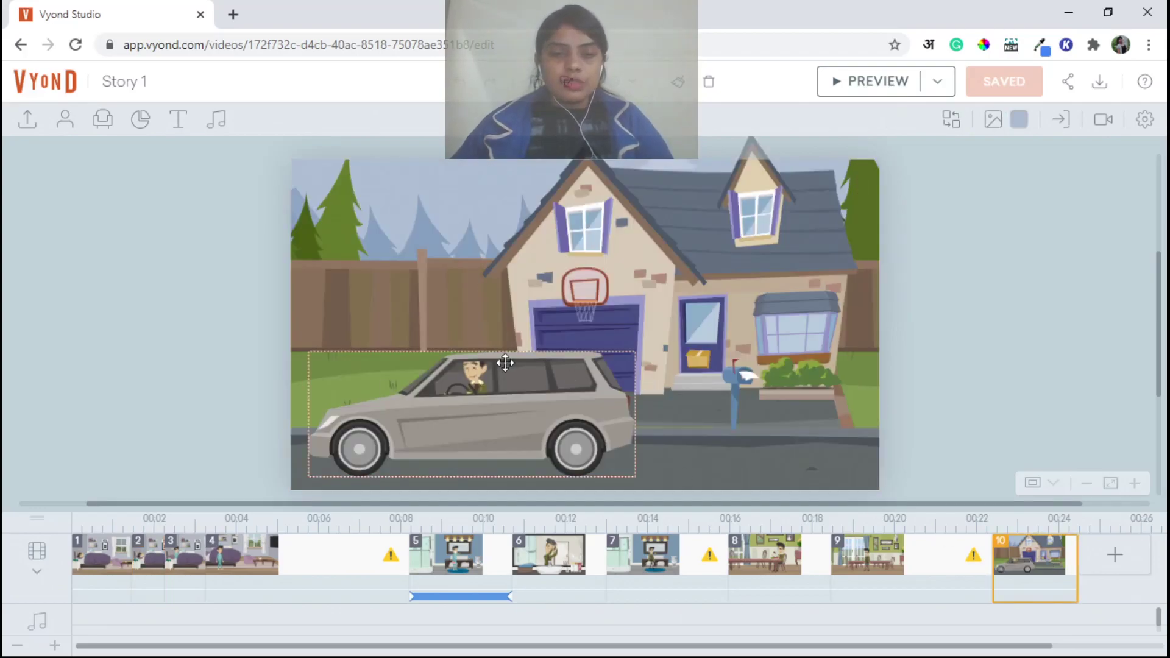
click(145, 576)
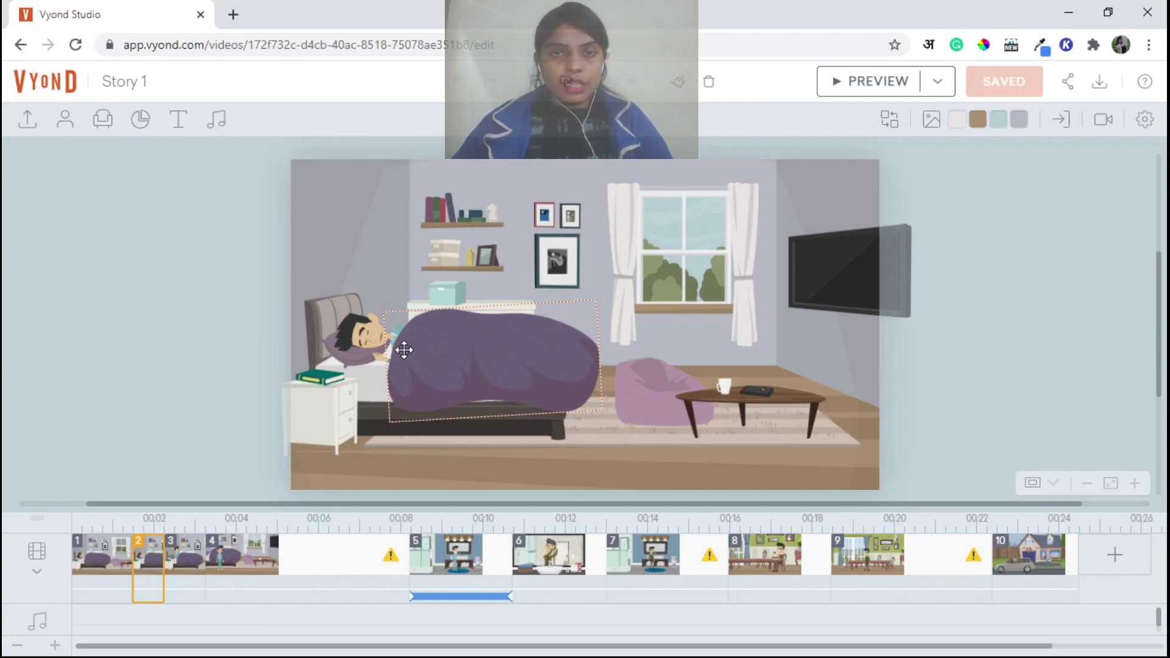
click(670, 290)
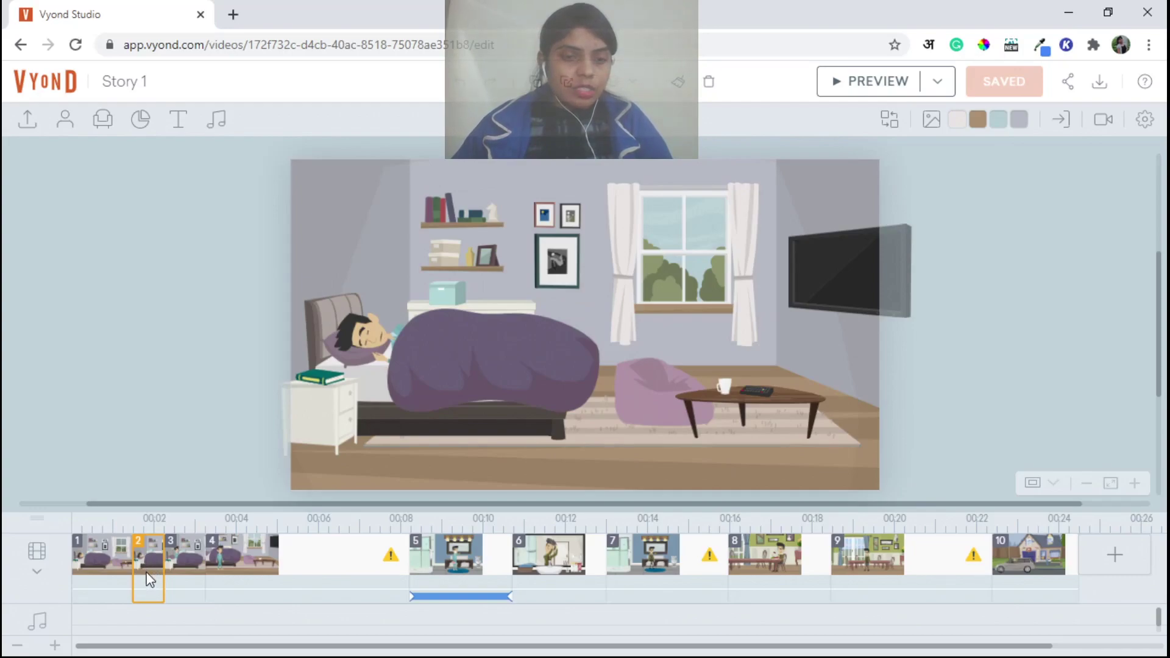
Copy scene 3, with the man stretching in bed, and paste the copy directly after it
click(185, 570)
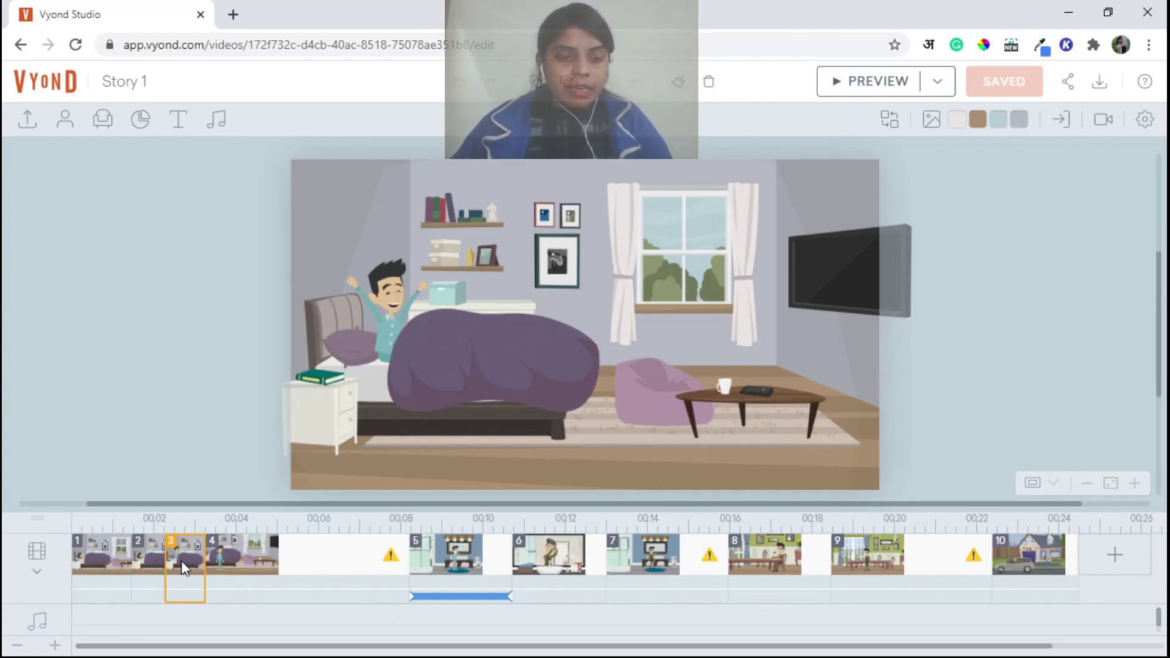
right_click(181, 560)
click(215, 368)
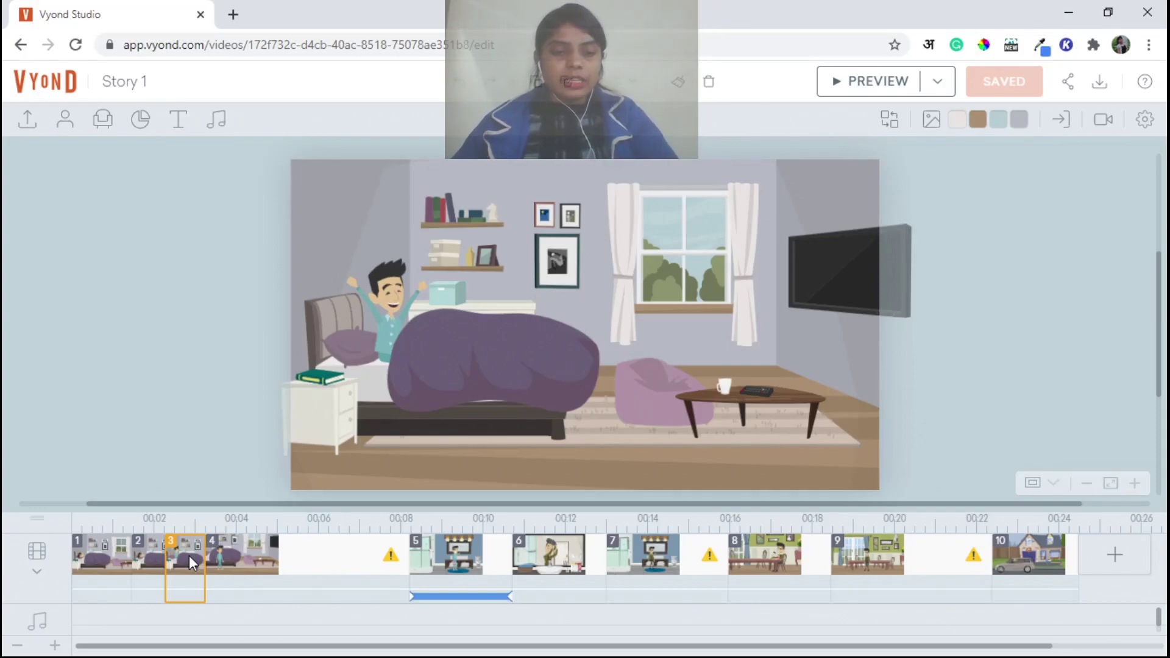
key(ctrl+v)
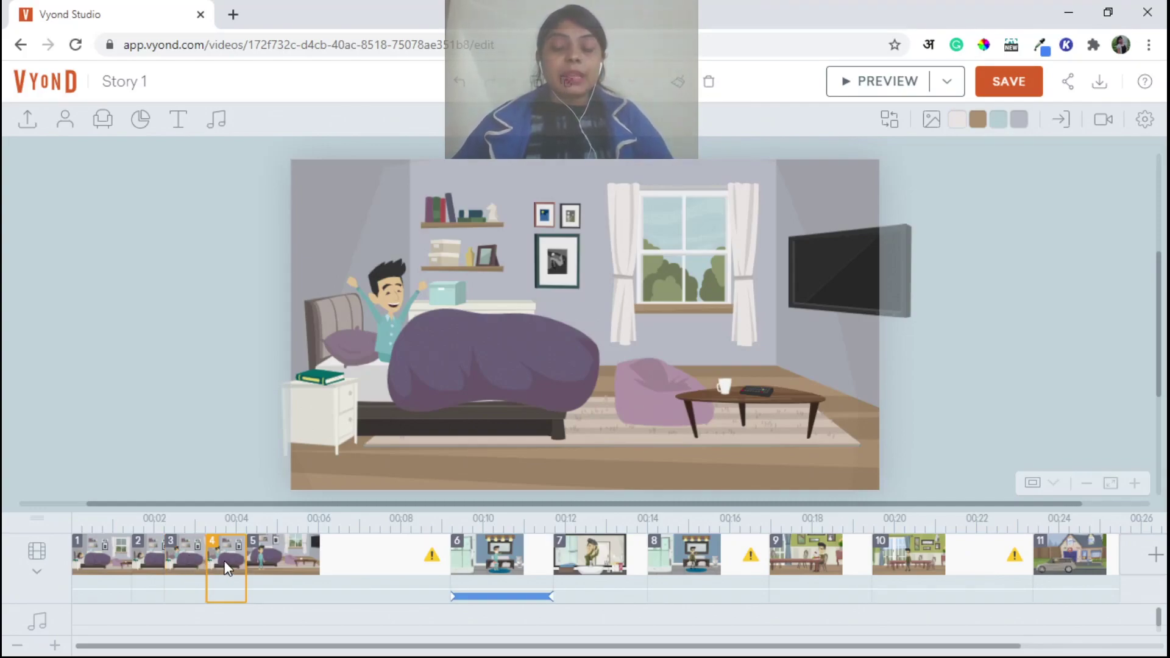
Darken the sky colour of the duplicated bedroom scene 4 to #626F72
shift+click(169, 568)
click(225, 560)
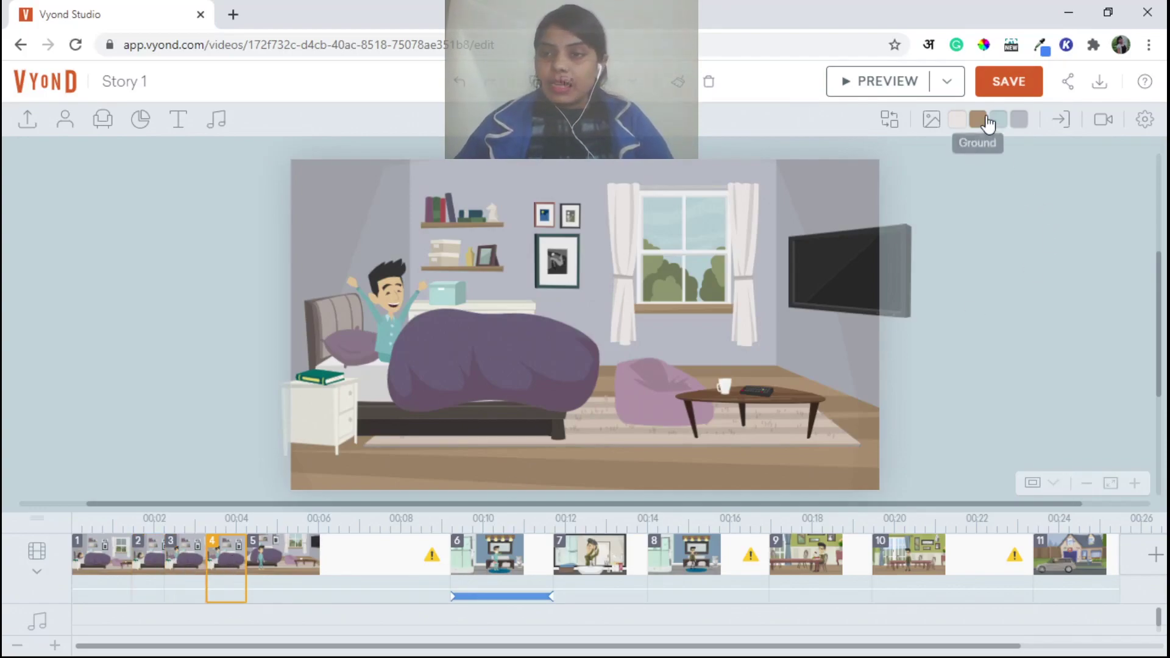
click(1002, 128)
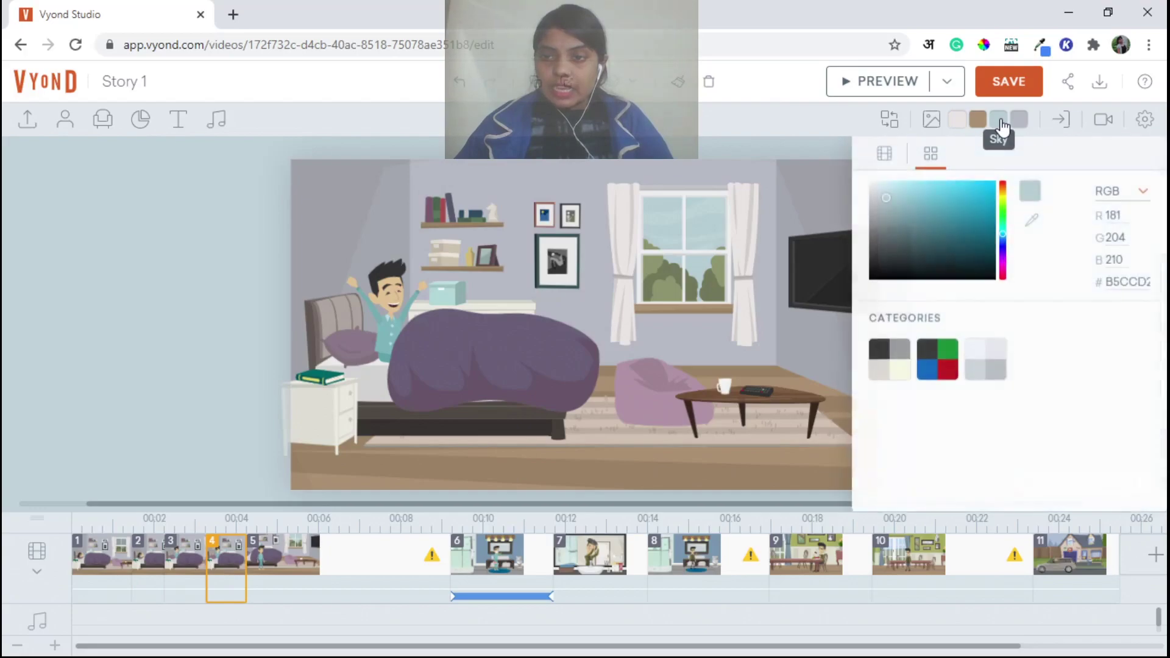
click(883, 236)
click(887, 236)
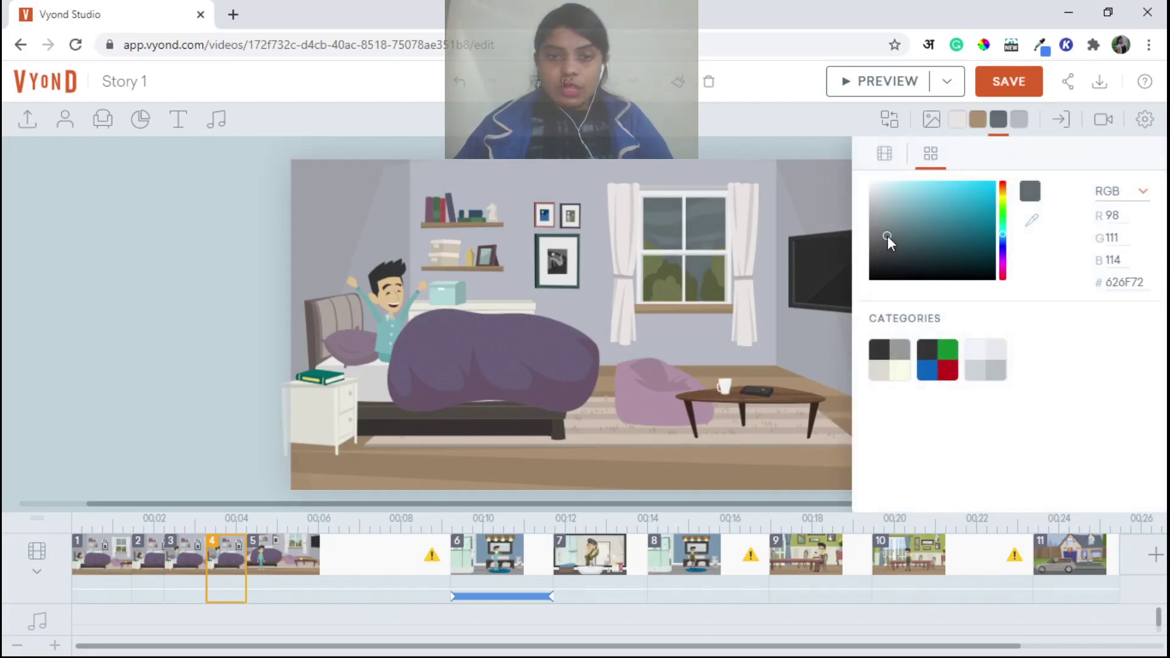
Give the man in bed in scene 4 the Sick expression and save the video
click(399, 287)
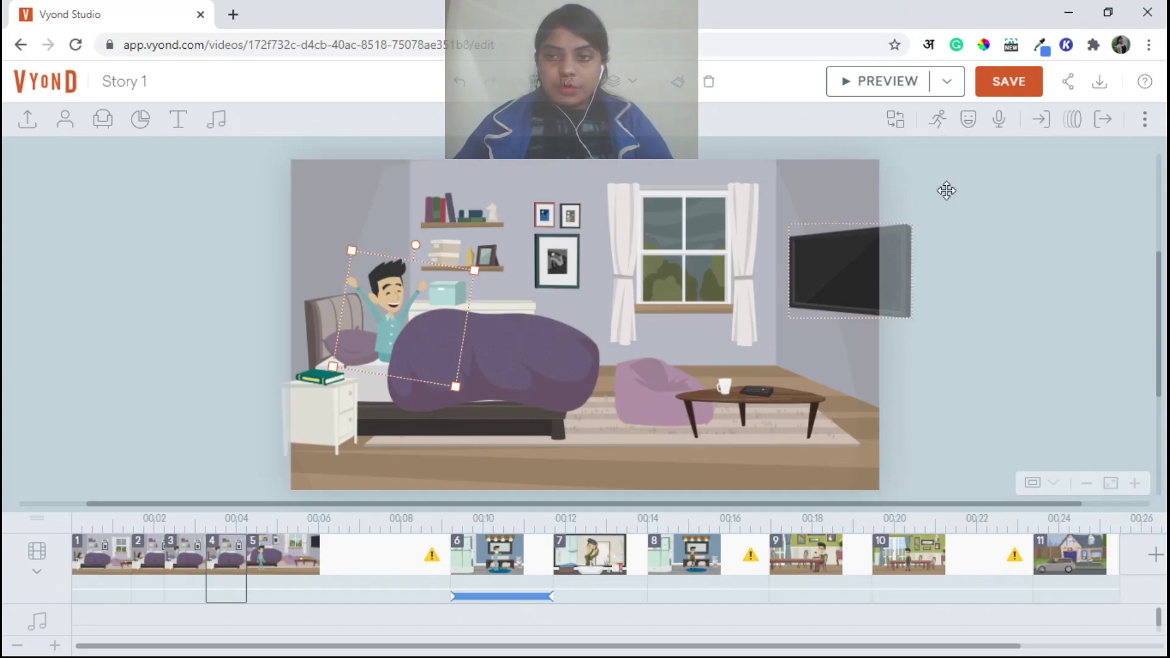
click(968, 119)
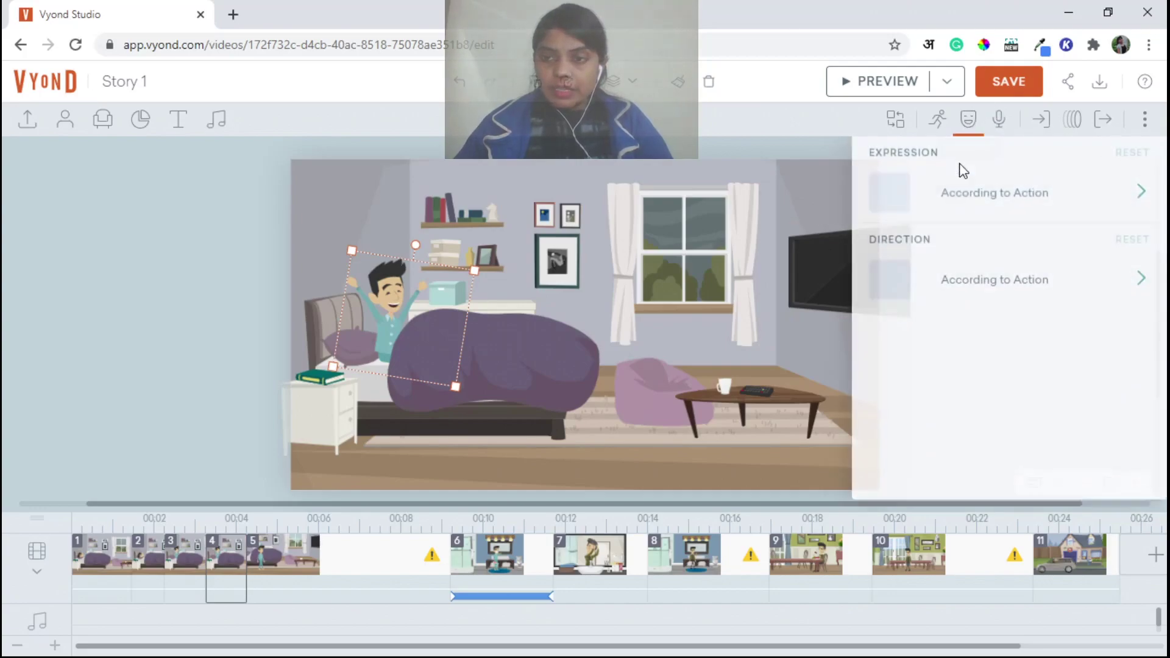
click(956, 200)
scroll(993, 371, down, 4)
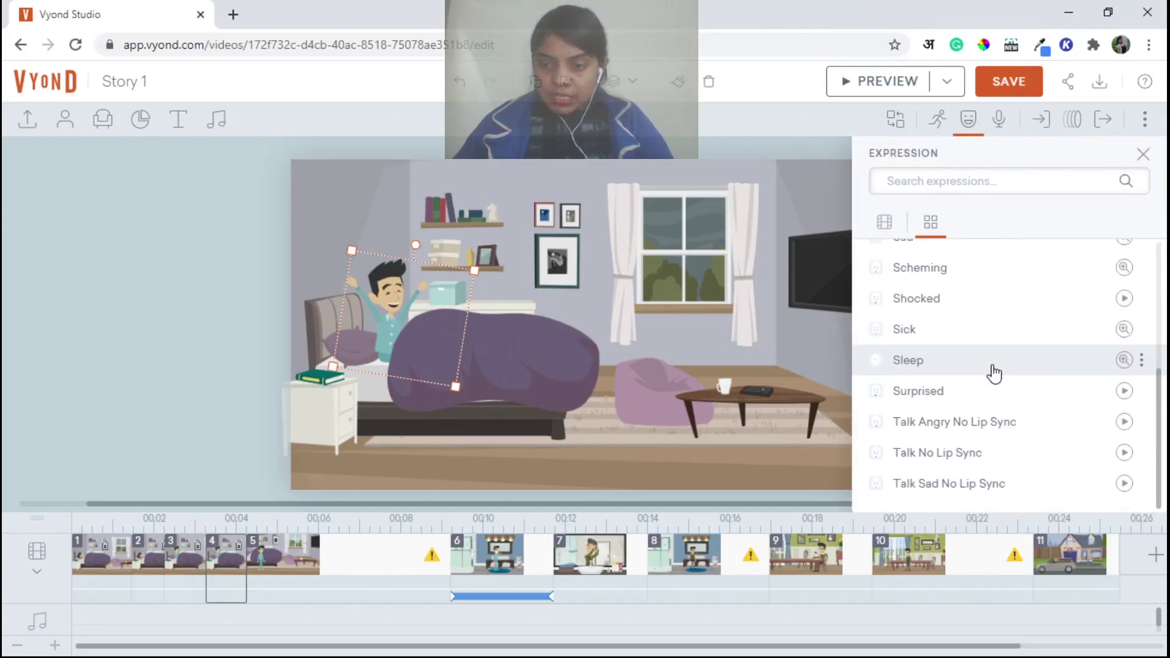
click(914, 332)
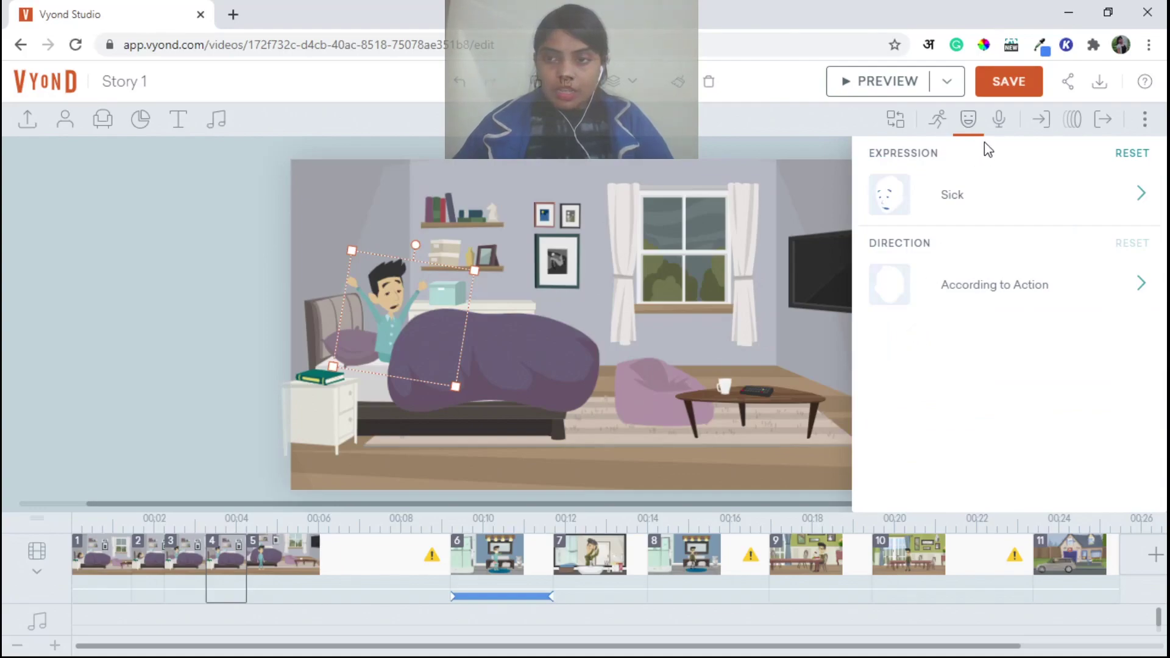
click(969, 121)
click(1006, 82)
click(969, 121)
click(1016, 214)
click(228, 562)
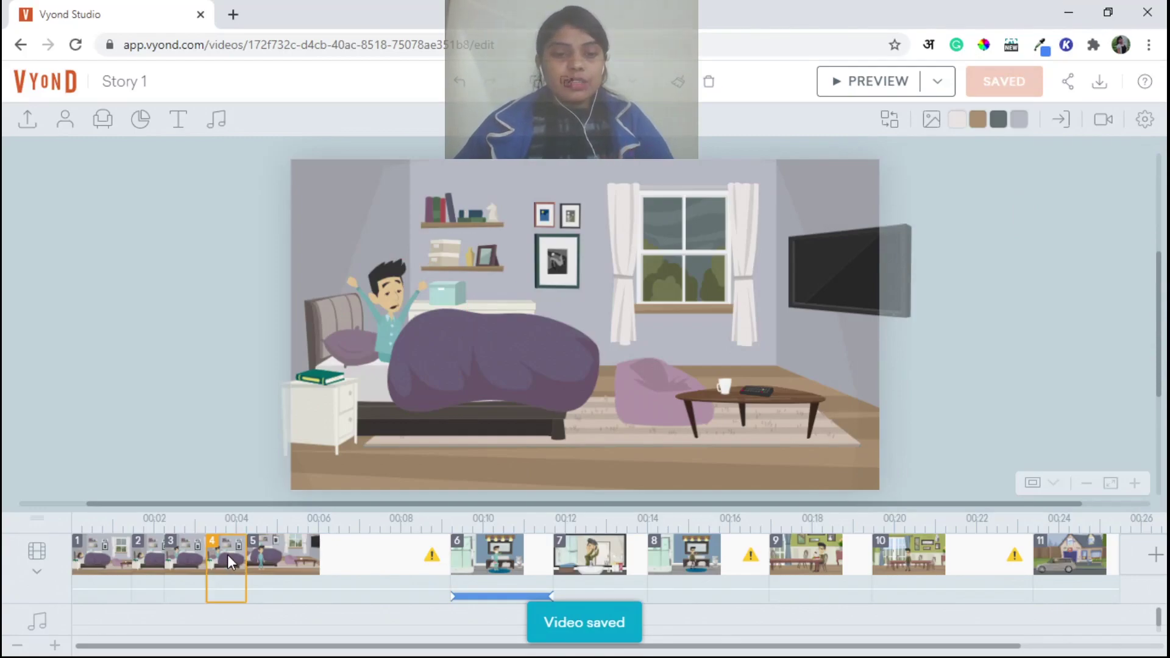
Compare the edited bedroom scene 4 with the original scene 3
click(196, 557)
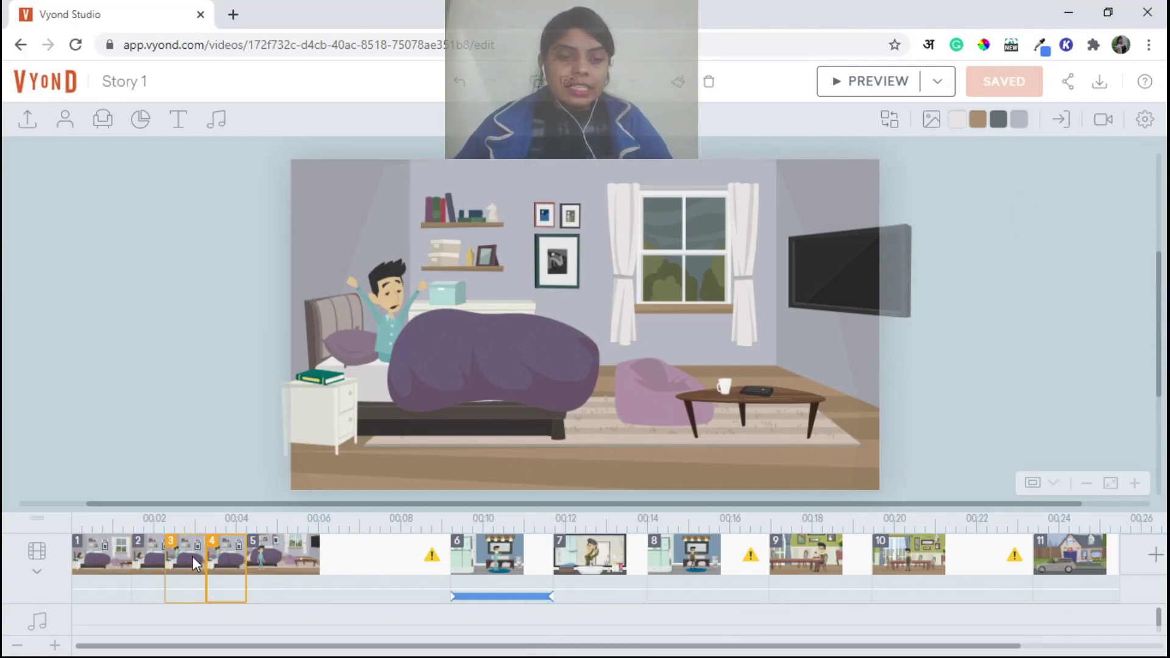
click(223, 561)
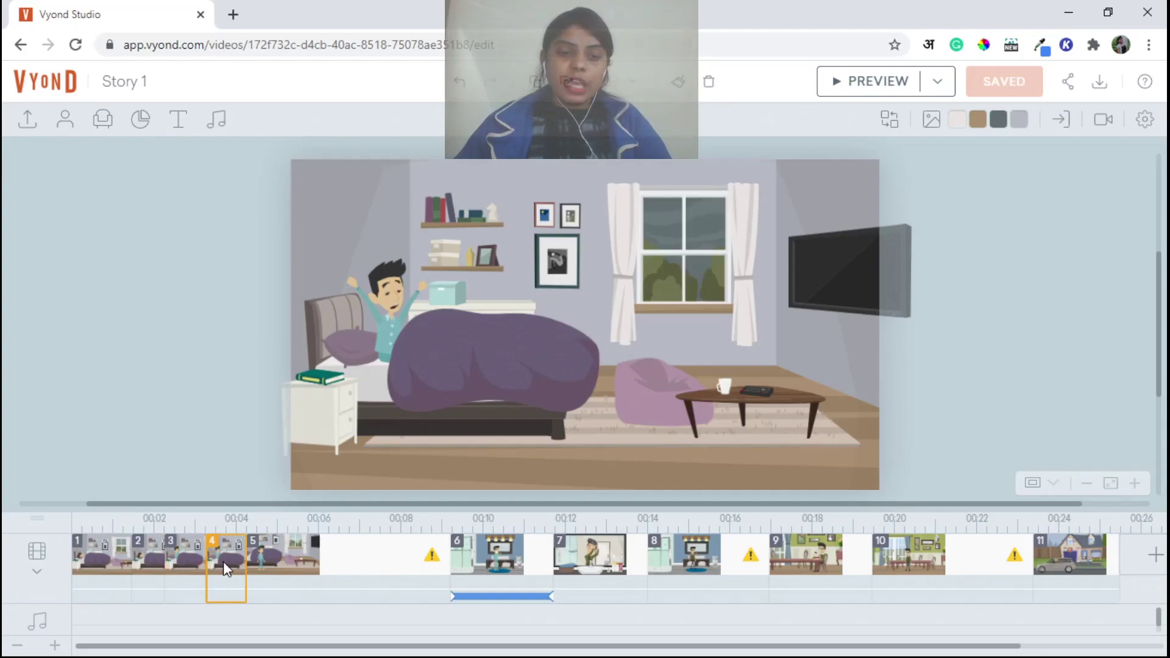
shift+click(170, 570)
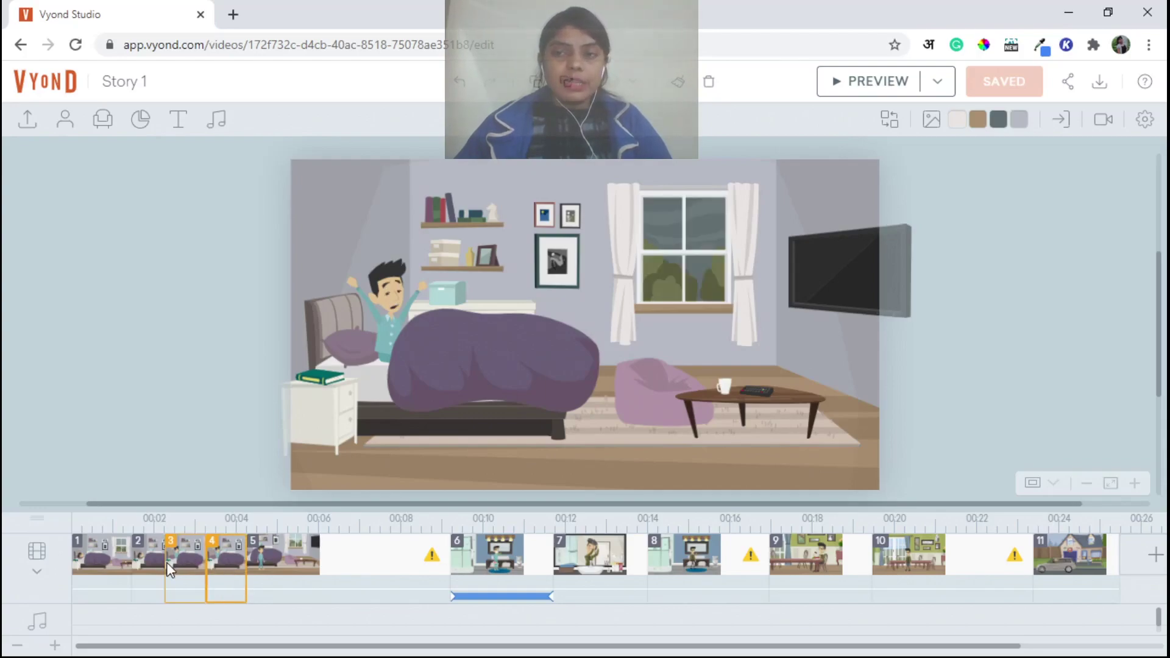
click(178, 556)
shift+click(224, 562)
click(223, 565)
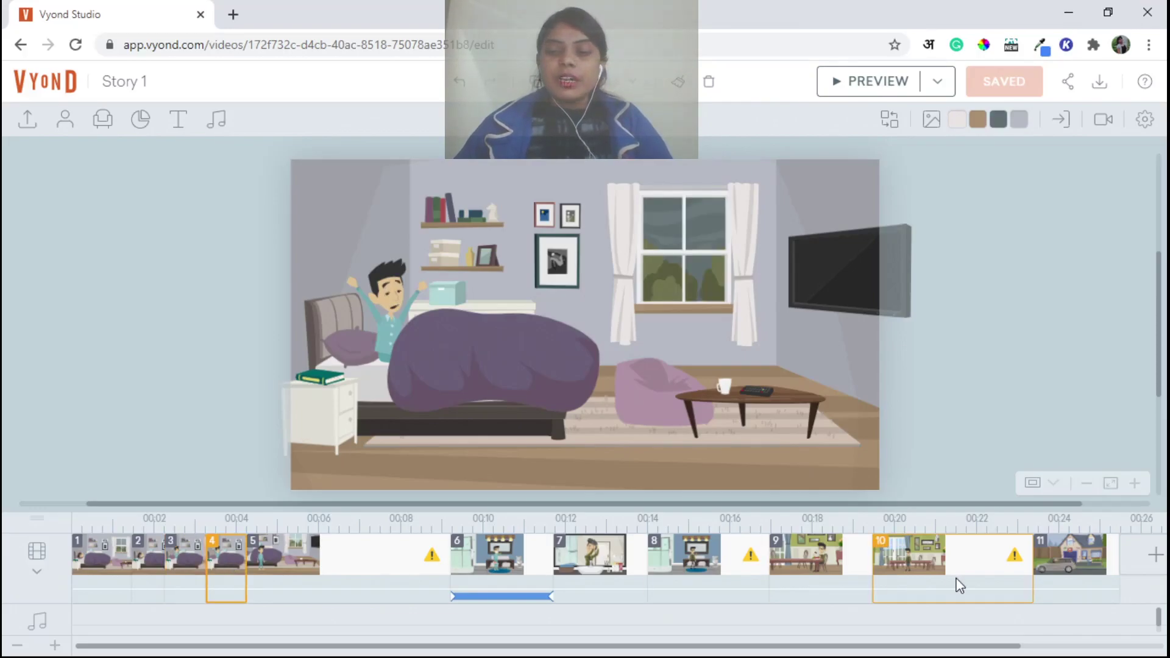
Move the edited bedroom scene 4 to the end of the timeline, after the driveway scene
click(1069, 557)
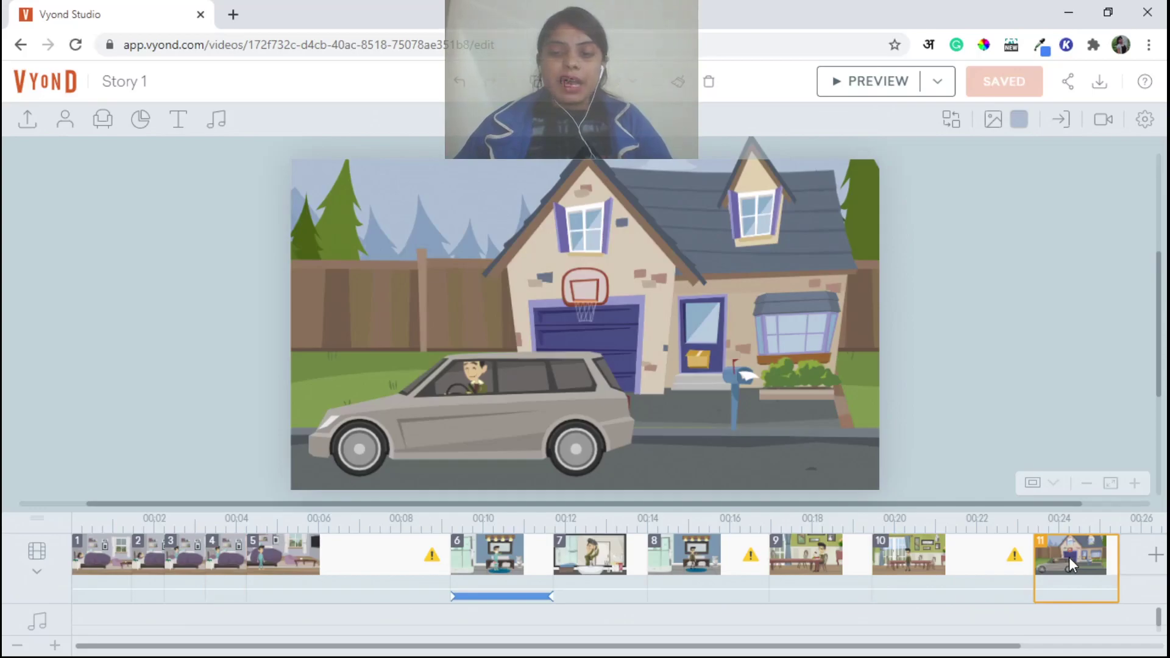
click(221, 573)
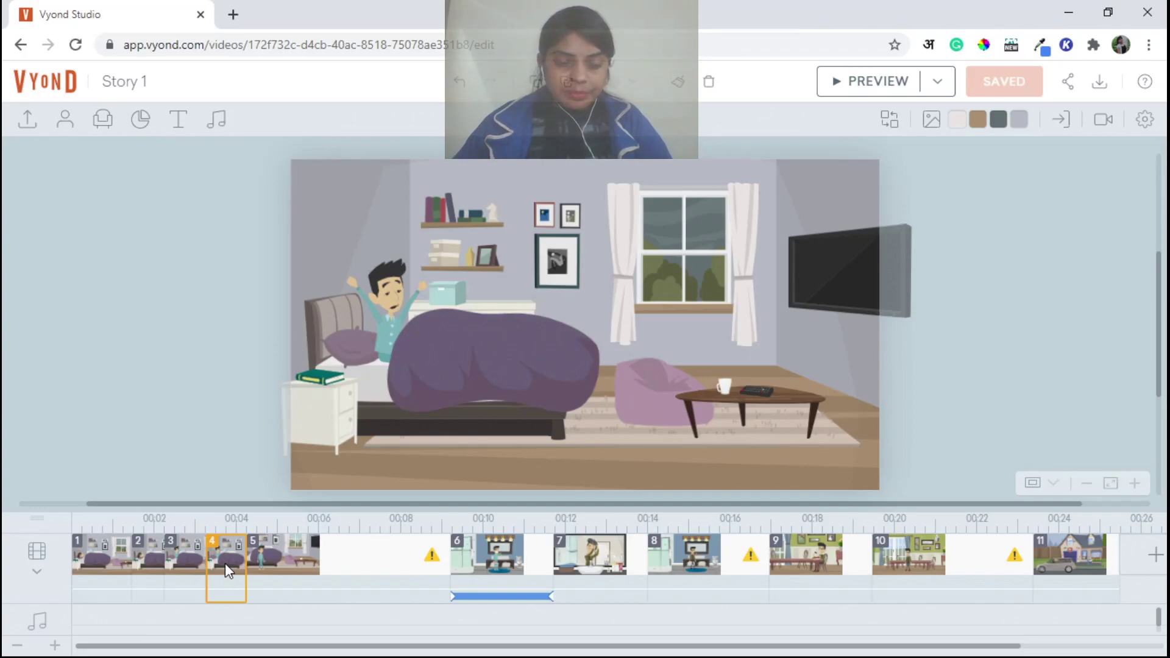
drag(224, 563, 1124, 549)
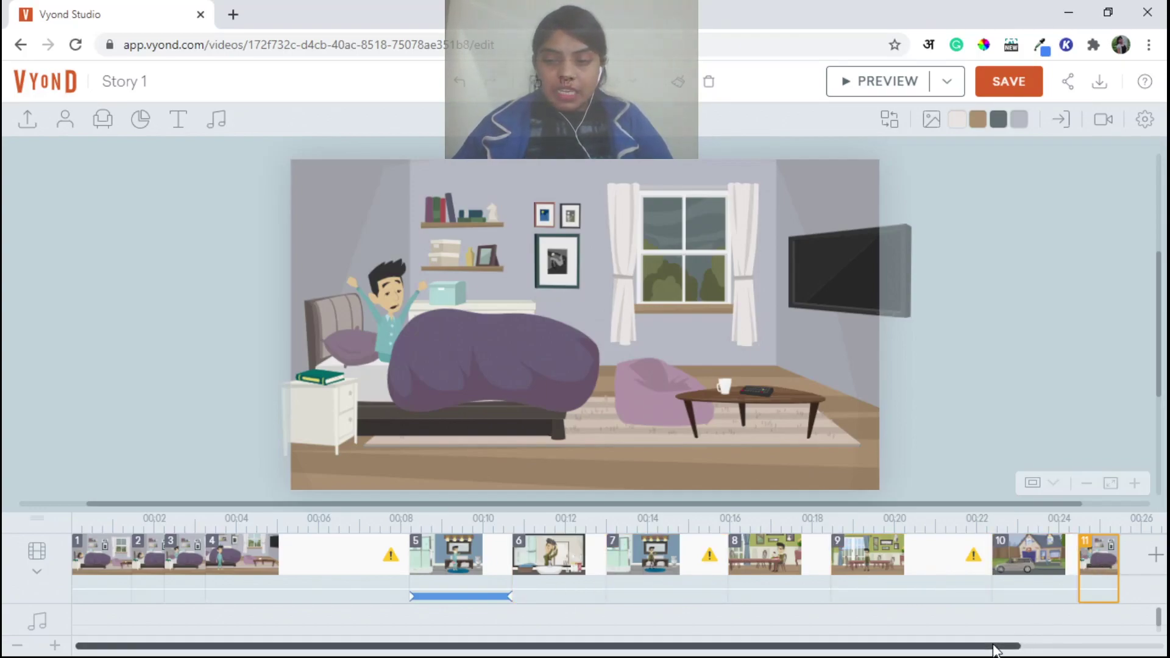
drag(996, 646, 1139, 646)
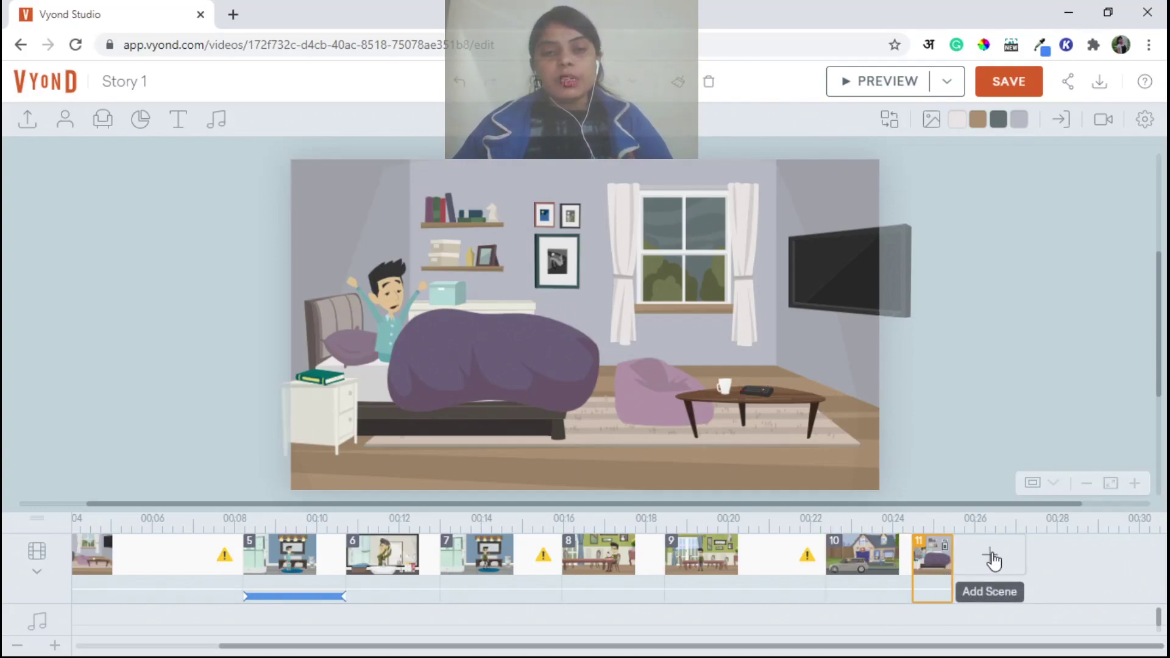
click(379, 295)
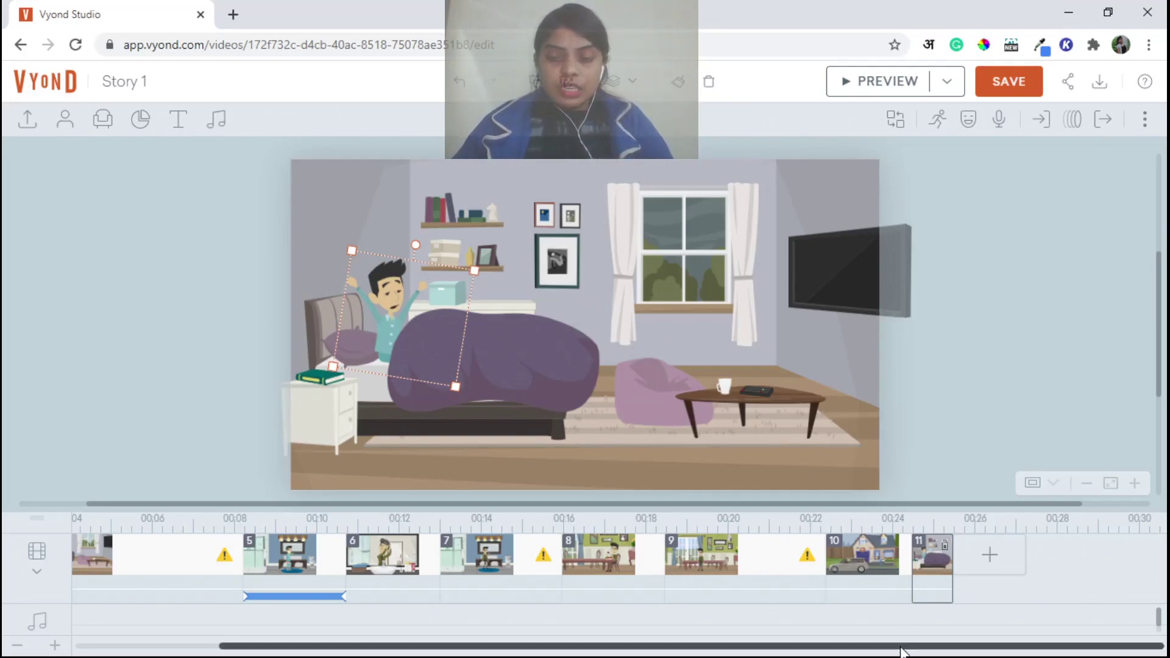
drag(901, 650, 523, 647)
click(73, 573)
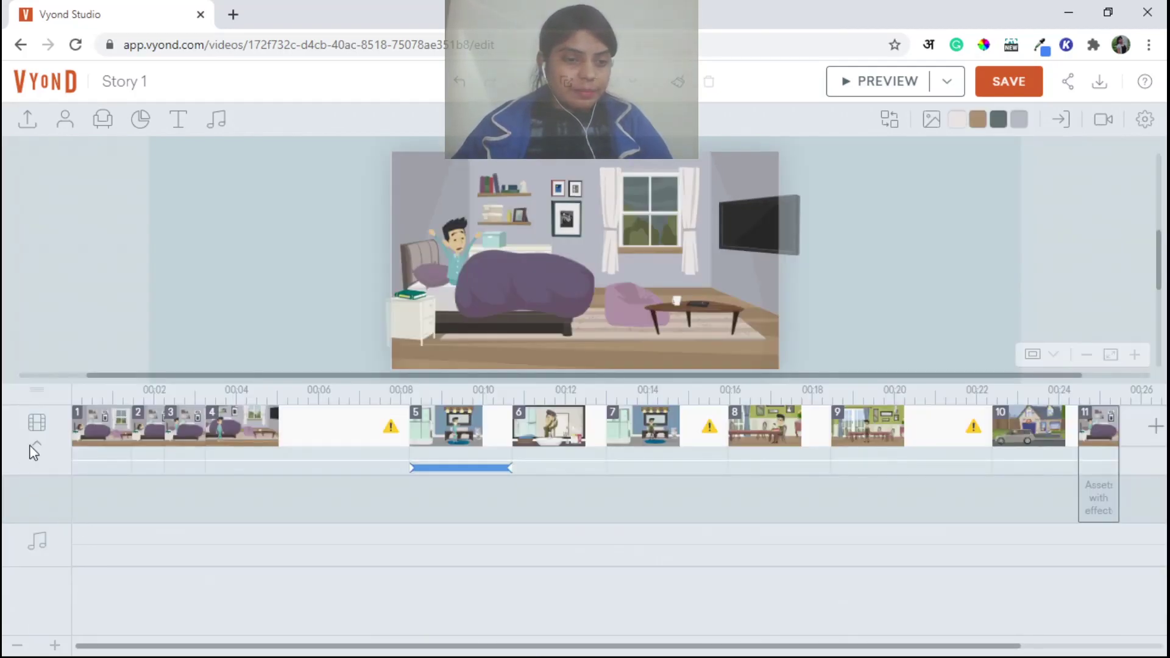
click(33, 448)
Copy bedroom scene 1 and paste the duplicate directly after it
click(86, 558)
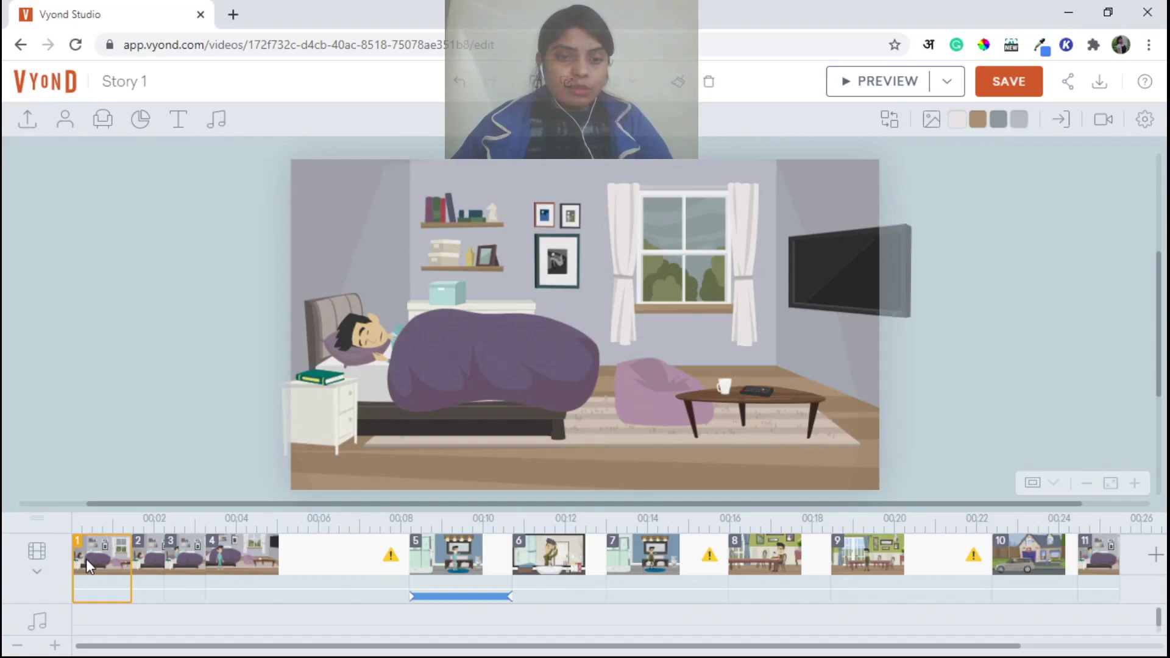
right_click(93, 558)
click(144, 360)
key(ctrl+v)
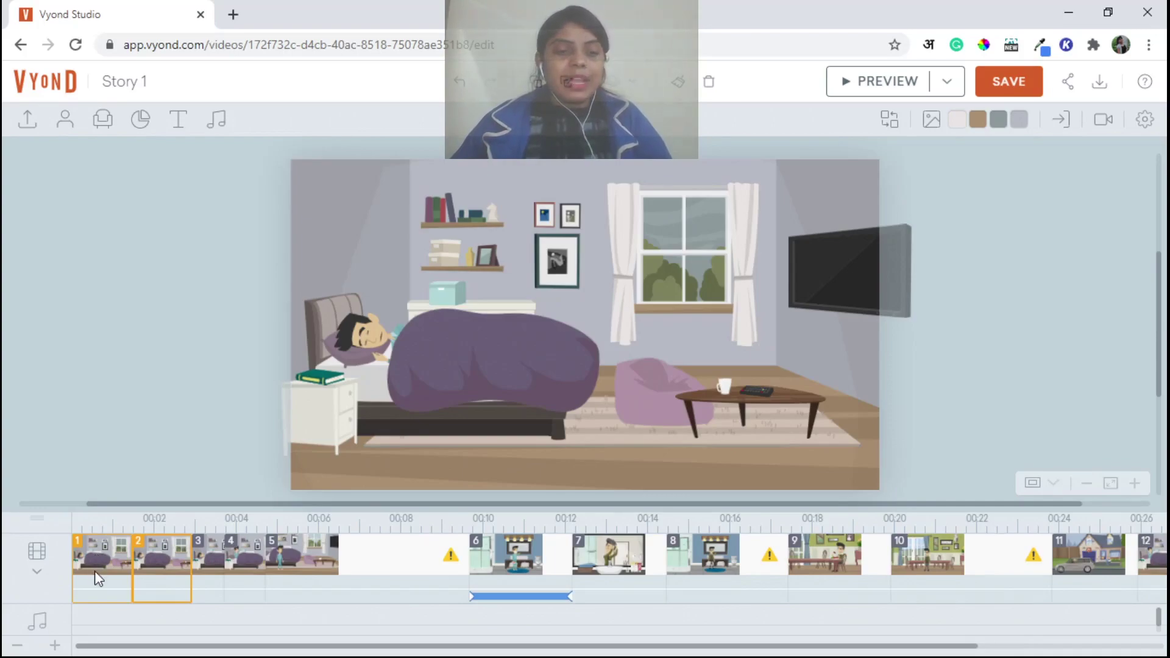
Delete the duplicate of scene 1 in the second timeline position
click(96, 565)
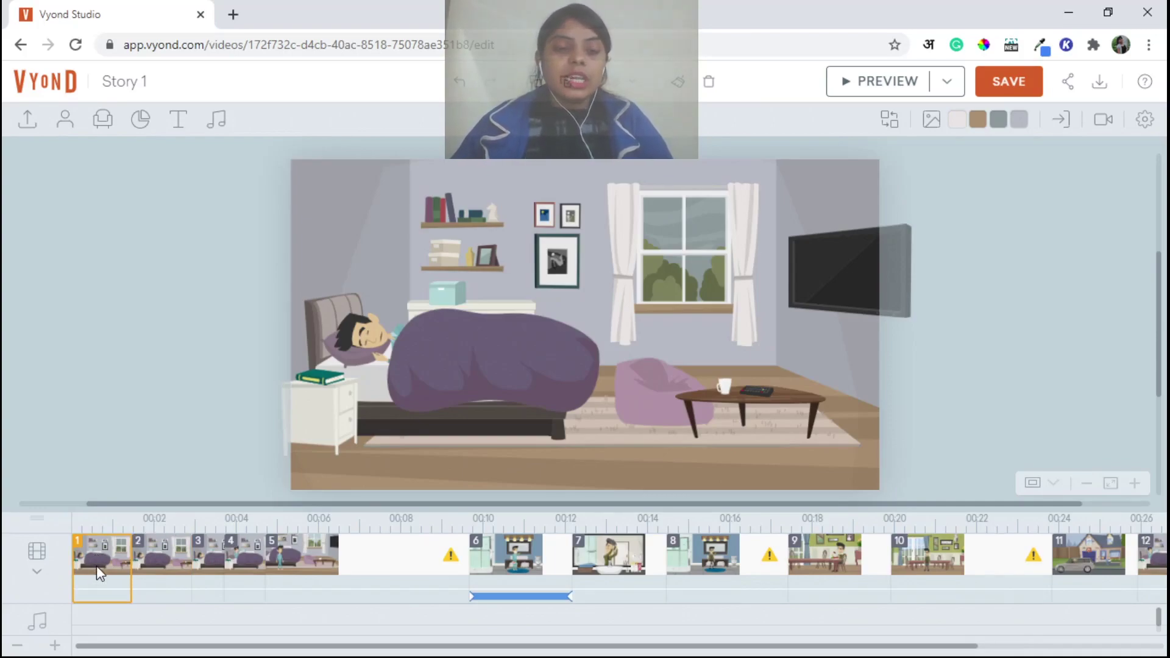
shift+click(151, 569)
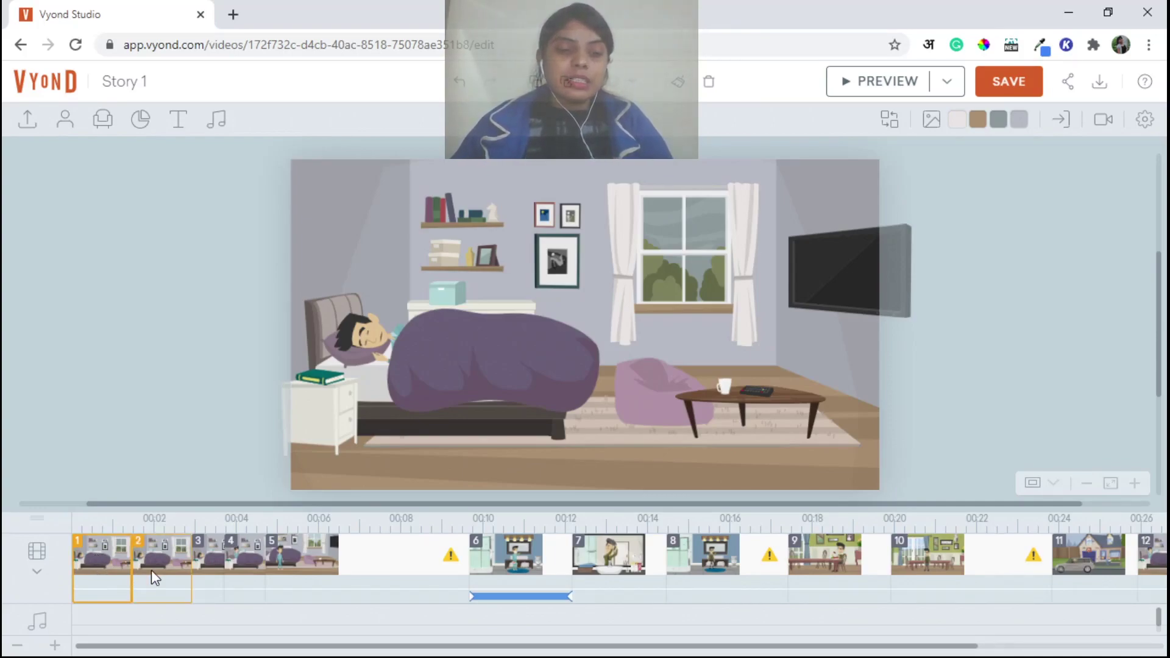
click(151, 569)
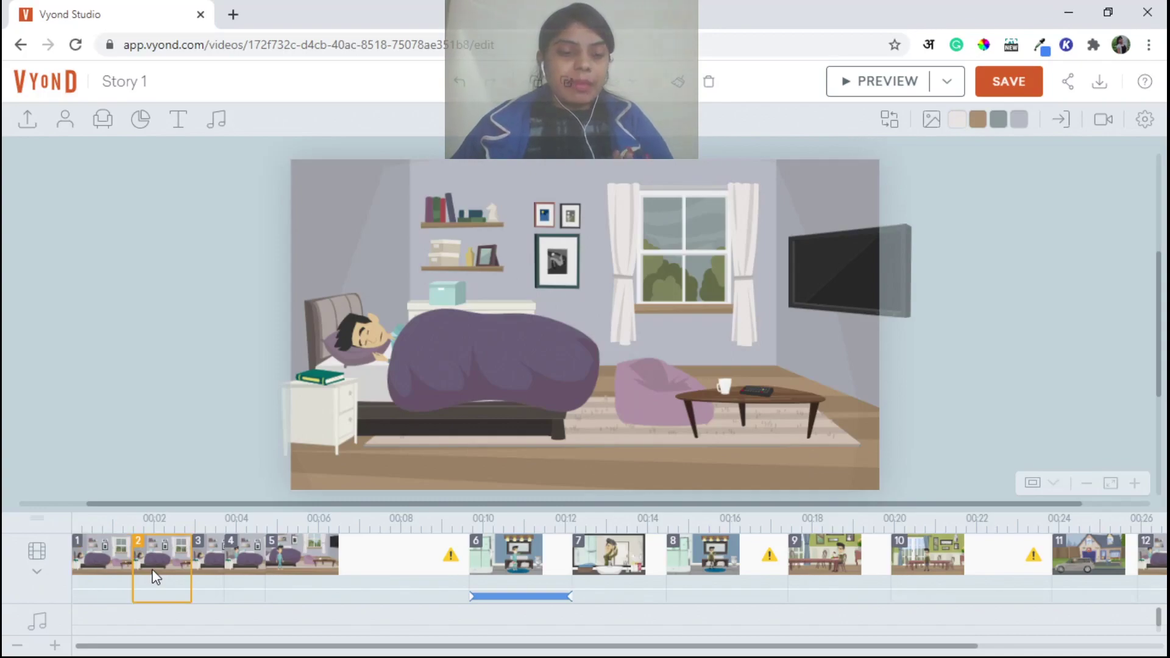
right_click(155, 576)
click(177, 549)
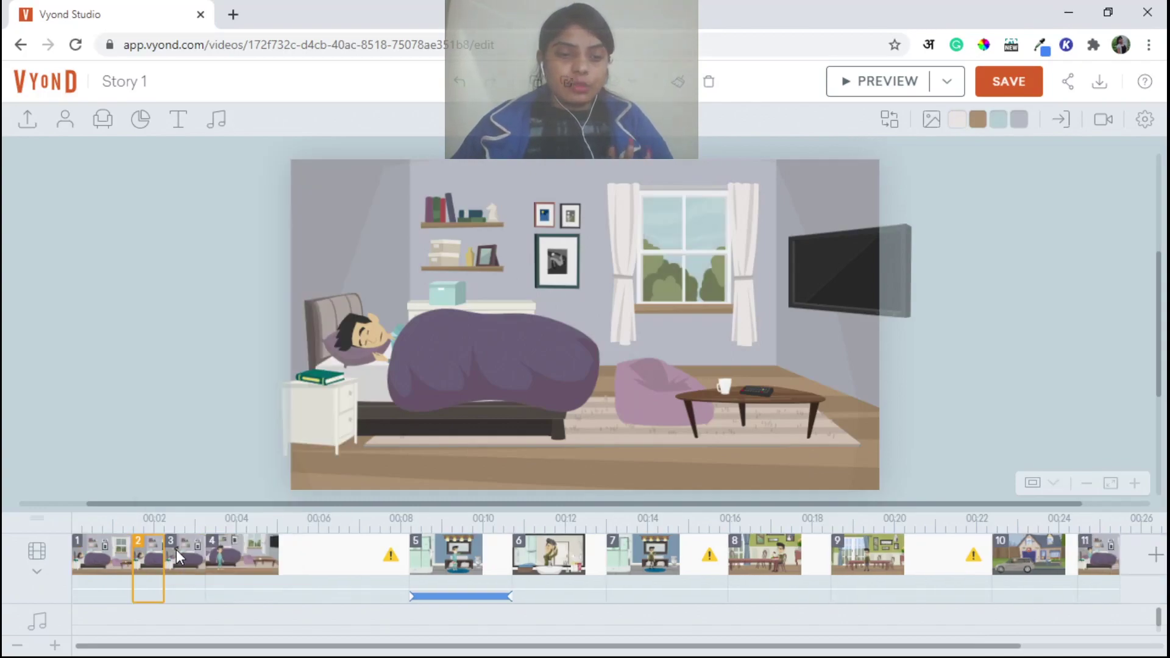
Place a copy of bedroom scene 1 at the end of the timeline, after scene 11
click(86, 572)
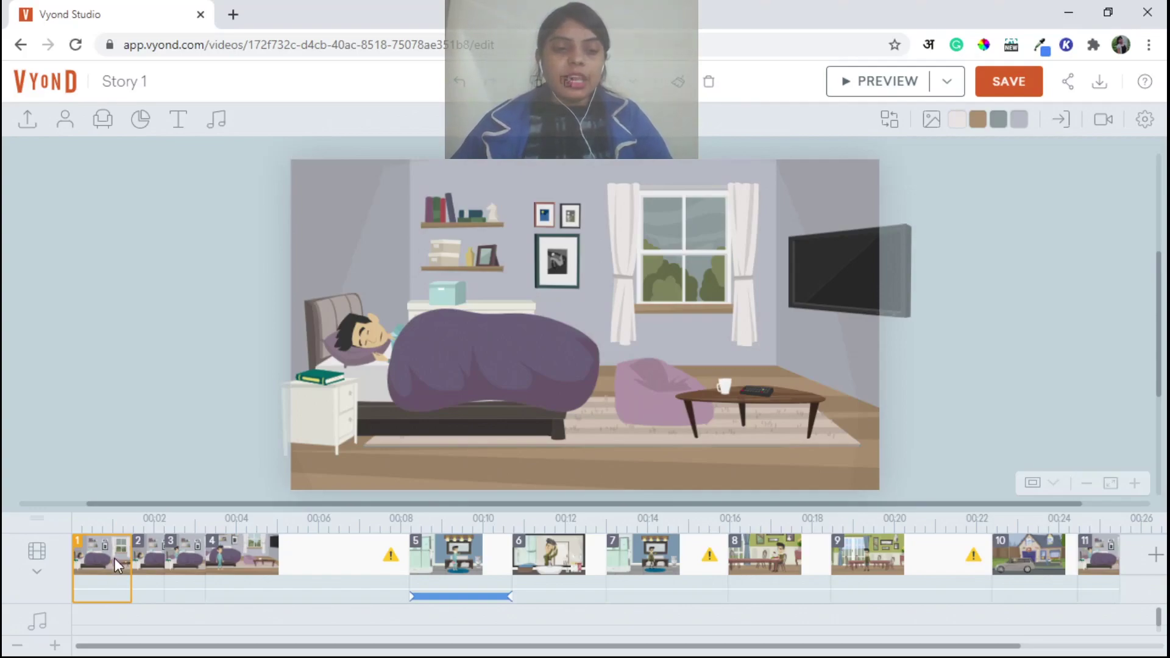
shift+click(160, 559)
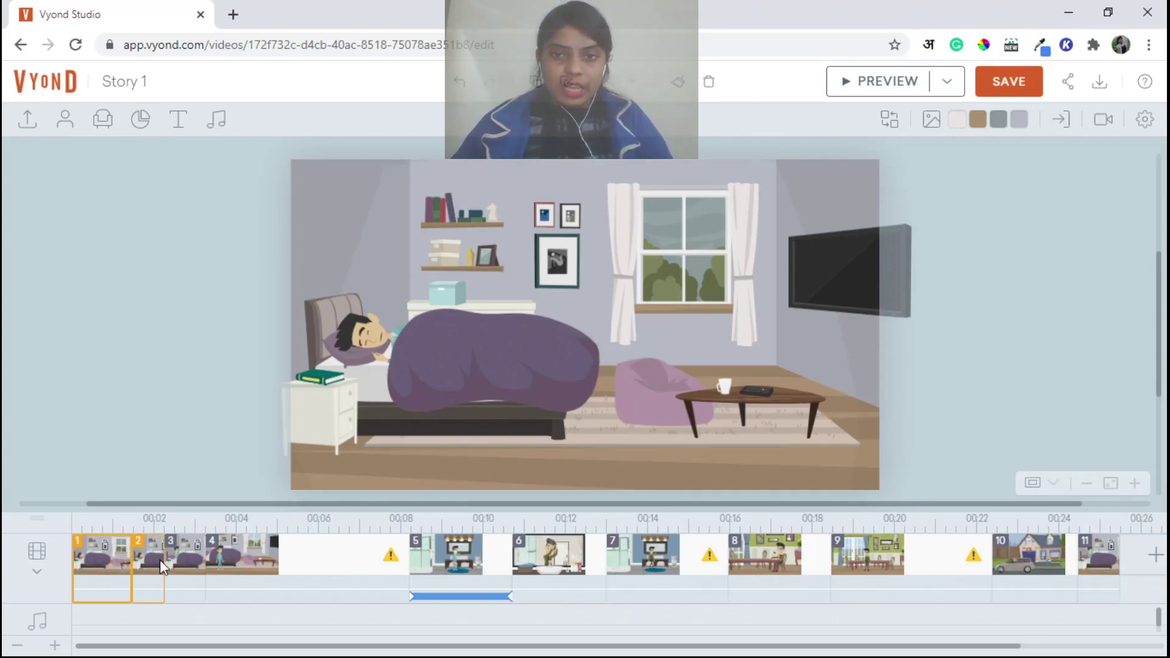
click(104, 569)
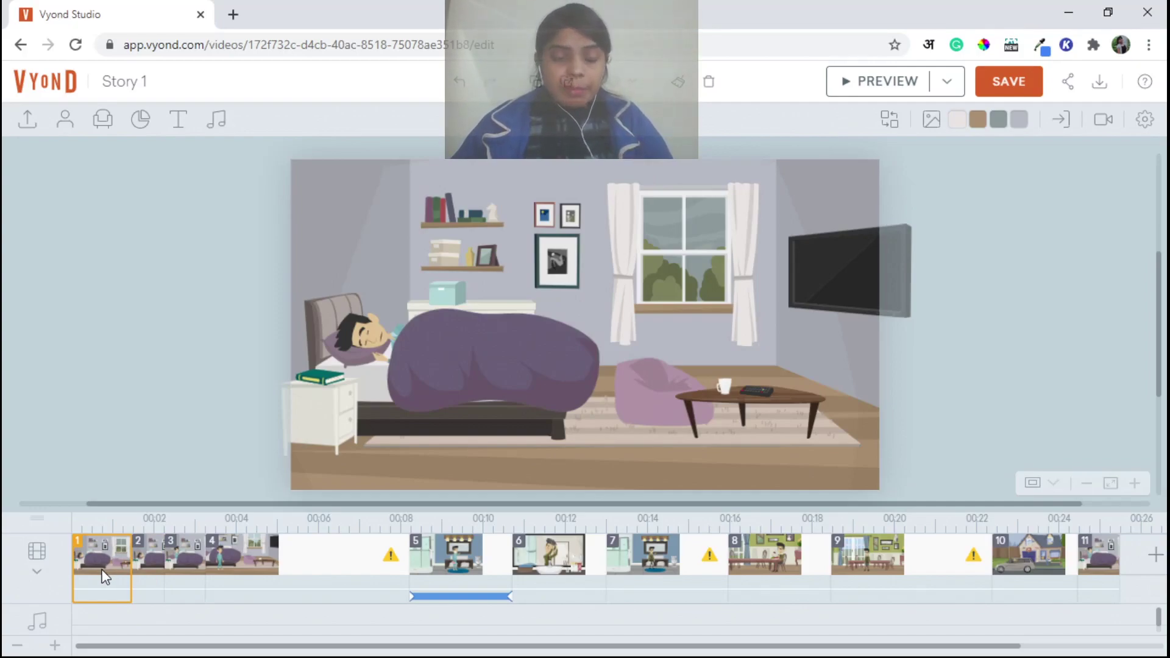
shift+click(148, 561)
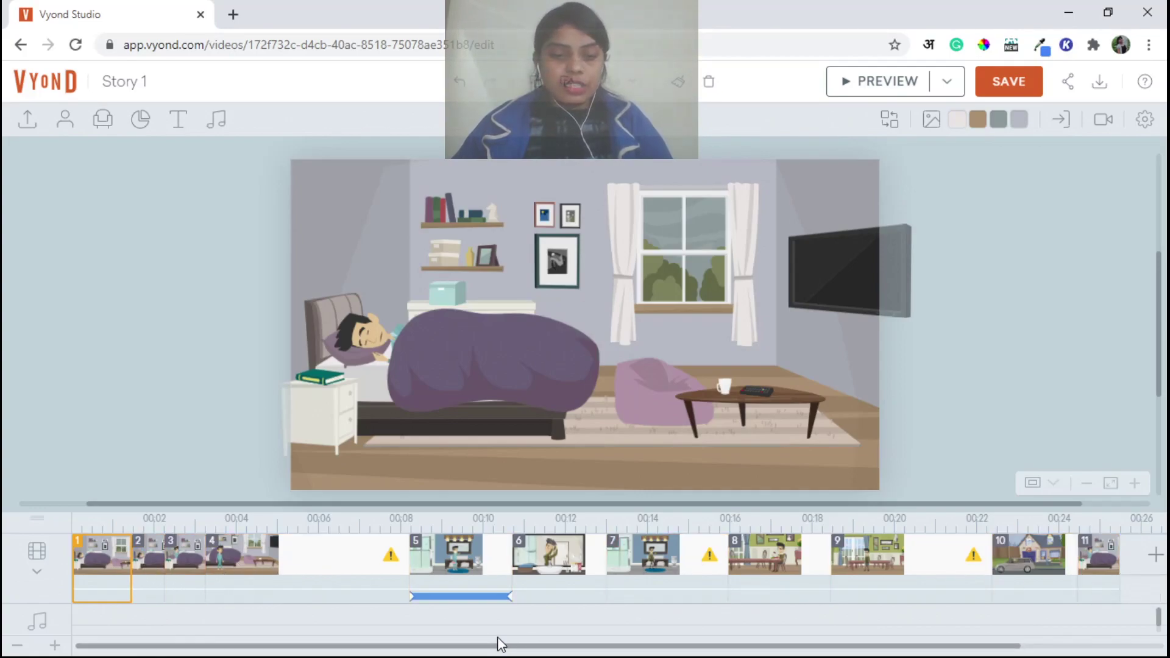
drag(504, 647, 649, 647)
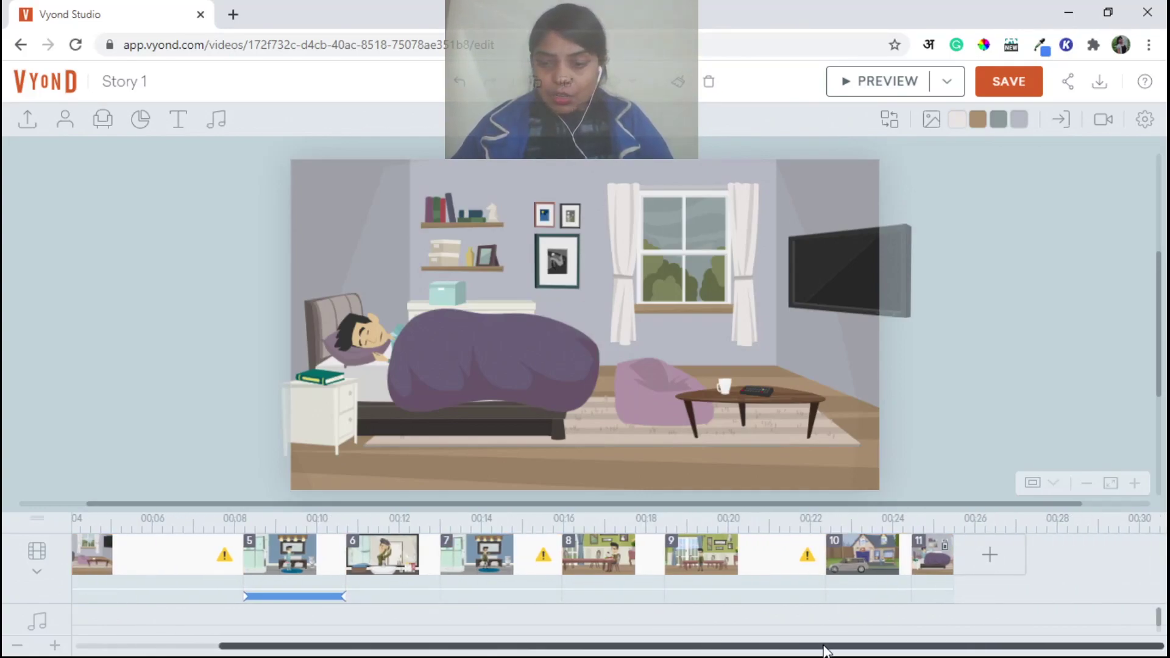
click(938, 557)
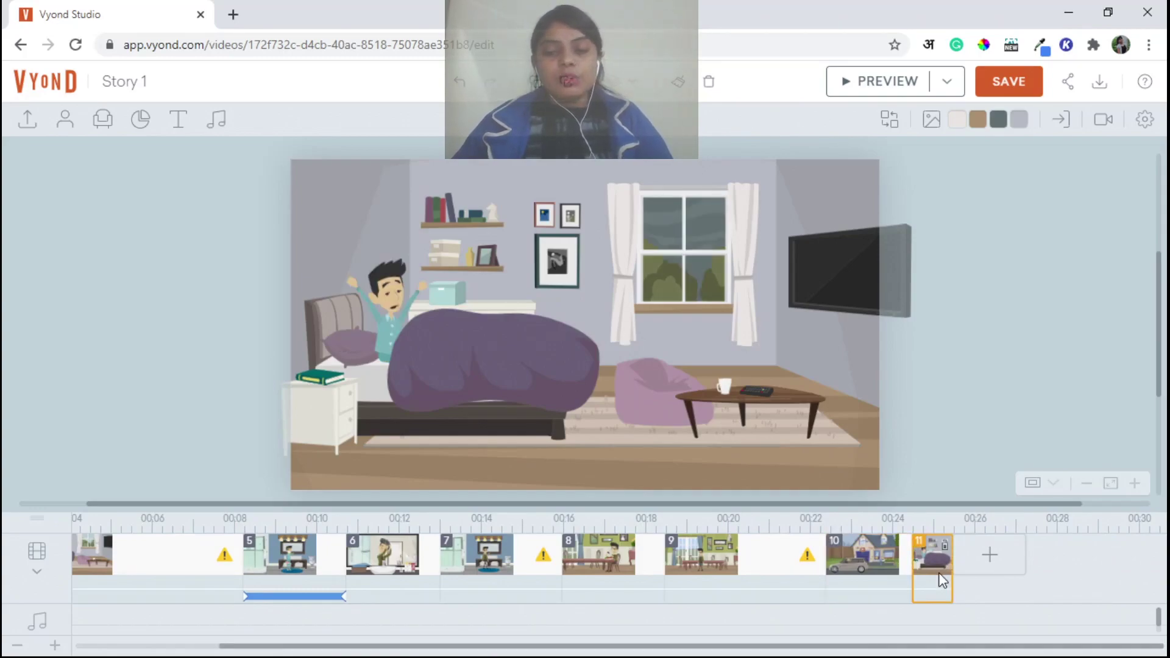
click(979, 579)
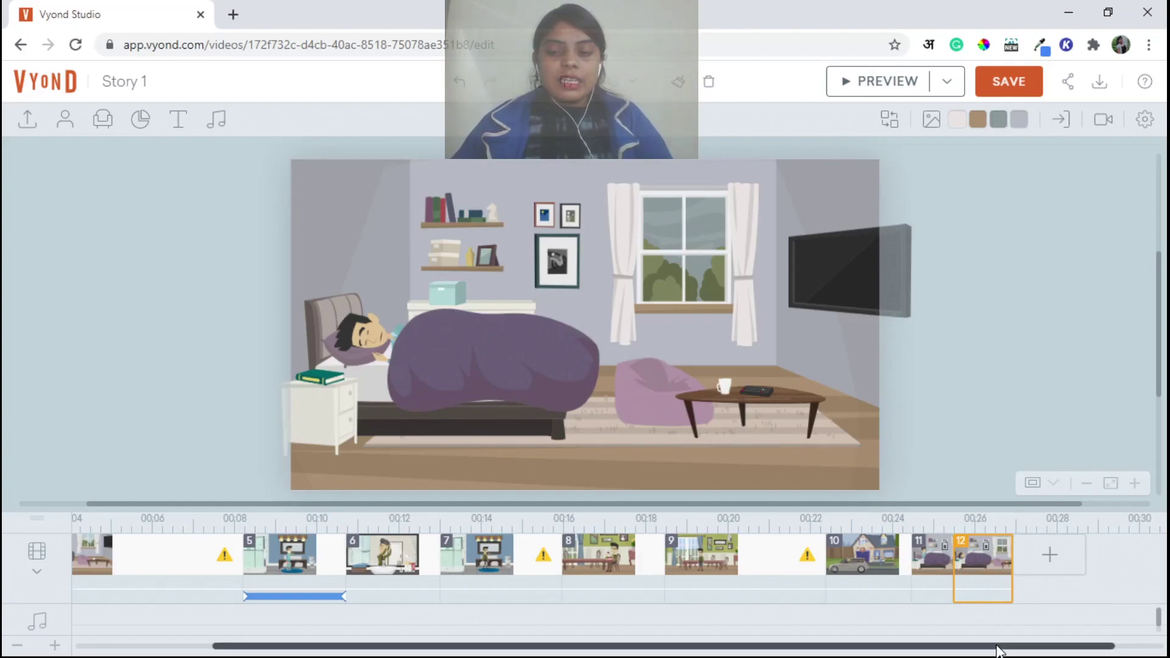
drag(998, 650, 906, 650)
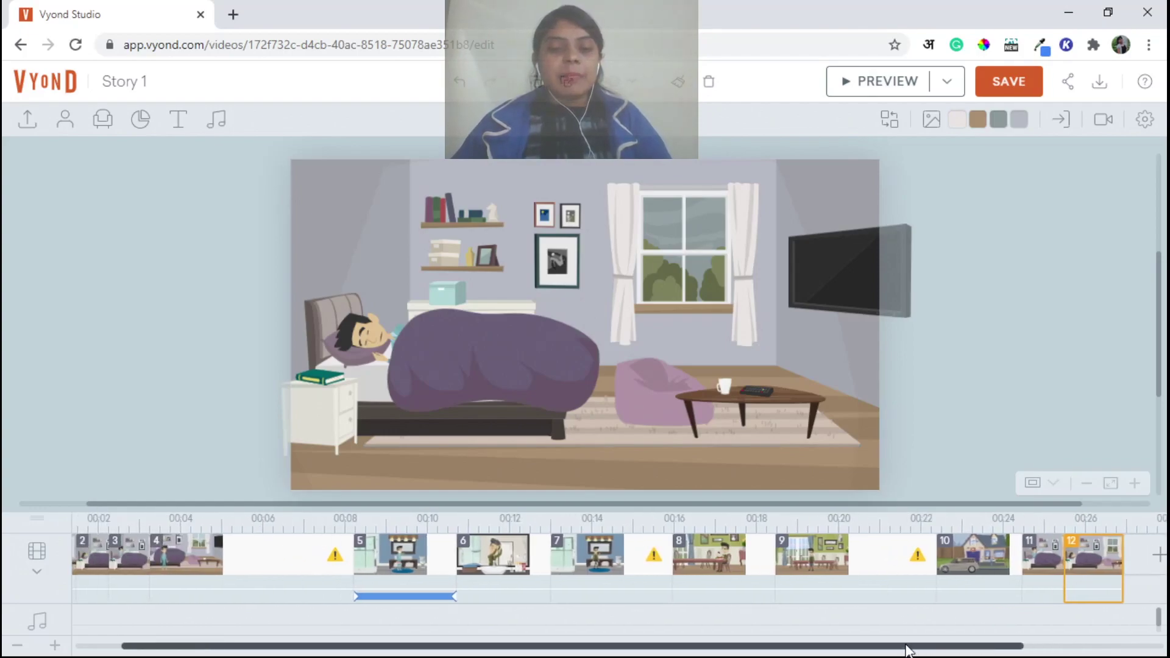
click(130, 571)
mouse_move(123, 569)
mouse_down()
mouse_move(1029, 559)
mouse_move(134, 594)
mouse_move(130, 570)
mouse_up()
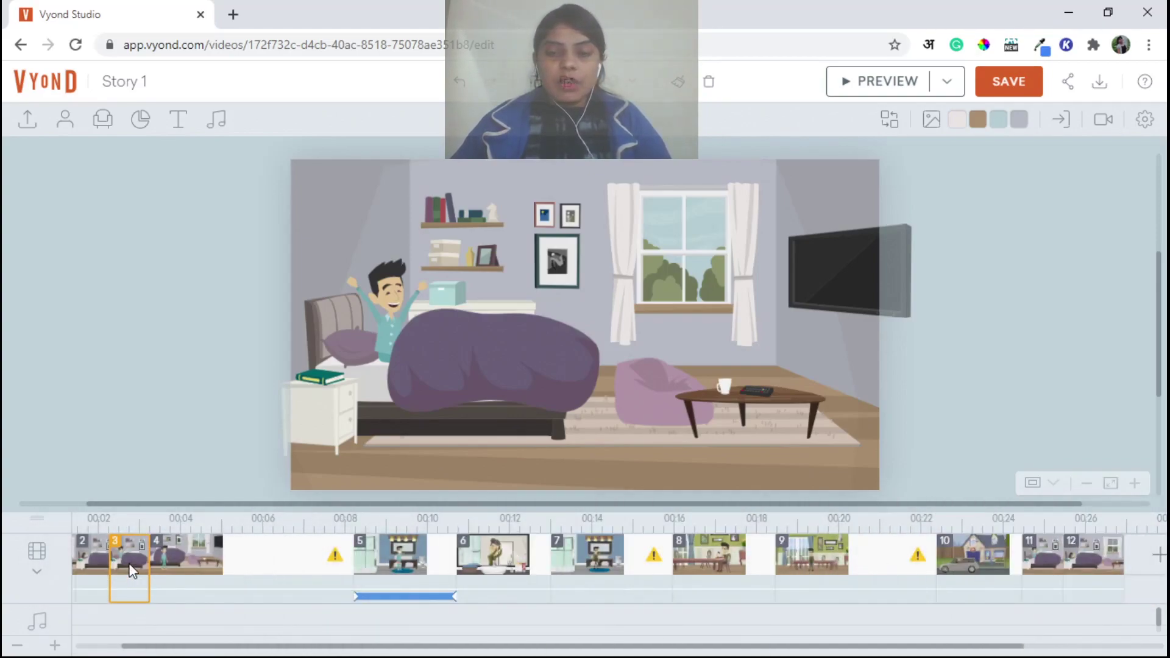
drag(402, 649, 763, 652)
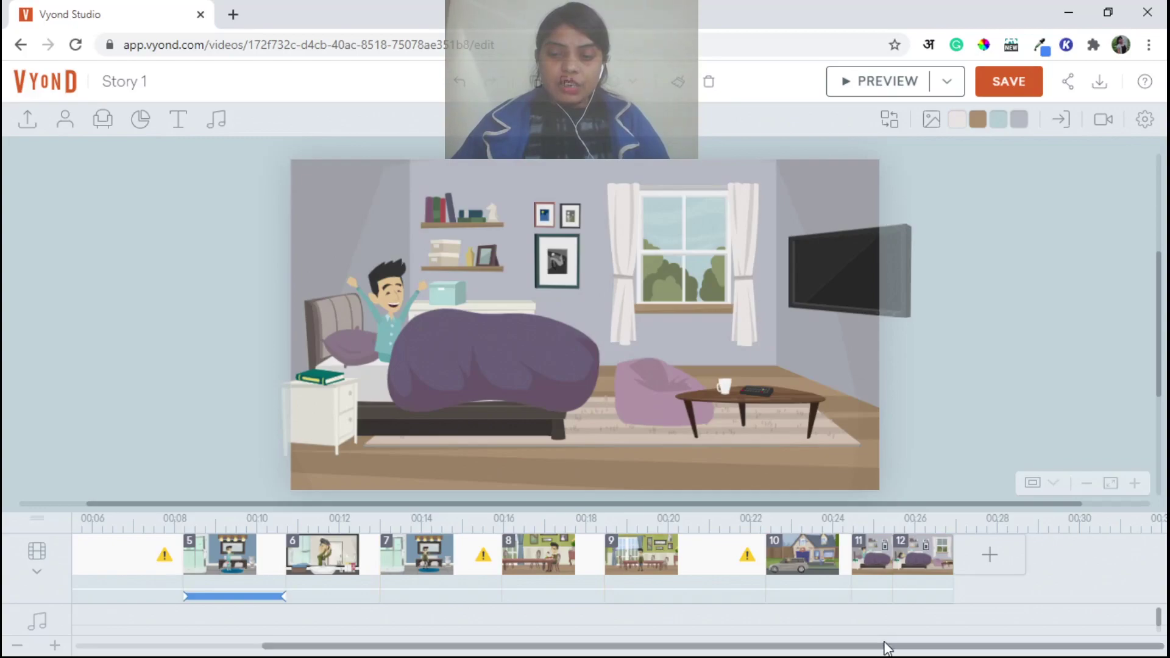
drag(942, 650, 754, 649)
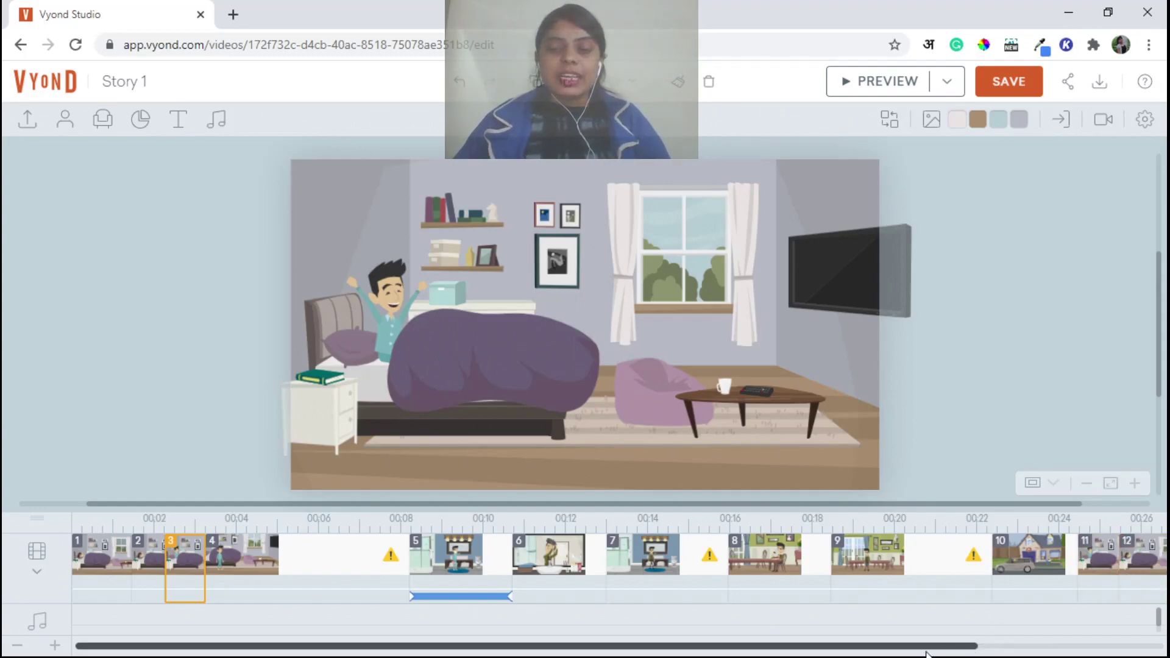
Paste a copy of sleeping scene 2 after dining room scene 8, and delete that copy again
click(157, 560)
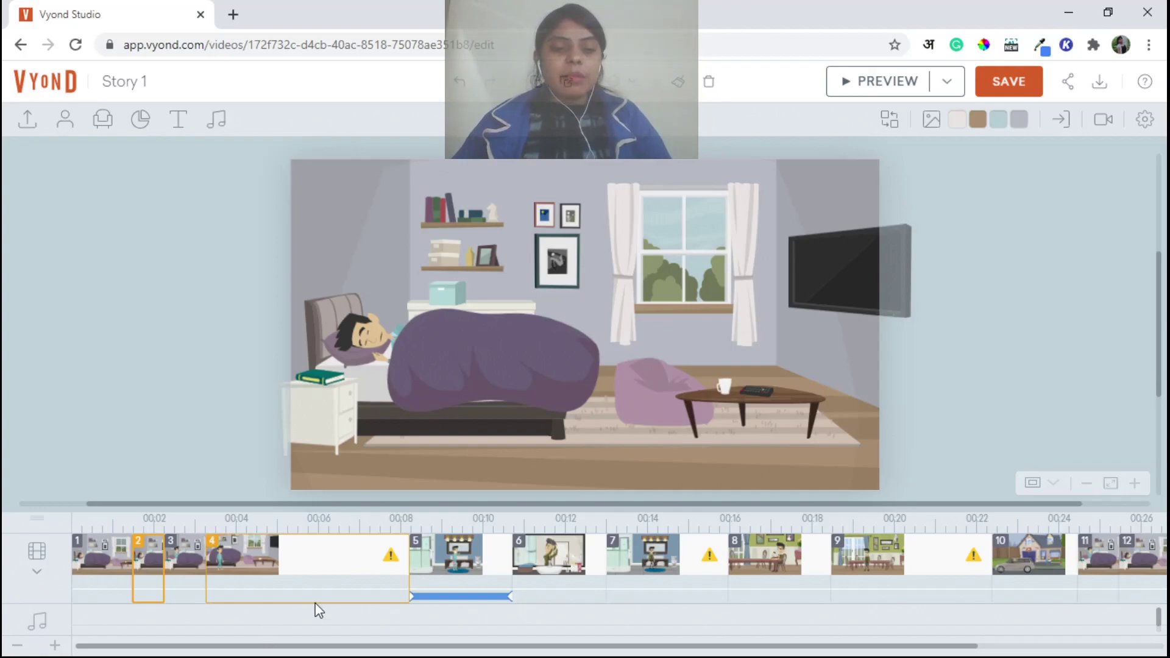
drag(311, 651, 548, 648)
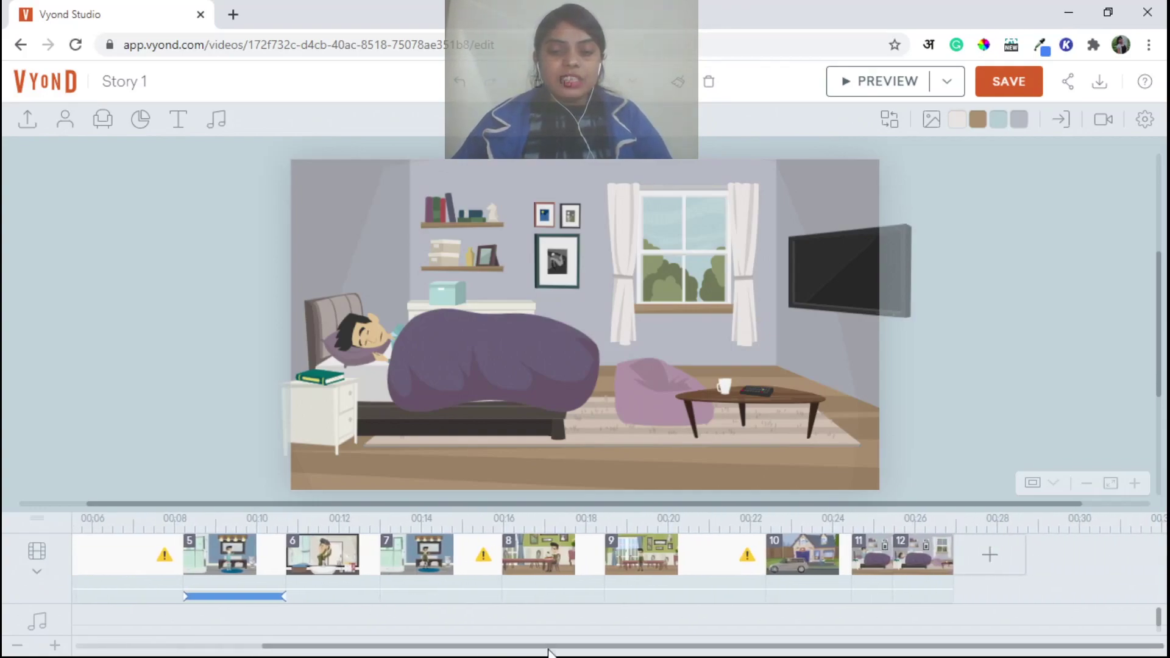
click(550, 567)
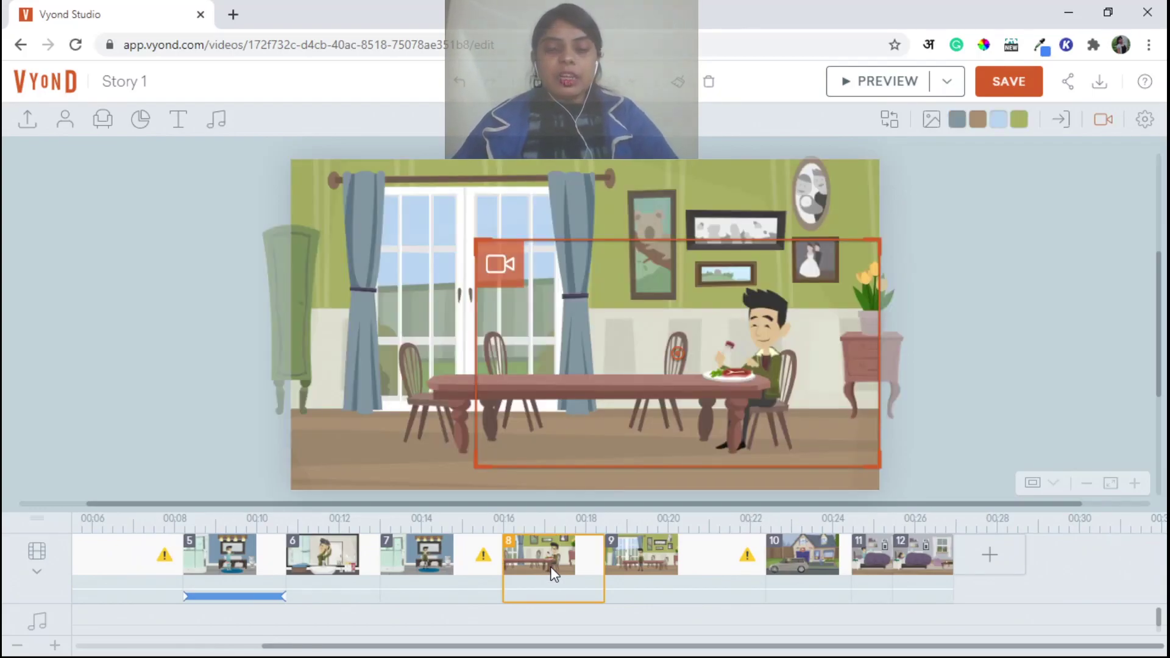
key(ctrl+v)
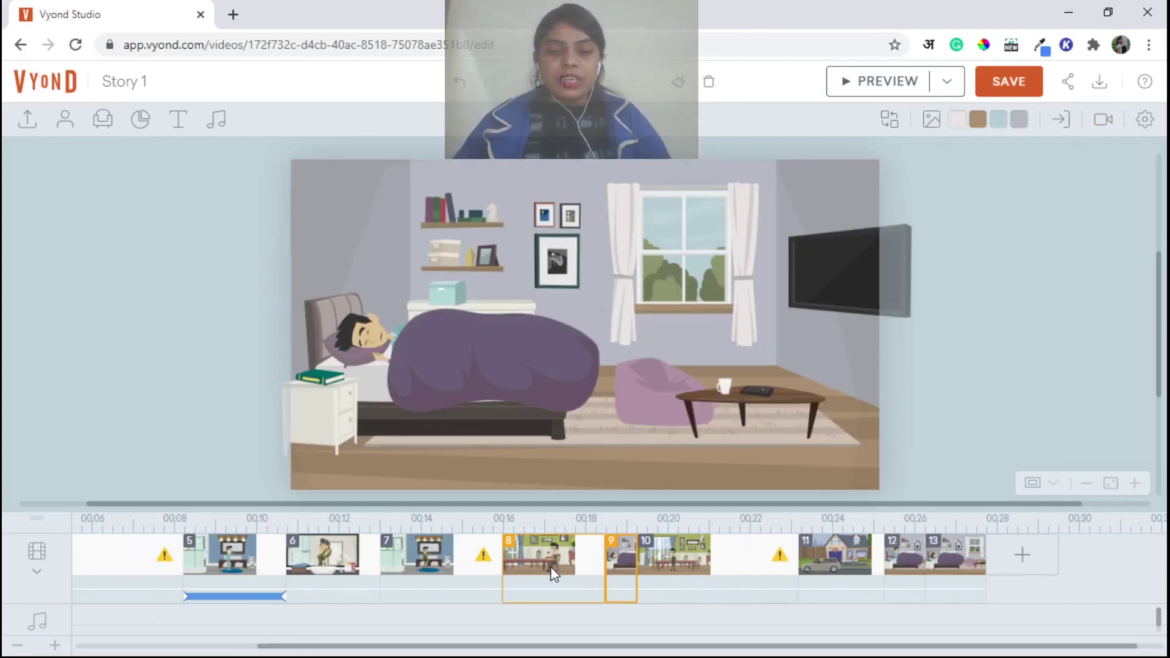
right_click(618, 561)
click(644, 551)
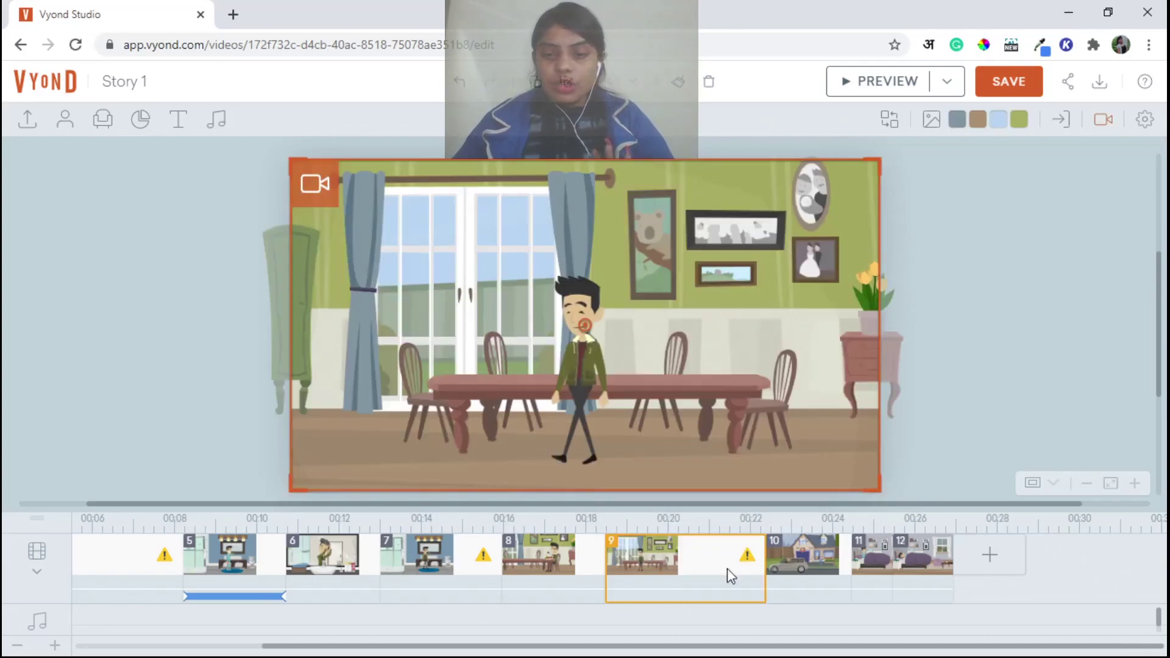
Copy the hex code of the sky colour from bedroom scene 11
click(927, 569)
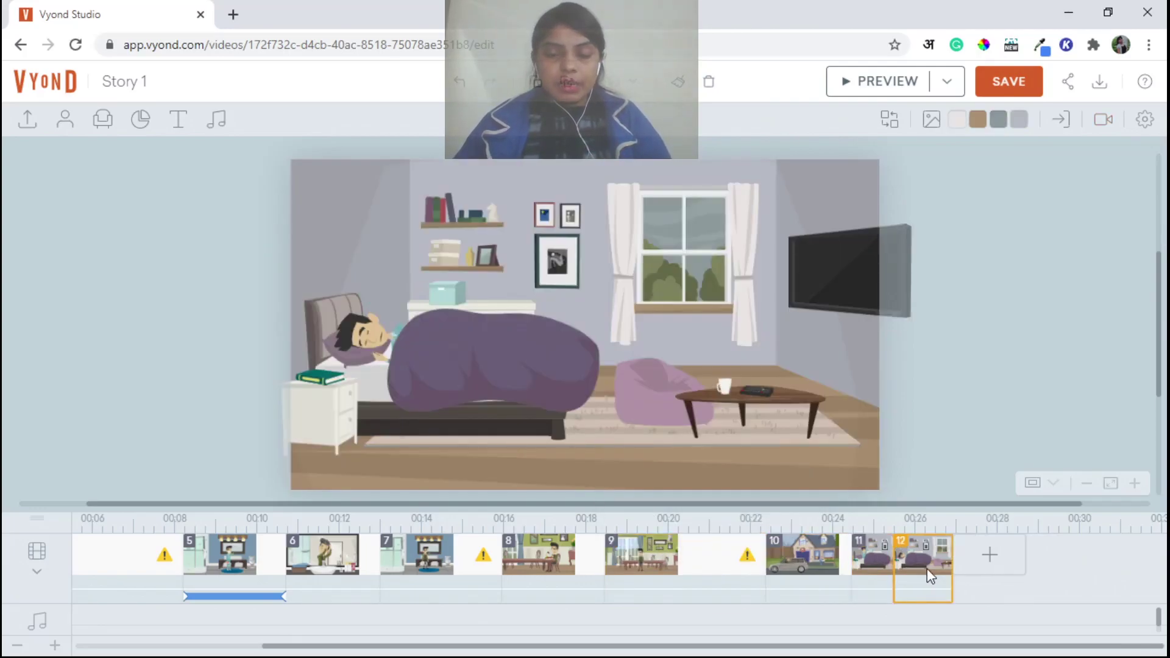
click(871, 564)
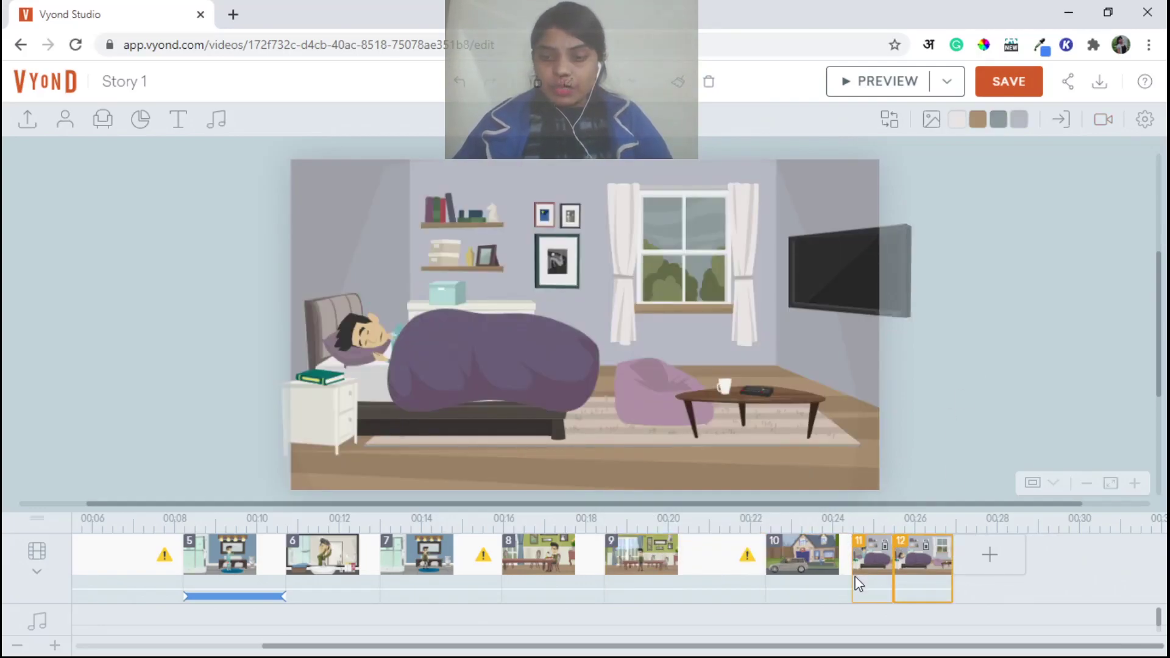
click(1002, 122)
double_click(1124, 282)
key(ctrl+c)
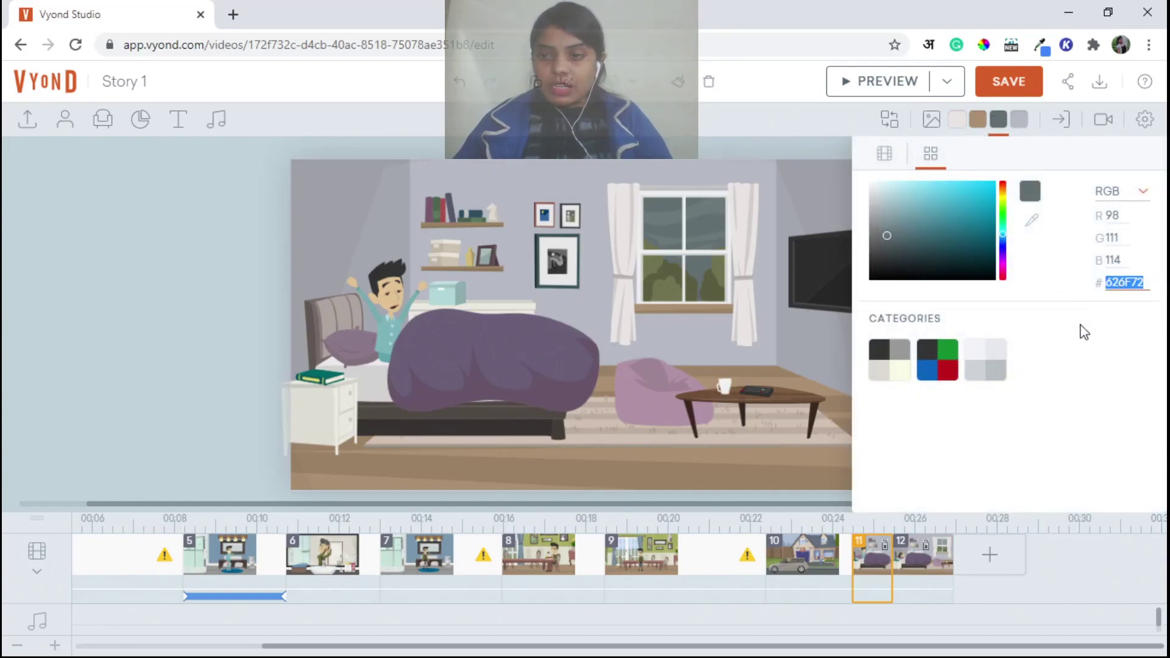
Set the sky colour of sleeping scene 12 to #626F72 and save the video
click(926, 562)
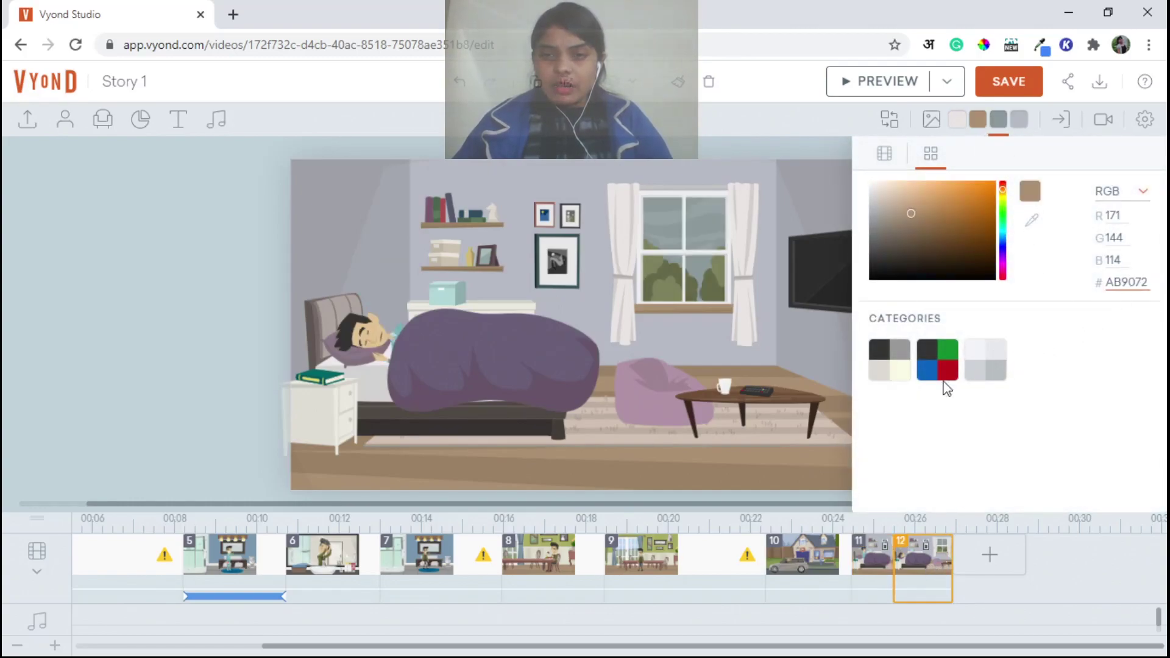
click(998, 119)
double_click(1127, 282)
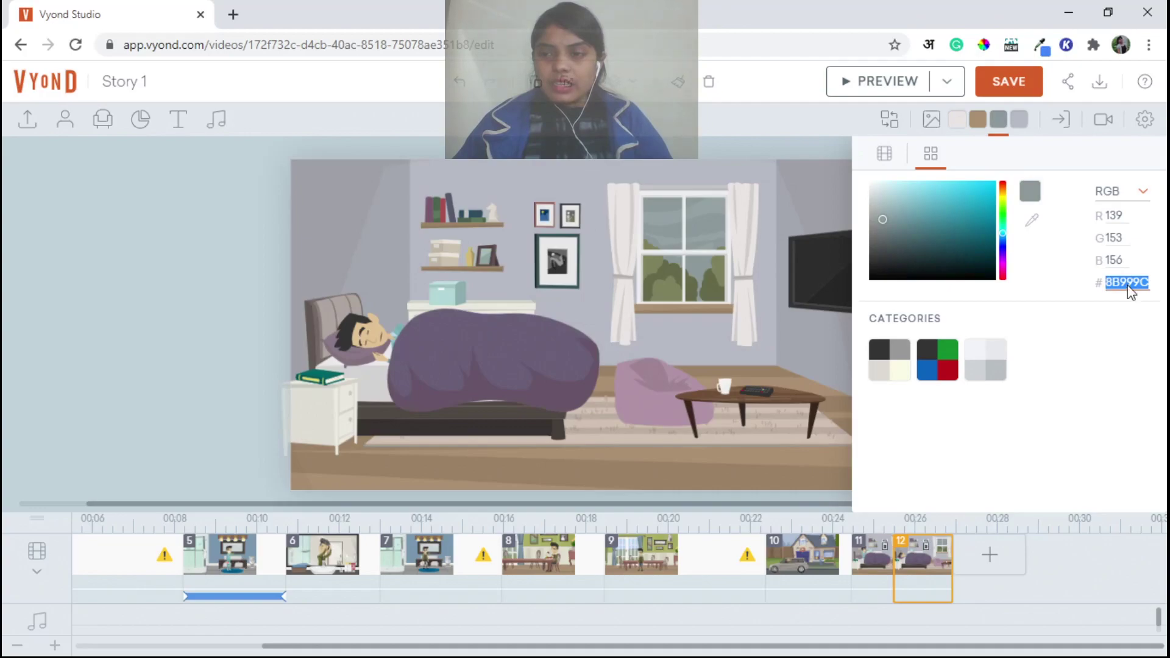
key(ctrl+v)
click(1044, 431)
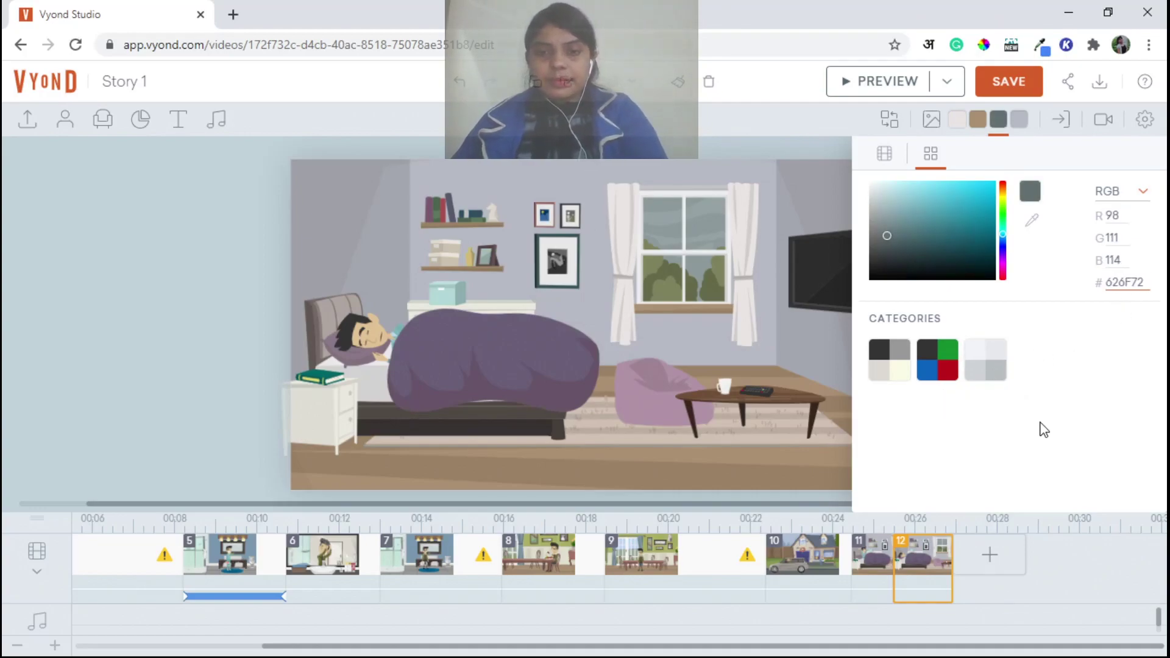
click(998, 121)
click(1002, 83)
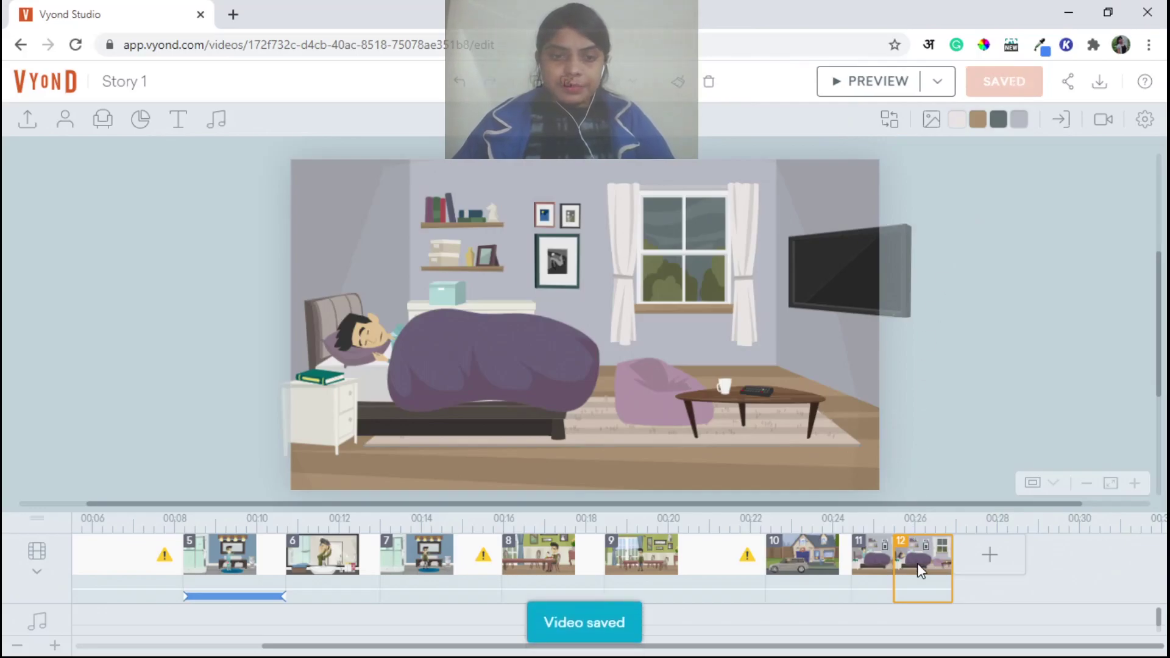
click(876, 575)
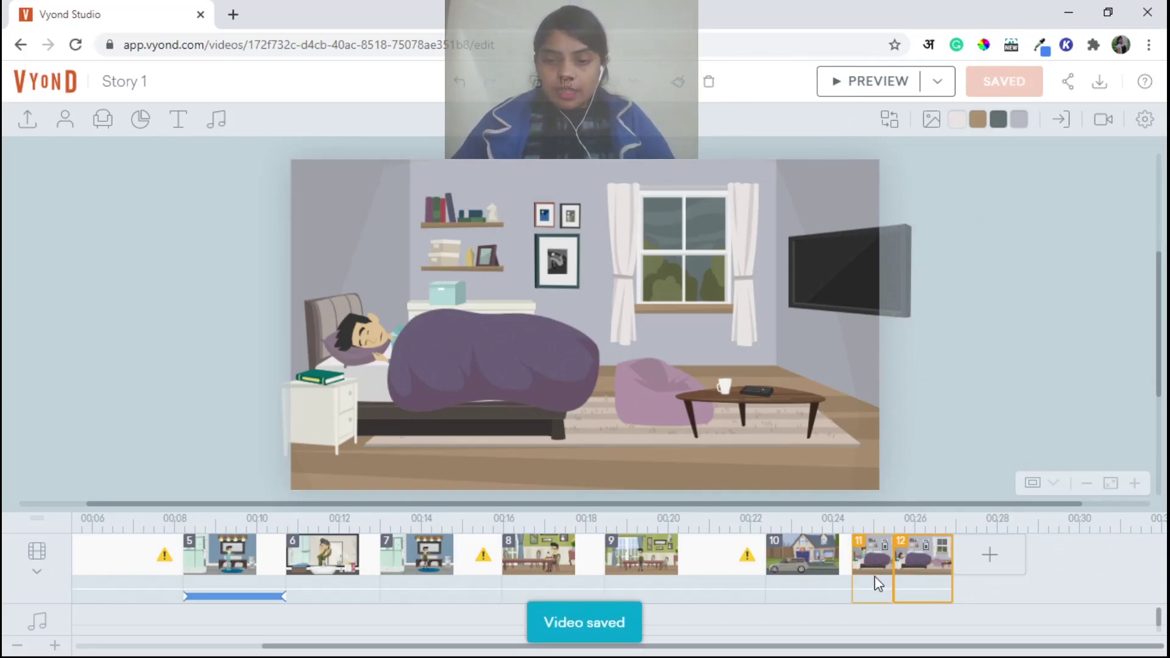
shift+click(819, 579)
click(821, 578)
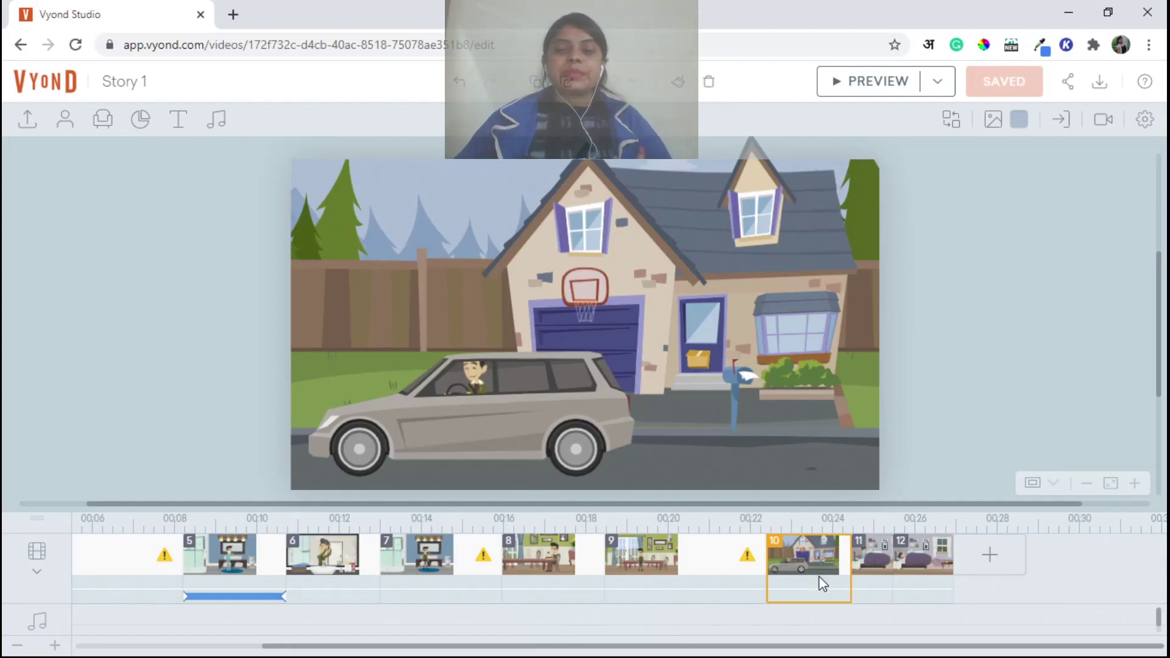
drag(901, 644, 624, 649)
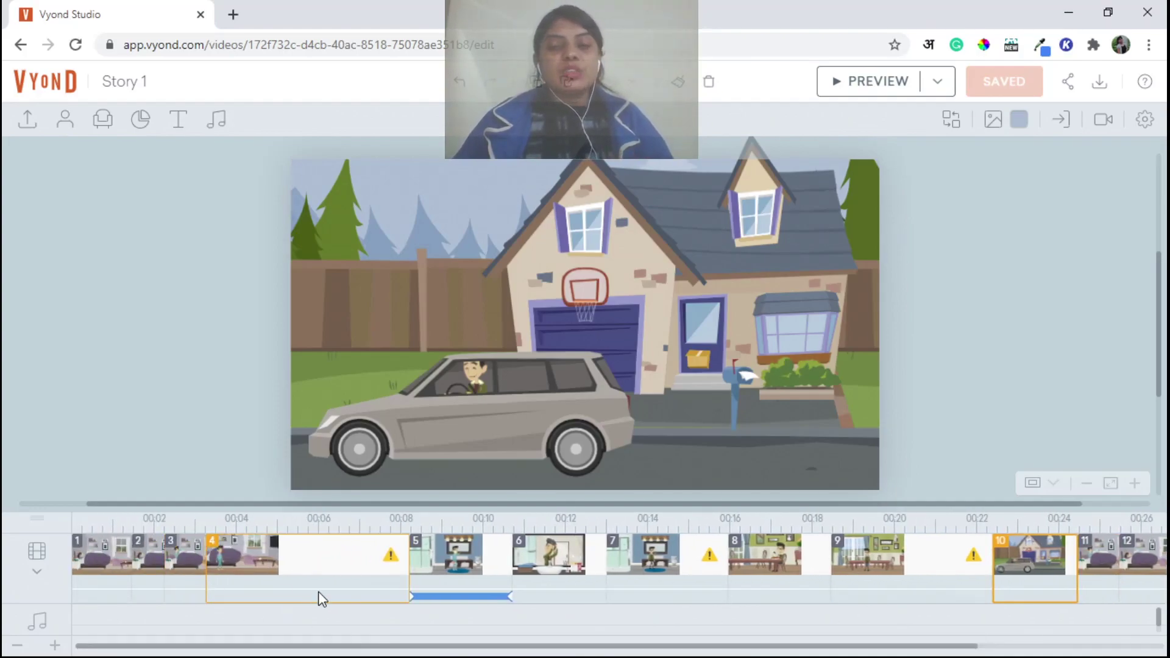
Add a camera with a camera movement to sleeping scene 12
drag(347, 648, 658, 652)
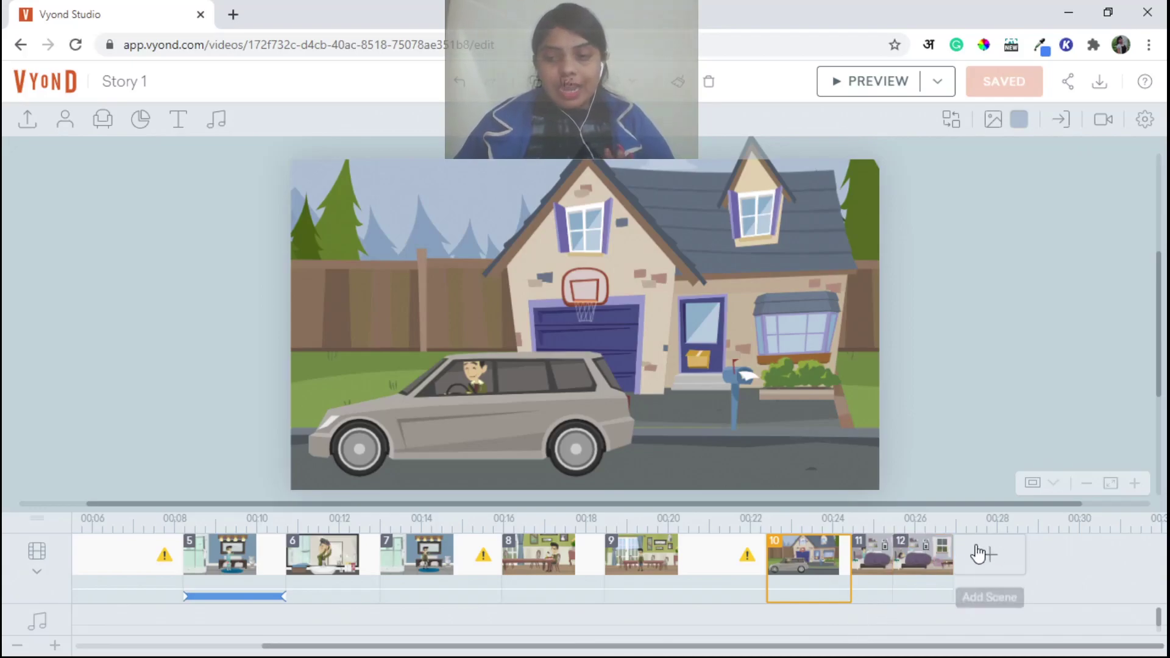
click(917, 557)
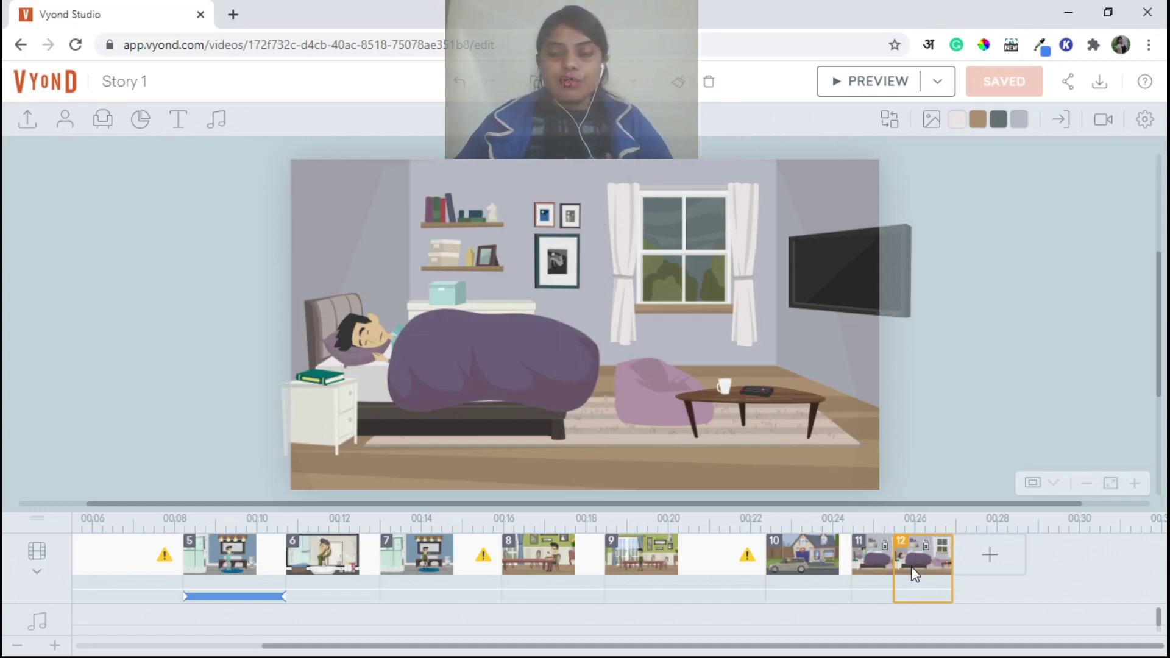
click(988, 558)
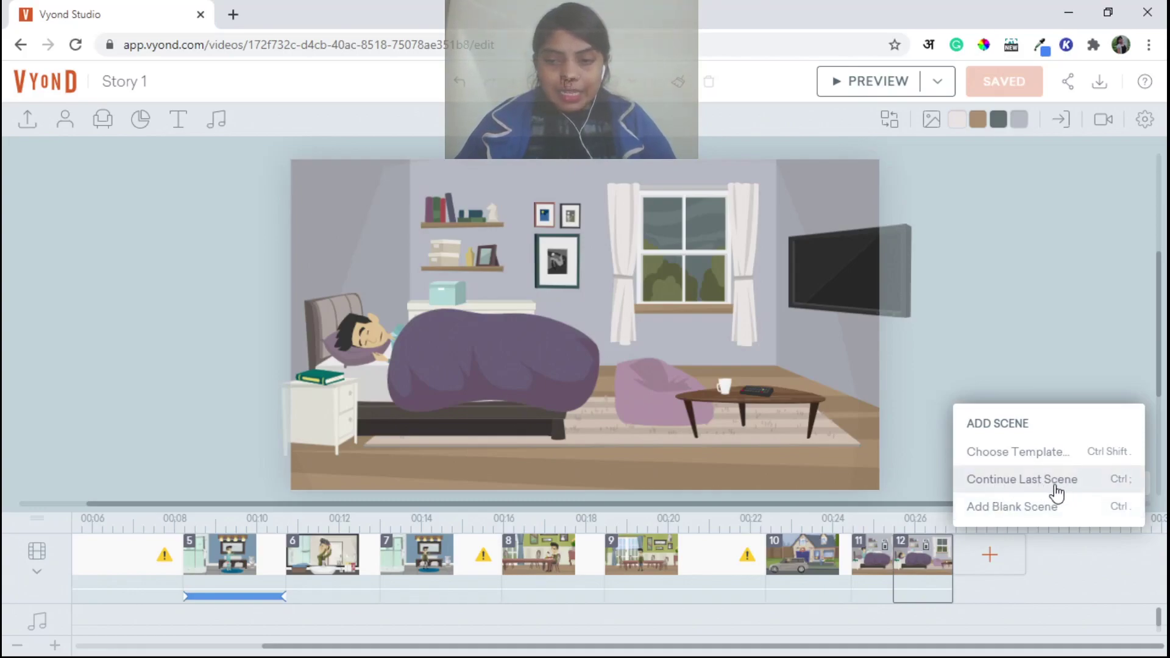
click(938, 585)
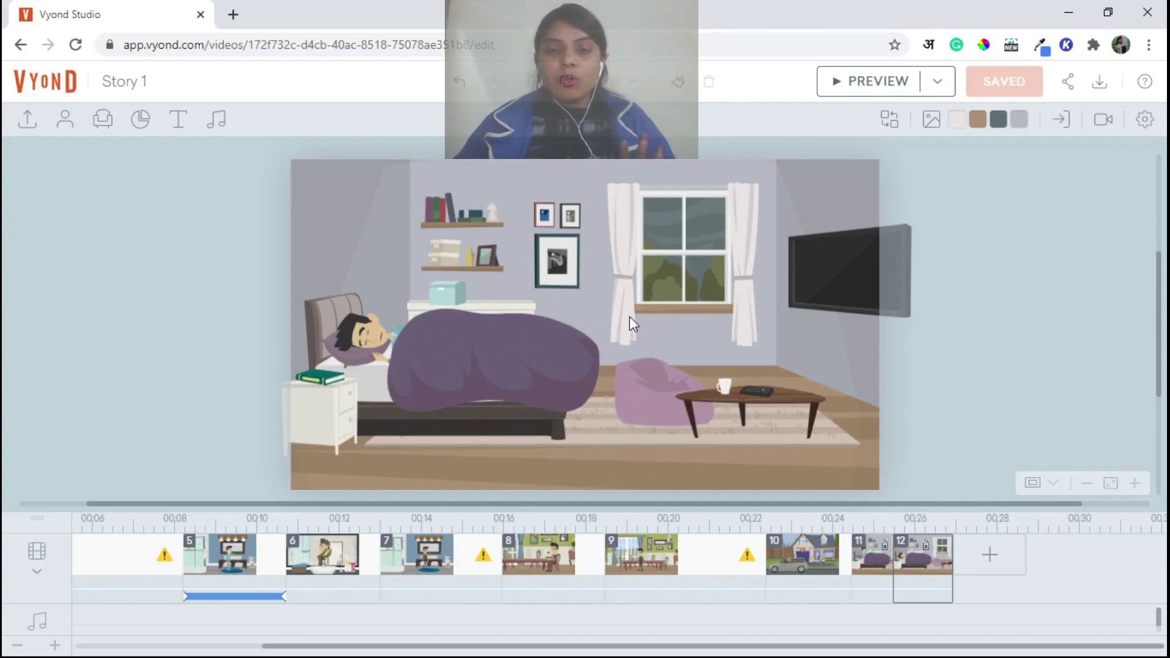
click(1107, 126)
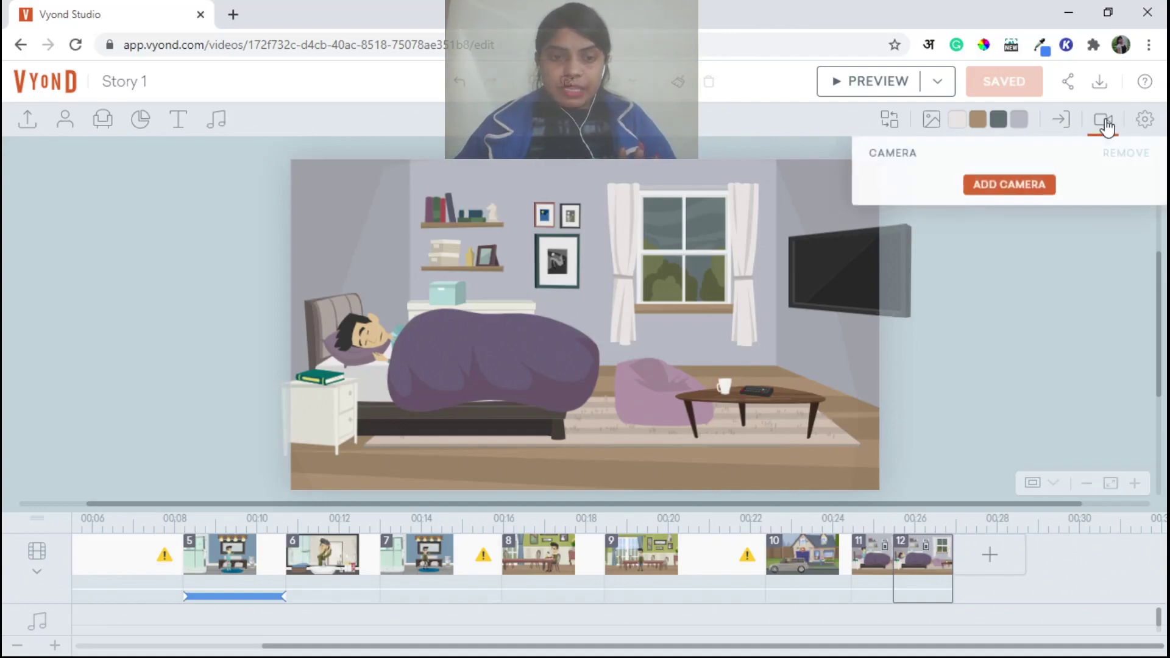
click(990, 185)
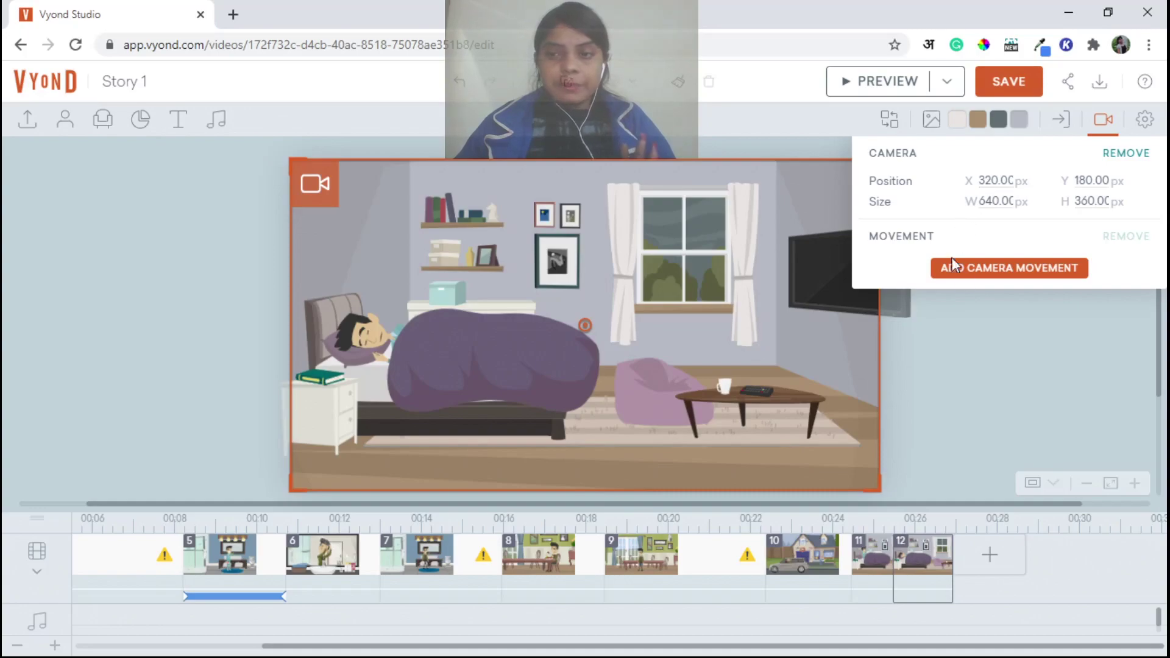
click(971, 273)
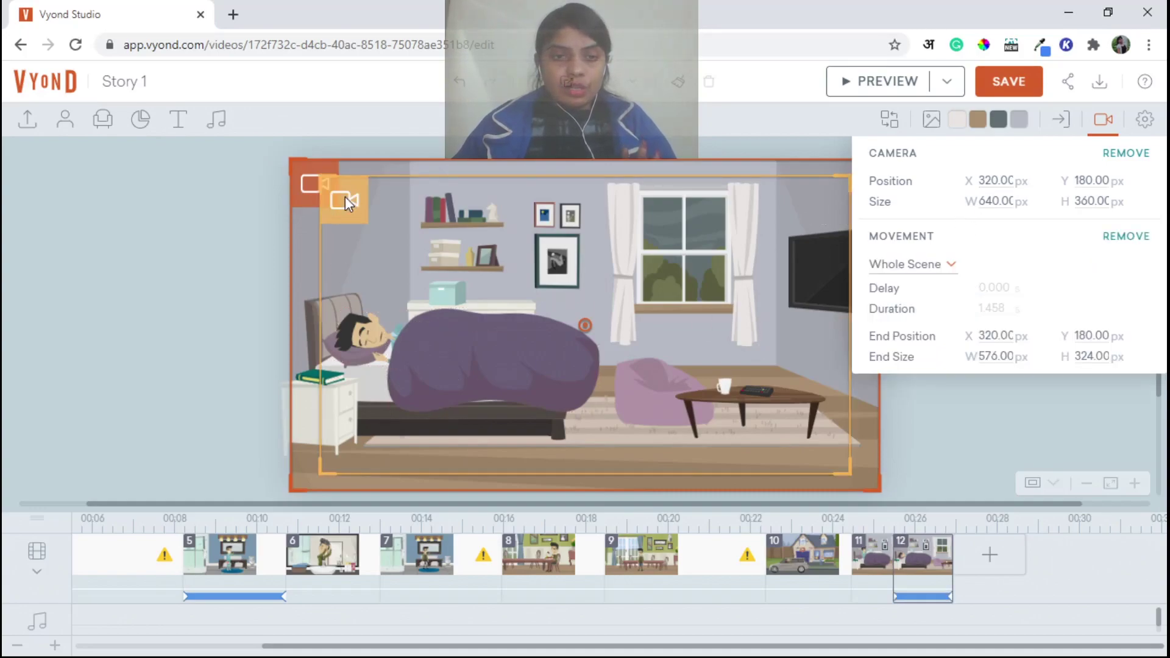
Shrink the end camera frame to about 205 by 115 px and position it over the sleeping man's head at about X 103, Y 193
drag(346, 195, 316, 206)
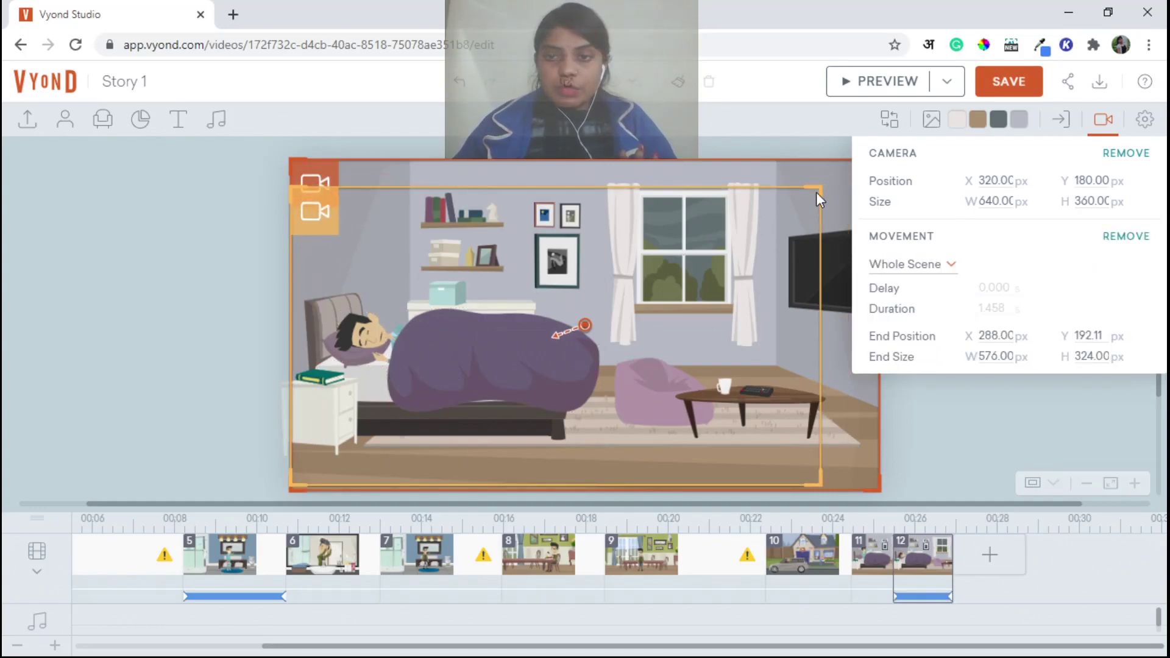
drag(817, 189, 639, 302)
drag(487, 309, 302, 314)
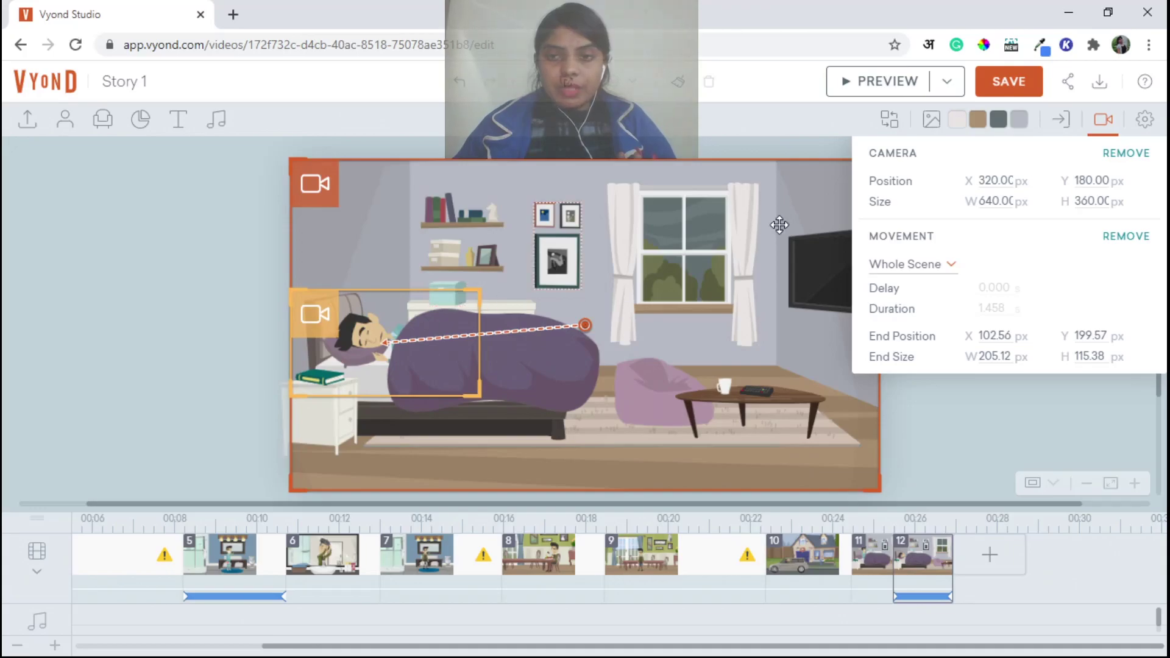
drag(330, 329, 322, 321)
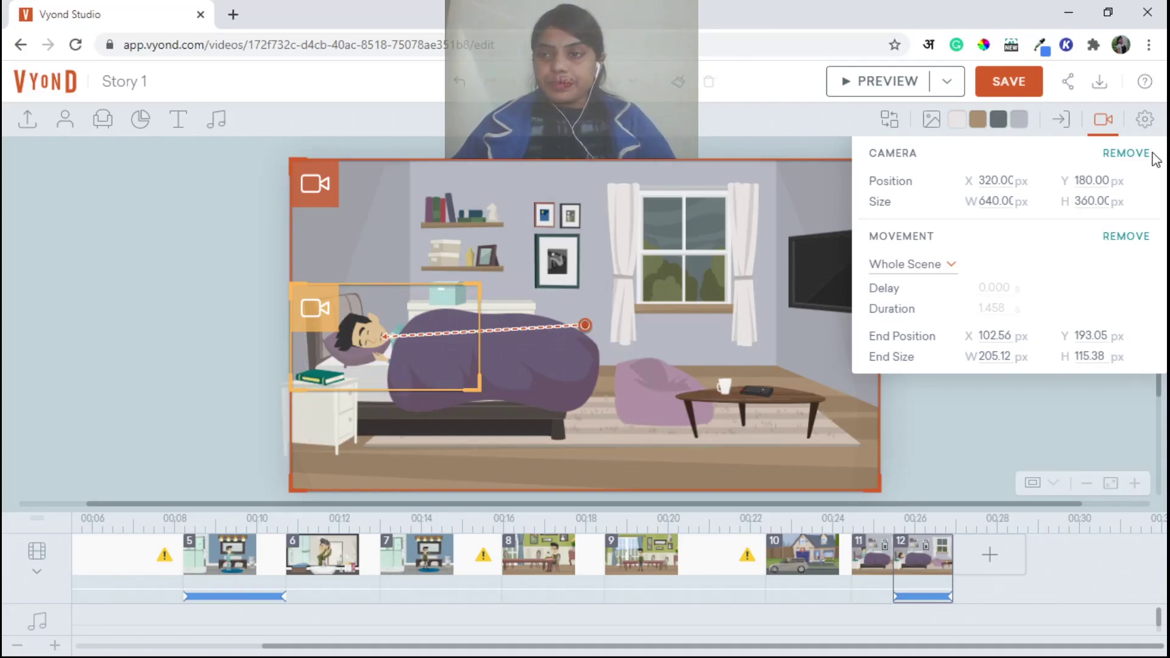
click(1103, 125)
click(1109, 133)
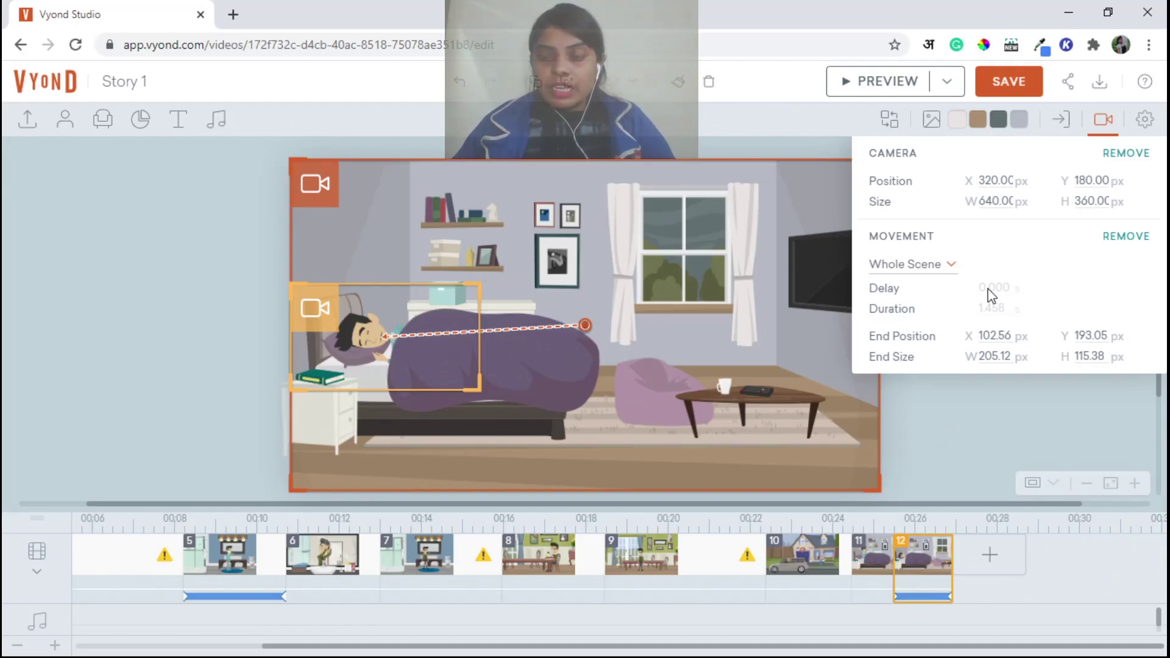
Set the delay of scene 12's camera movement to 0.708 s and preview the scene
drag(895, 600, 902, 597)
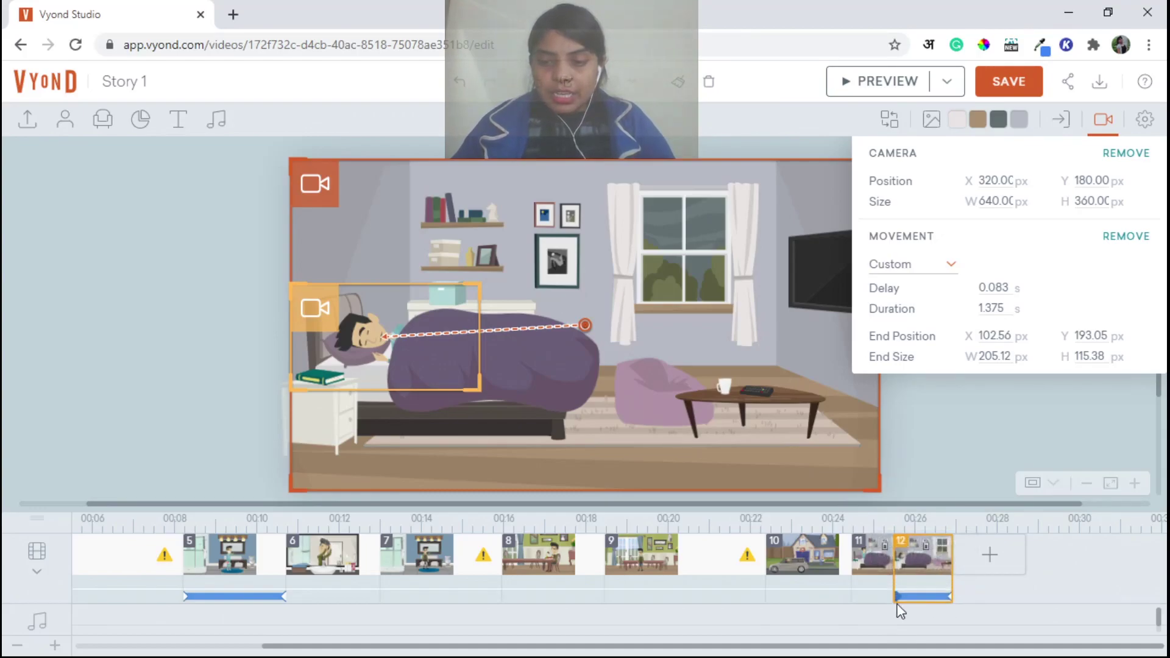
drag(896, 597, 898, 597)
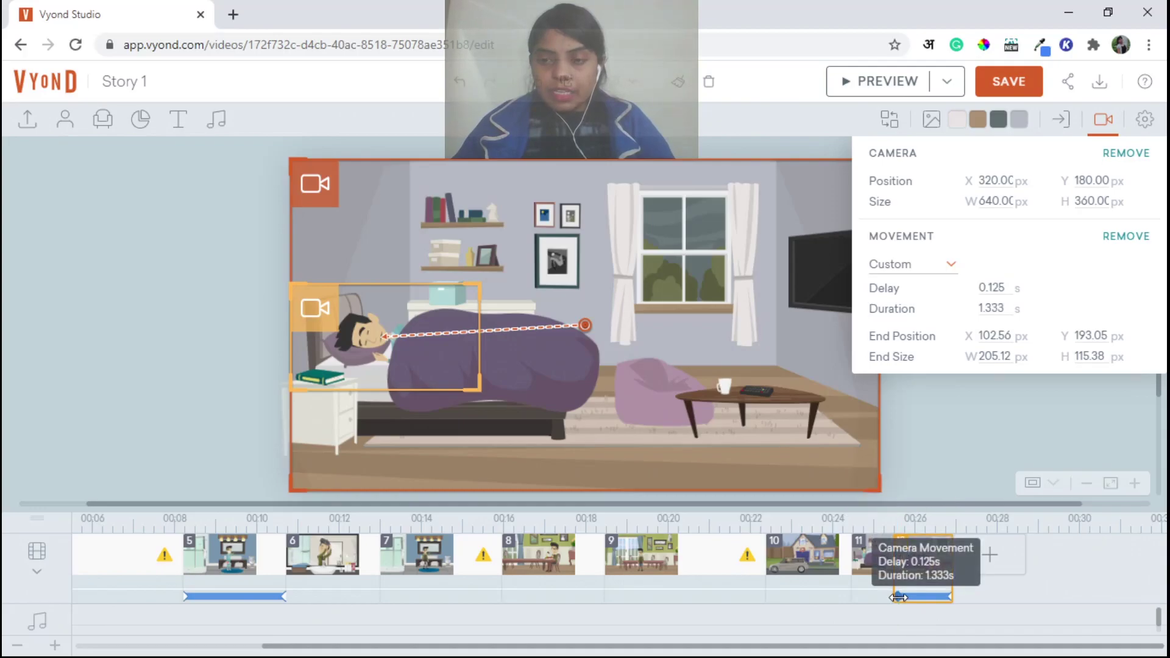
double_click(1001, 287)
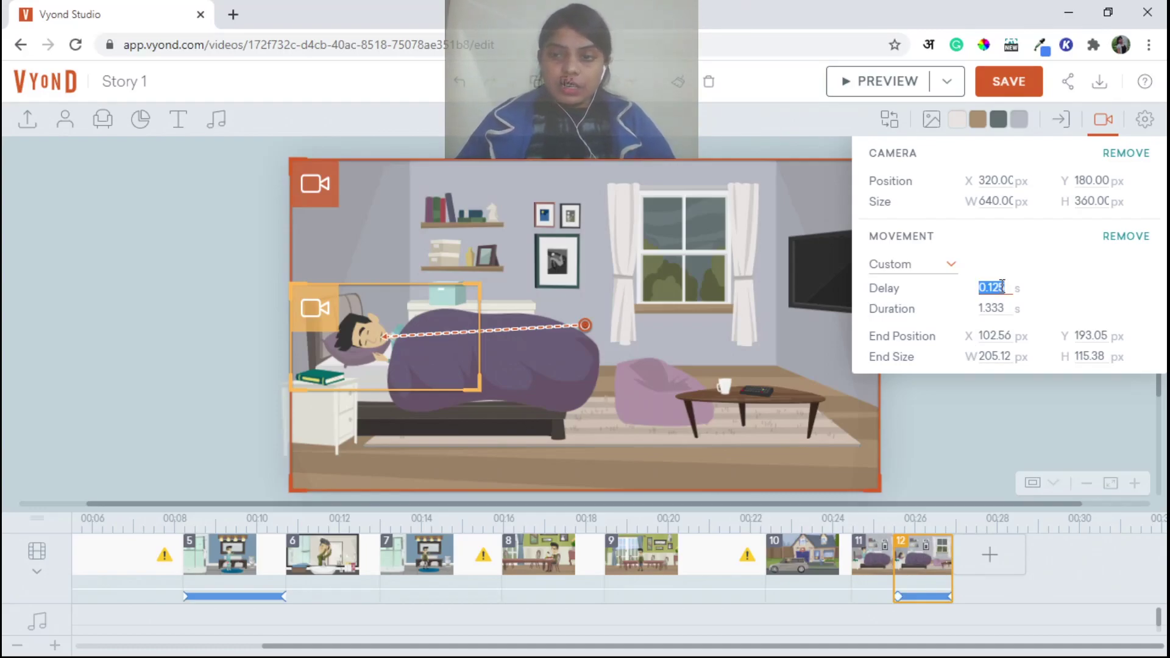
text(0.)
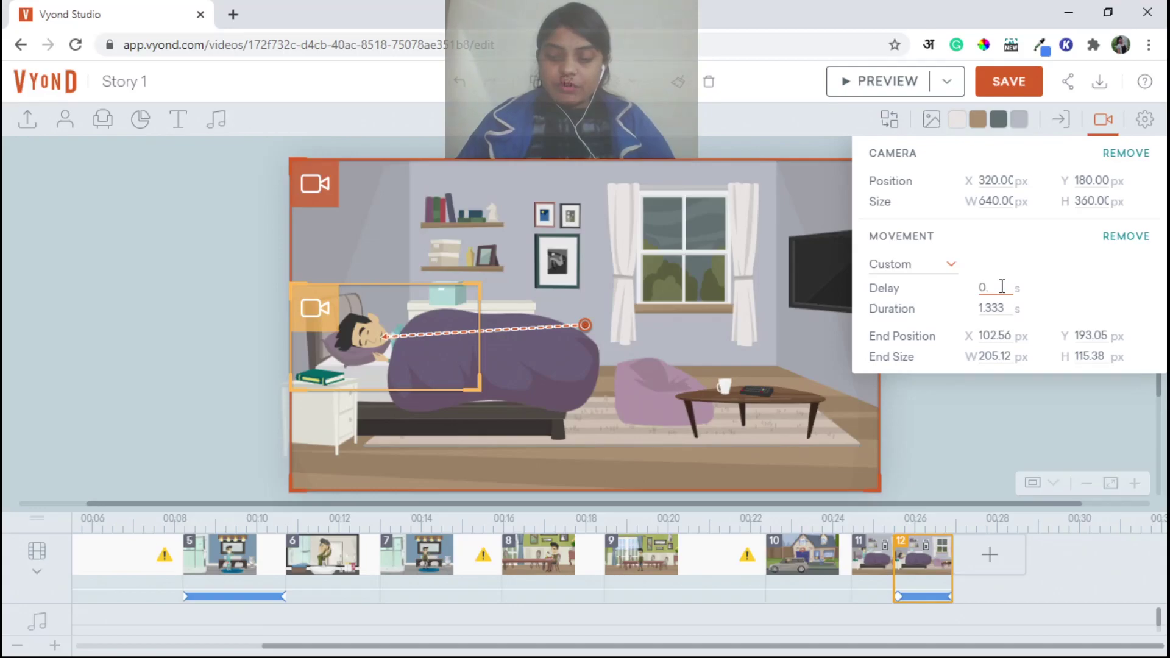
text(708)
click(998, 305)
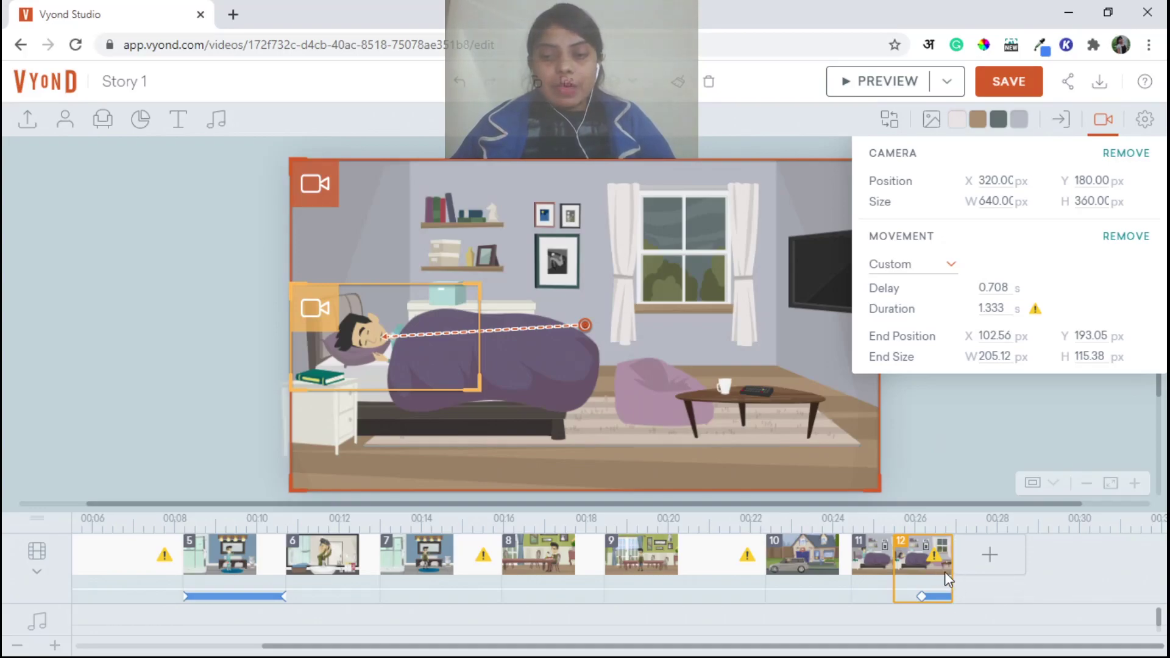
mouse_move(927, 554)
mouse_move(1034, 311)
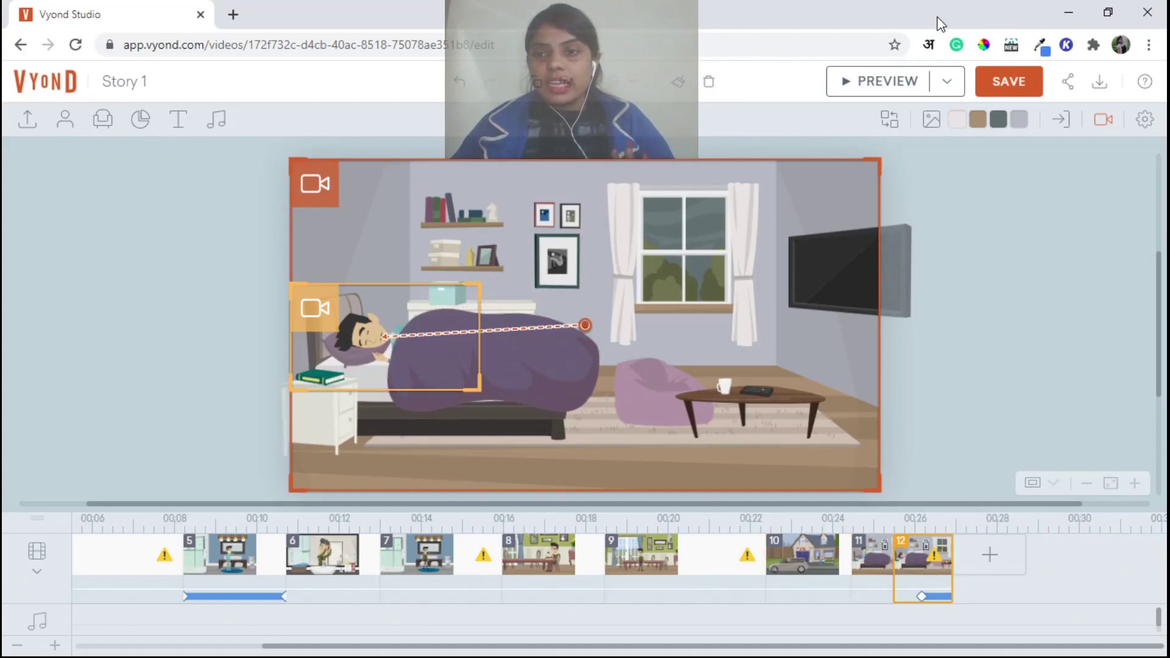
click(883, 92)
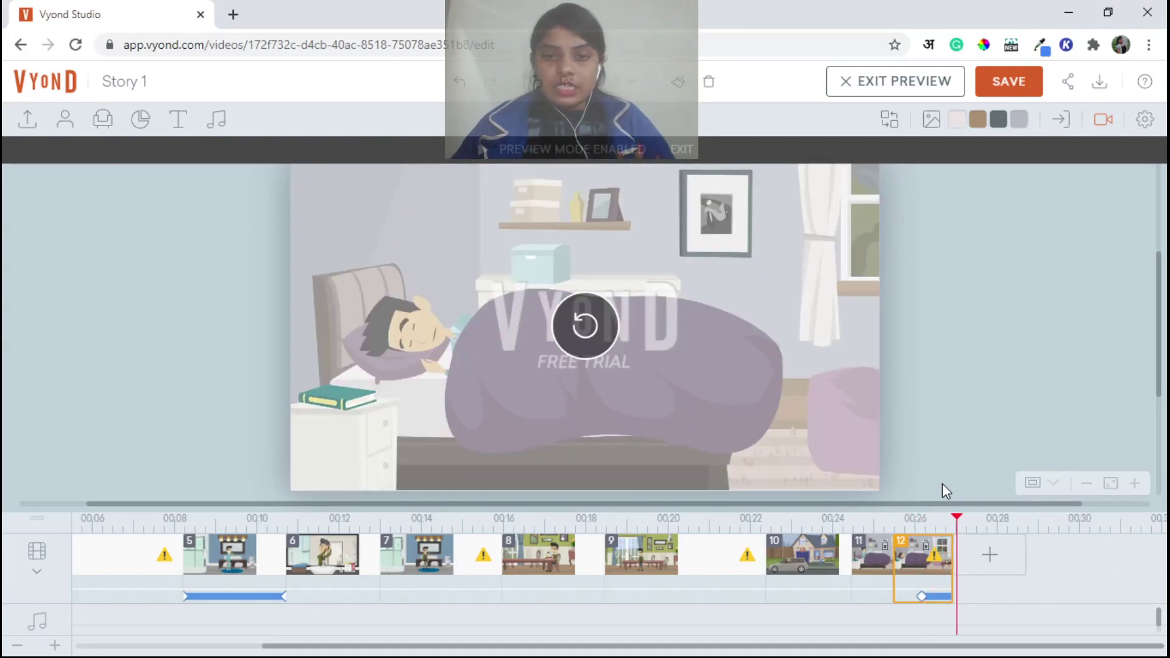
key(Escape)
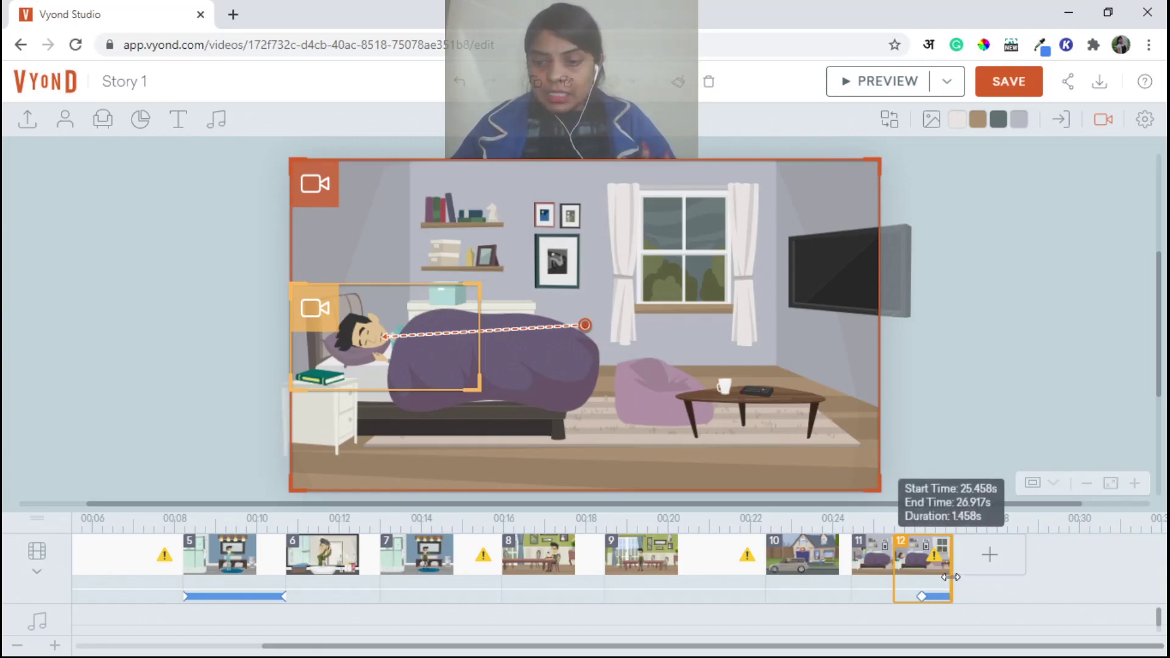
Lengthen scene 12 on the timeline so that it ends at about 28 seconds
drag(952, 575, 981, 574)
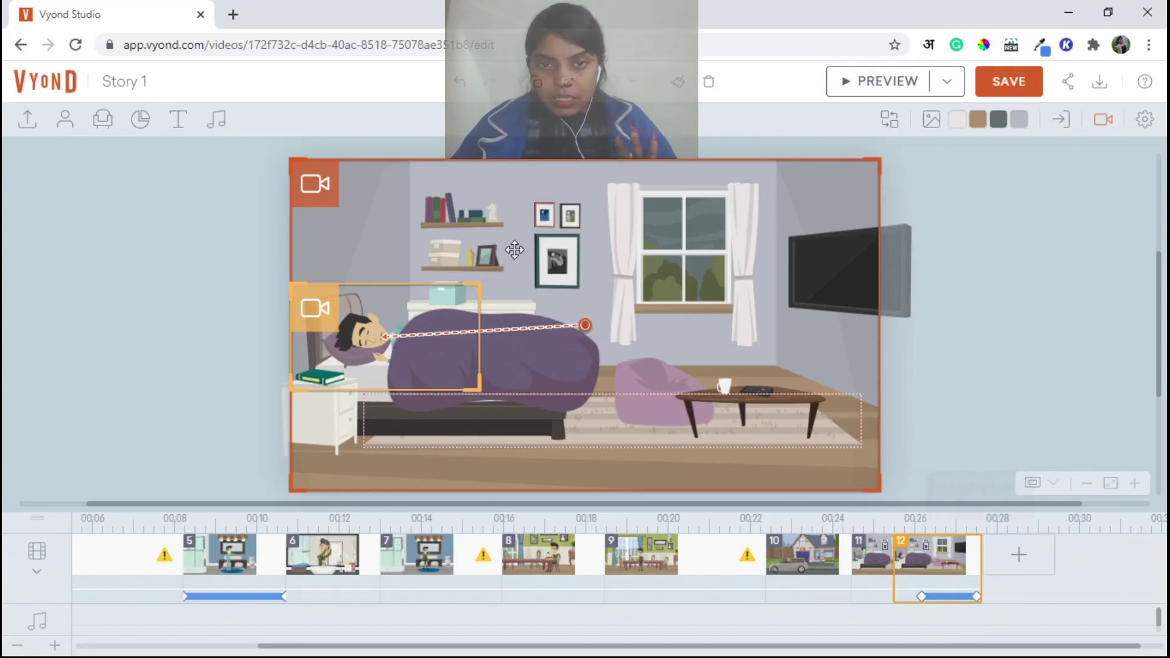
click(457, 86)
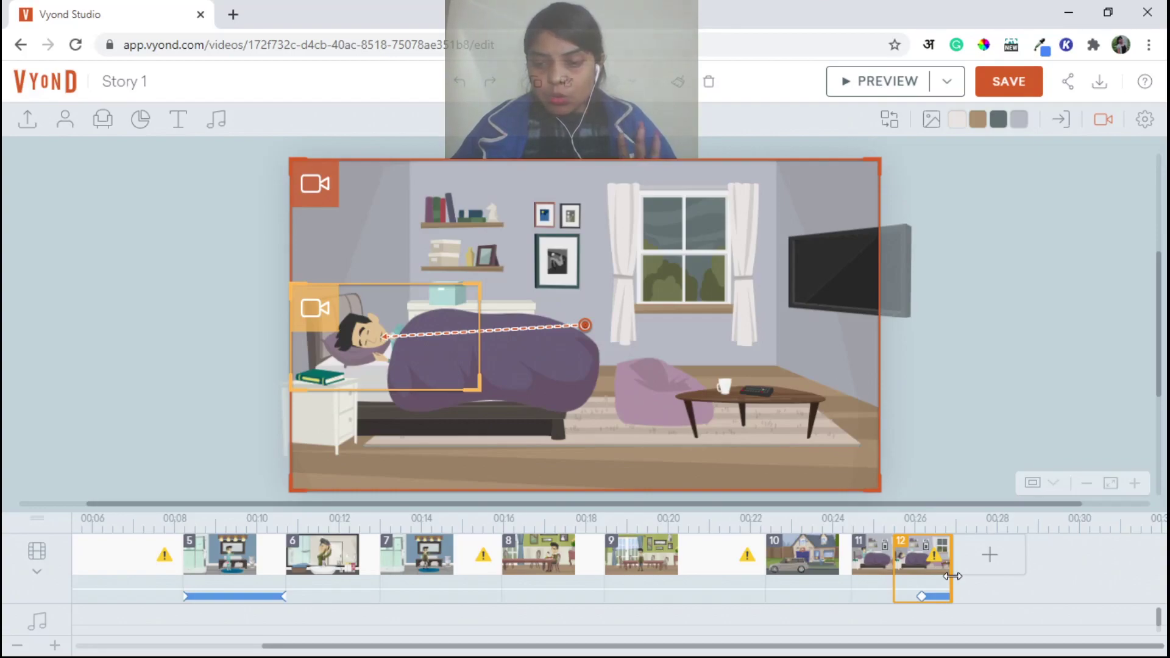
drag(952, 576, 995, 576)
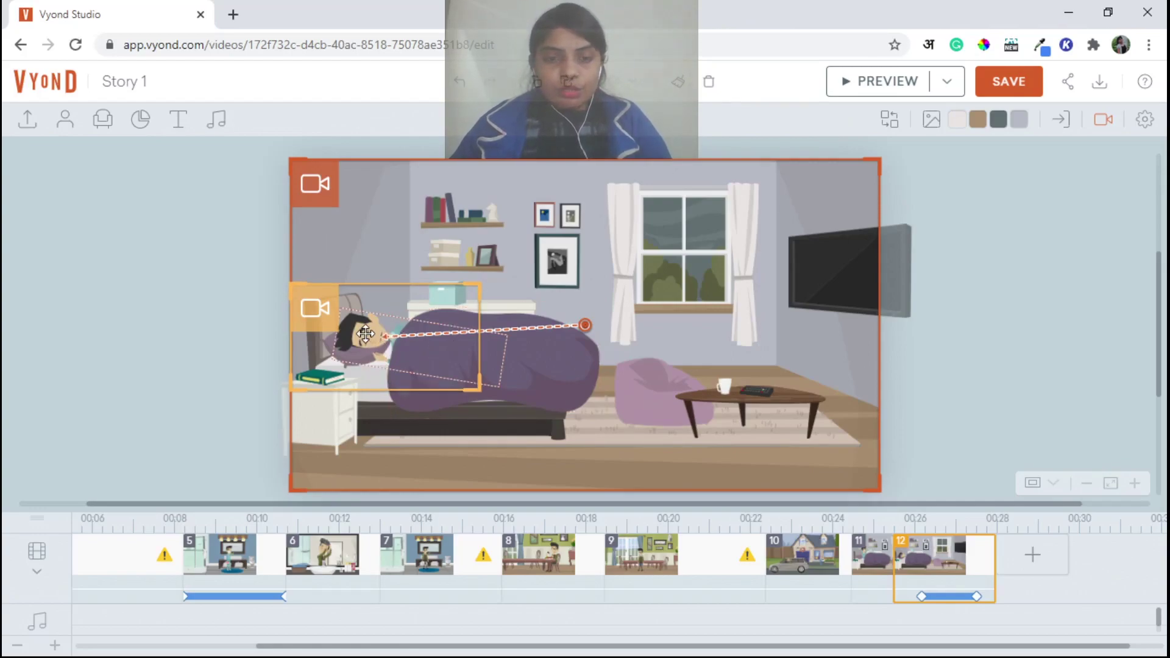
Duplicate the sleeping man in scene 12 by copying and pasting him
click(366, 333)
right_click(369, 326)
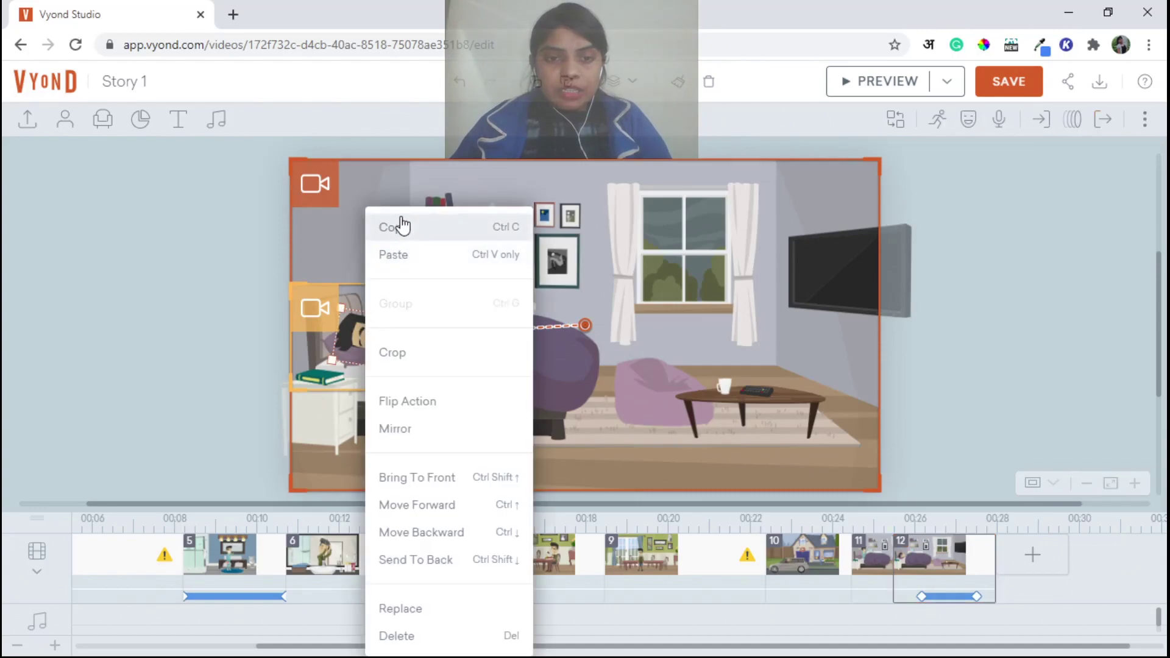
click(388, 230)
key(ctrl+v)
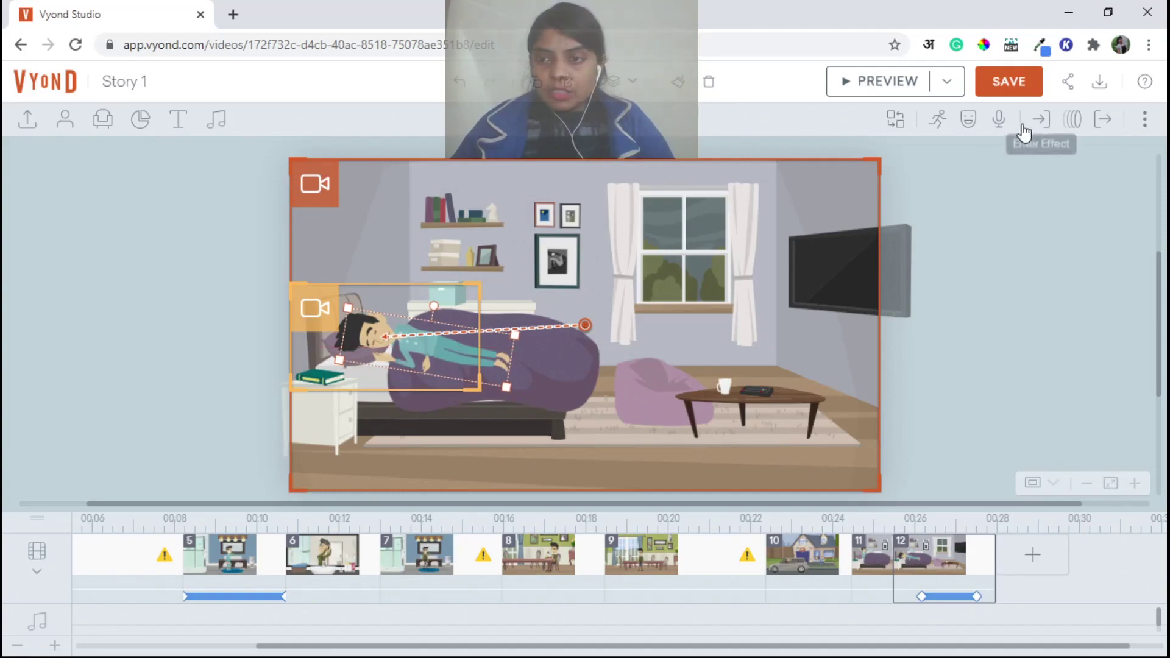
Find the Deep breath action with the search "lie", apply it to the copied man, and rotate and reposition him over the bed
click(939, 120)
text(lie)
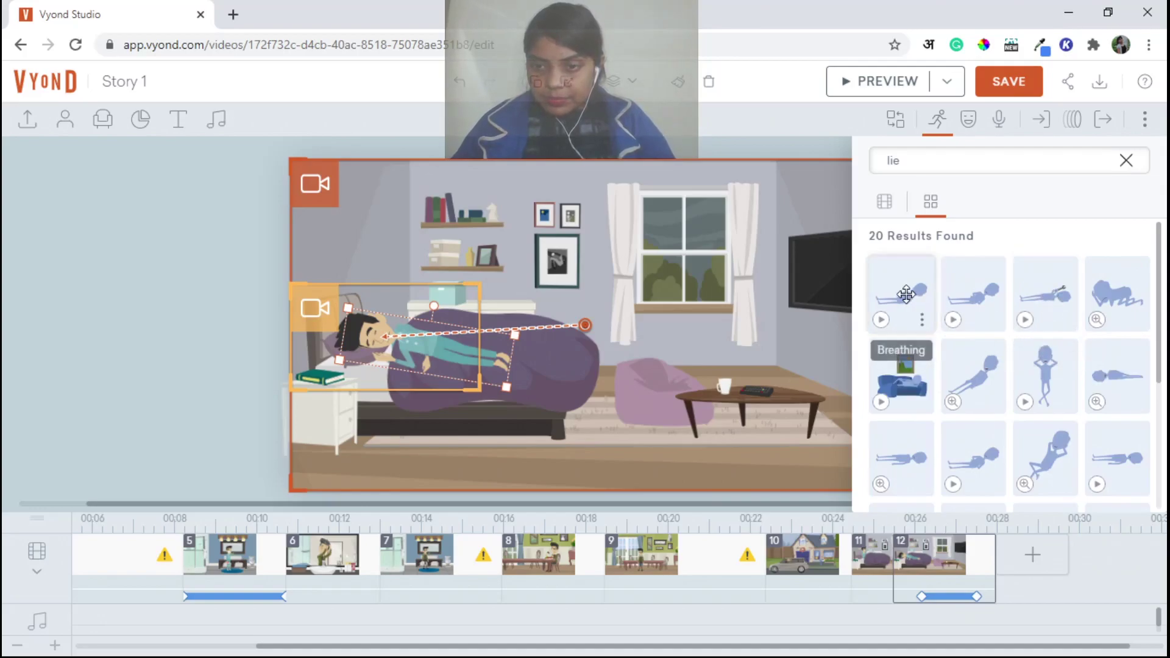
click(954, 320)
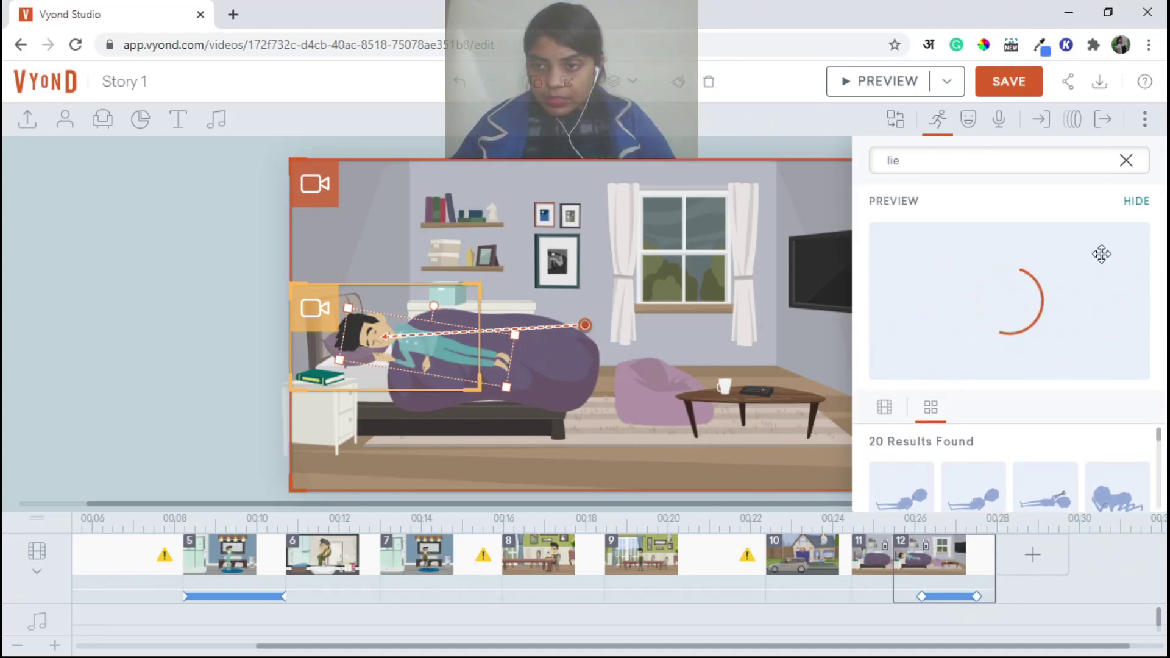
click(1136, 203)
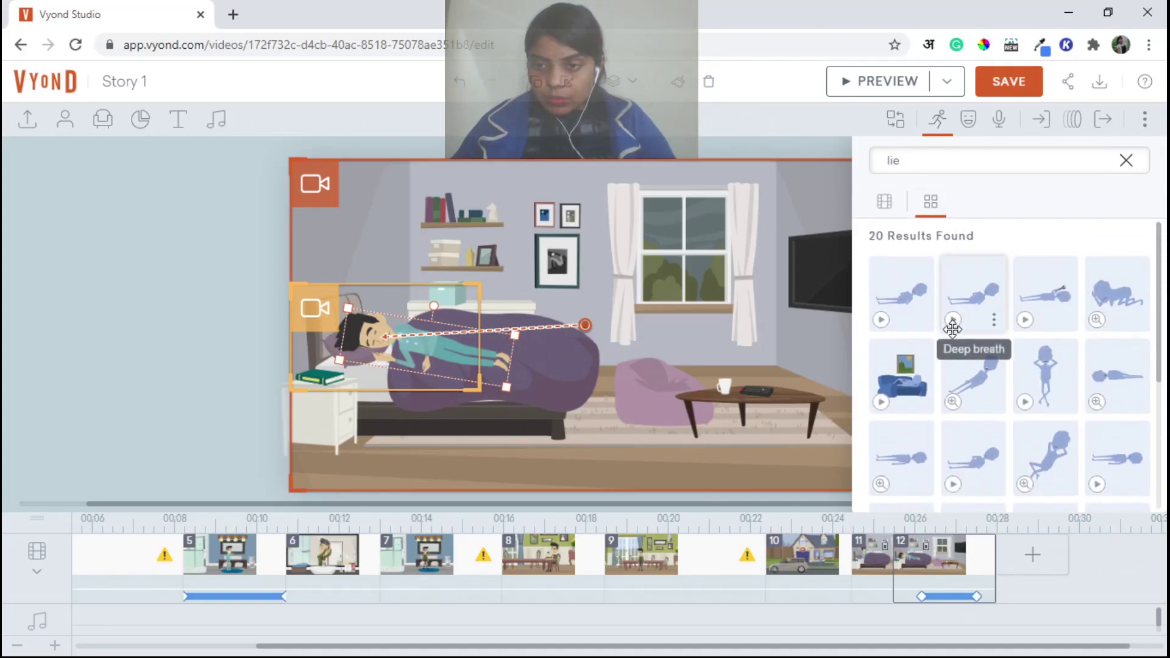
click(970, 305)
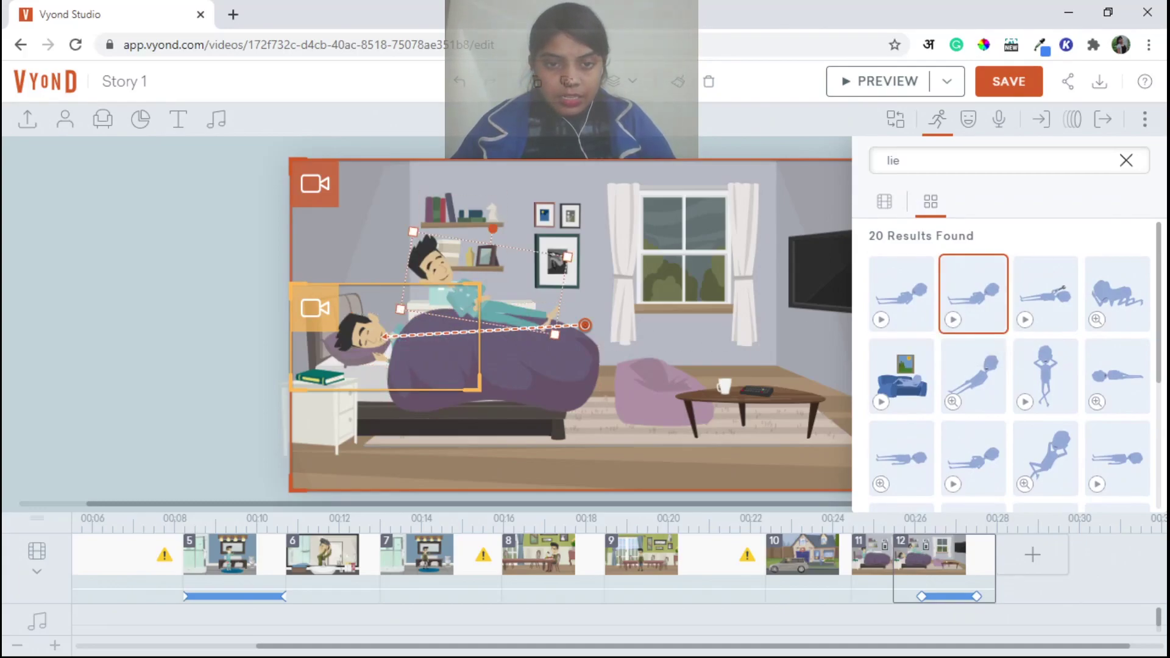
drag(483, 225, 480, 225)
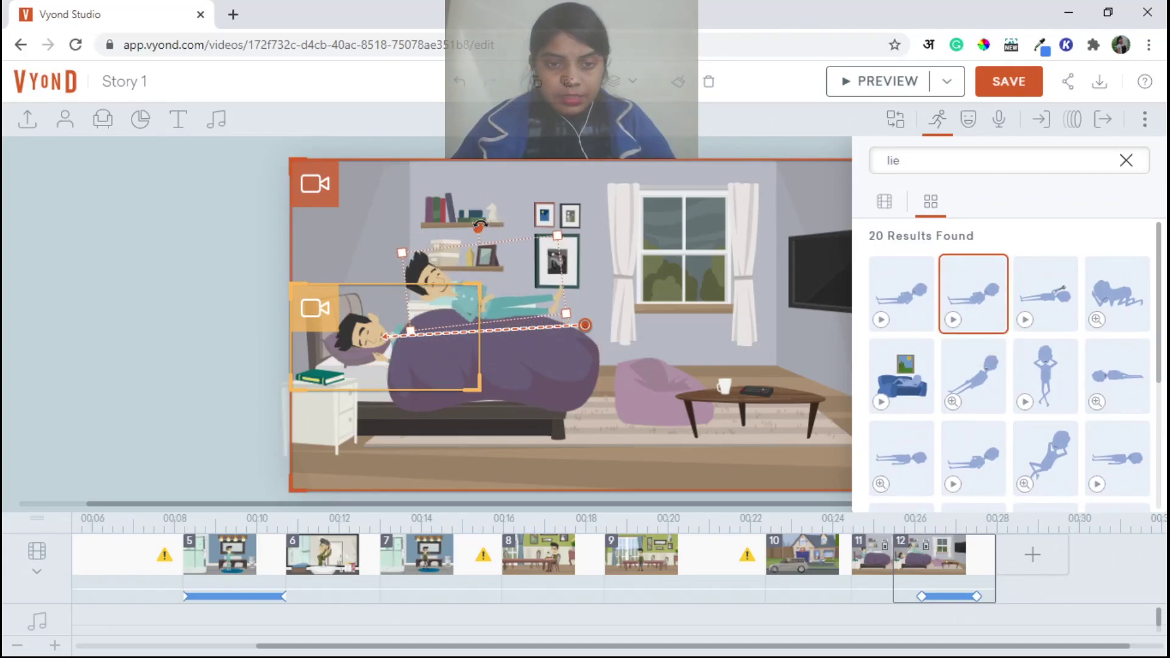
drag(511, 305, 446, 359)
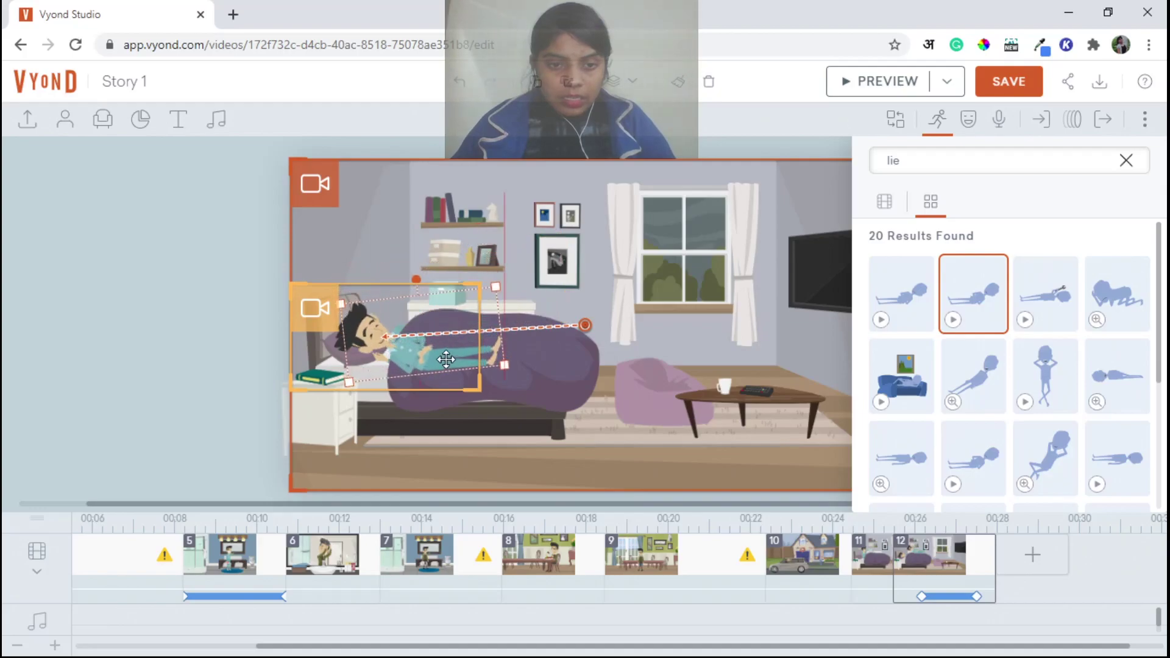
Set the copied man's expression to Sleep and save the video
click(977, 134)
click(986, 219)
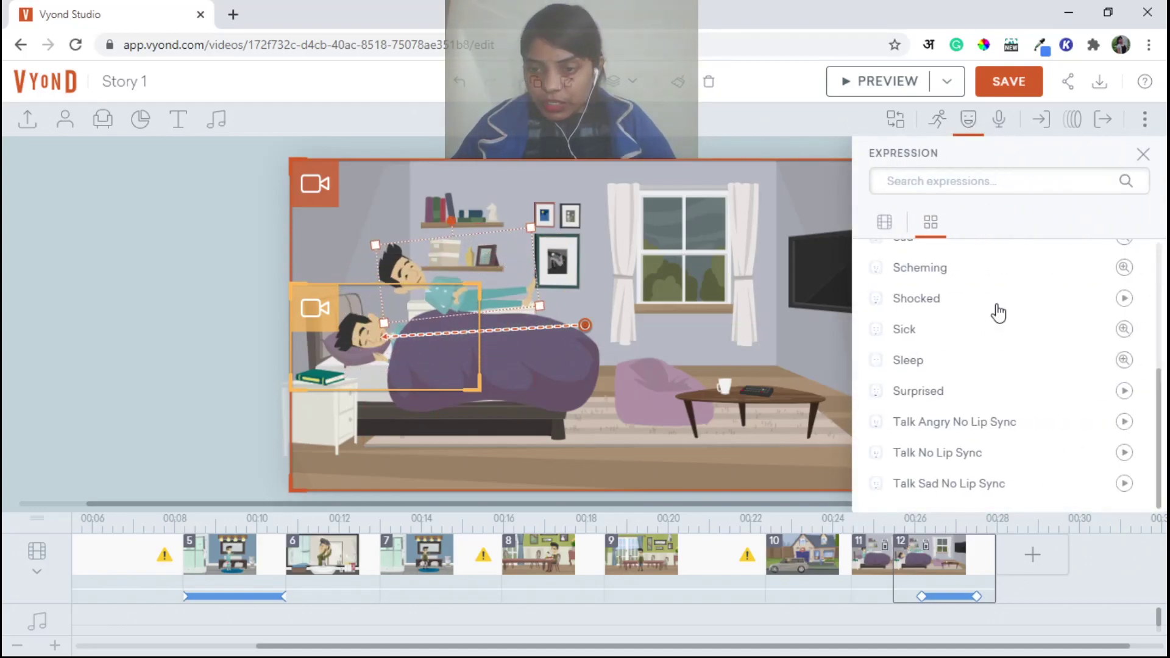
click(916, 360)
click(1008, 81)
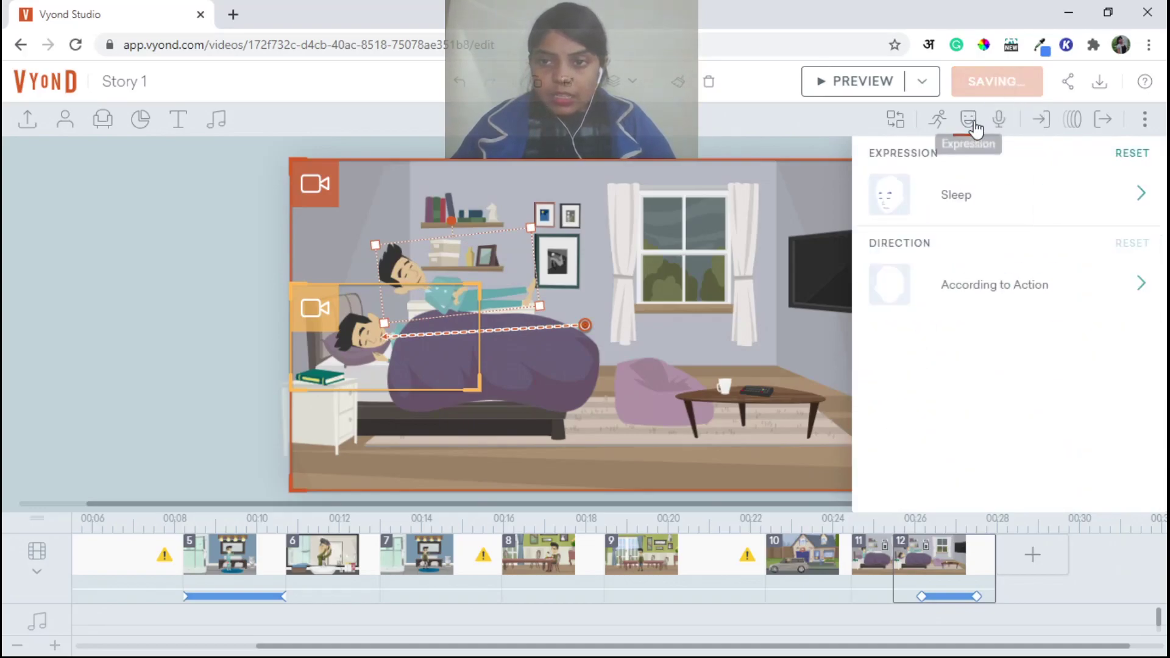
click(970, 122)
Give the original sleeping man under the blanket an Instant exit effect
click(387, 335)
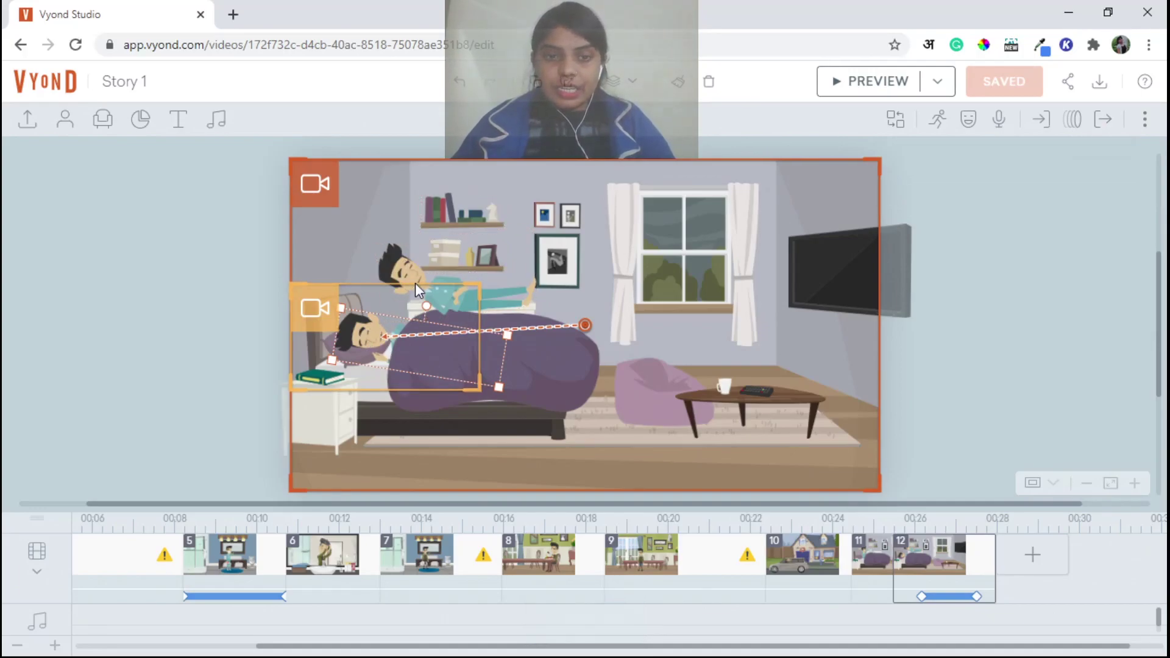
click(1102, 119)
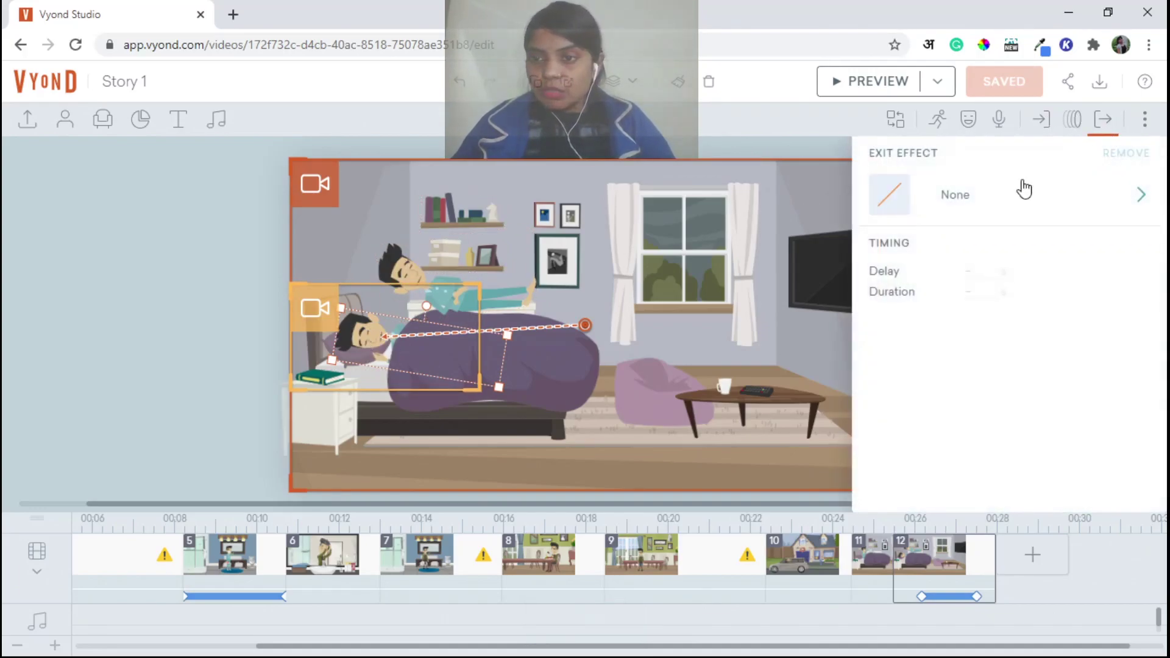
click(979, 212)
click(940, 483)
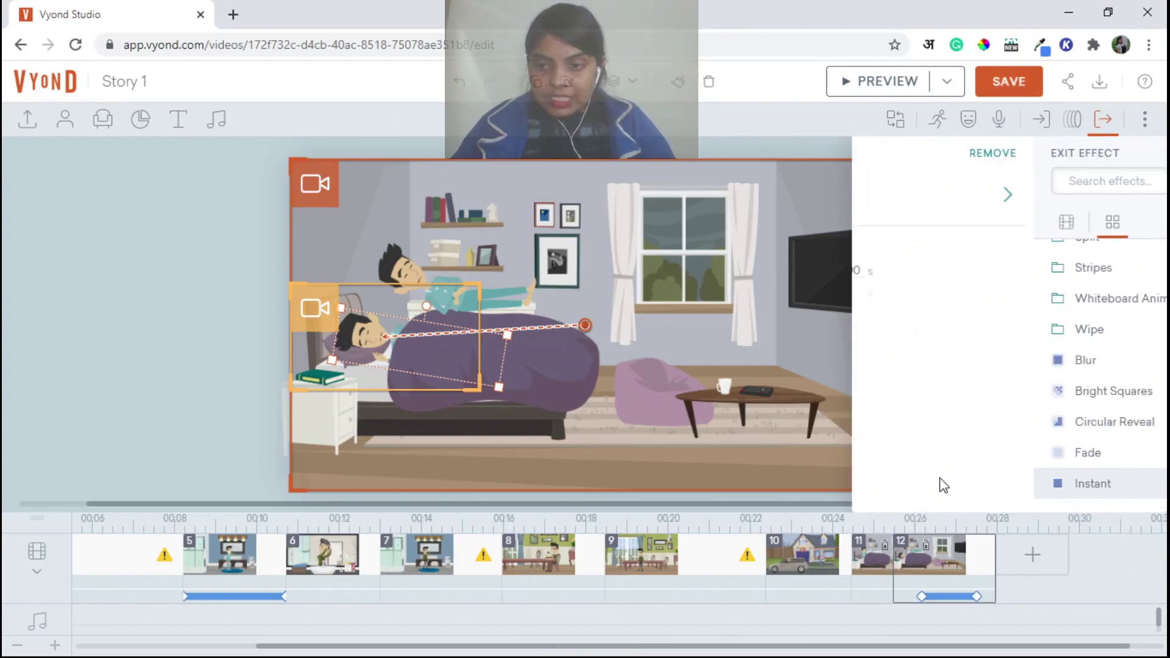
Set the exit effect's delay on the original sleeping man to 1 second and save the video
click(986, 270)
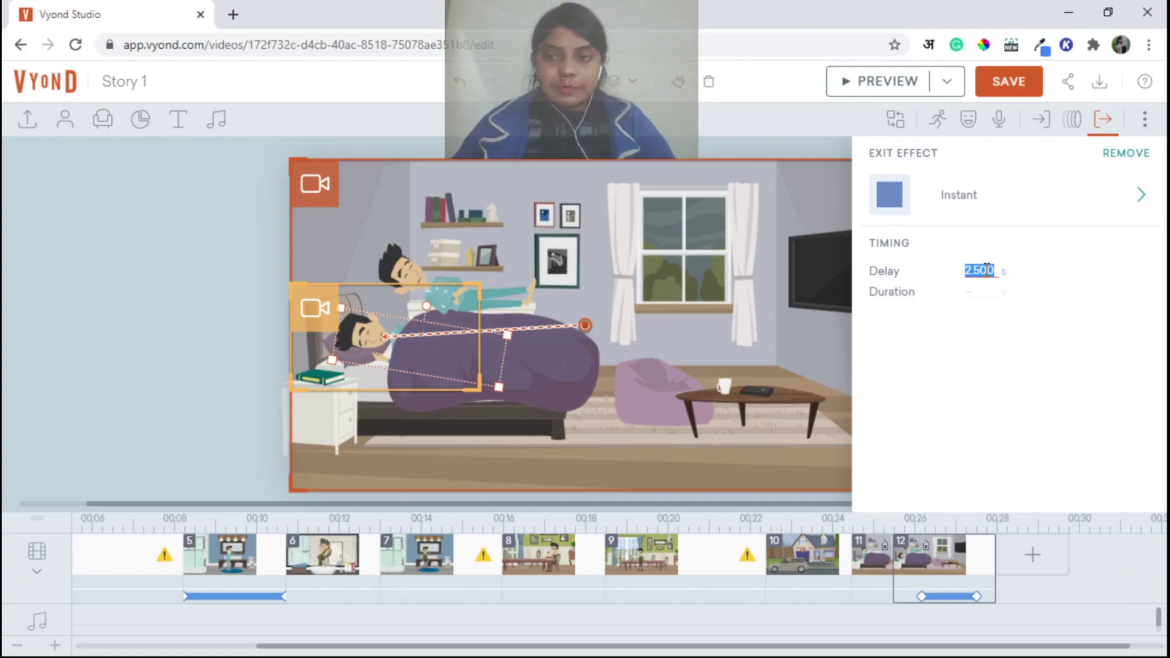
text(1.000)
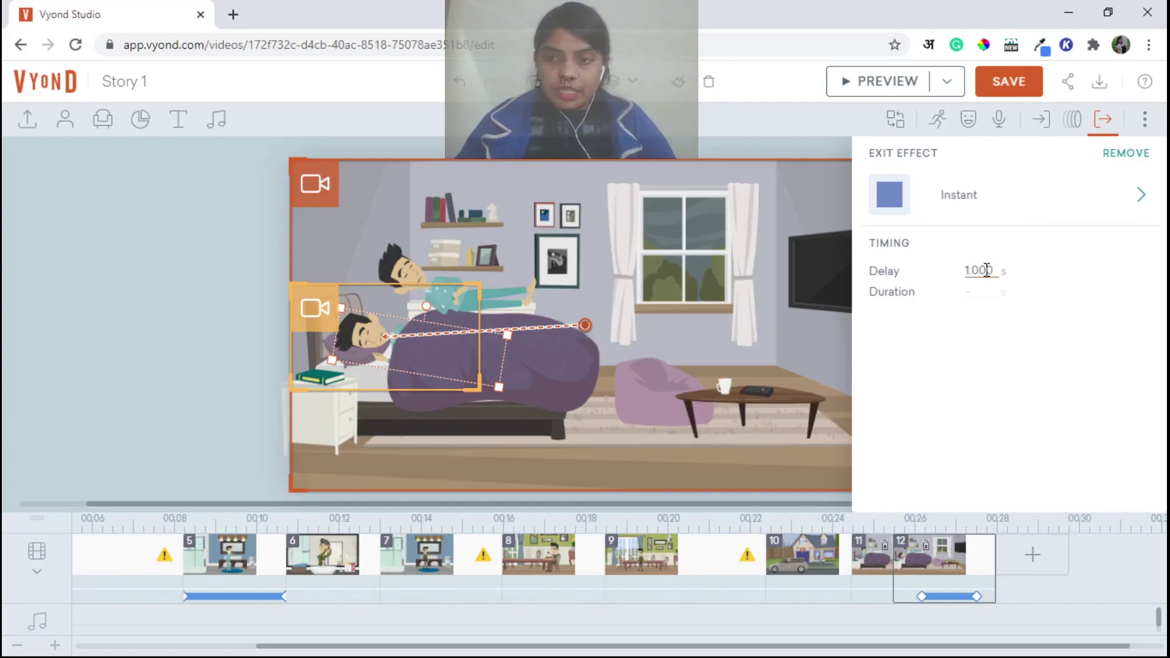
click(1004, 80)
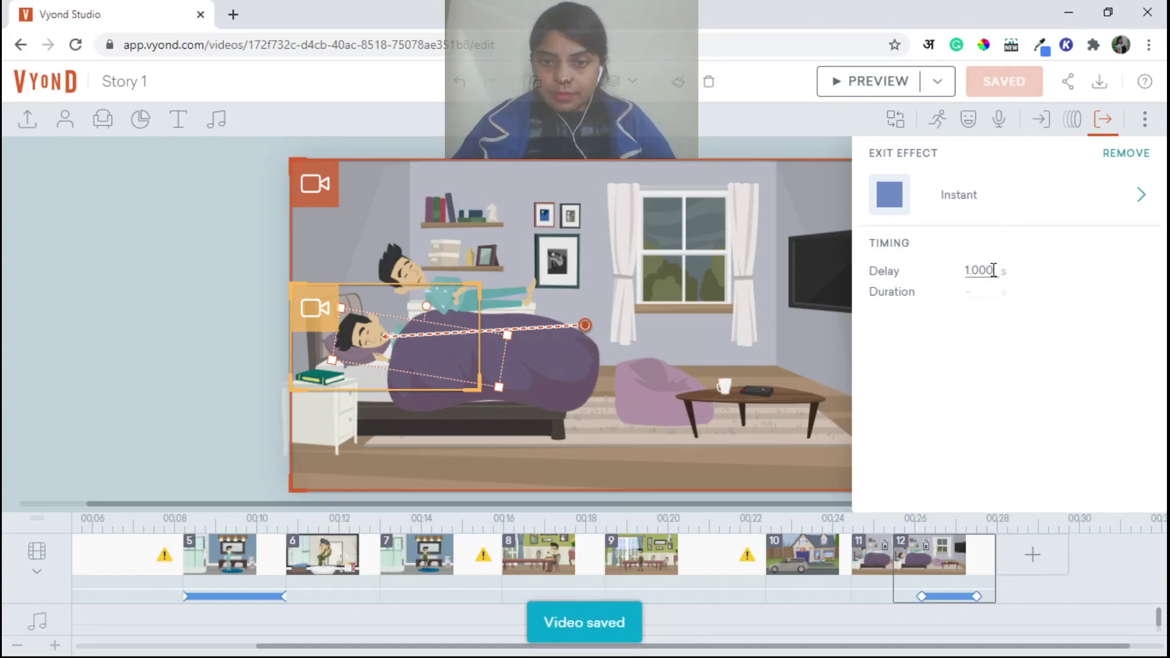
double_click(993, 270)
Give the copied man above the bed an Instant enter effect with a 1-second delay
click(396, 277)
click(1041, 119)
click(971, 198)
scroll(974, 463, down, 2)
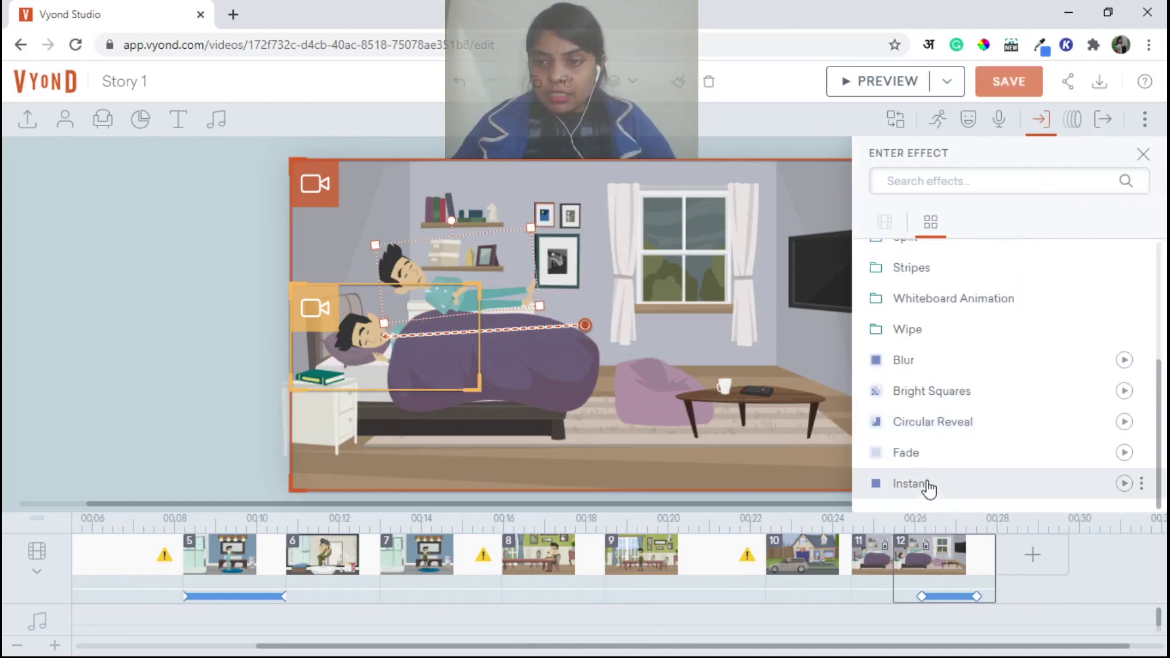
click(926, 484)
double_click(985, 270)
text(1)
key(Return)
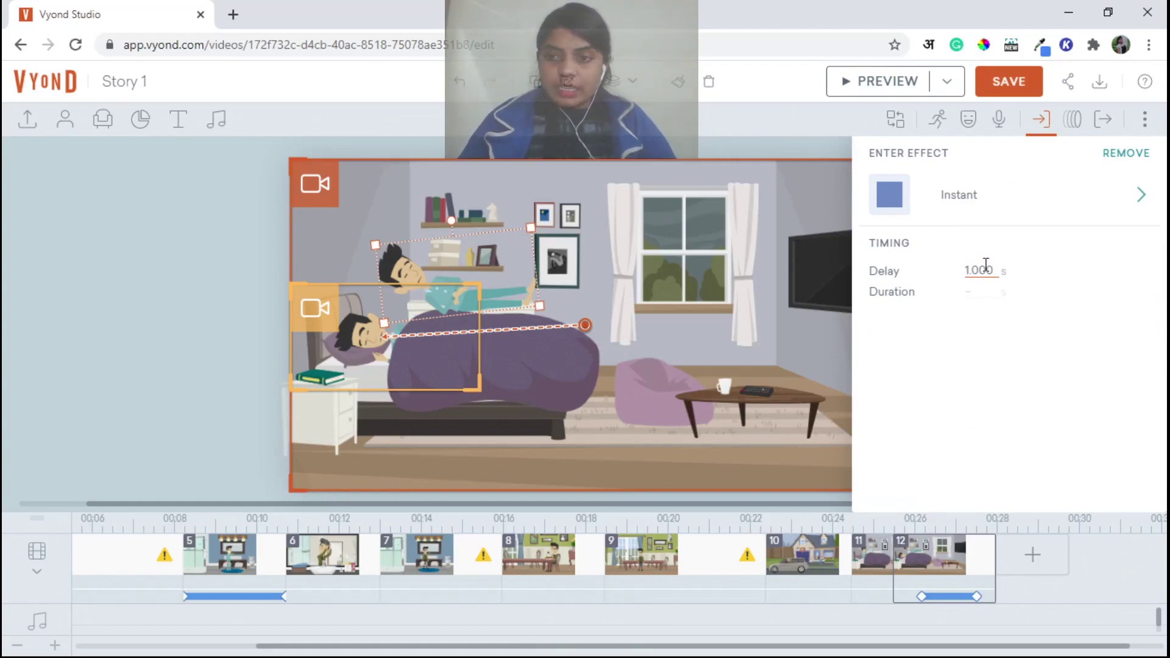
Check the original man's exit effect, and move the copied man down onto the pillow over the original
click(362, 333)
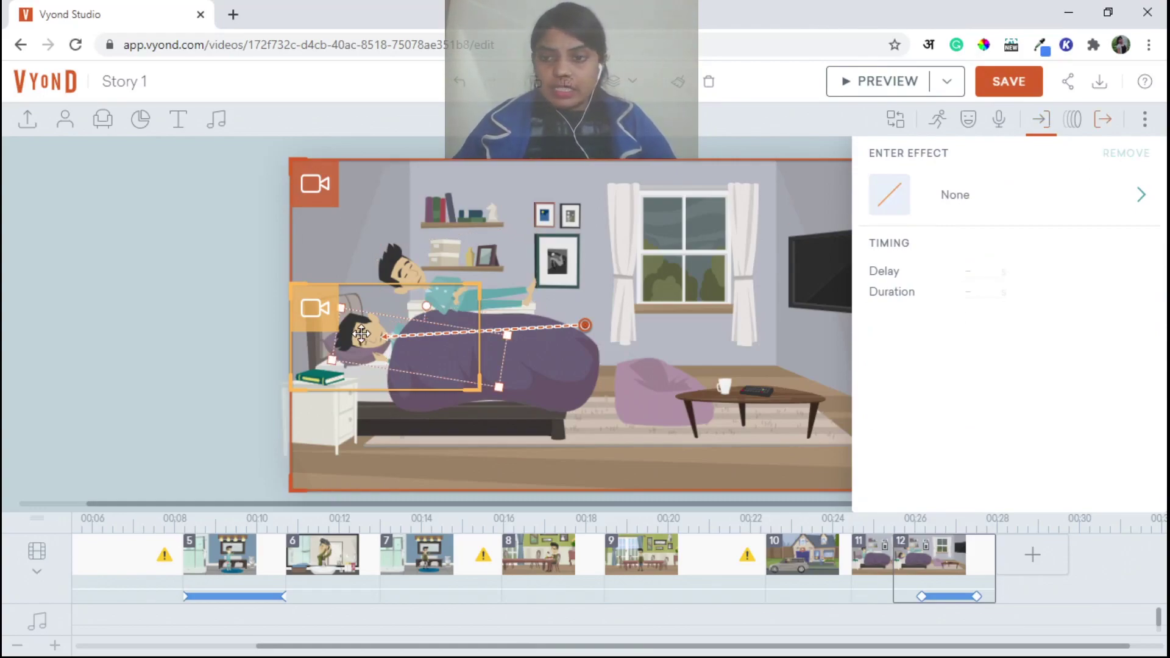
click(1102, 118)
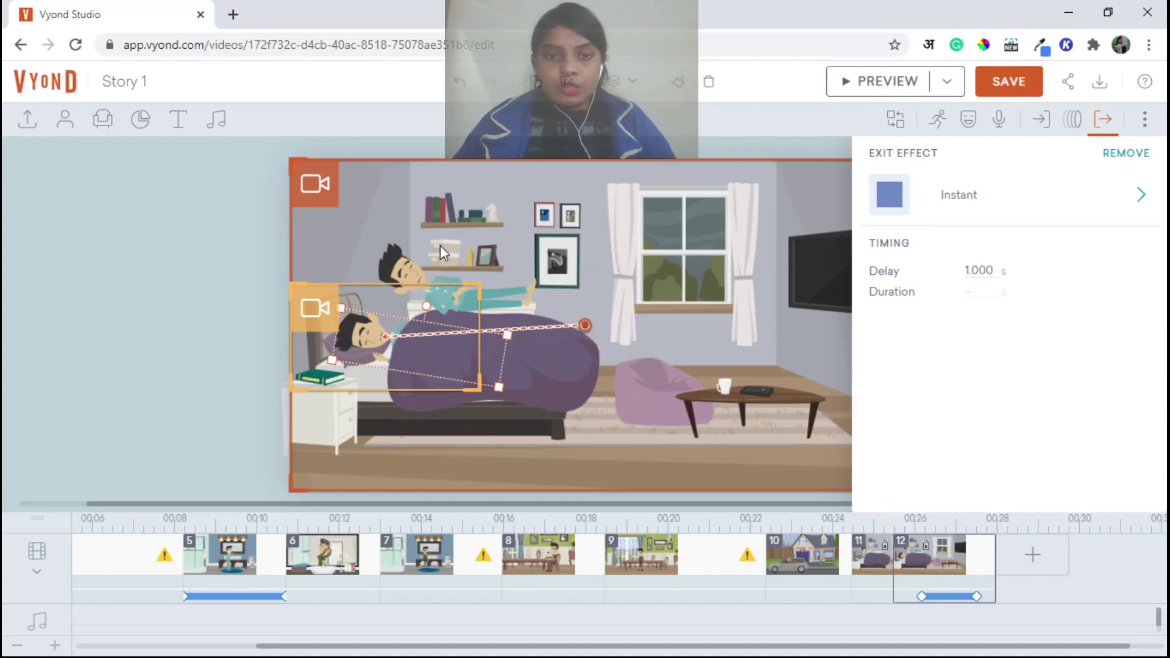
click(393, 266)
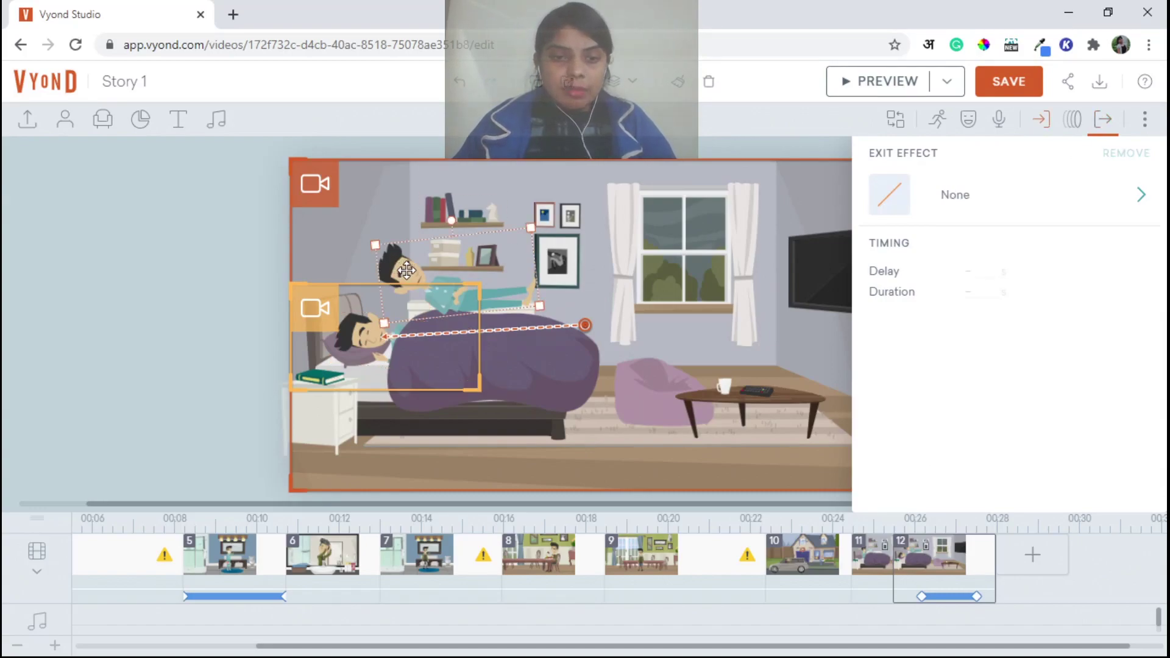
drag(407, 270, 373, 332)
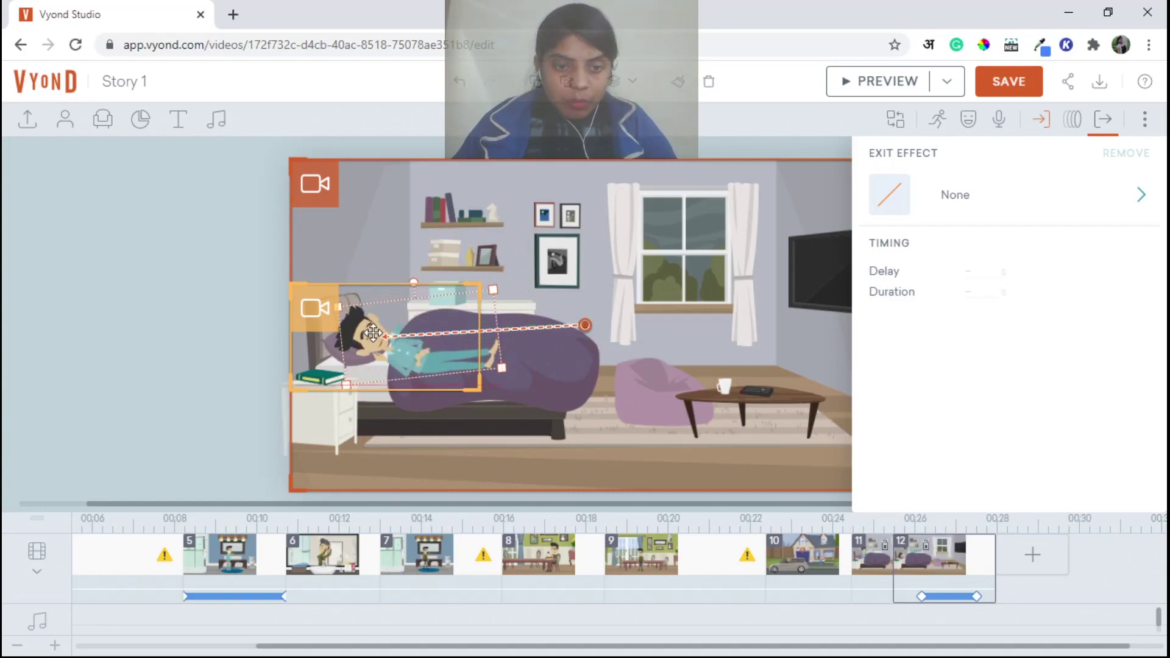
Bring the purple blanket in front of the copied man so it covers his body, and save the video
click(536, 344)
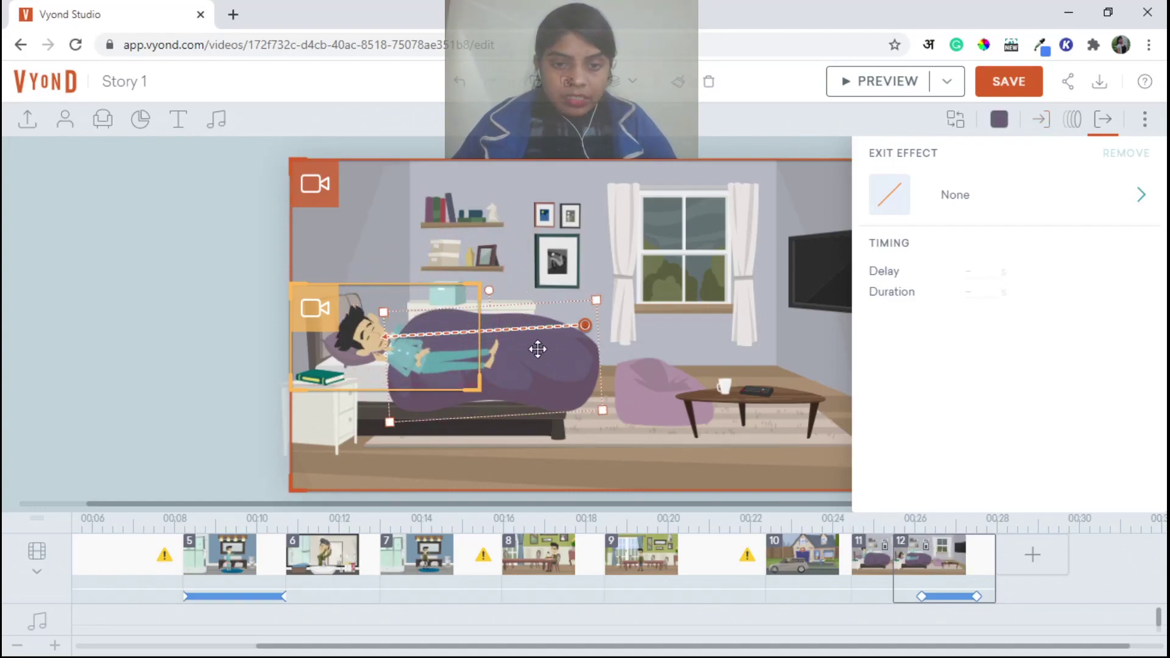
right_click(539, 349)
click(592, 476)
click(1006, 82)
click(1103, 119)
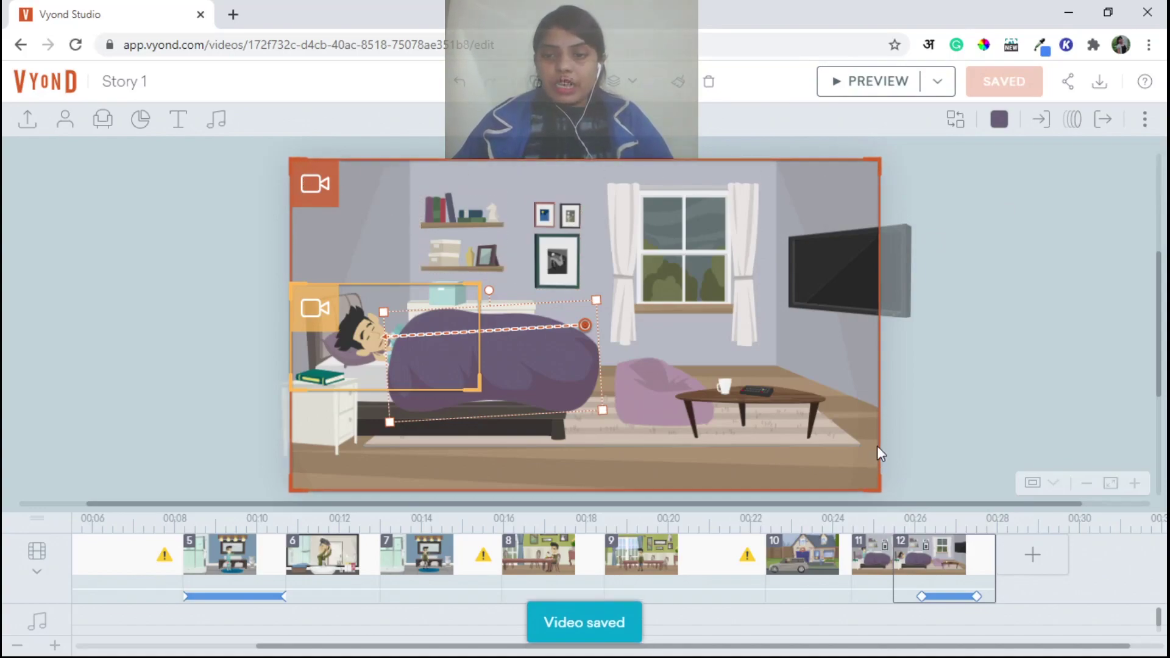
click(370, 346)
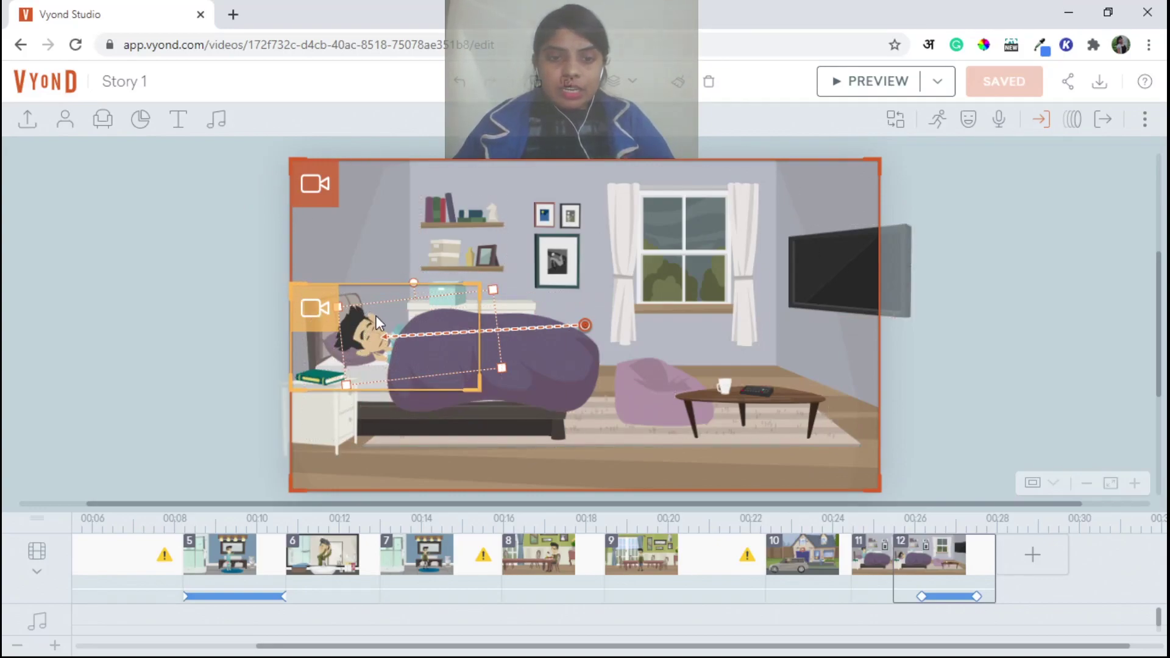
key(ctrl+v)
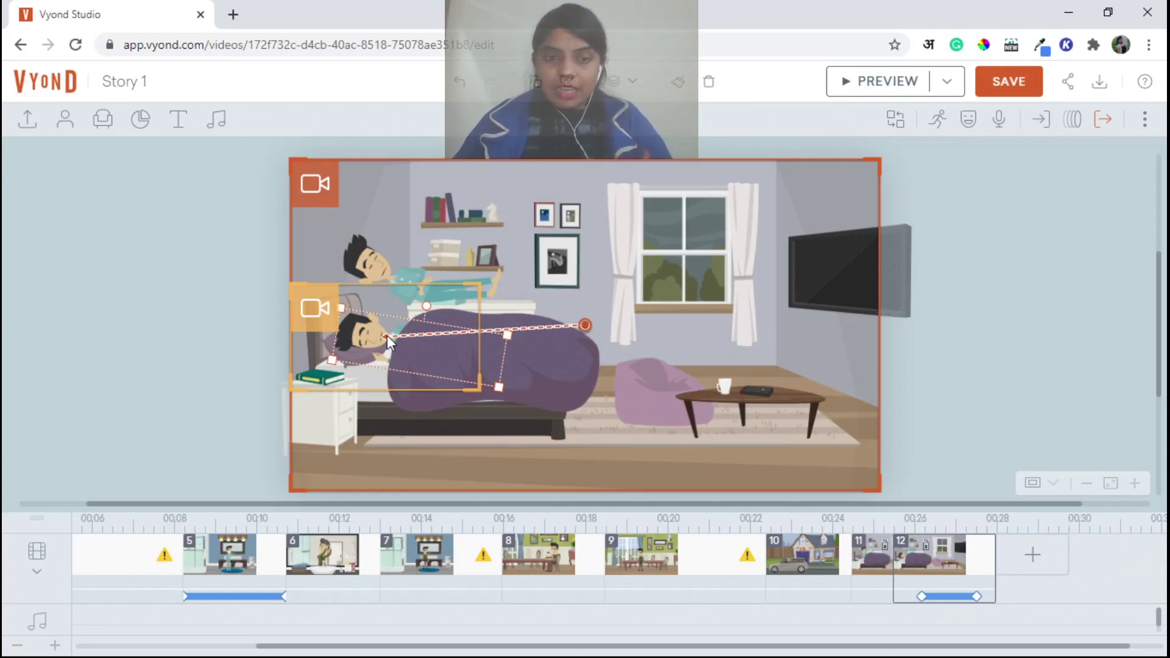
click(360, 252)
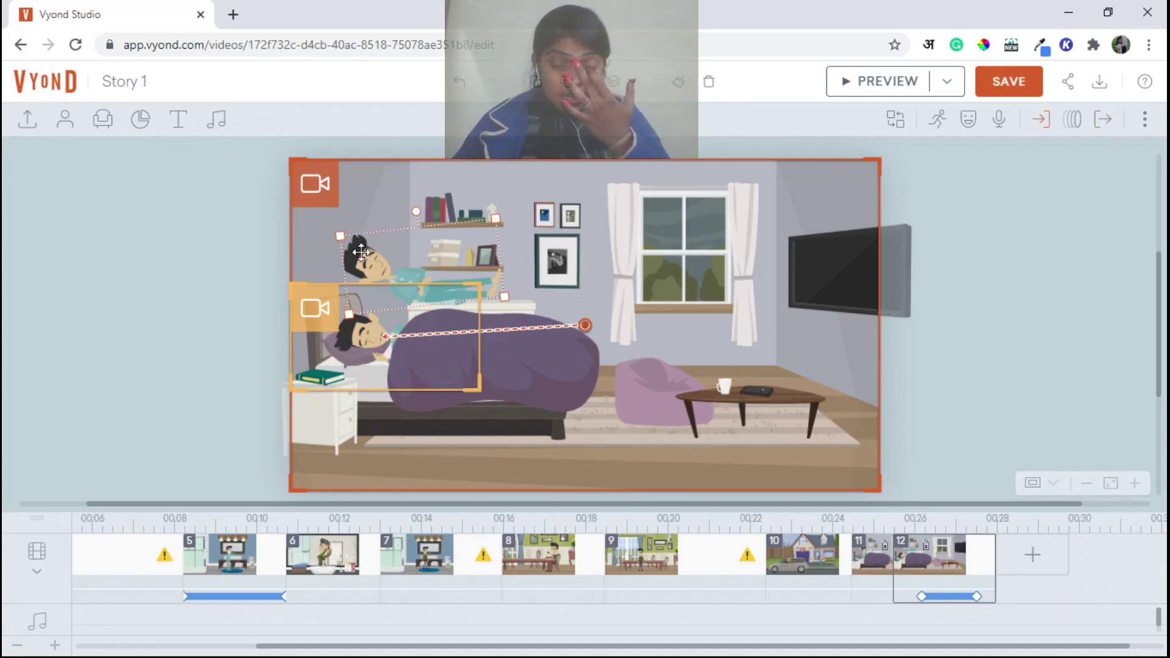
click(460, 86)
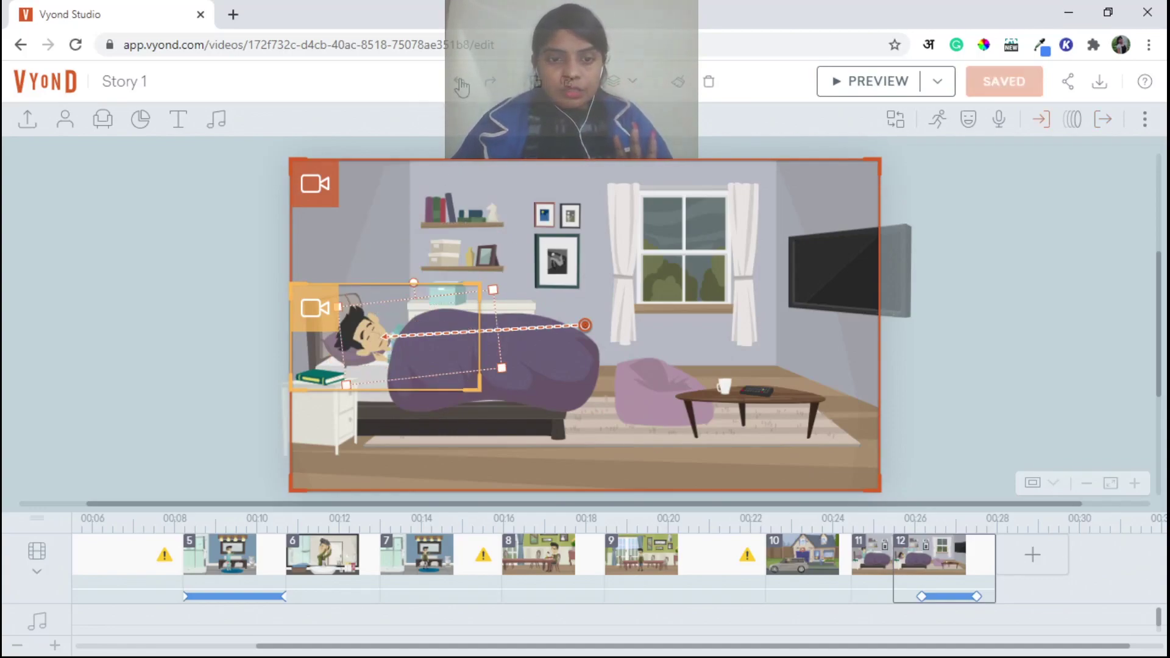
click(460, 86)
click(489, 85)
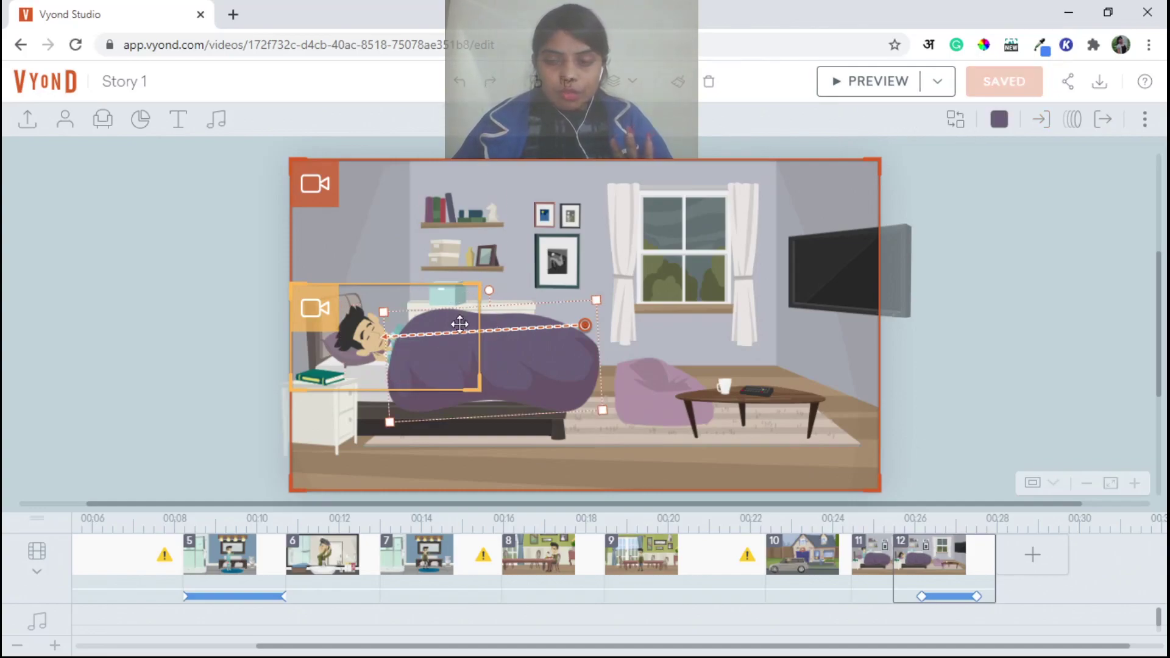
drag(423, 347, 374, 345)
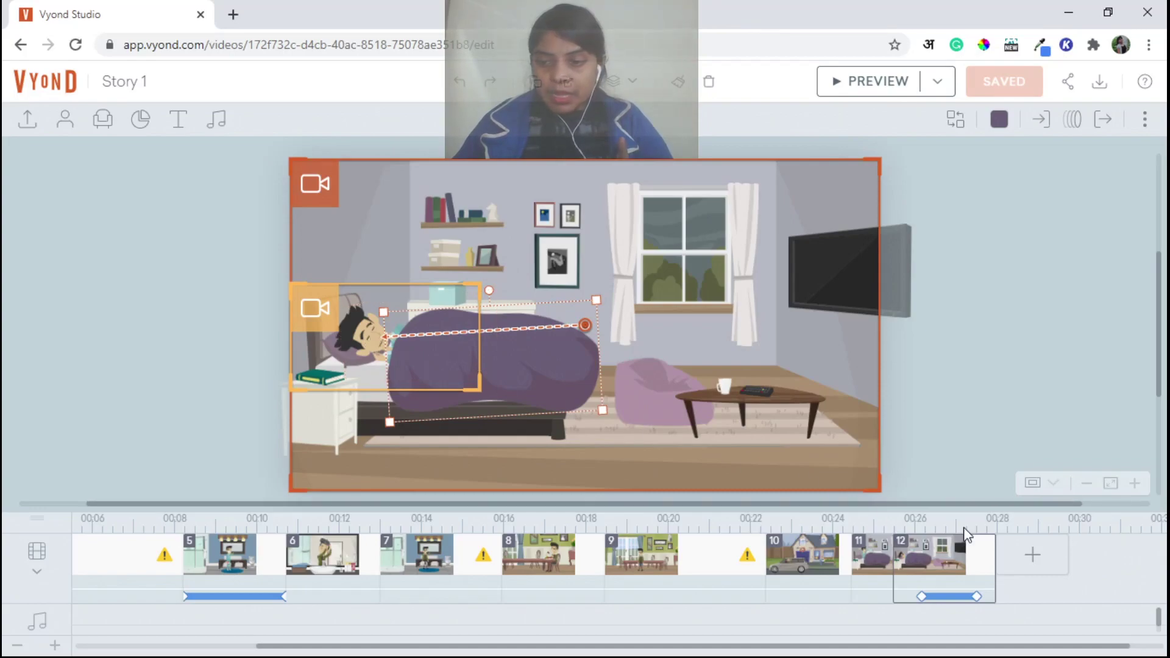
Add scene 13 as a continuation of the last scene, keeping the close-up of the sleeping man
click(1039, 554)
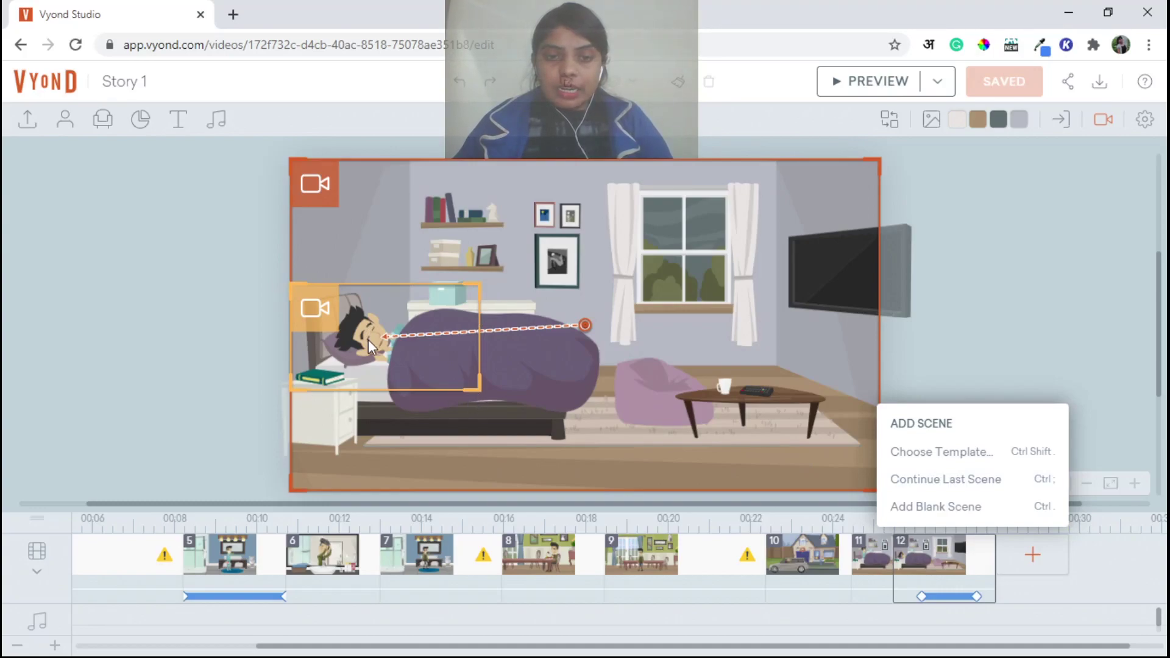
click(938, 479)
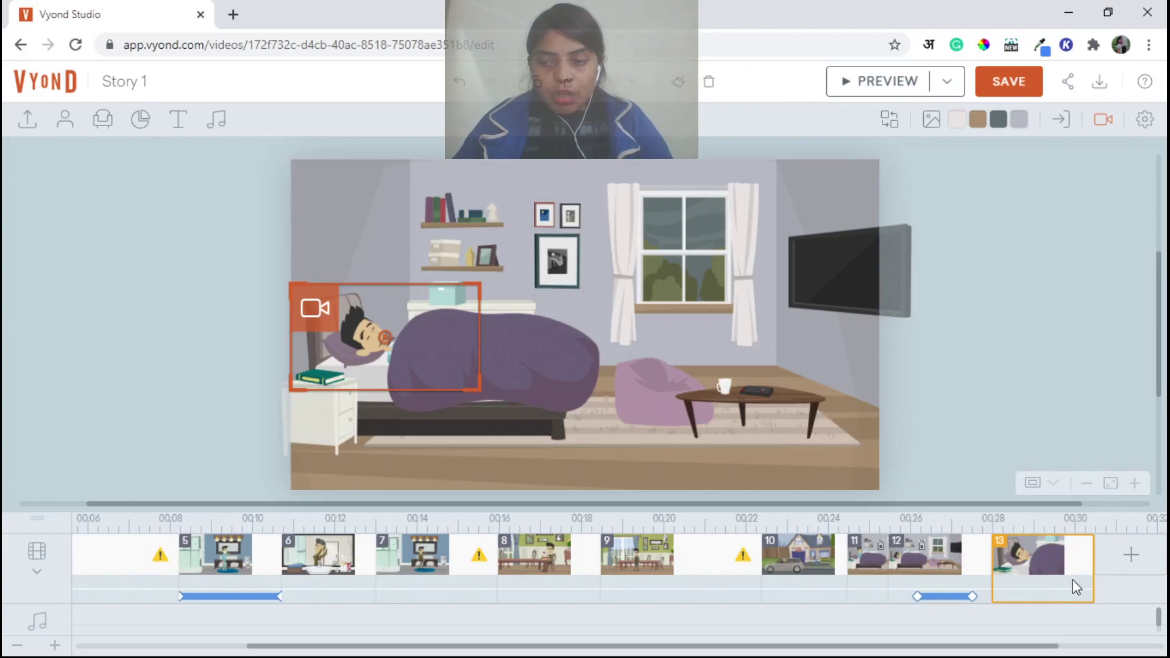
click(394, 396)
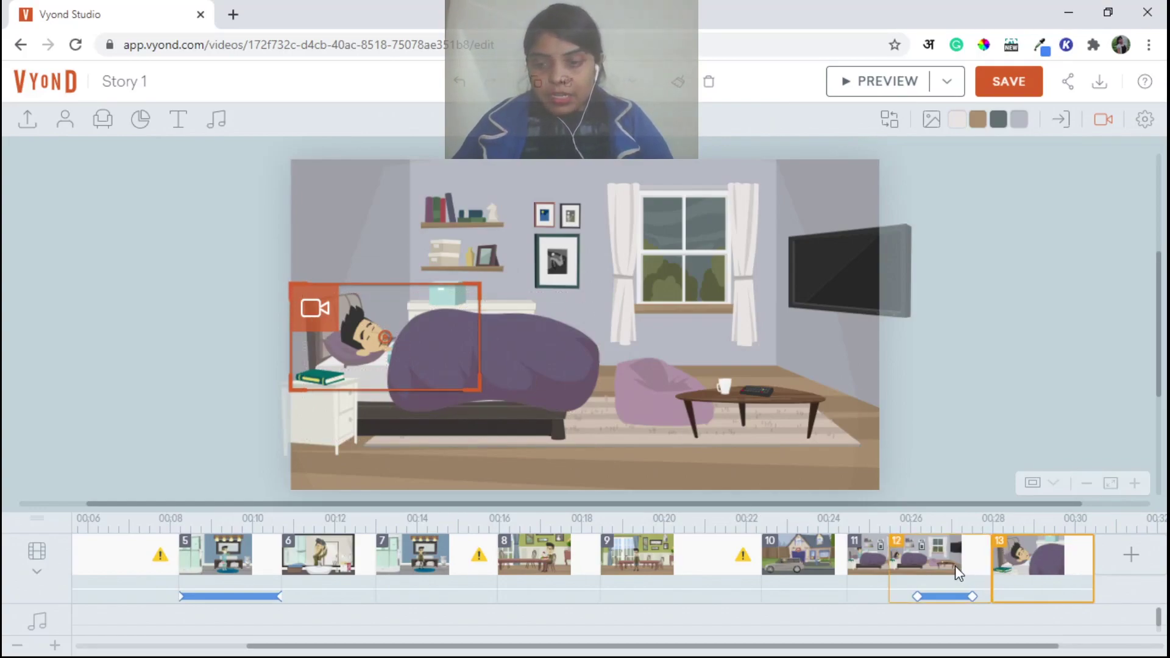
click(357, 340)
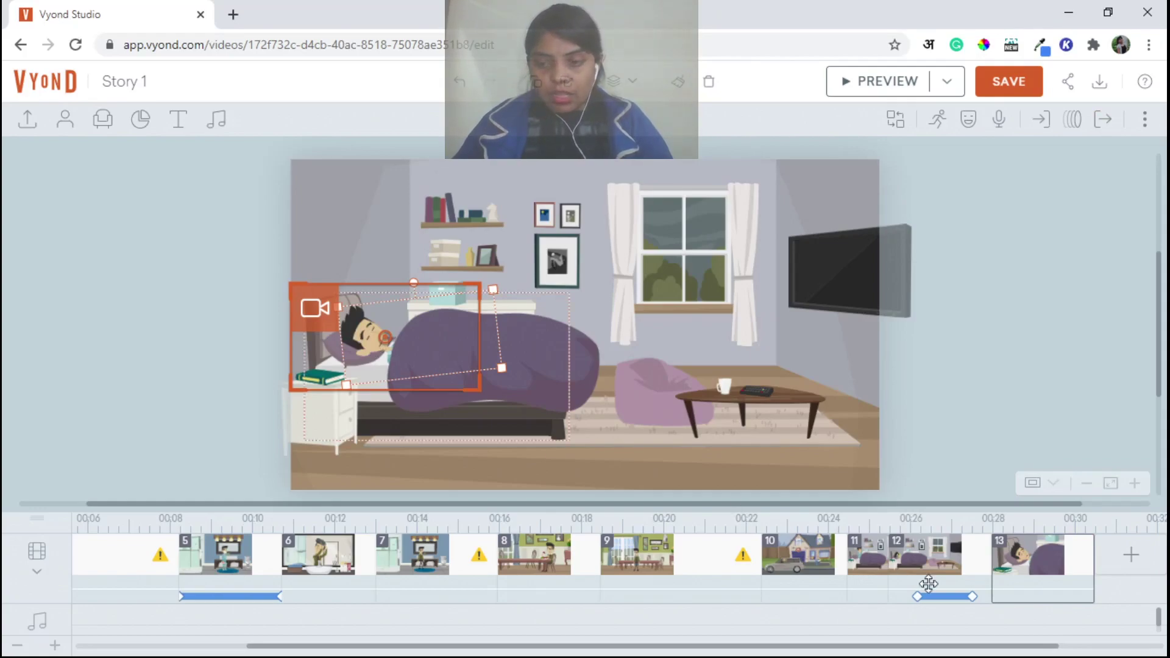
click(1030, 588)
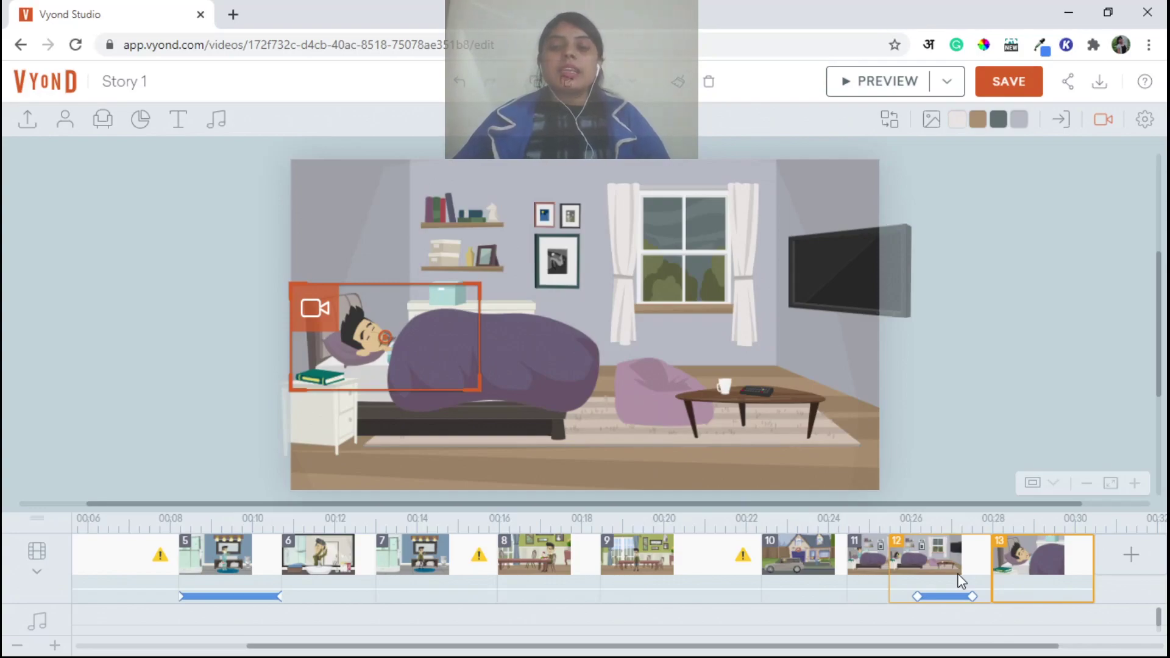
click(1128, 555)
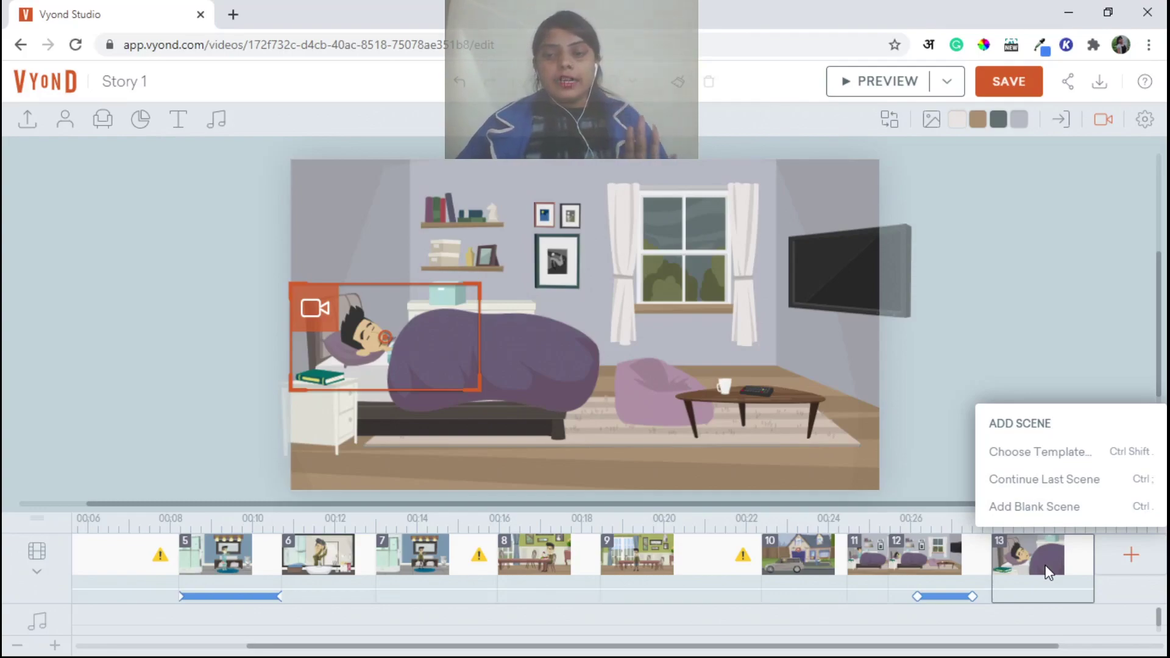
click(1022, 563)
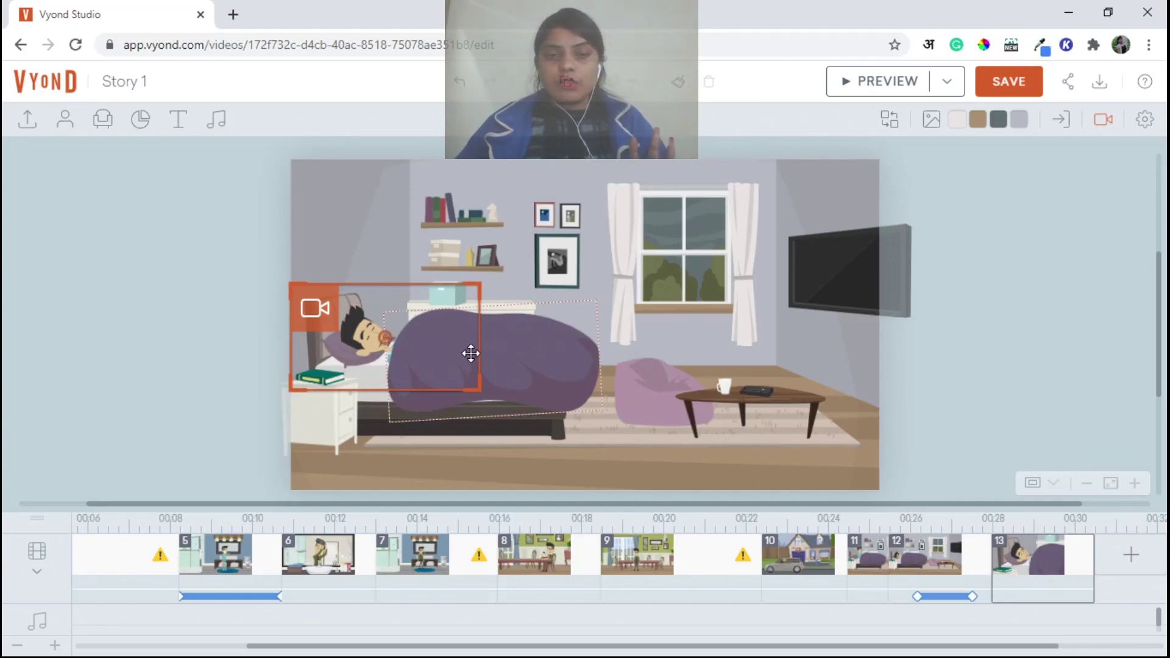
click(1141, 556)
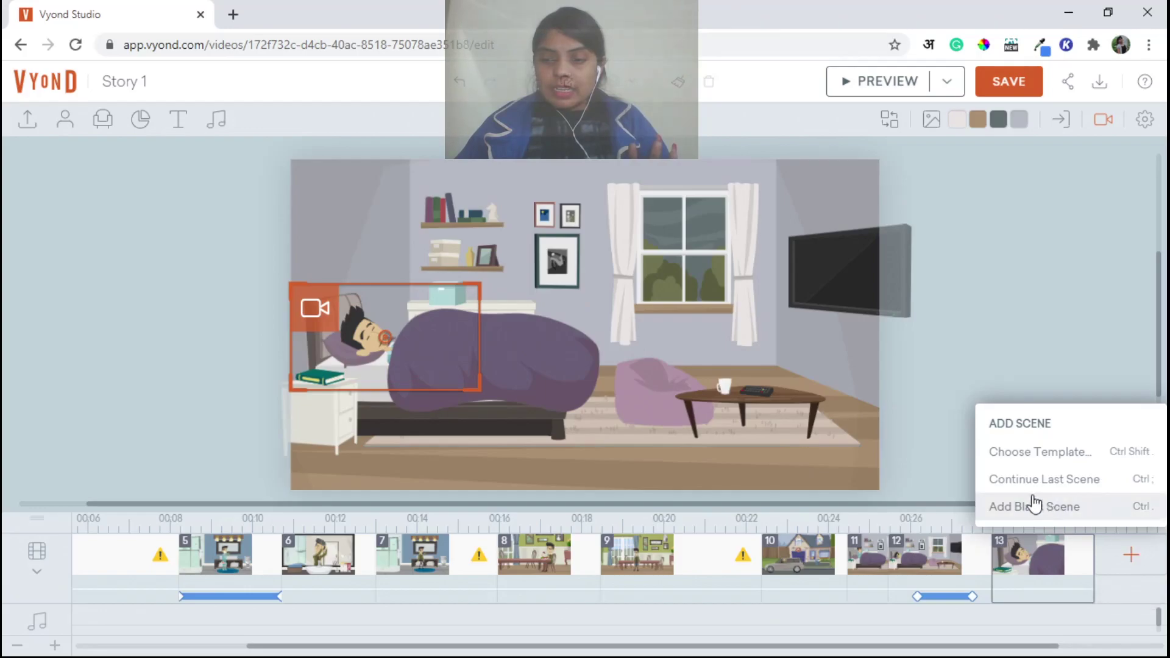
click(1044, 480)
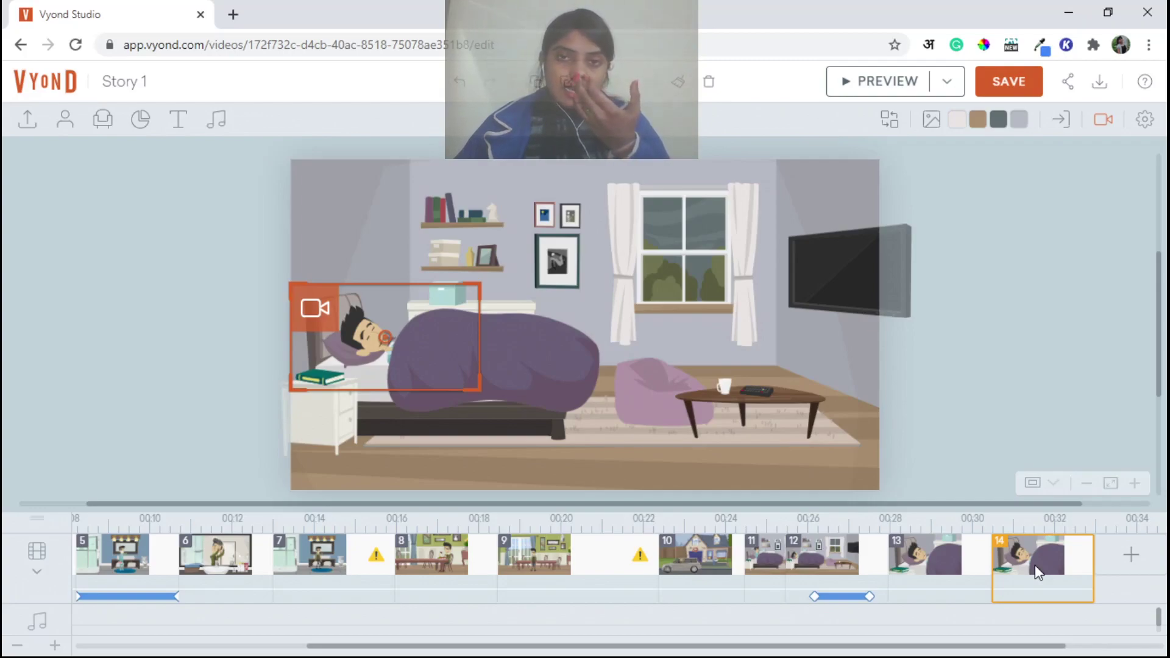
click(853, 579)
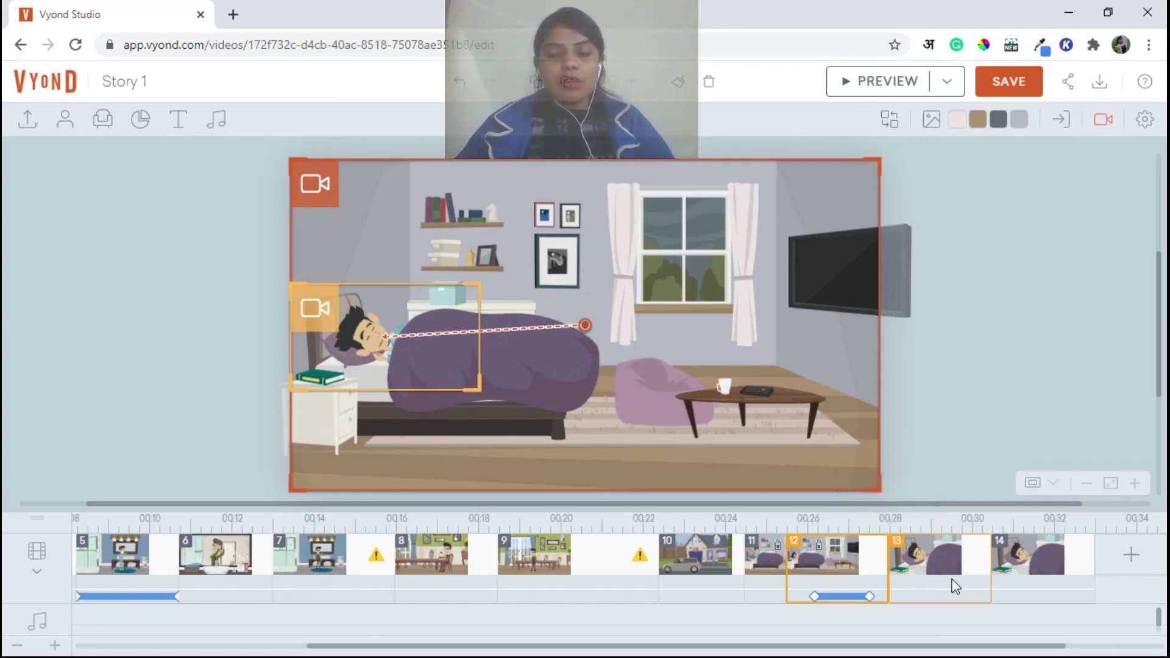
click(1036, 576)
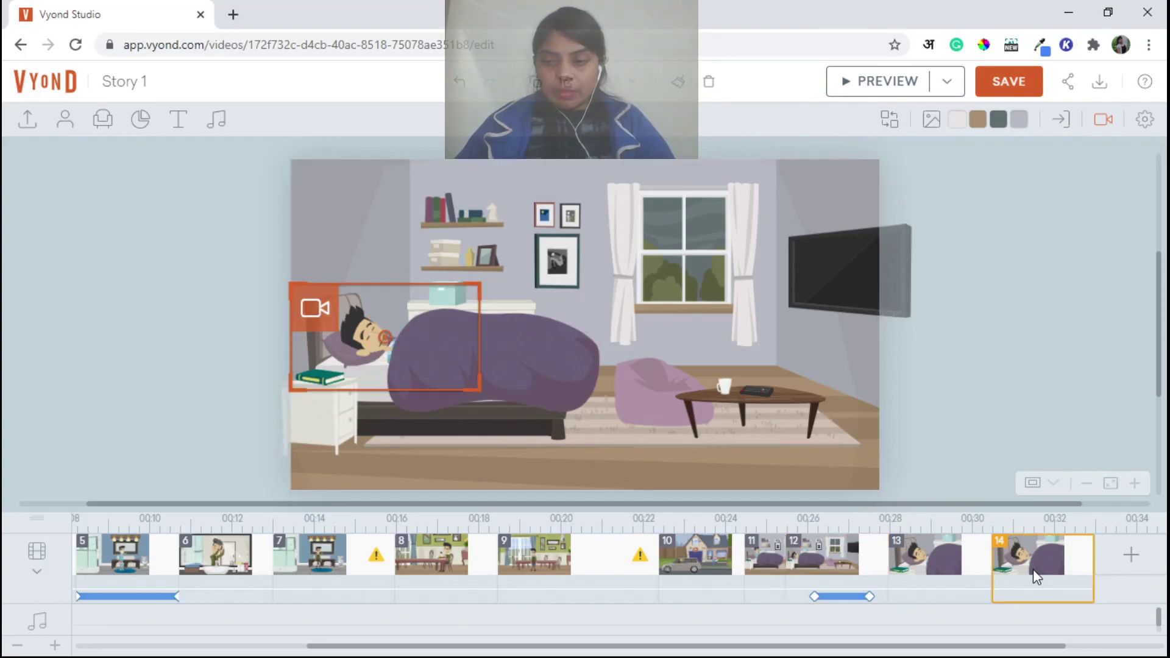
right_click(1033, 571)
click(914, 555)
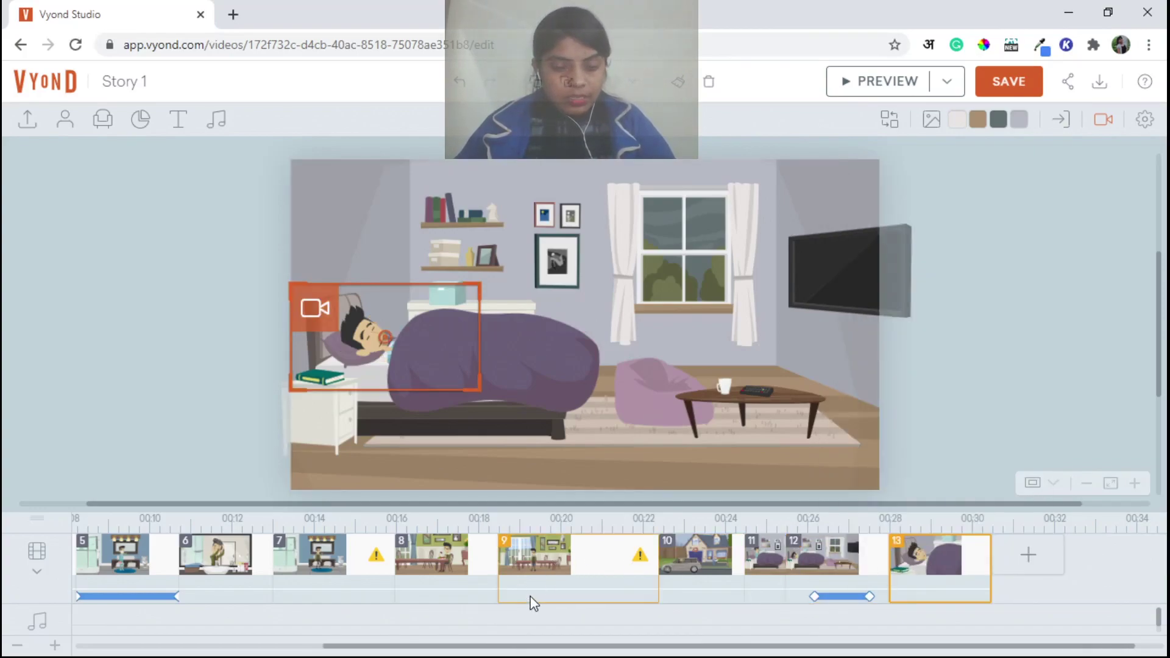
Copy scene 4 with the man walking past the bed, paste it after scene 13, and select the man in it
drag(540, 647, 271, 651)
click(228, 551)
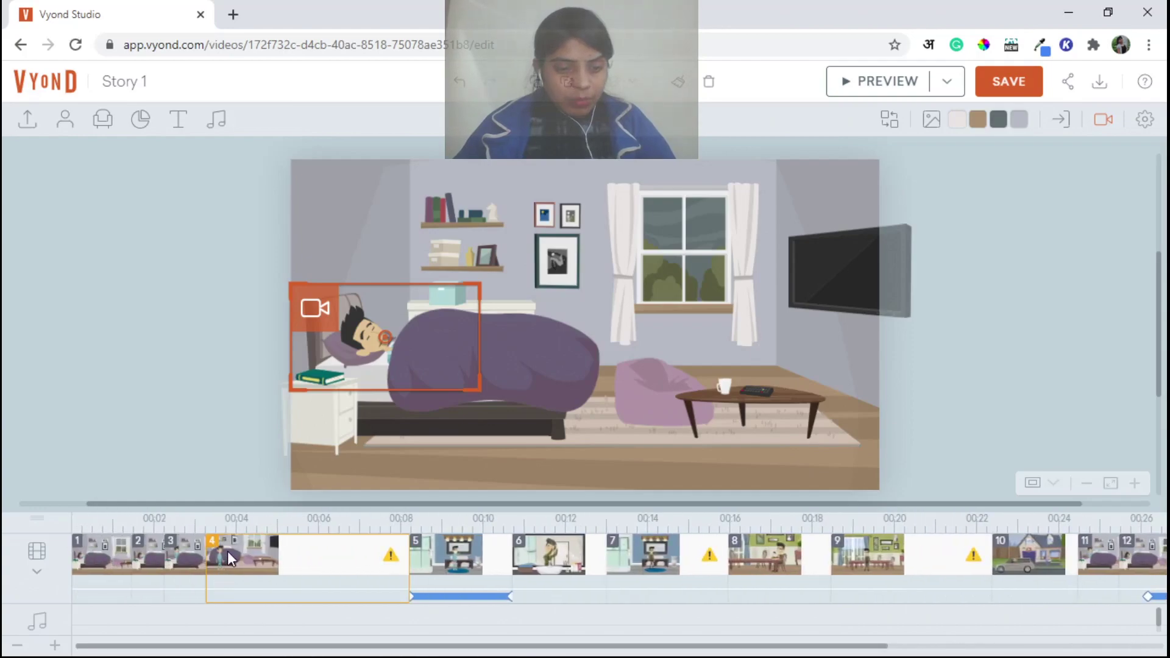
right_click(329, 576)
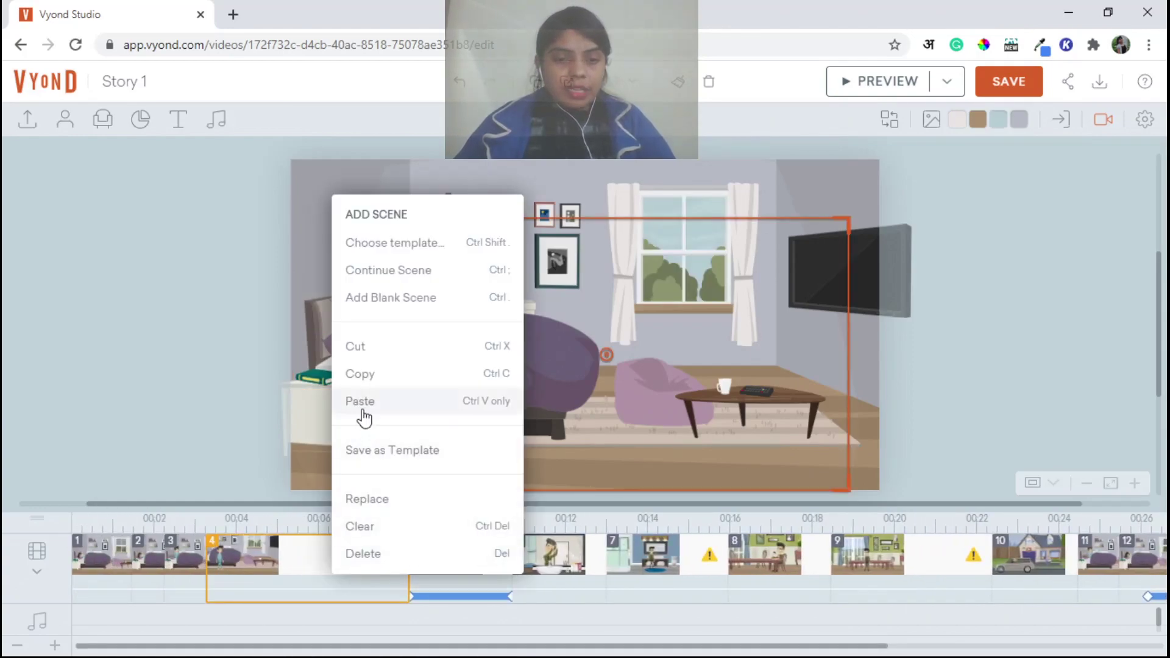
click(365, 375)
drag(397, 643, 674, 643)
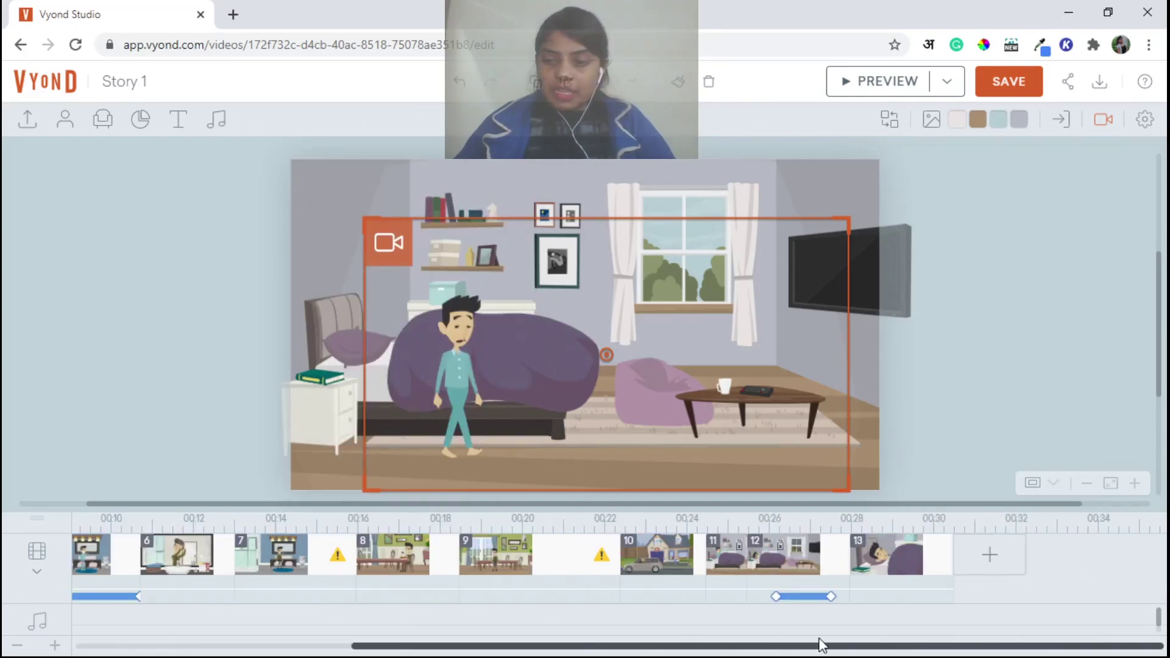
click(879, 557)
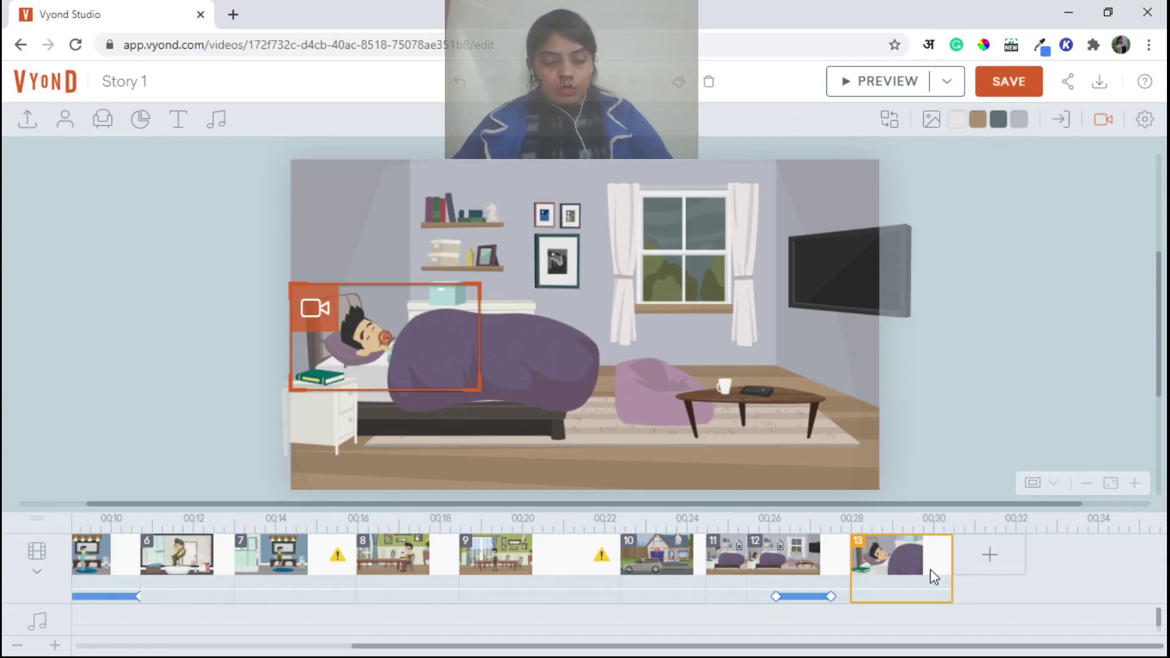
key(ctrl+v)
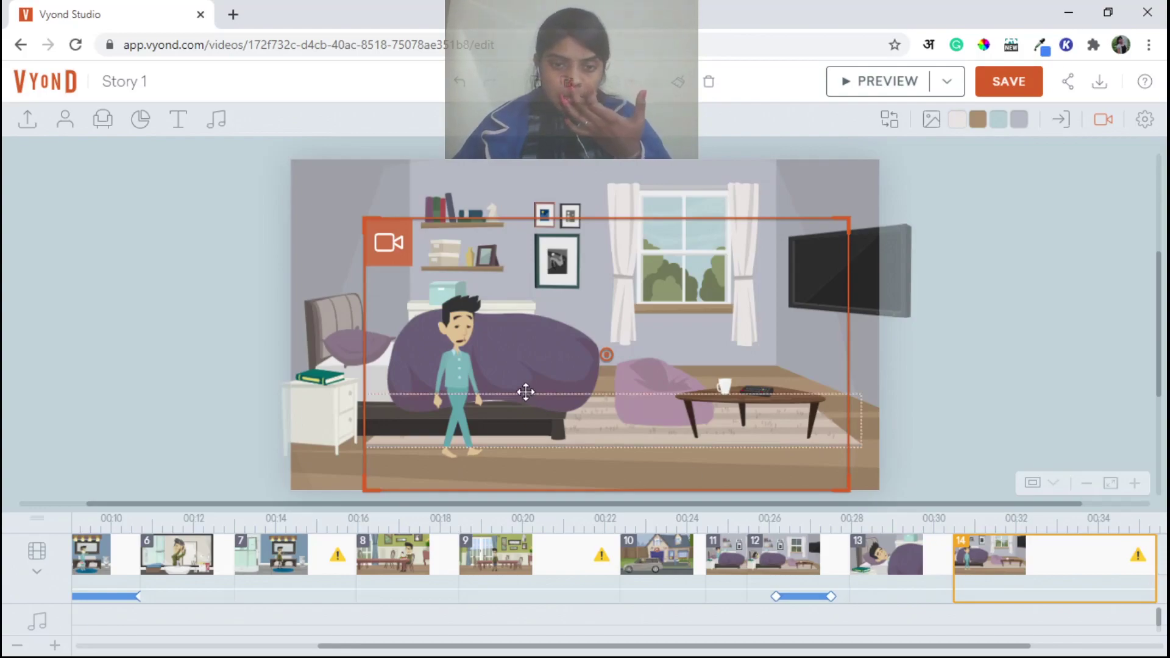
click(446, 378)
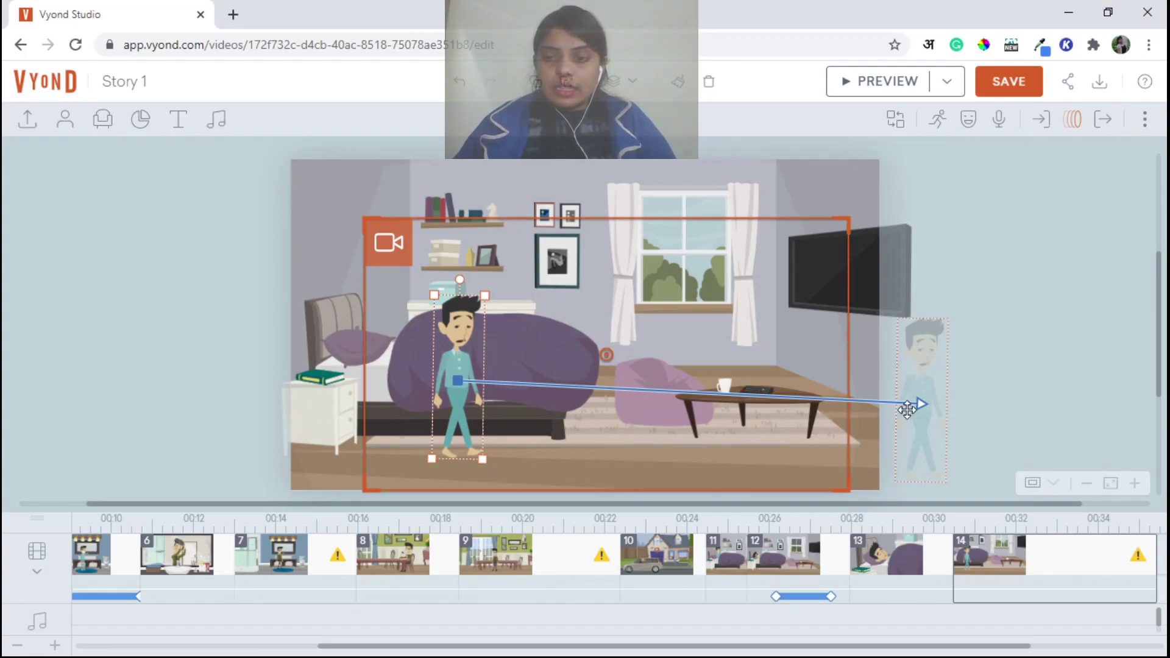
Shorten the walking man's motion path in scene 14 so it ends at the purple beanbag, saving the video along the way
drag(924, 399, 627, 386)
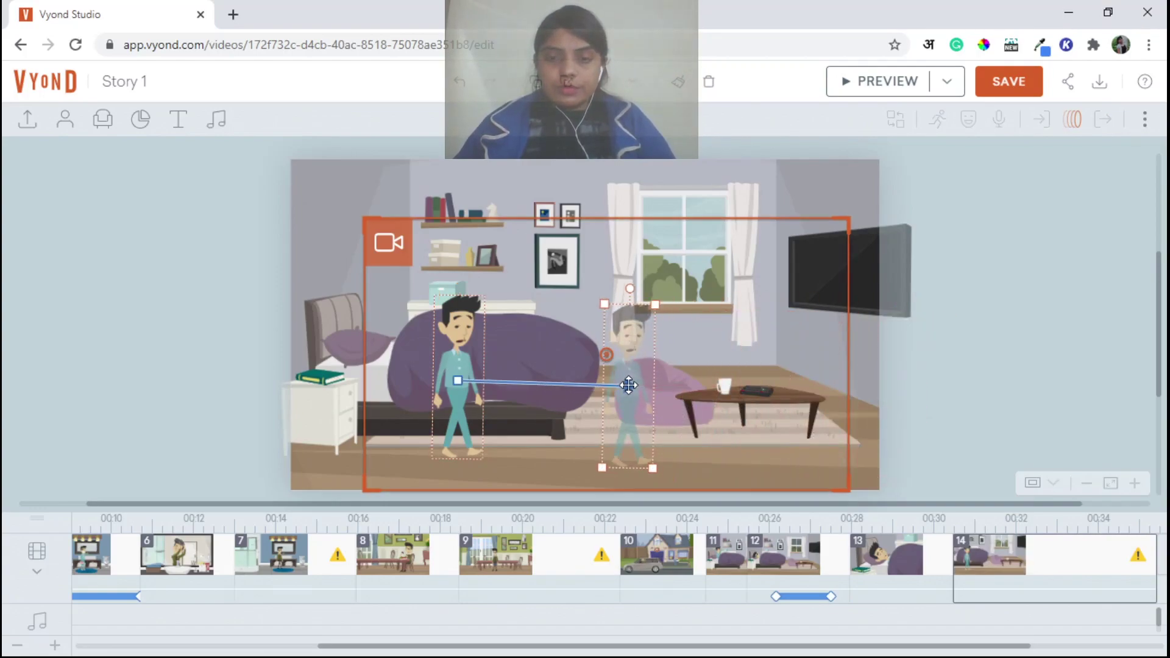
click(1001, 78)
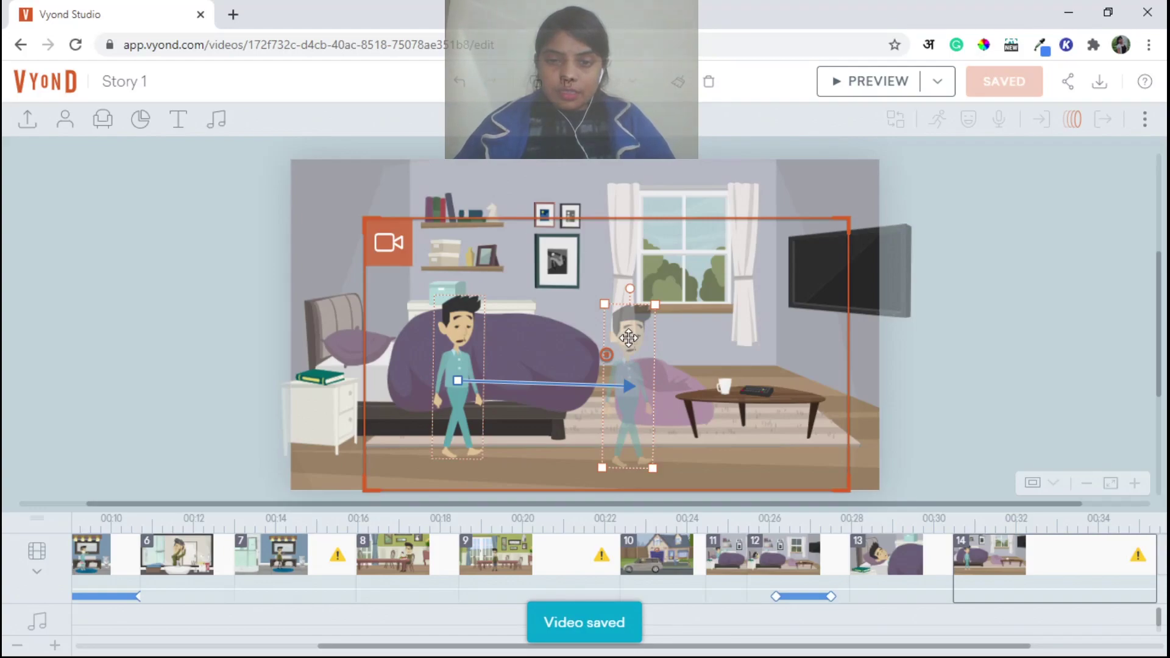
drag(628, 338, 662, 310)
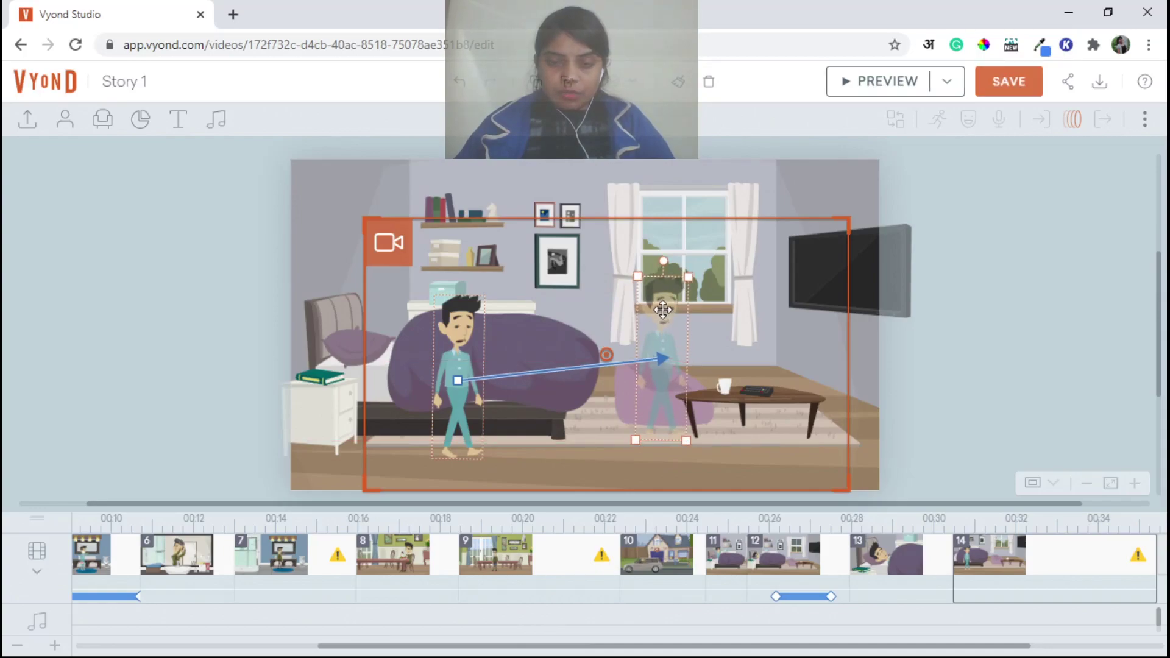
Replace the walking man's Sick expression with a cheerful one, and save the video
click(504, 323)
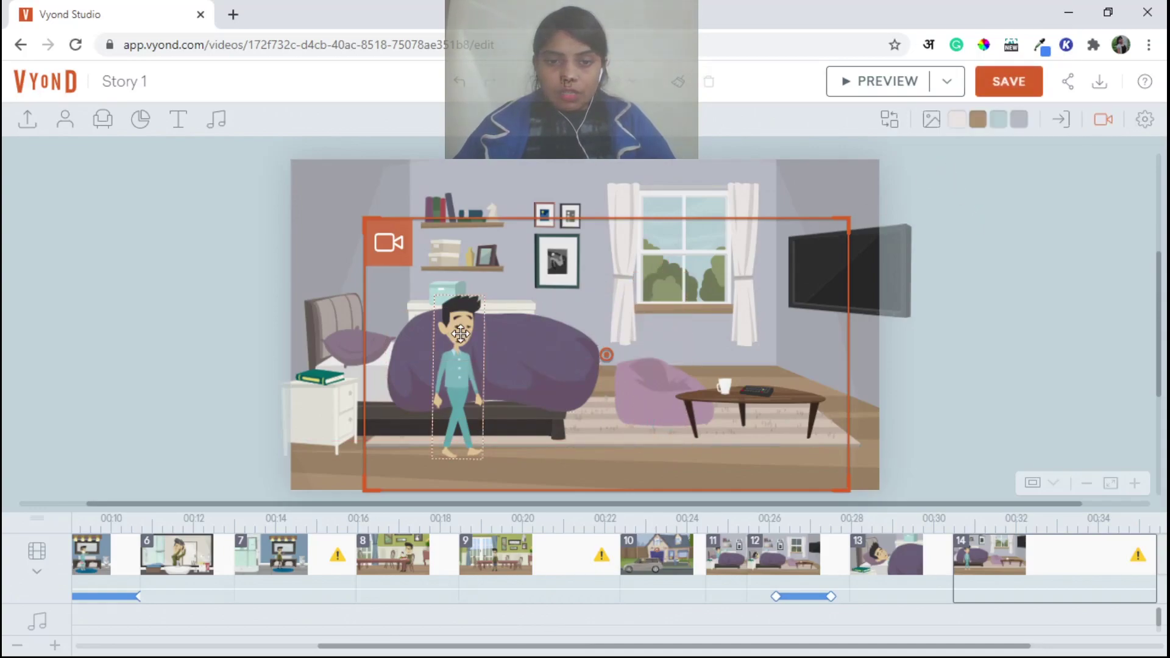
click(460, 333)
click(970, 121)
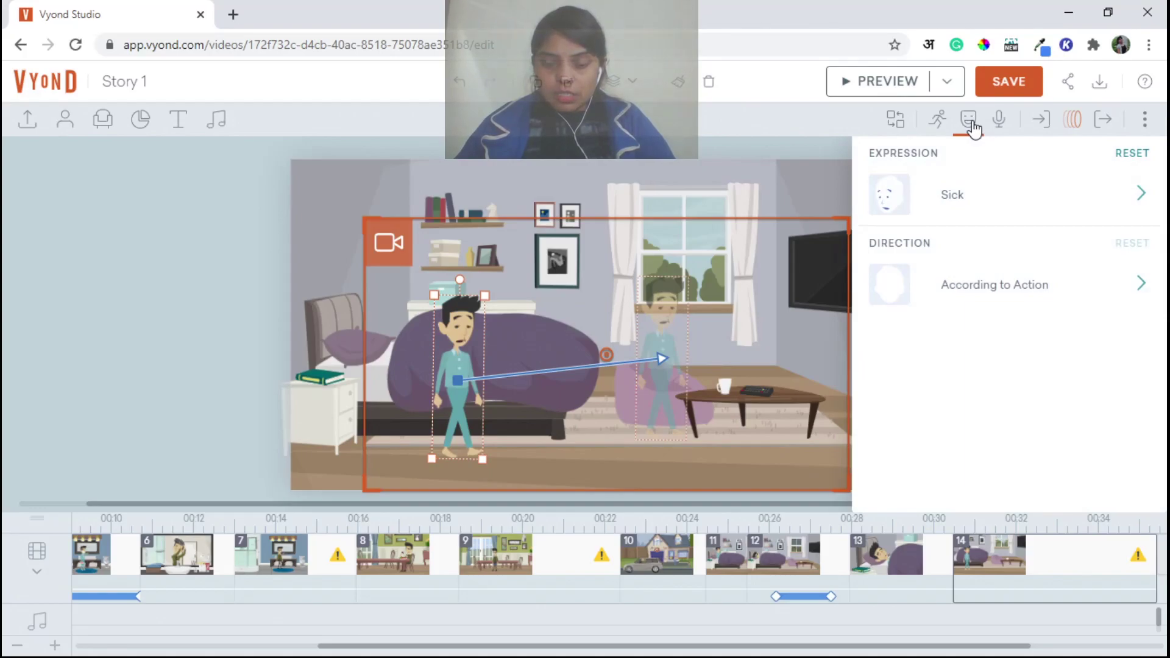
click(966, 195)
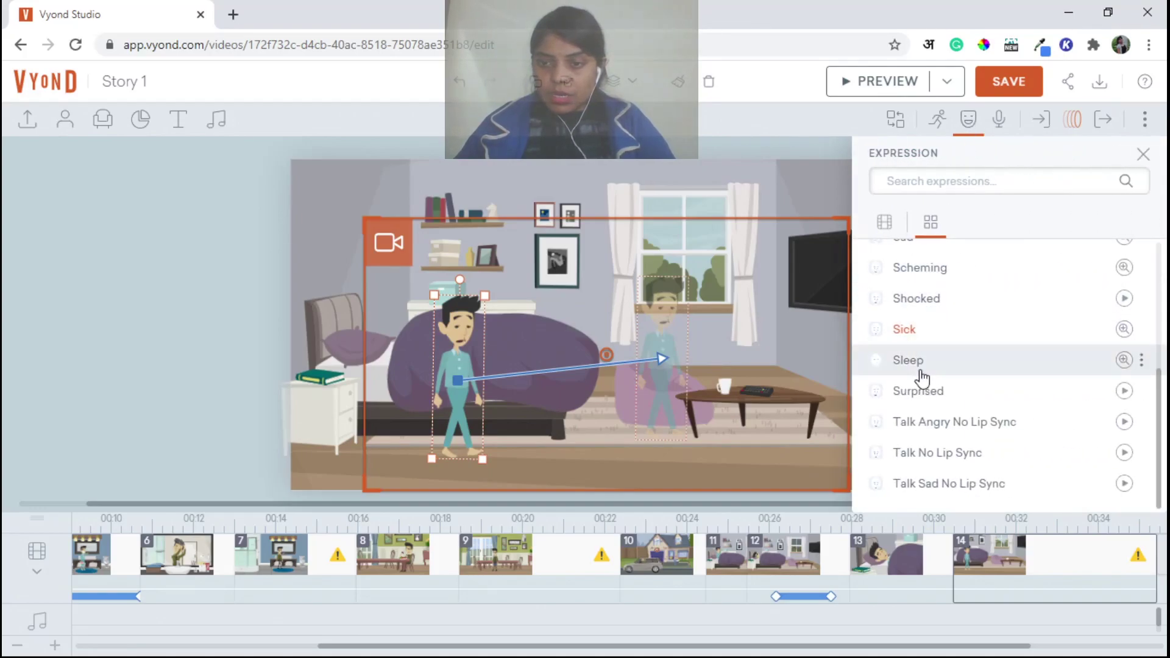
scroll(950, 366, up, 5)
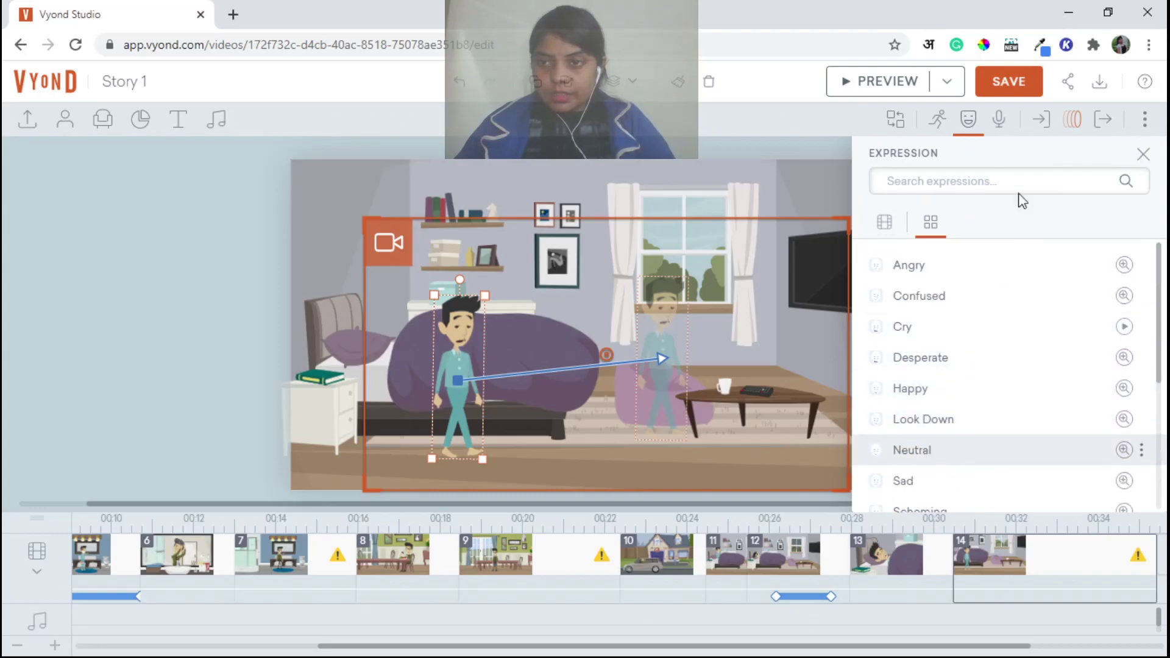
click(1034, 81)
click(969, 123)
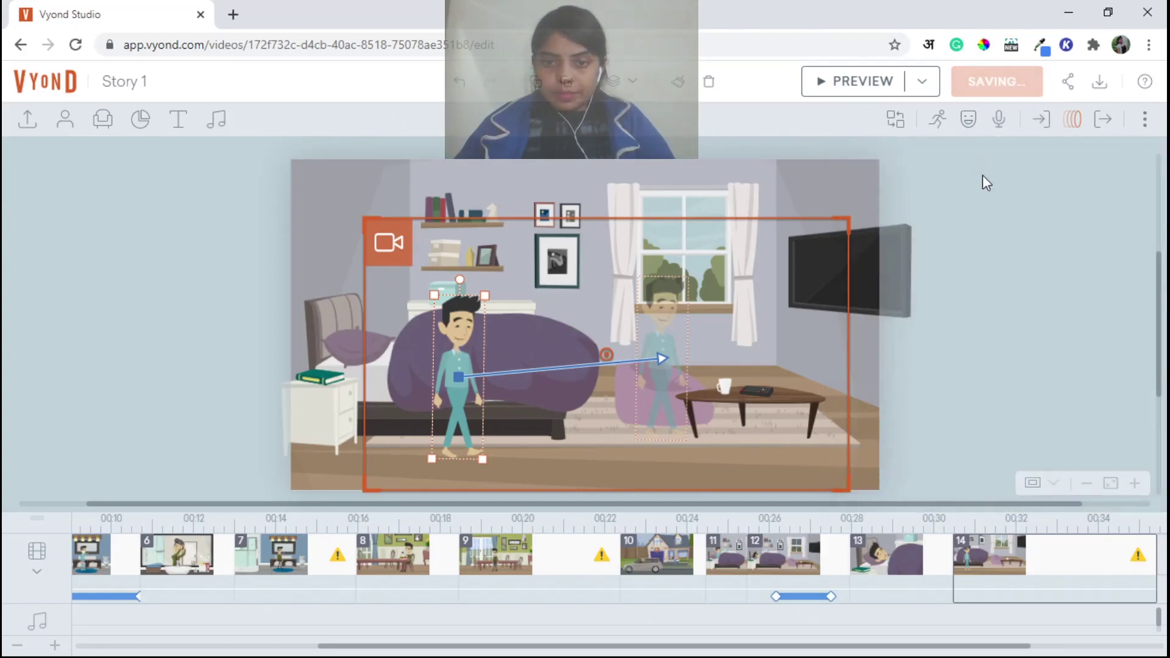
Shift the camera frame of scene 14 slightly up and to the left
click(670, 314)
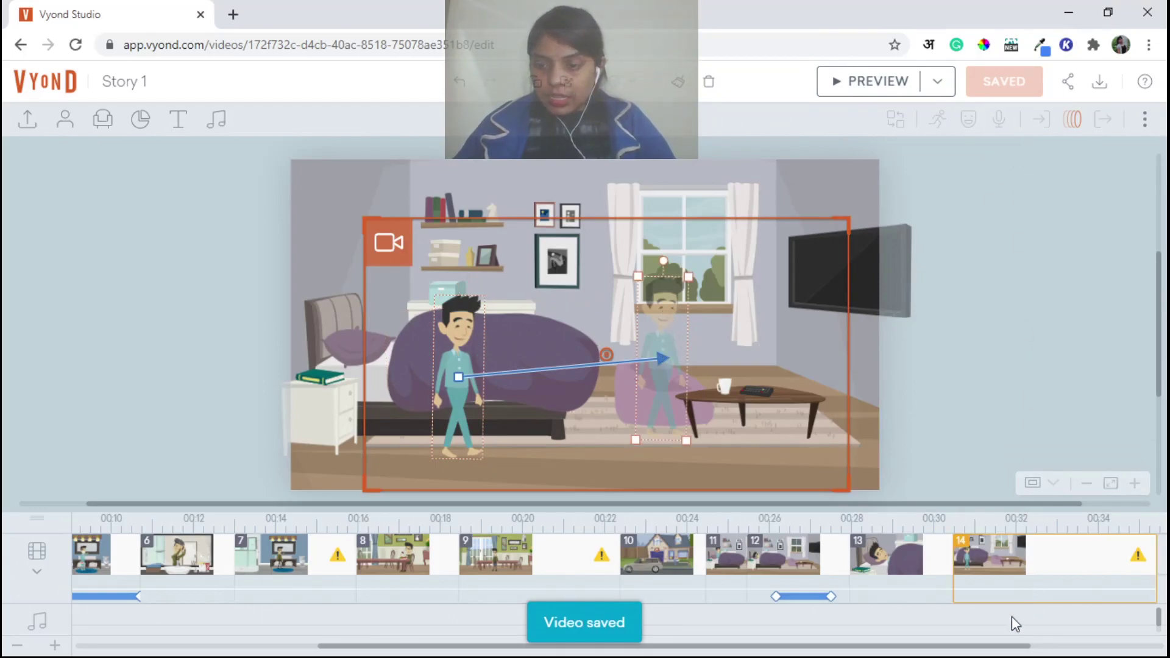
drag(982, 647, 1096, 647)
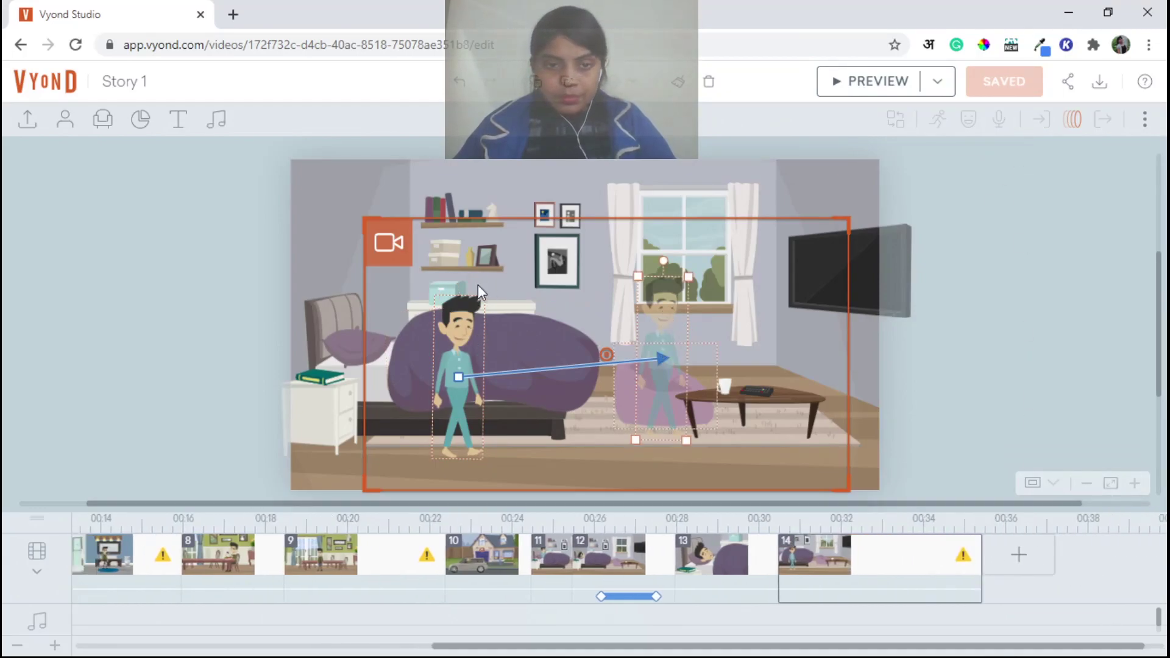
drag(393, 243, 386, 228)
click(856, 569)
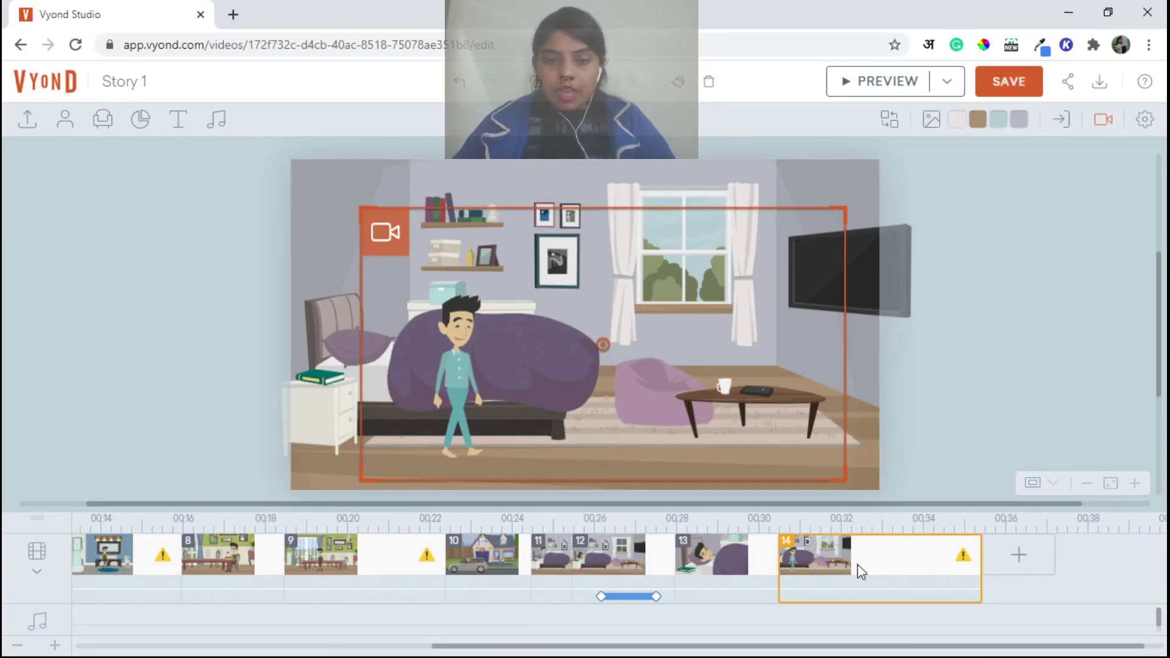
Check the motion path timing of the walking man in scene 14, and look at scene 12
drag(433, 308, 660, 300)
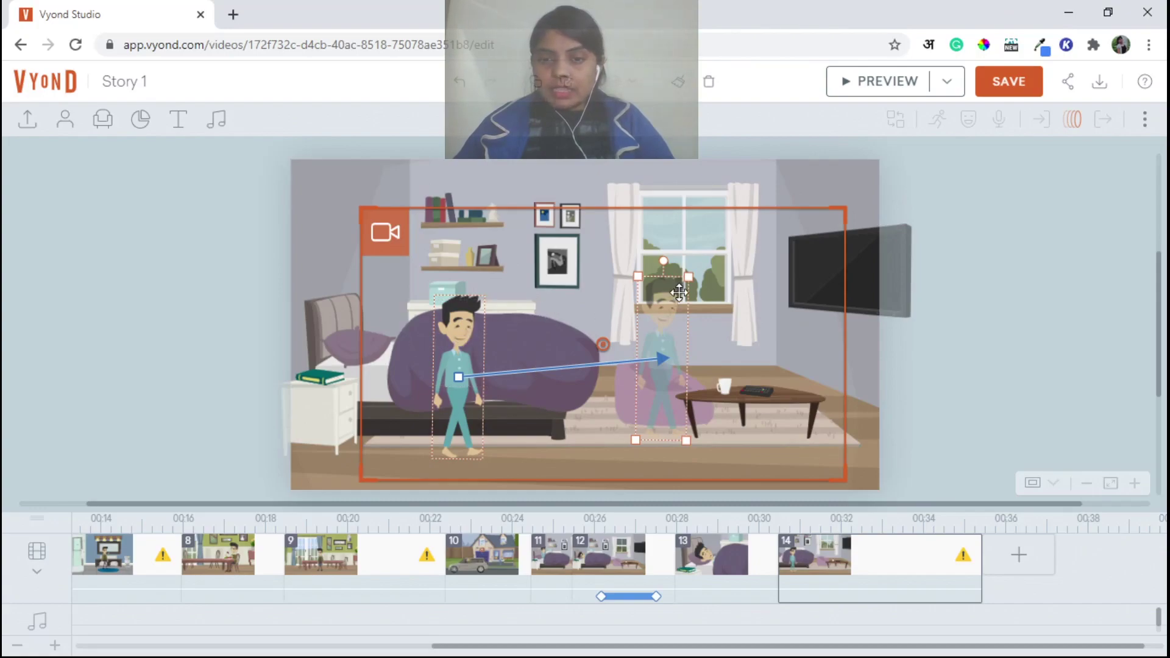
click(1071, 120)
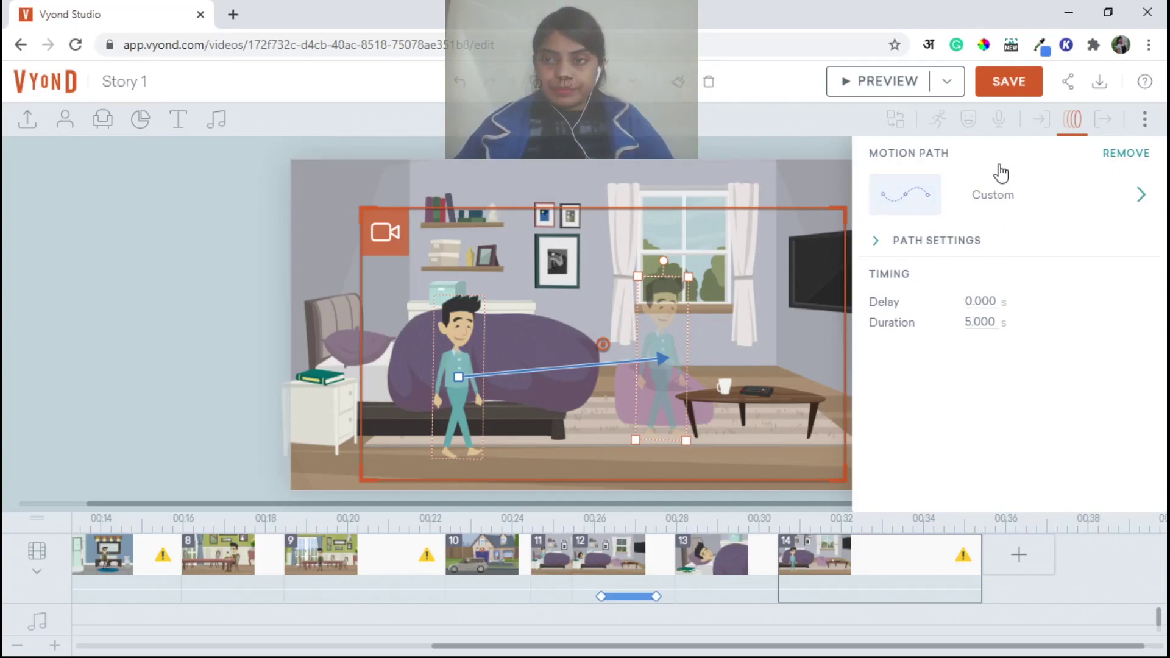
click(1071, 120)
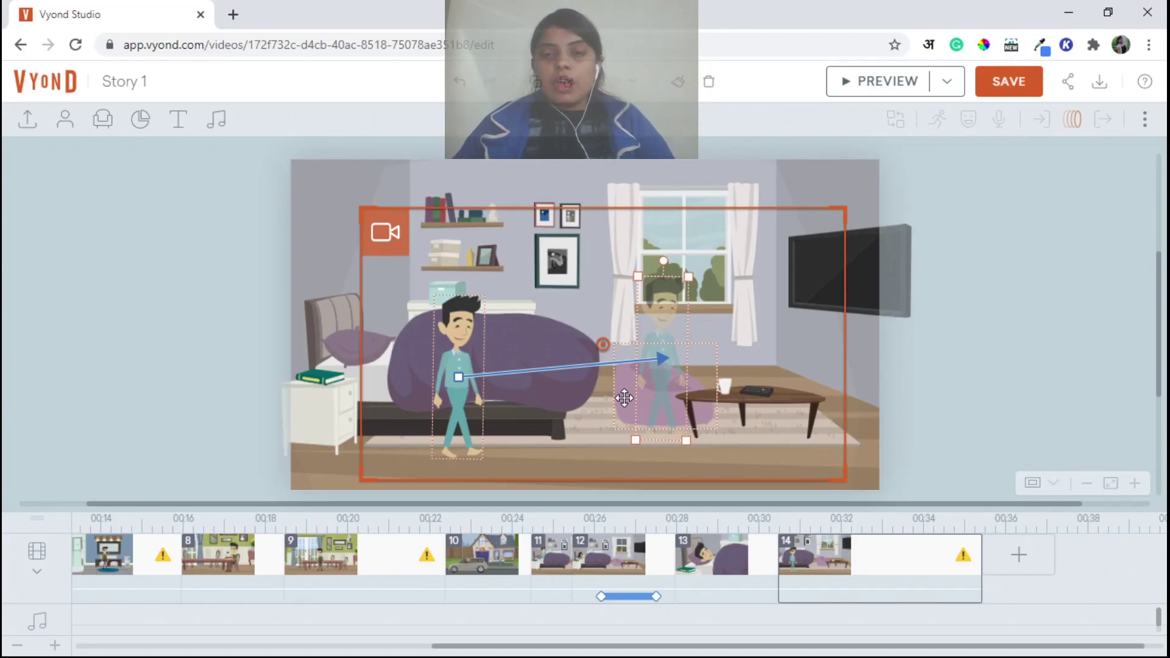
click(599, 456)
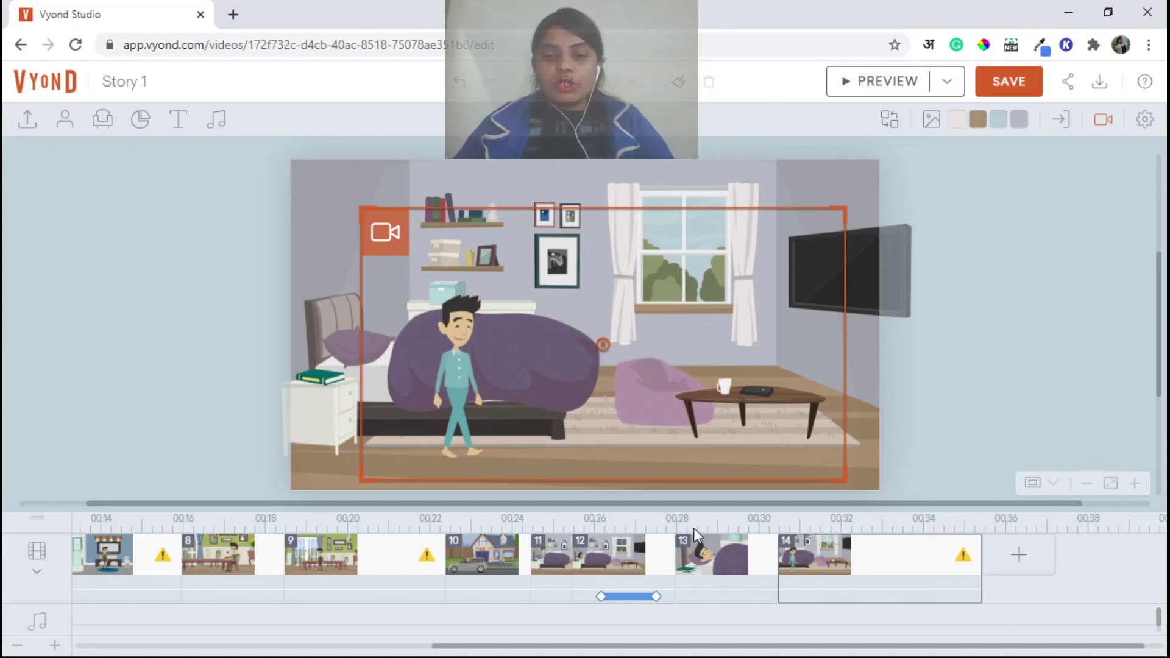
click(634, 579)
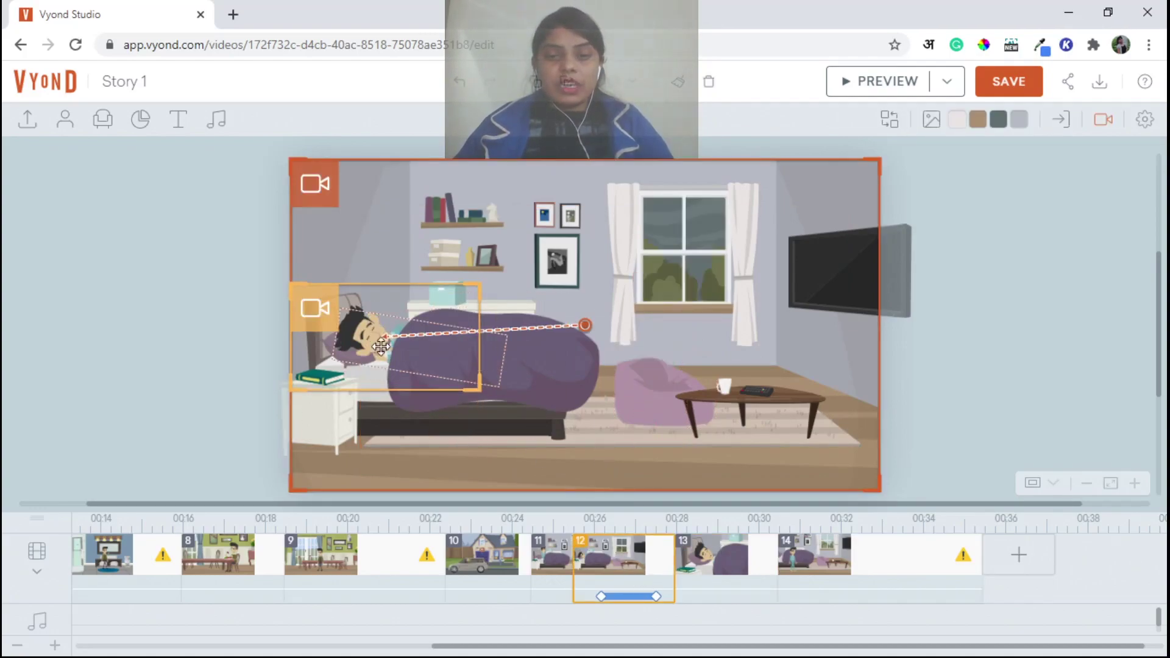
Duplicate the walking man in scene 14, and place the copy between the bed and the purple beanbag
click(805, 575)
click(456, 330)
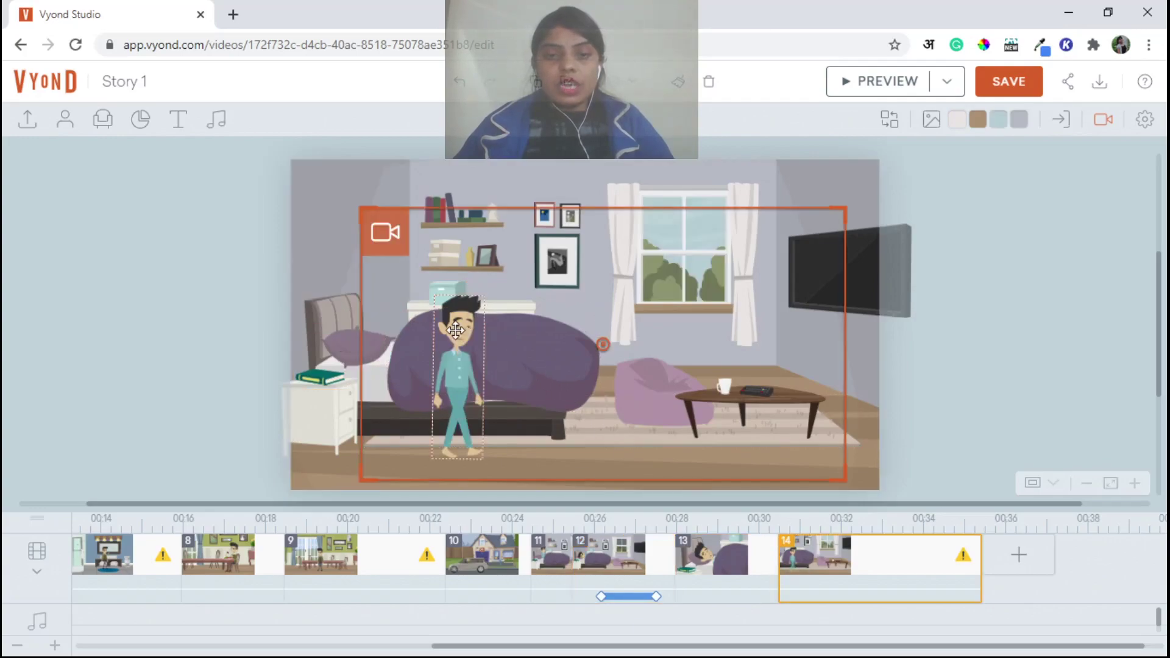
right_click(462, 329)
click(505, 230)
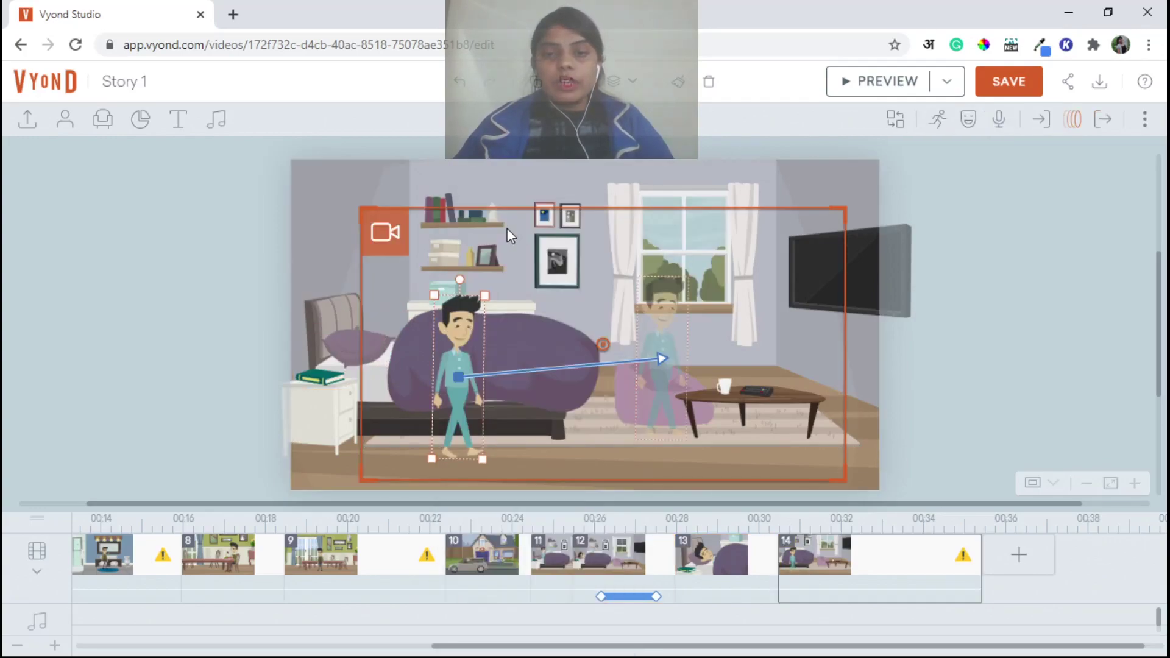
click(747, 254)
key(ctrl+v)
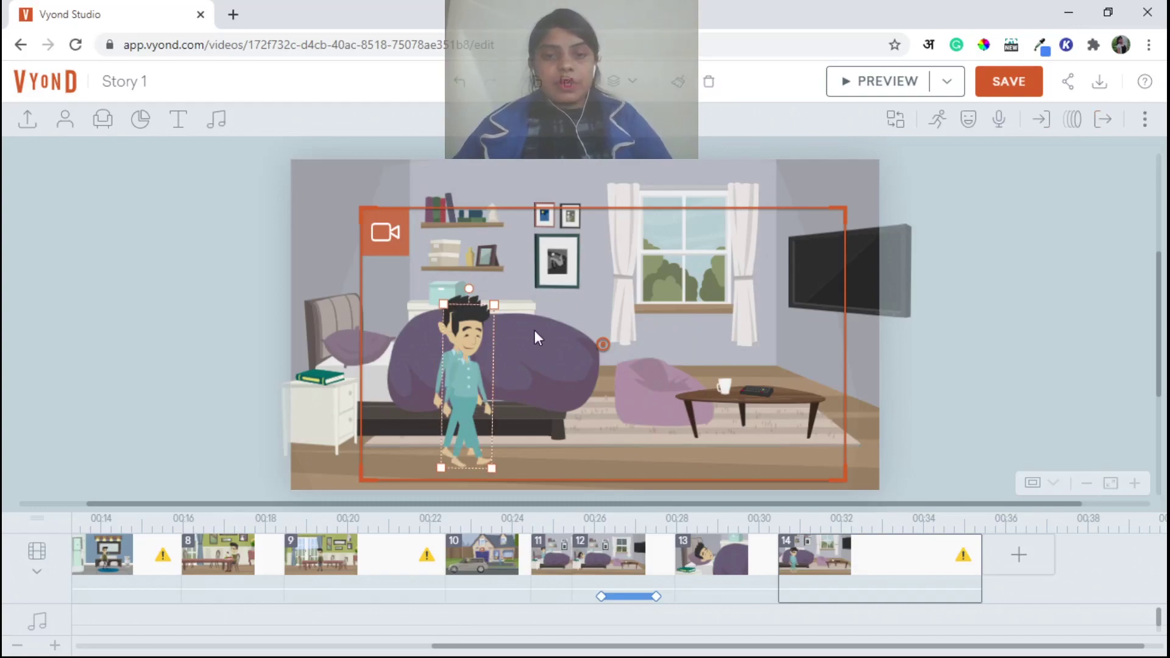
drag(630, 308, 631, 311)
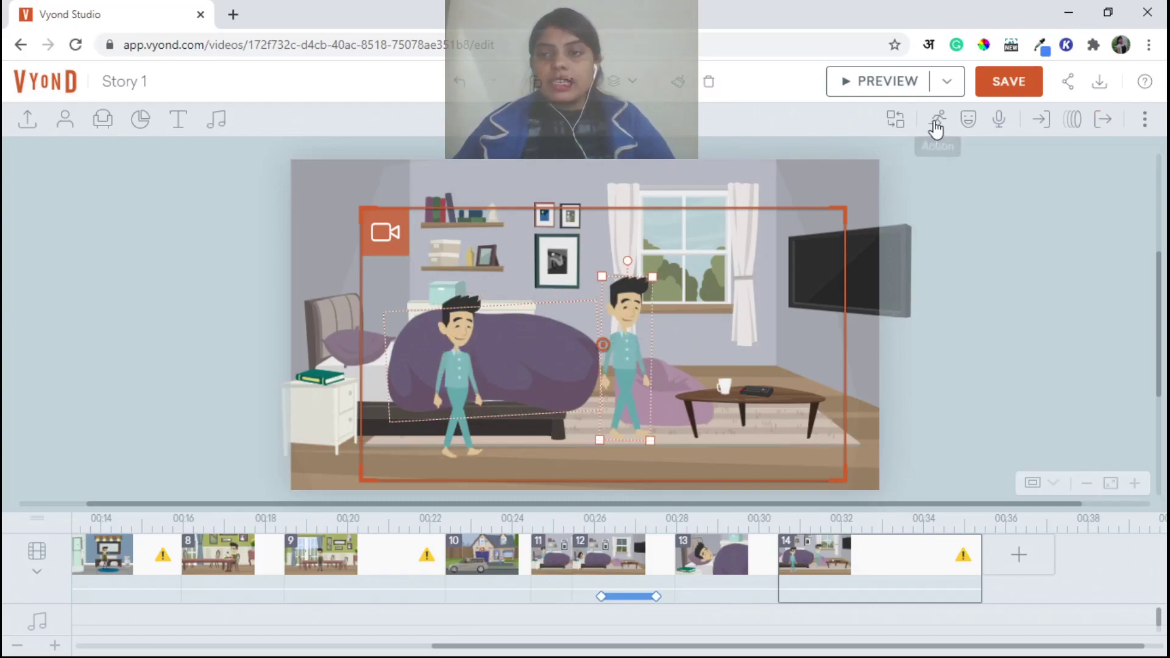
Search the actions for "sit", give the copied man a sitting pose, and seat him on the purple beanbag
click(937, 119)
click(936, 168)
text(sit)
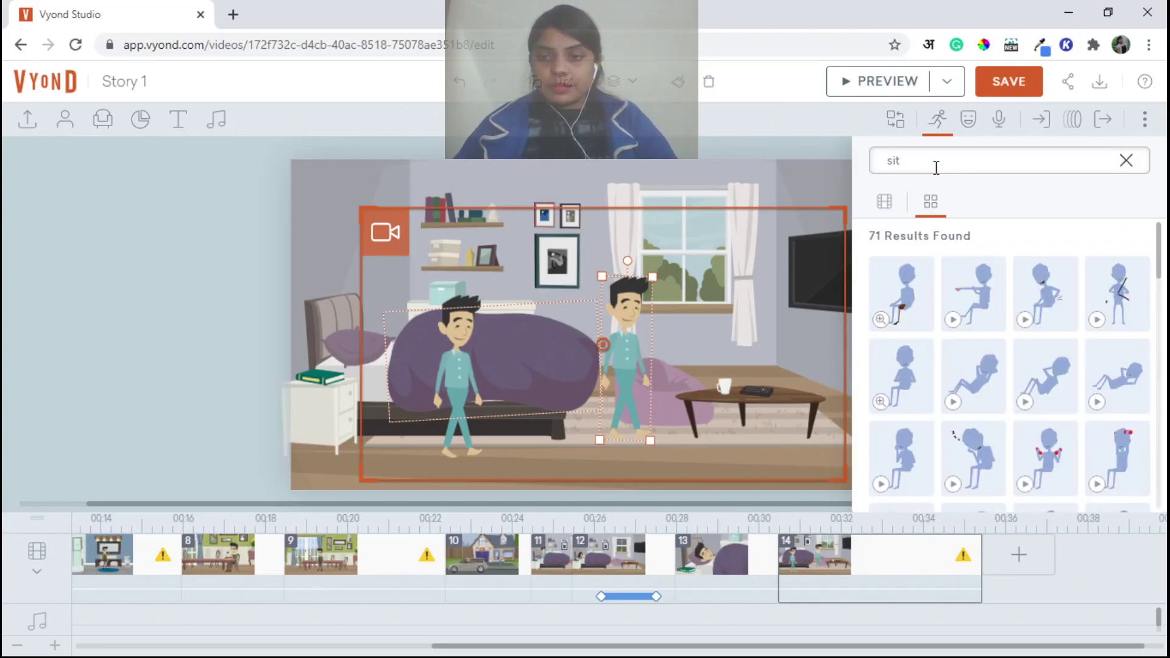
scroll(1057, 405, down, 3)
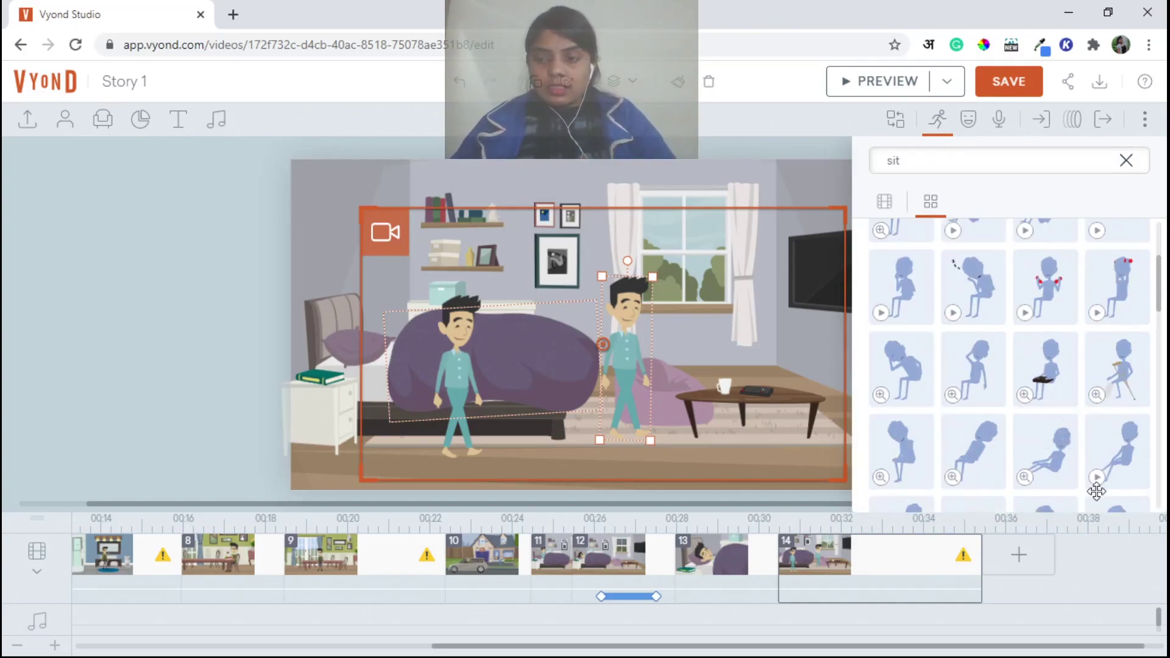
scroll(1029, 415, down, 3)
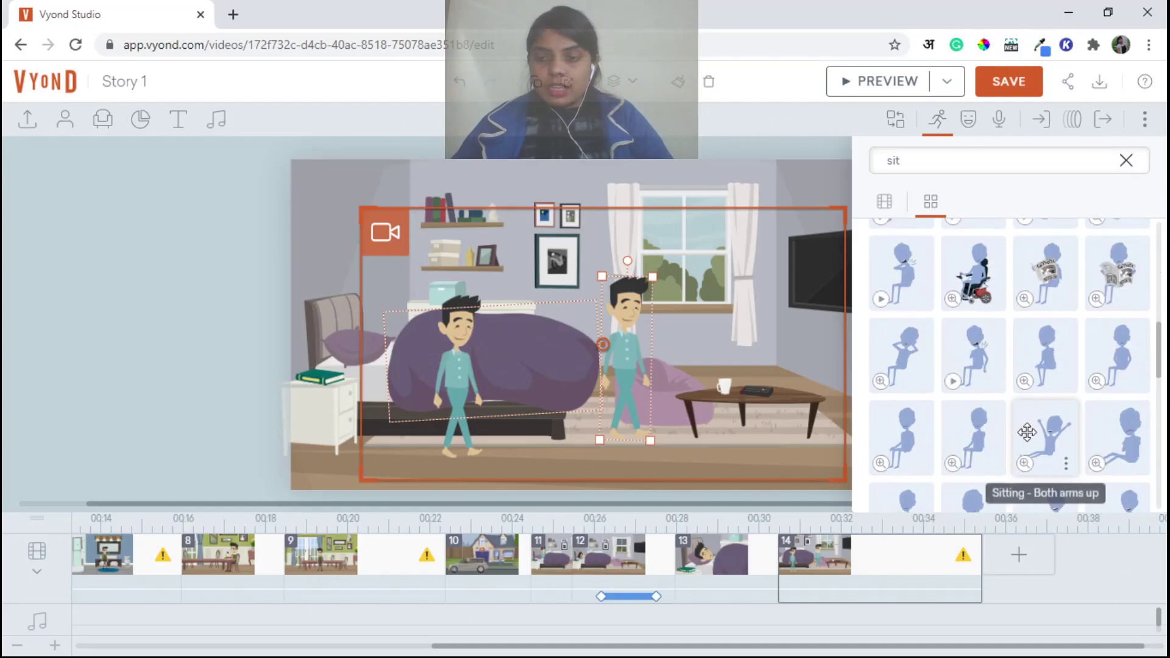
click(980, 451)
drag(617, 317, 668, 311)
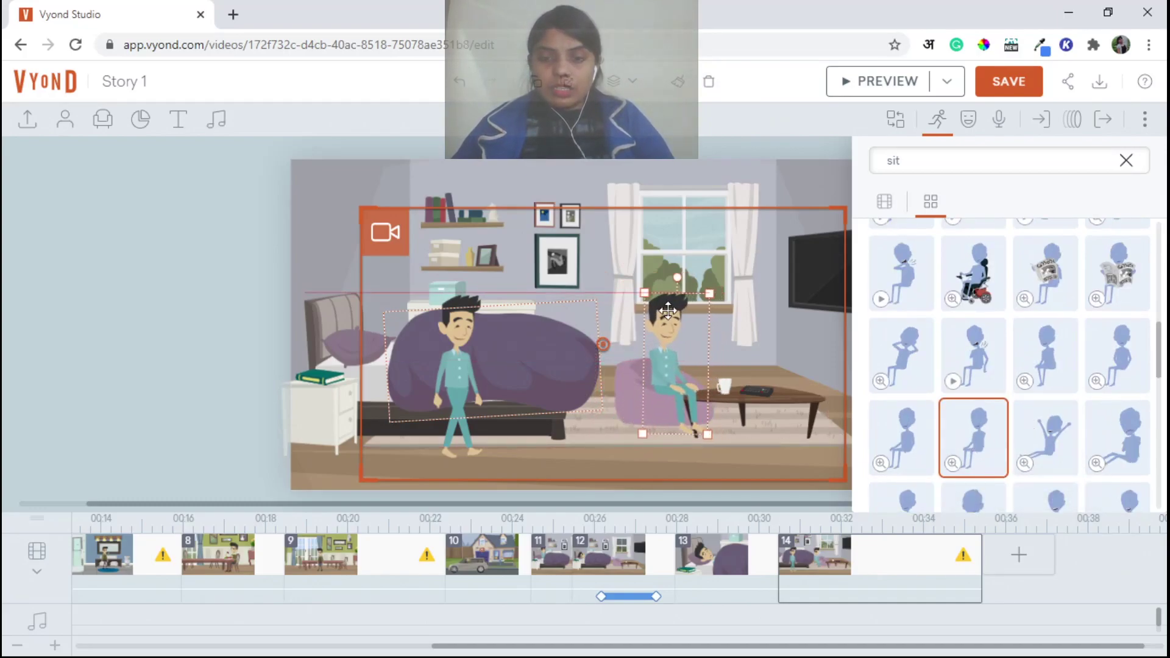
Bring the coffee table to the front of the scene so it overlaps the seated man's legs
click(768, 365)
right_click(767, 393)
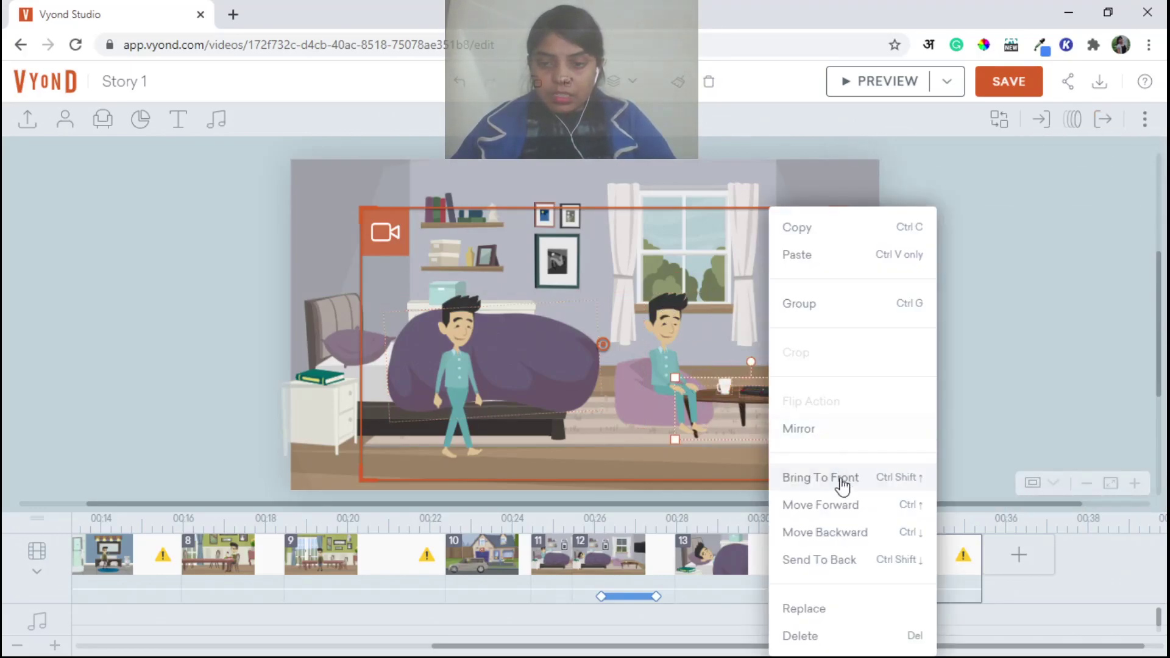
click(841, 478)
click(817, 381)
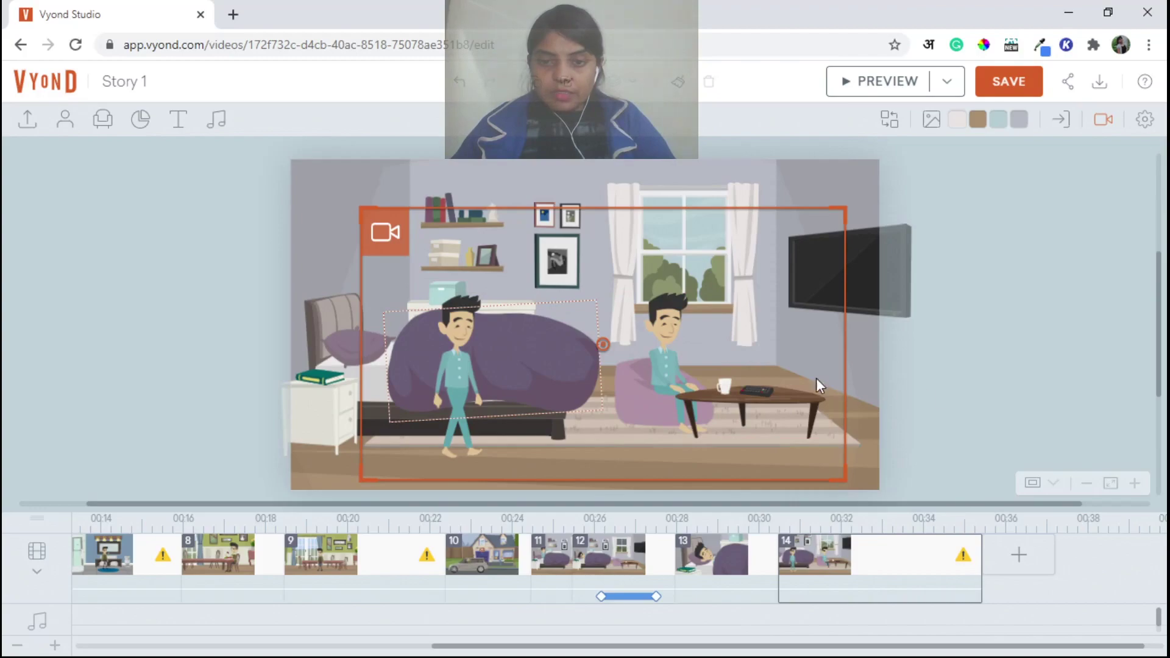
Compare the seated copy with the walking man's path end, delete the seated copy, and save the video
click(672, 324)
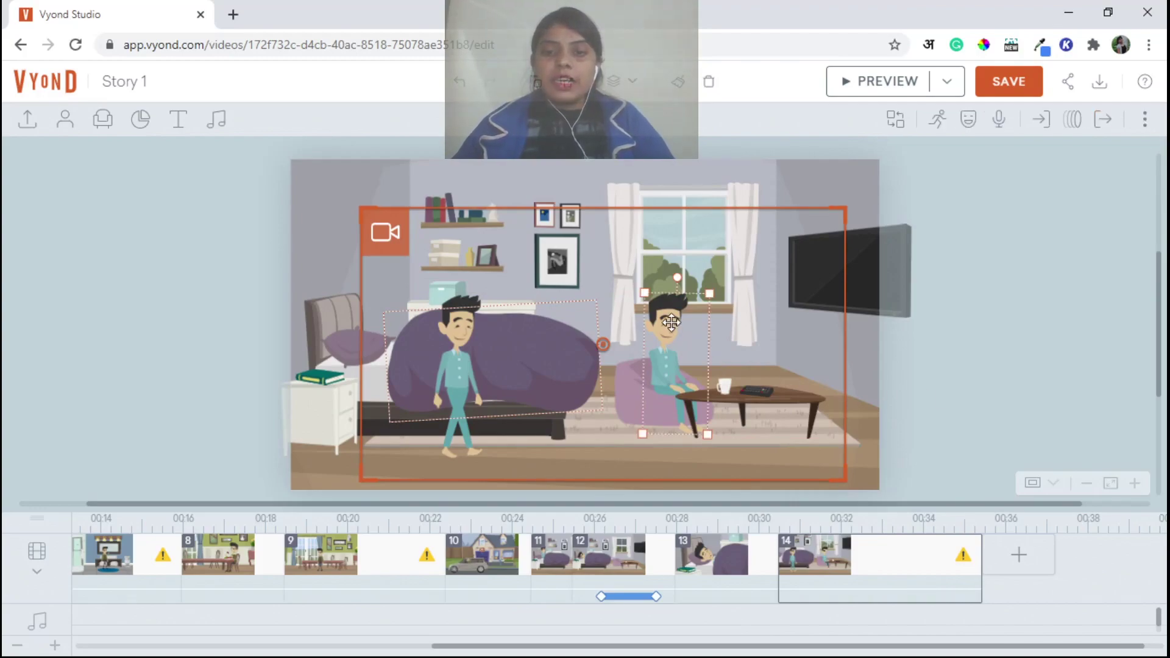
click(469, 323)
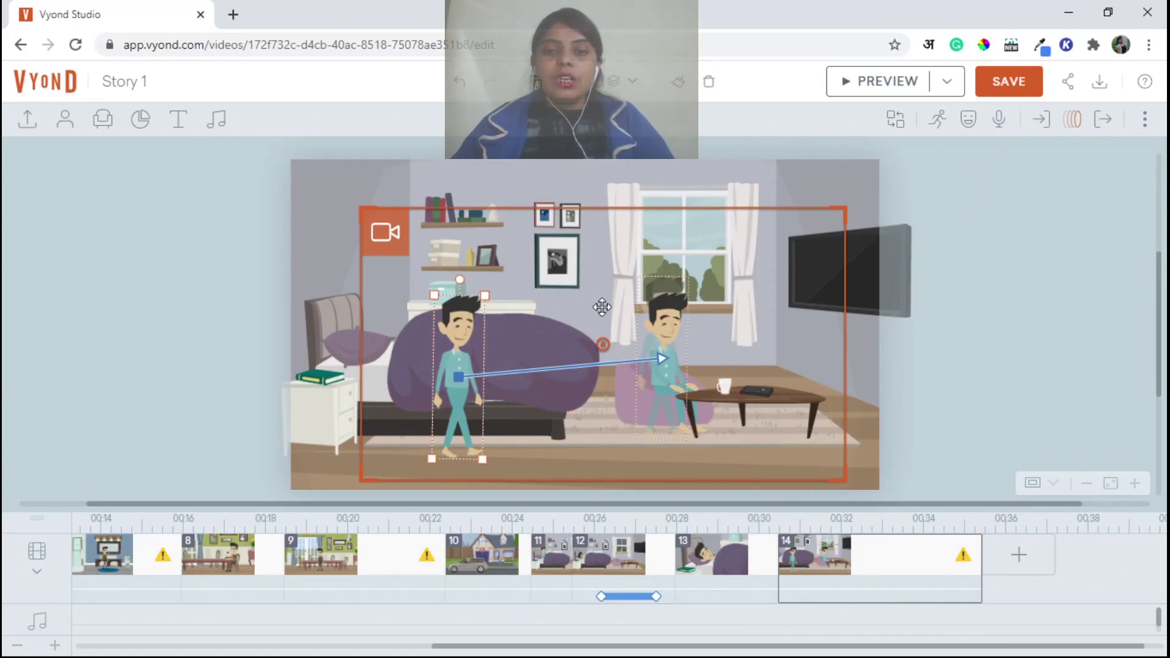
click(657, 300)
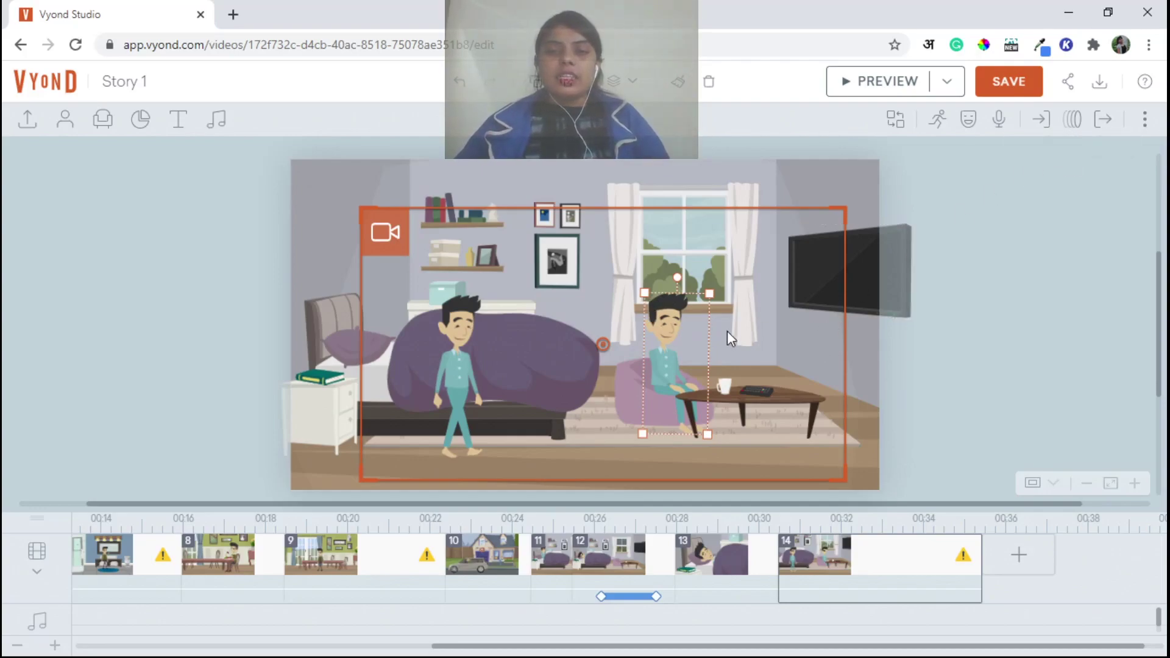
click(743, 322)
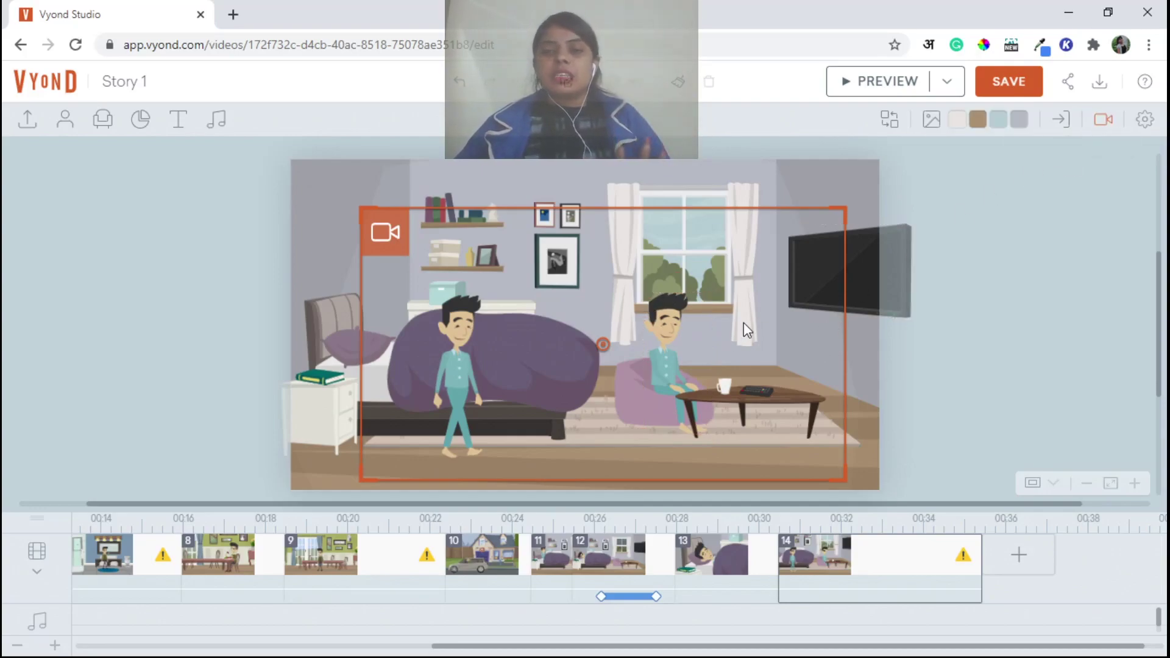
right_click(656, 315)
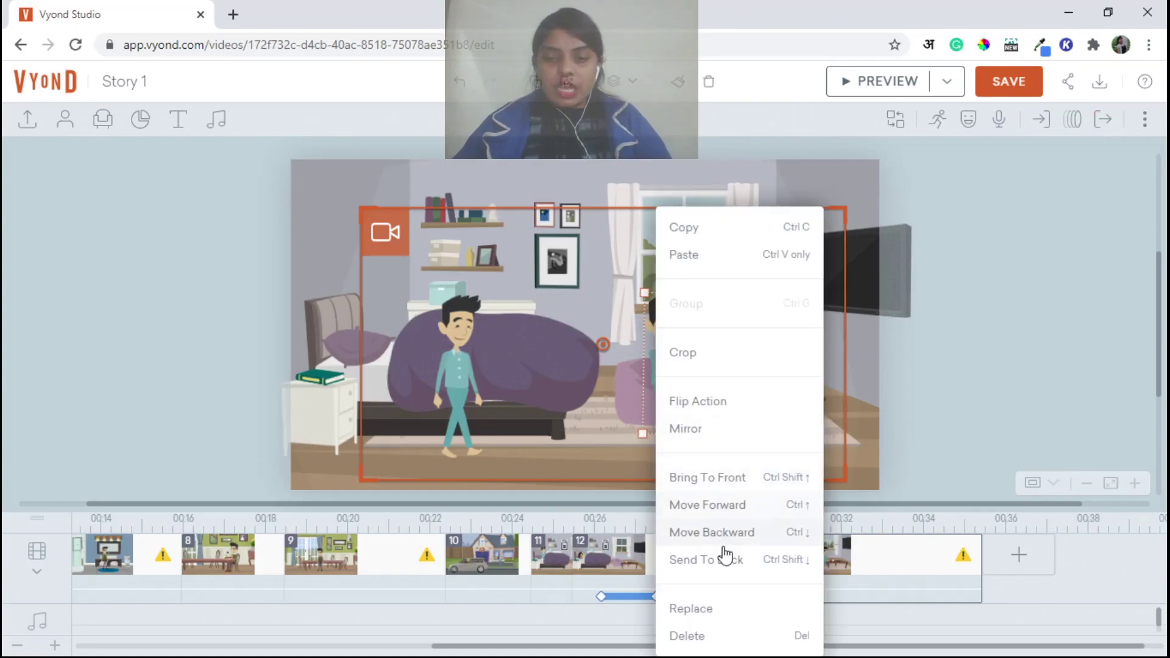
click(700, 638)
click(998, 84)
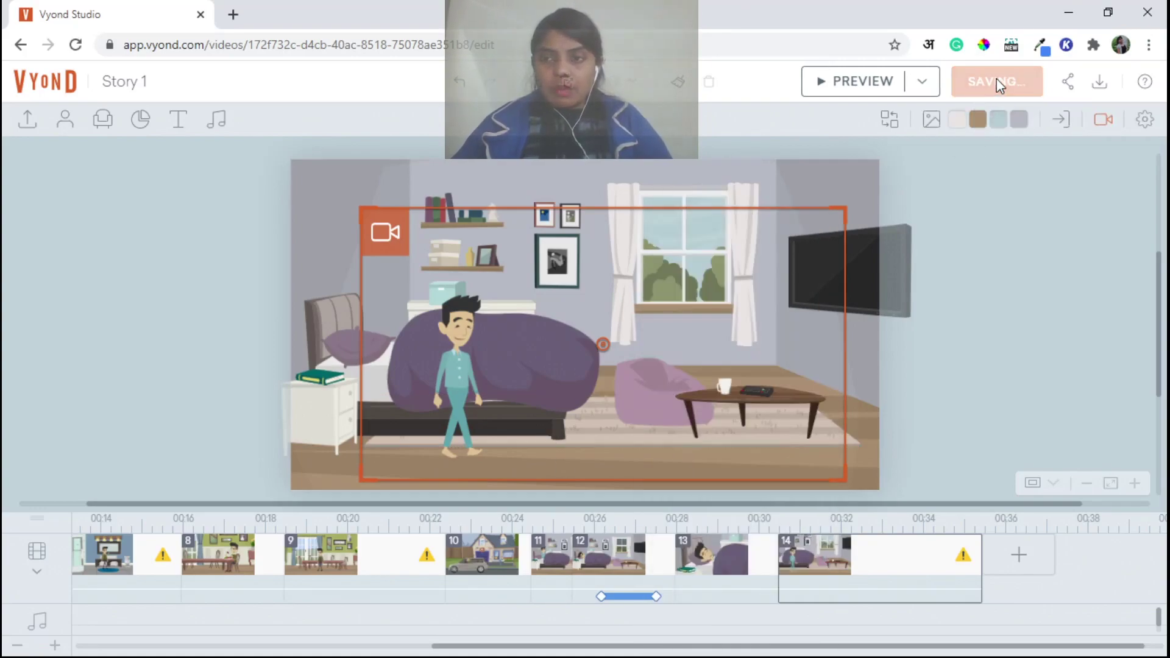
Check the walking man's path in scene 14, and add scene 15 as a continuation of it
click(463, 394)
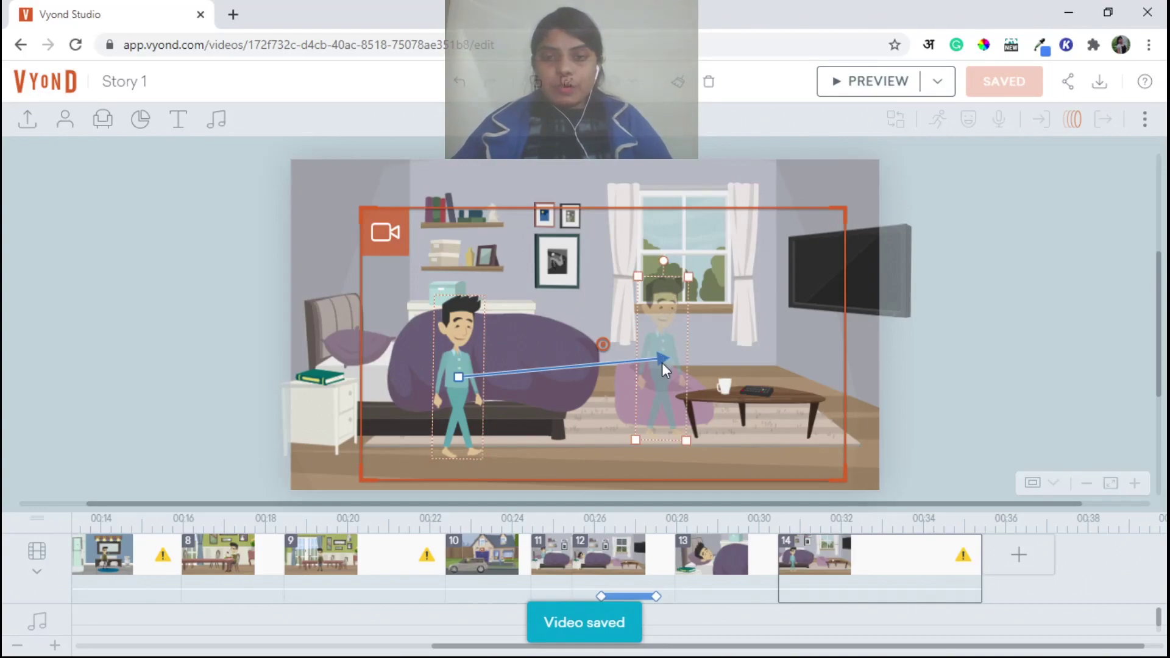
click(957, 555)
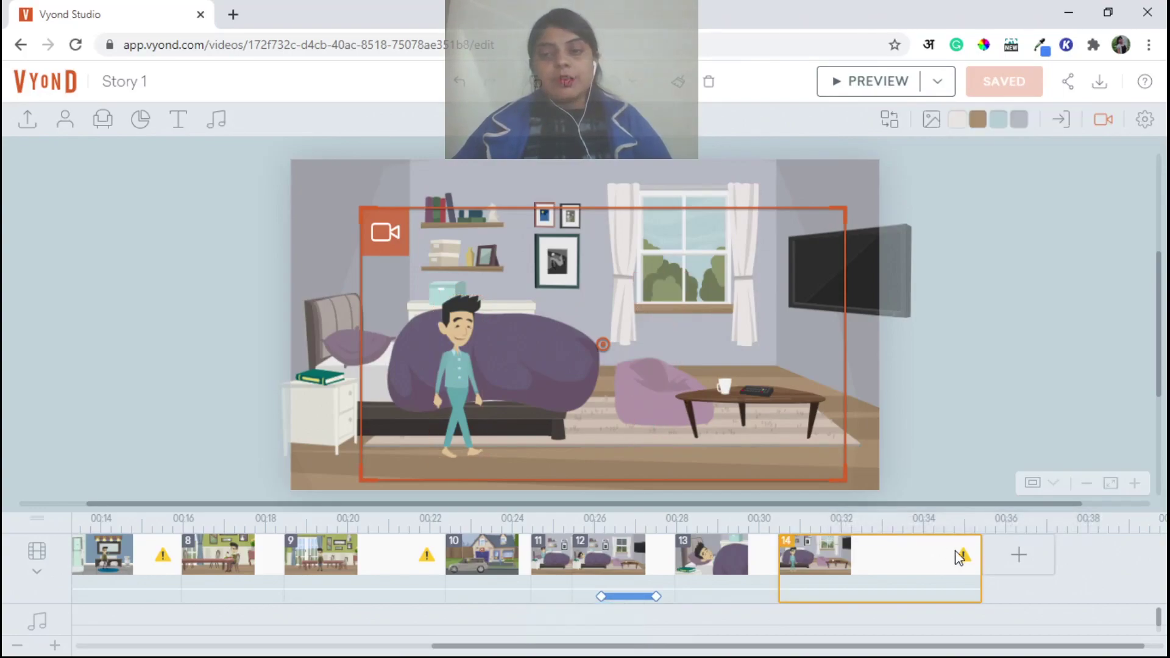
click(1045, 559)
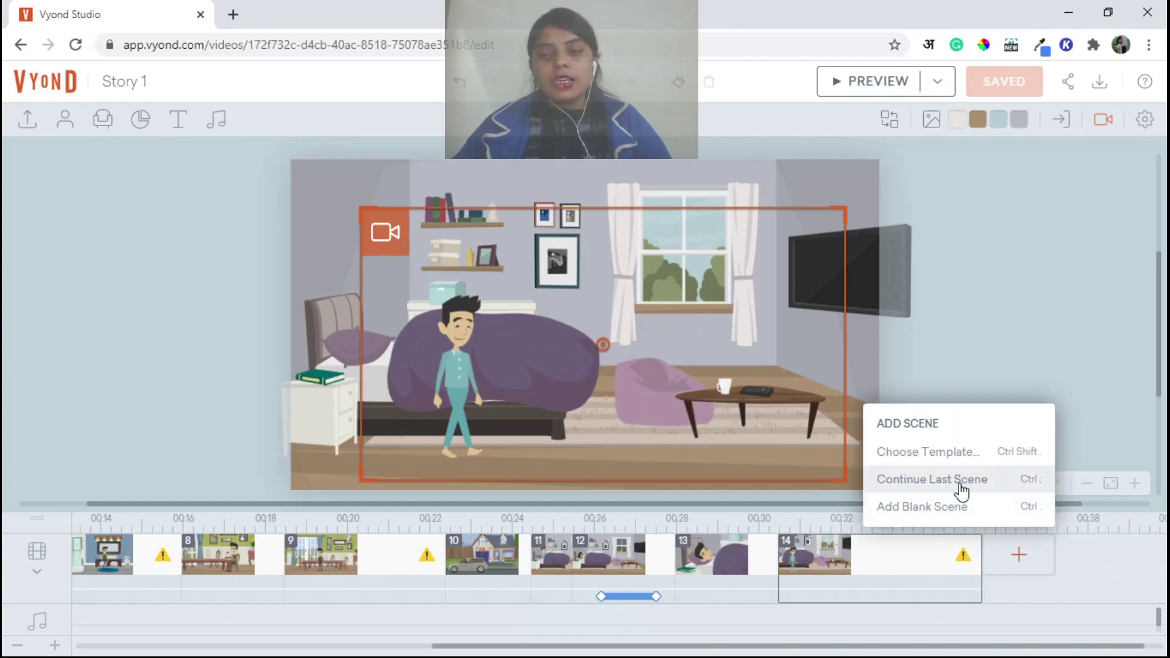
click(453, 360)
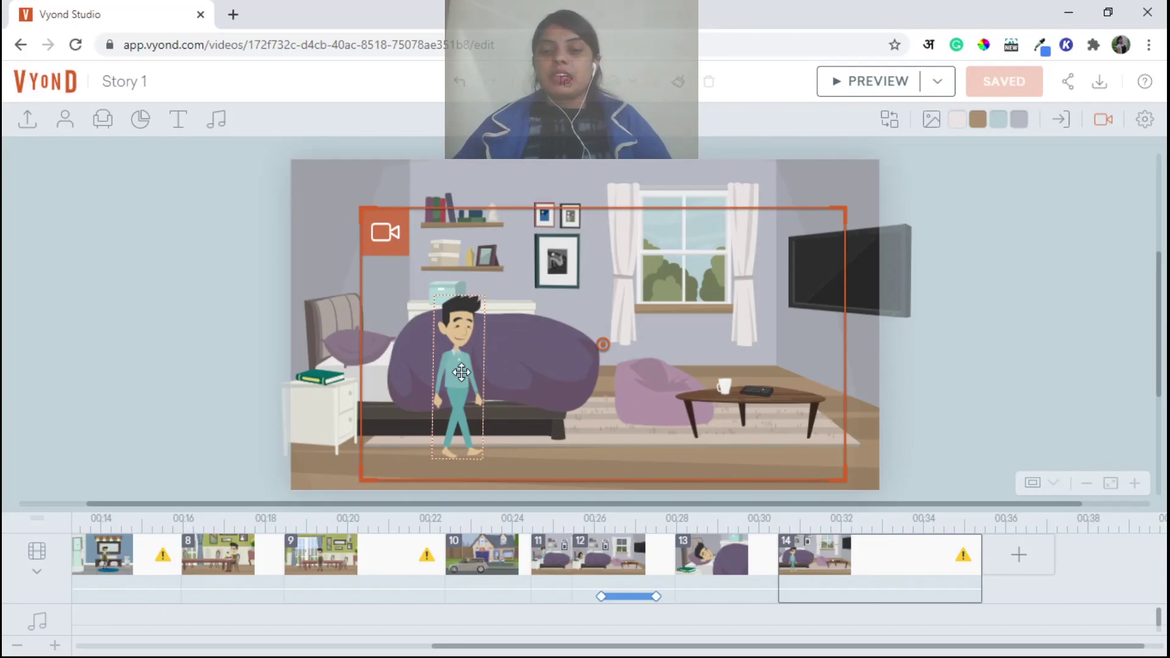
click(1035, 562)
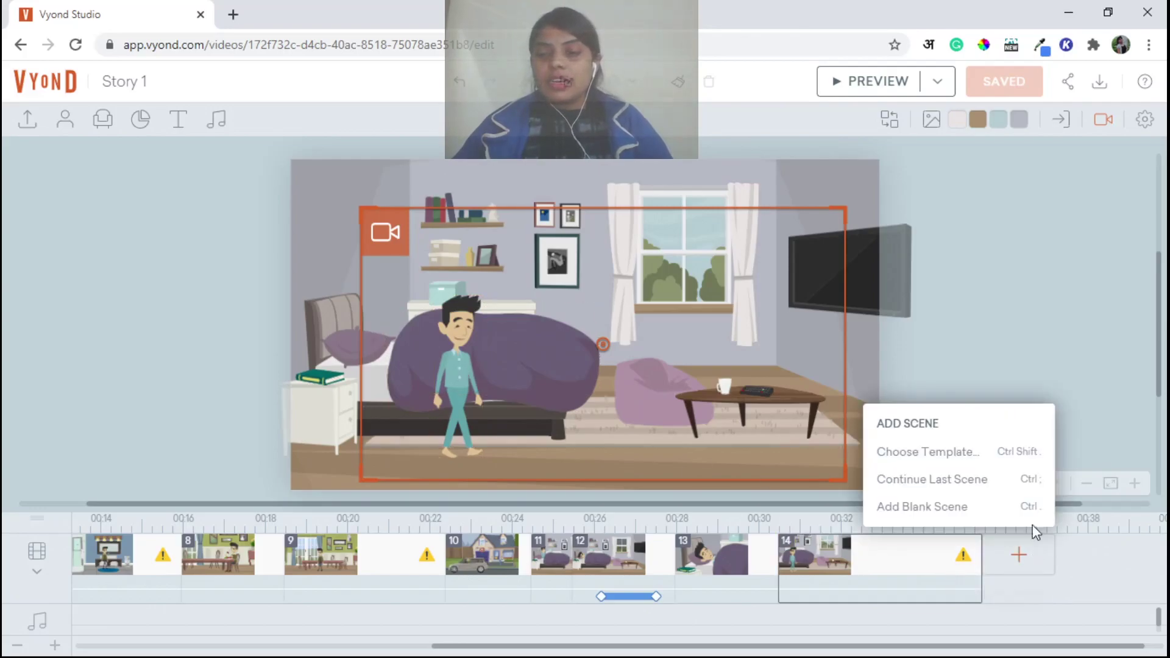
click(936, 481)
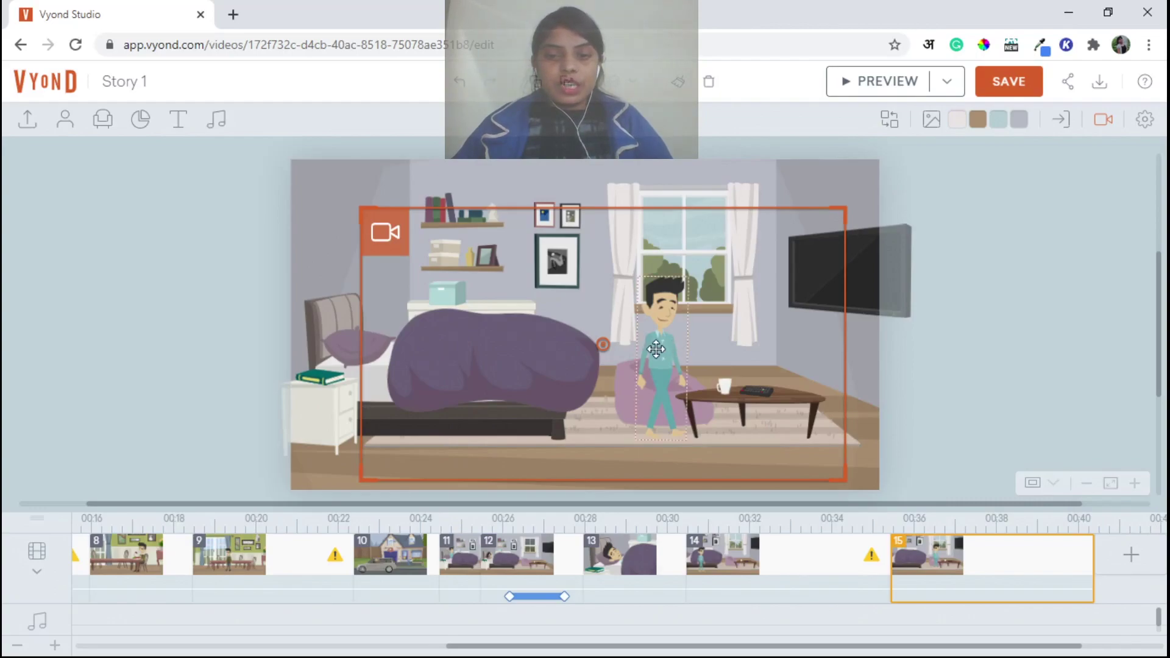
Give the man in scene 15 a seated action from the "sit" results, place him on the purple beanbag, and save the video
click(814, 566)
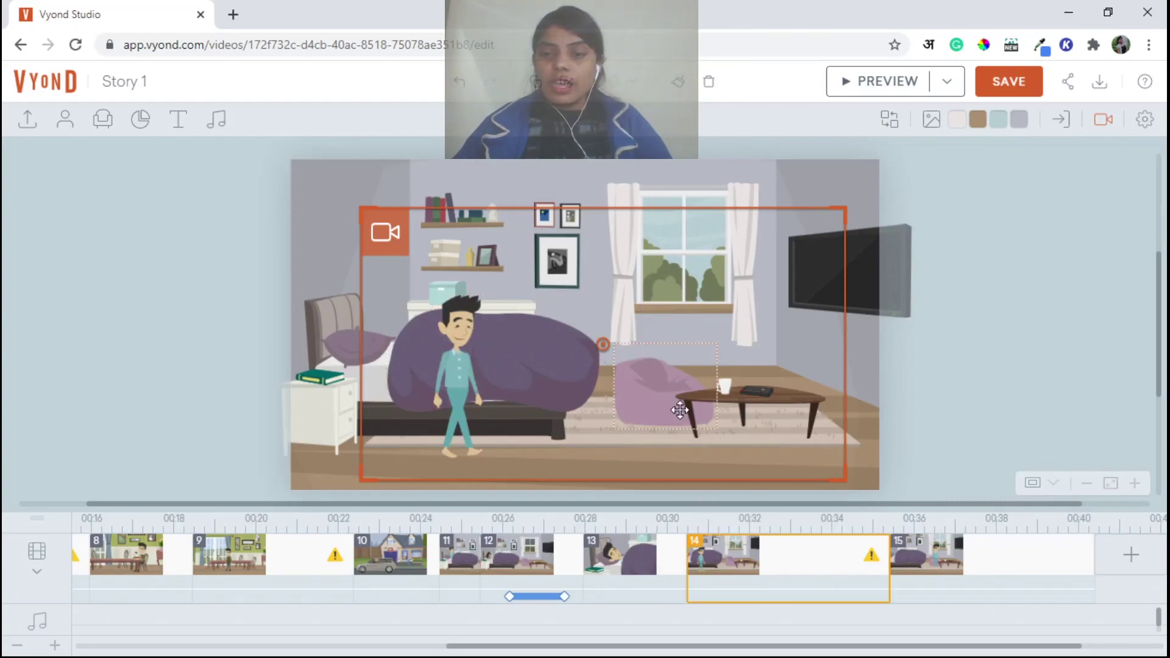
click(977, 568)
click(678, 303)
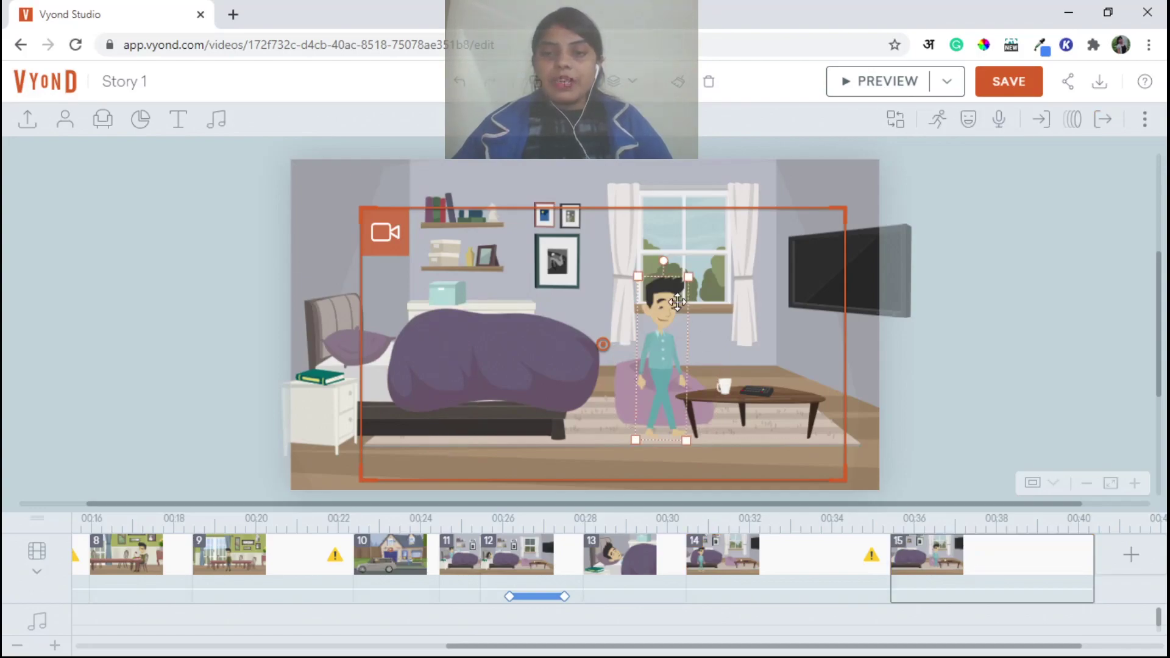
click(938, 120)
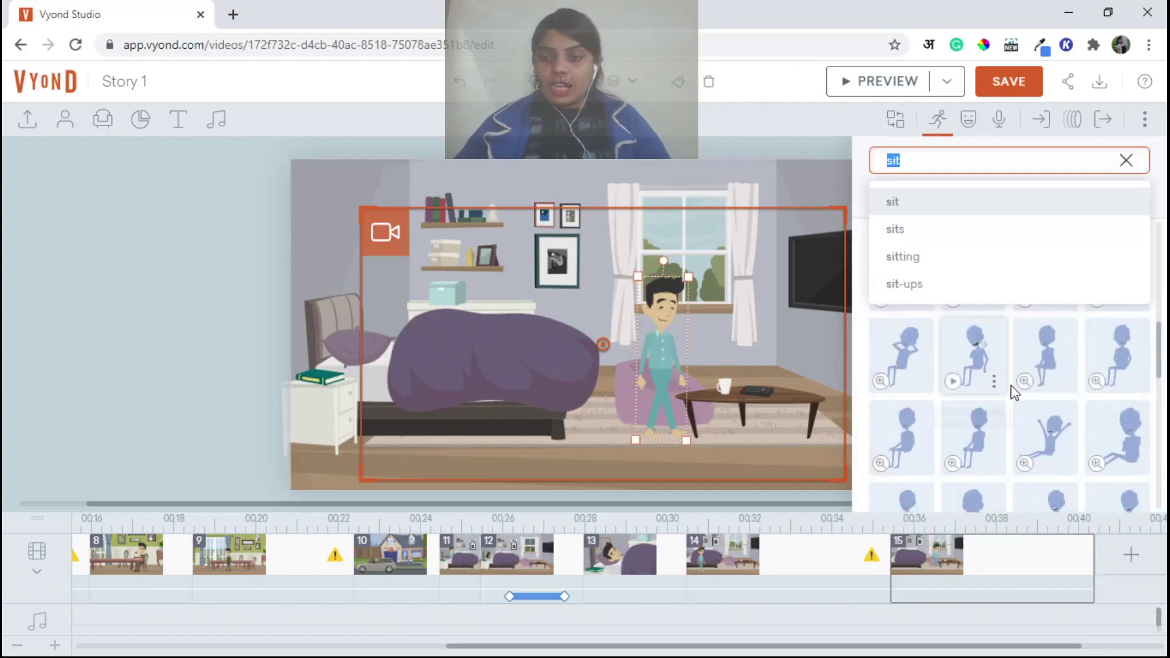
click(986, 423)
drag(647, 322, 672, 318)
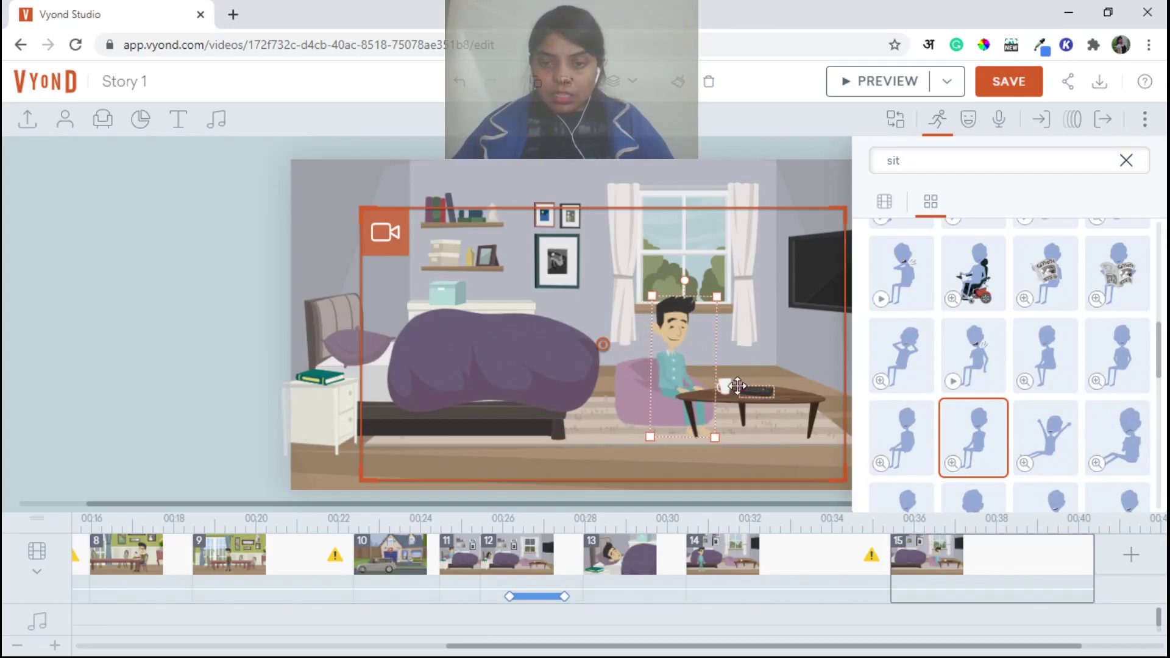
click(1012, 92)
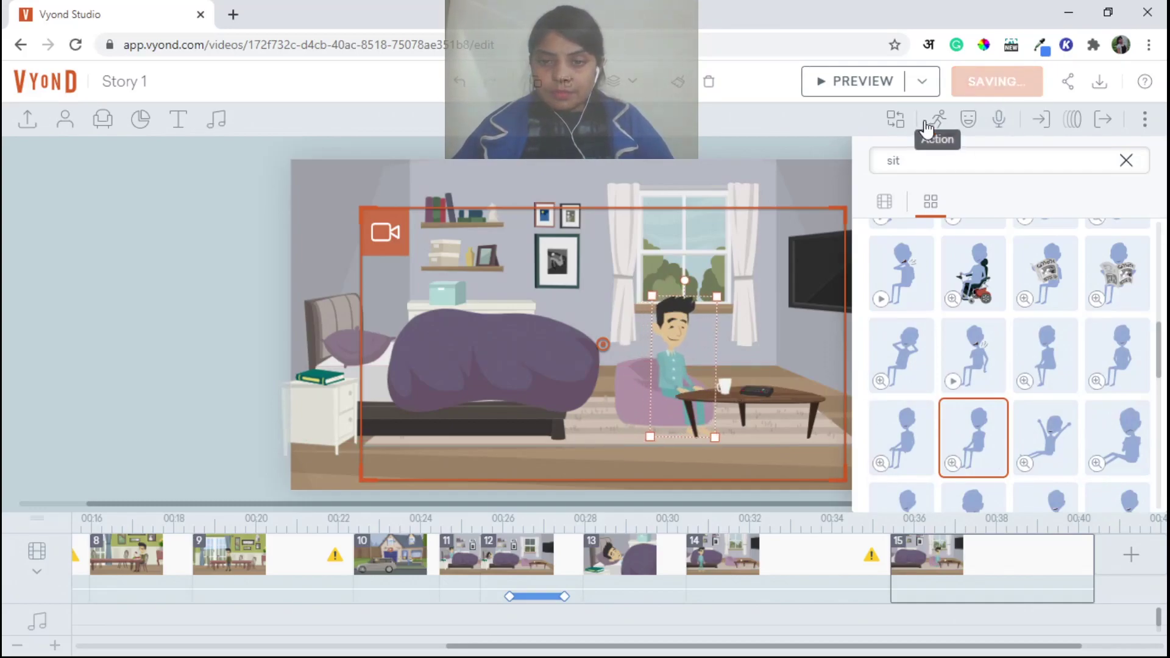
click(938, 126)
click(1005, 209)
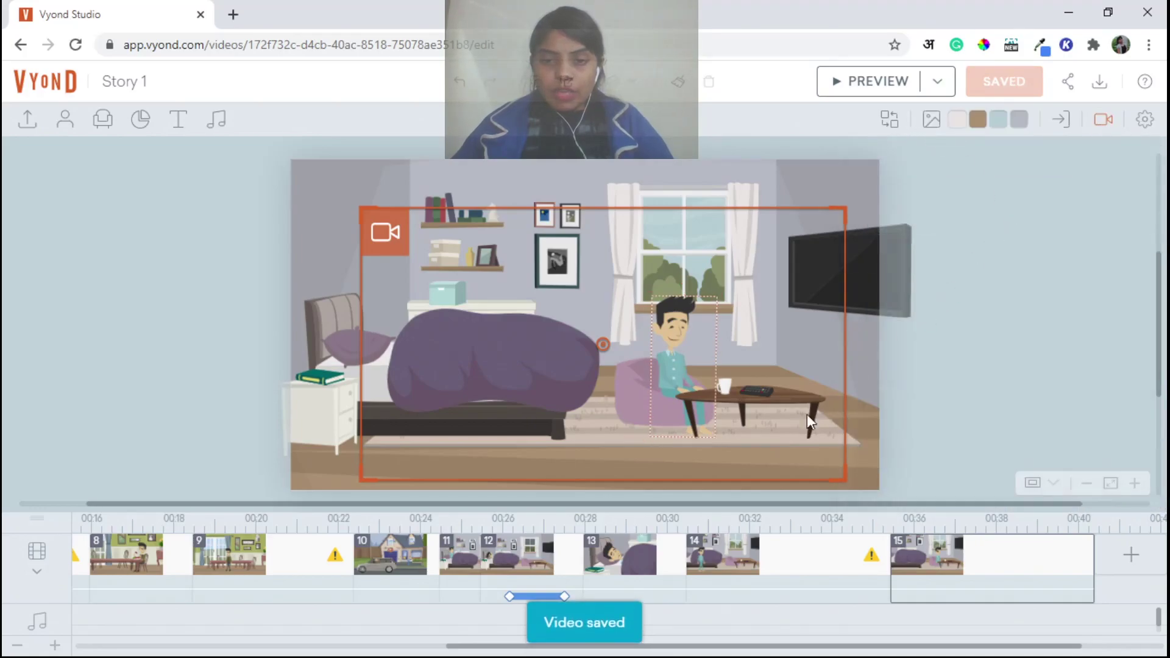
Compare the end of the man's walking path in scene 14 with his seated position in scene 15
click(844, 583)
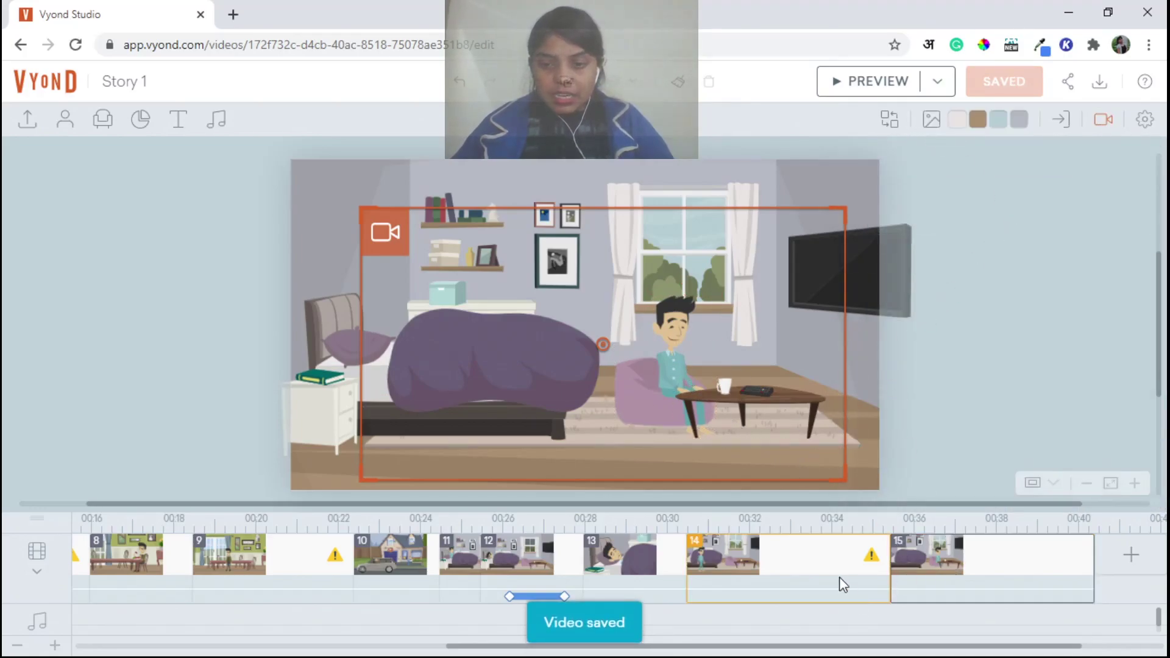
click(453, 321)
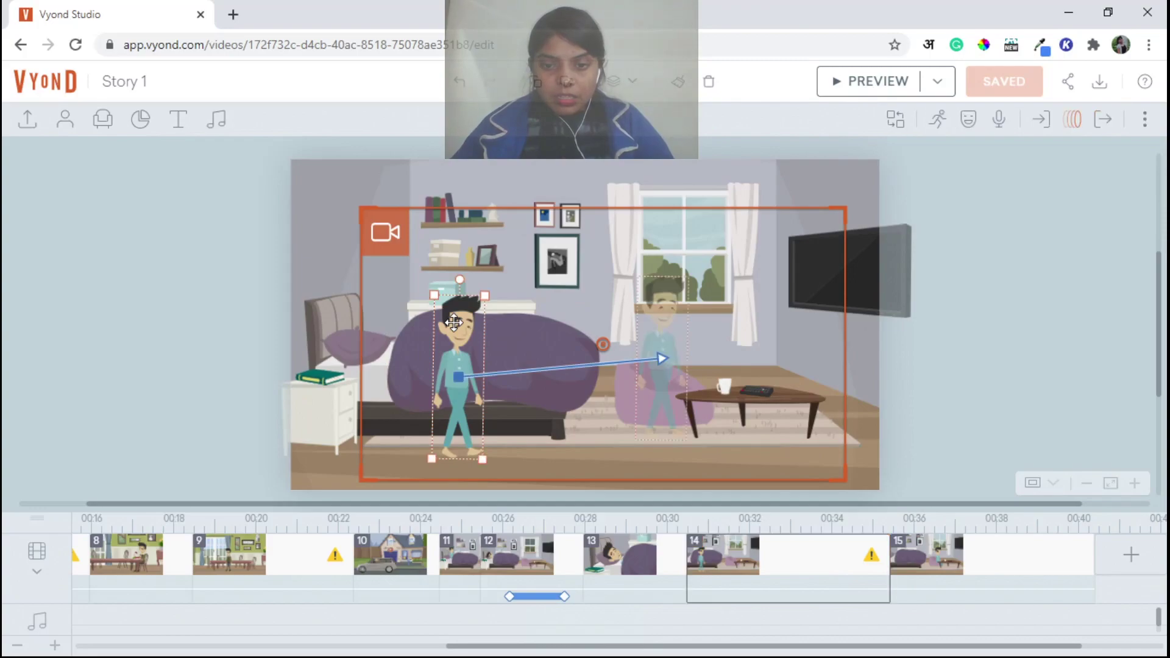
click(926, 569)
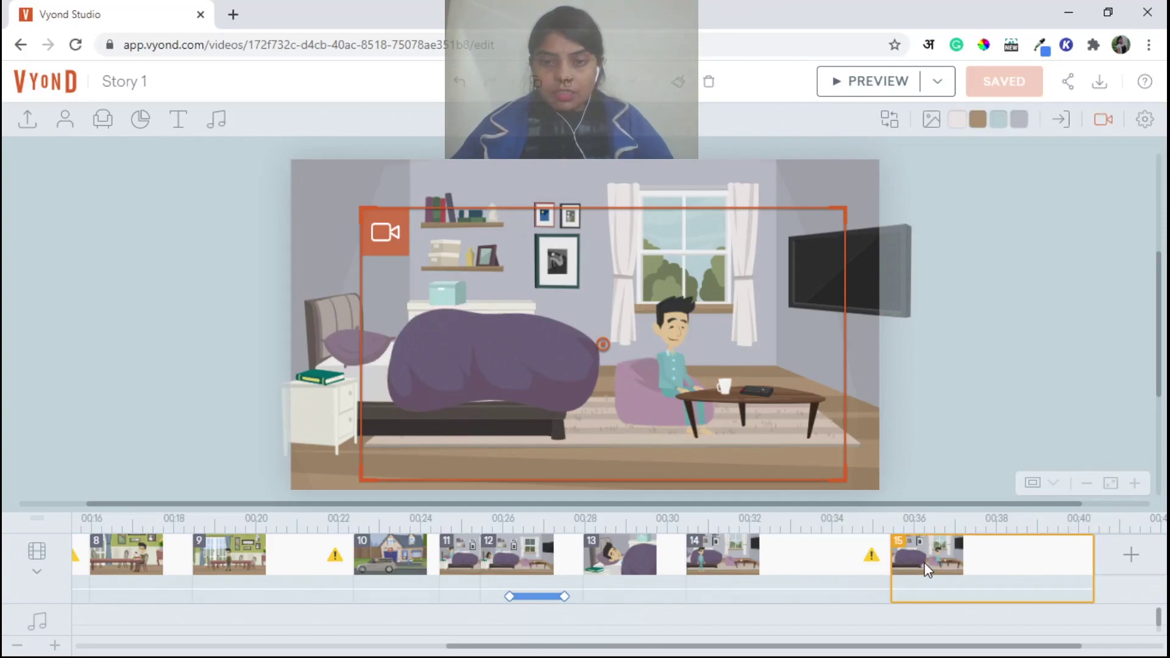
click(853, 572)
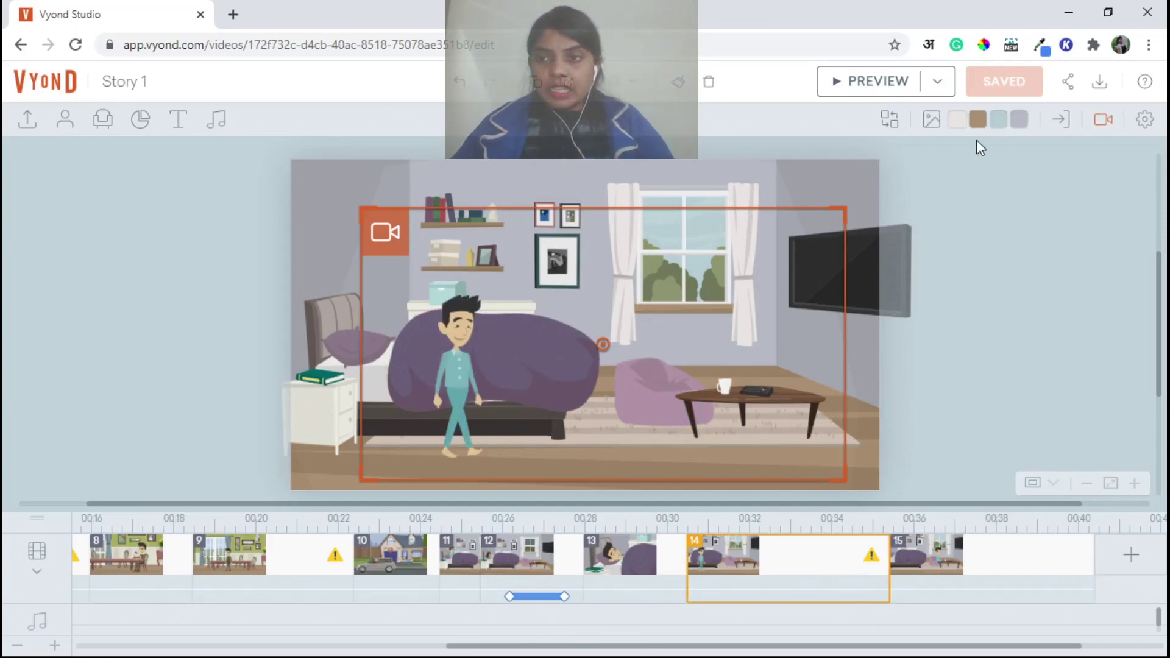
click(864, 84)
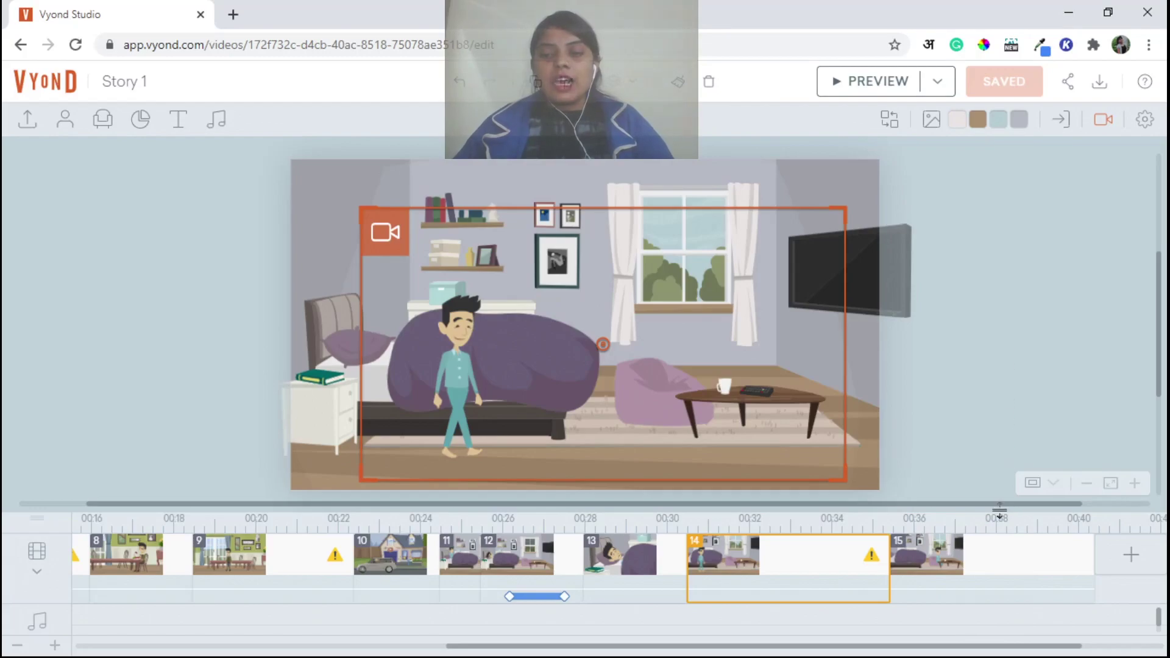
Add a camera movement to scene 15 ending in a frame of about 351 × 198 px around the seated man and coffee table, and save
click(985, 551)
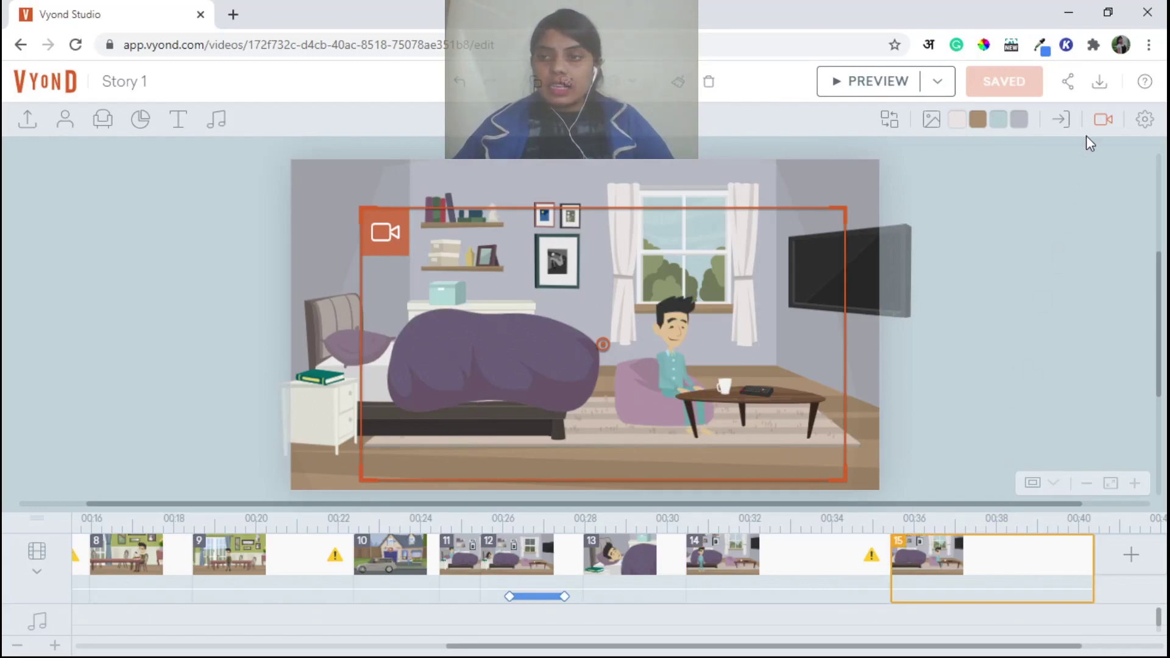
click(1102, 120)
click(1005, 269)
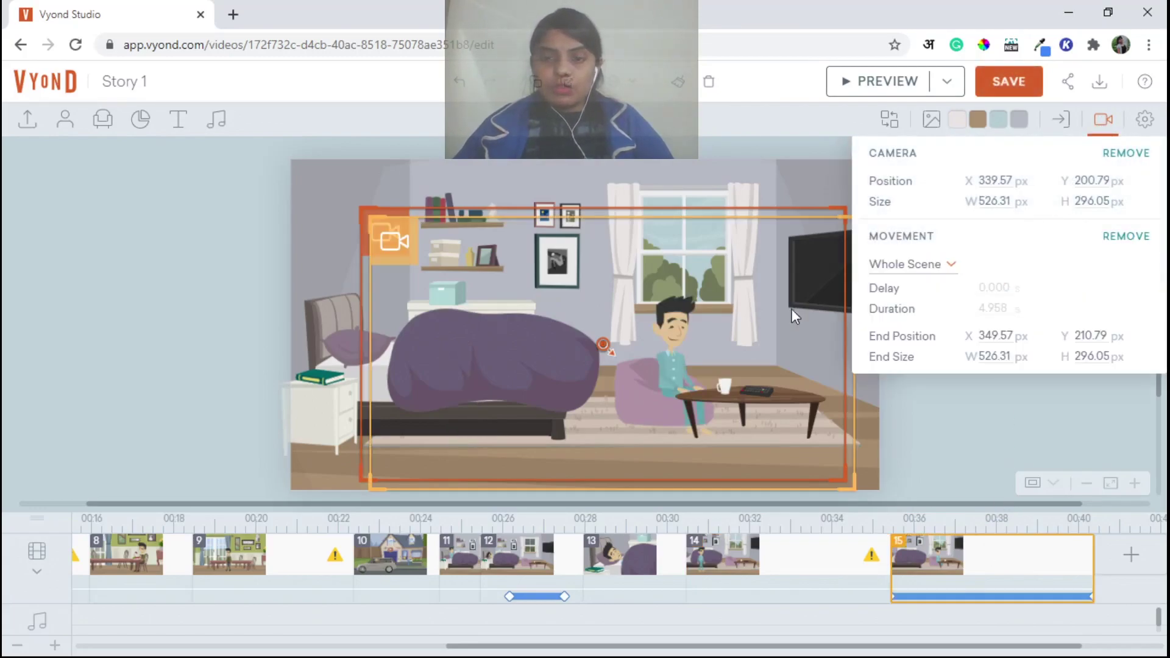
drag(436, 242, 470, 239)
drag(395, 209, 615, 295)
click(1032, 92)
click(1103, 118)
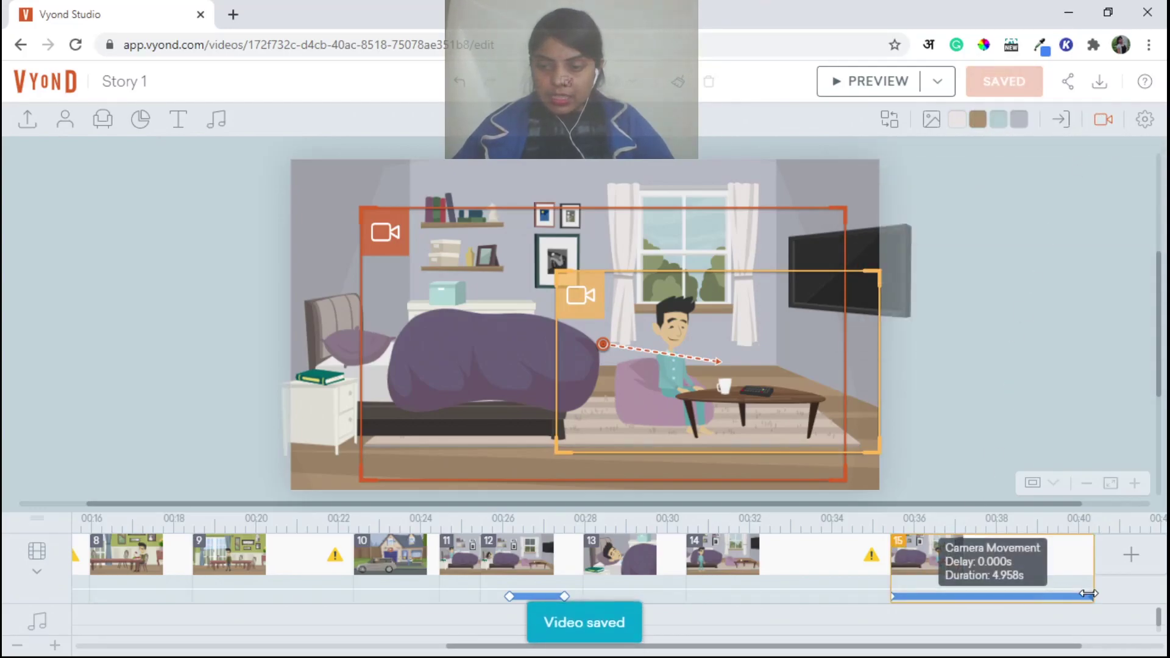
Set scene 15's camera movement to a delay of 0.333 s and a duration of 1.333 s
drag(895, 595, 906, 596)
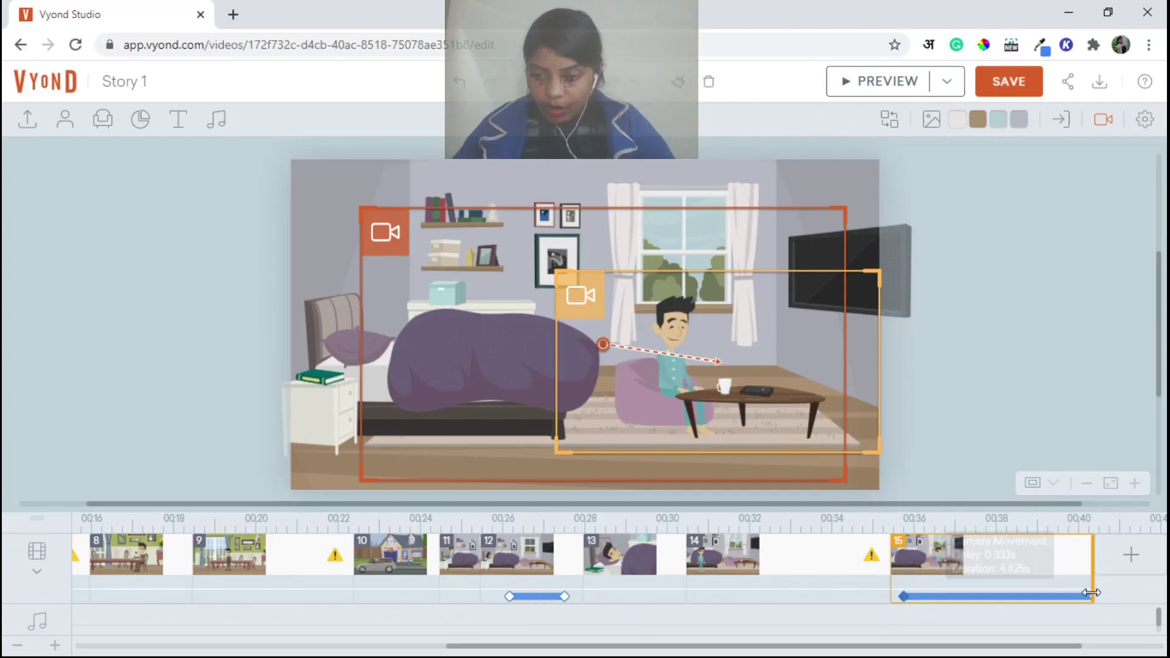
drag(1091, 596, 956, 596)
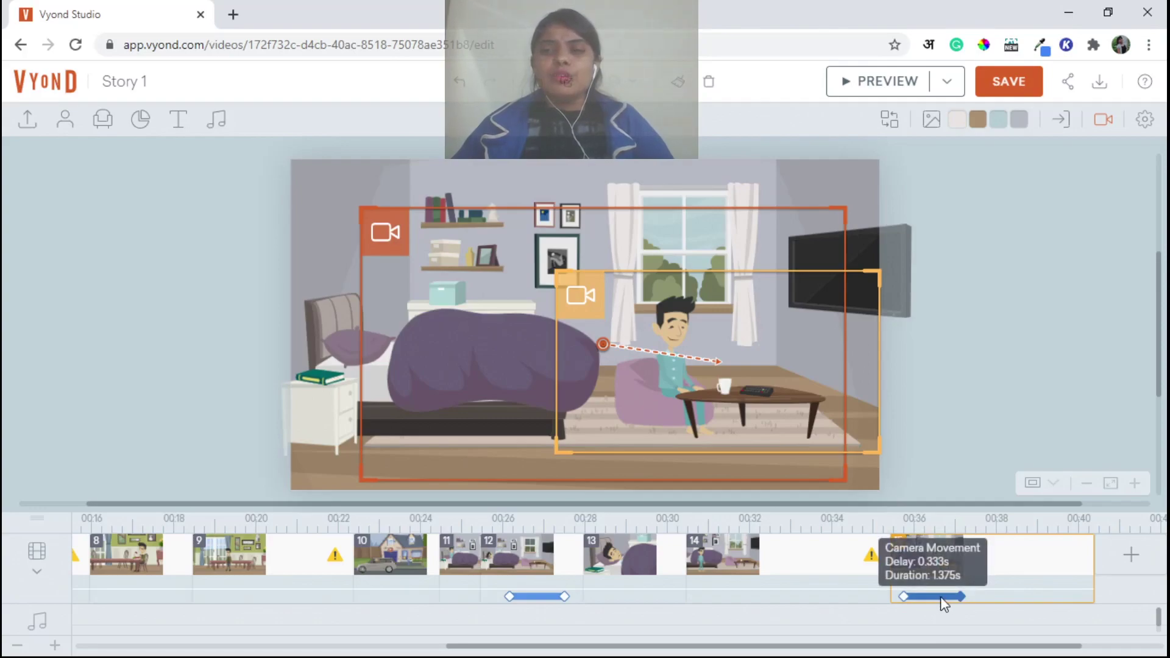
click(1103, 119)
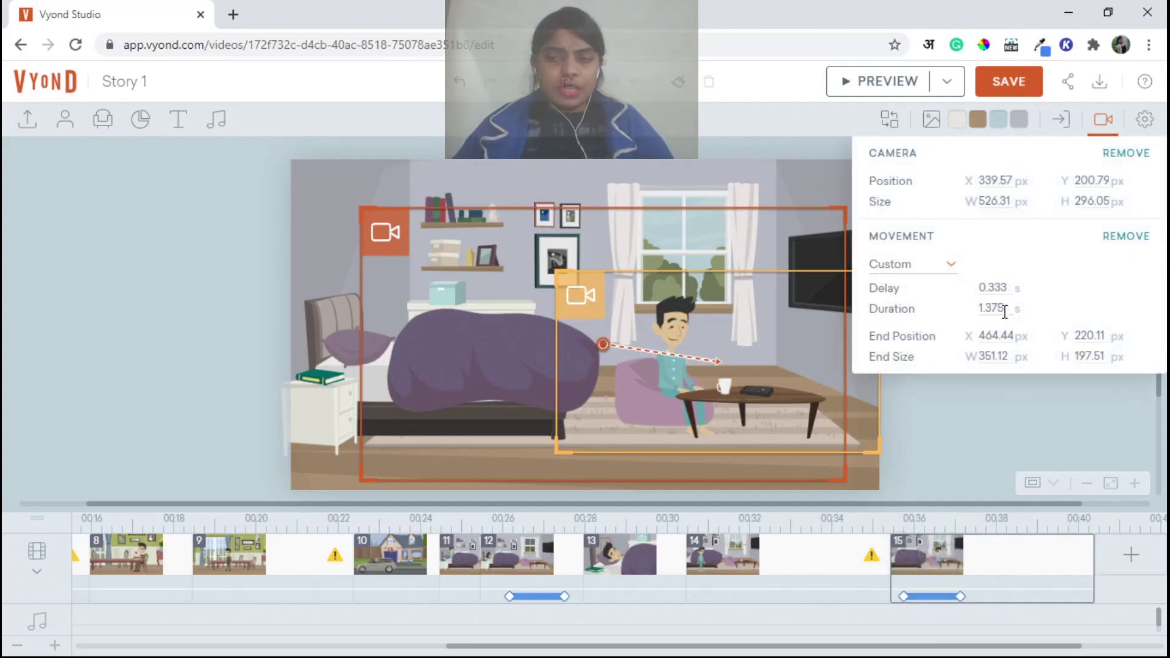
click(1100, 119)
mouse_move(947, 598)
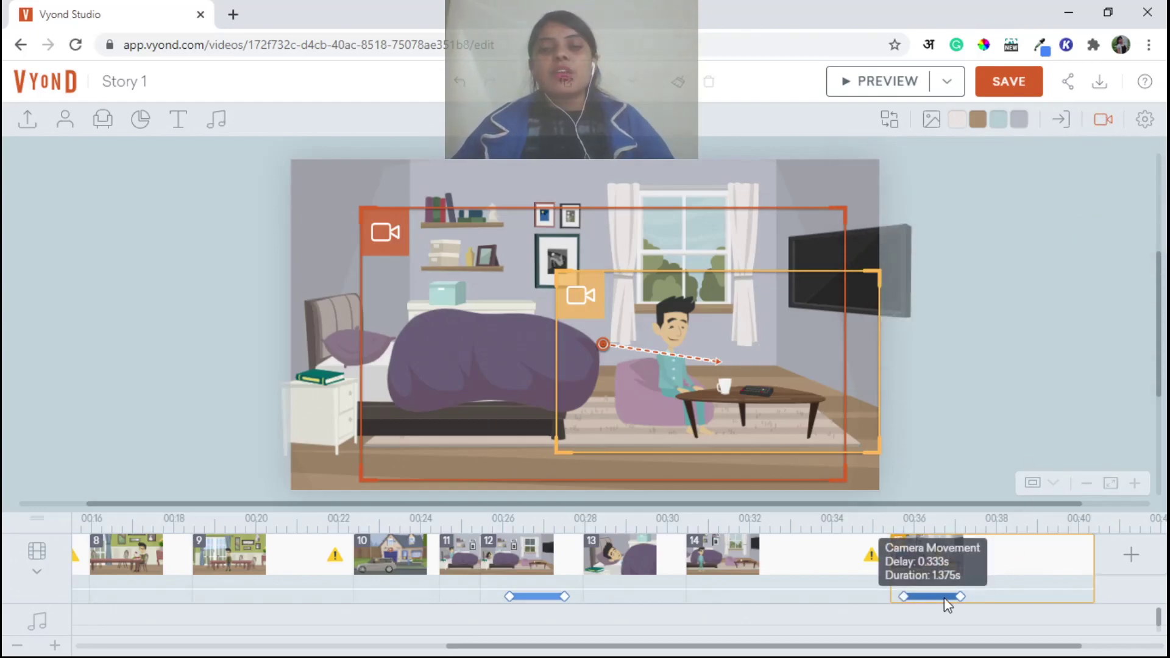
drag(961, 597, 958, 596)
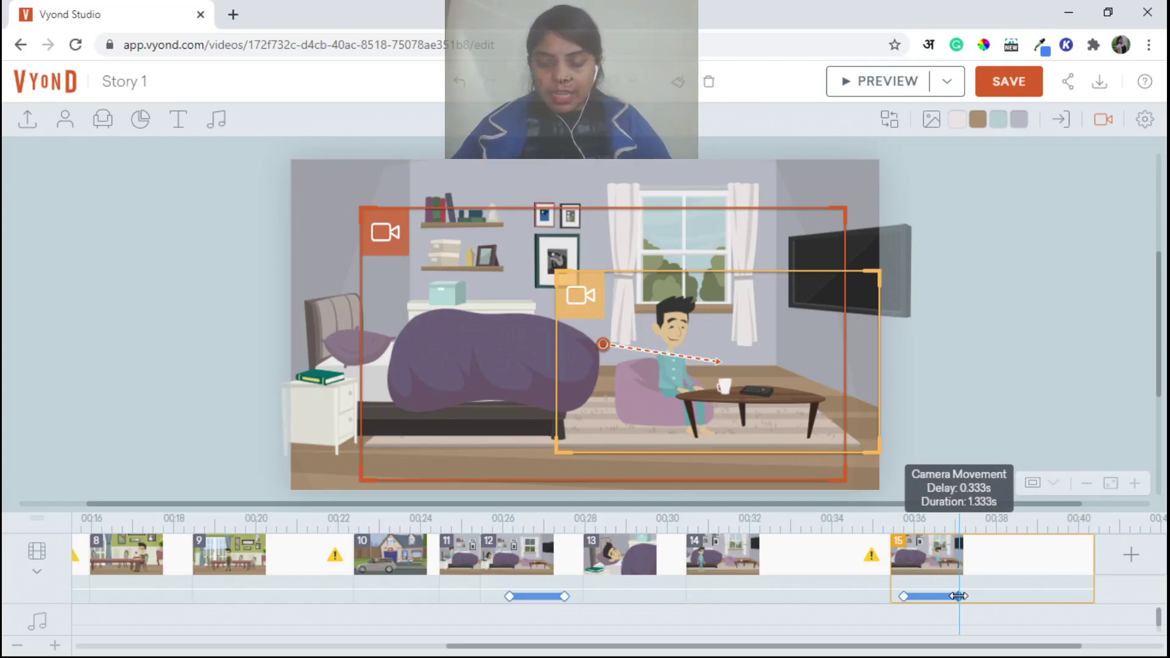
Trim scene 15 to end just after its camera movement, and add scene 16 as a continuation of it
drag(1093, 585, 975, 585)
mouse_move(1025, 555)
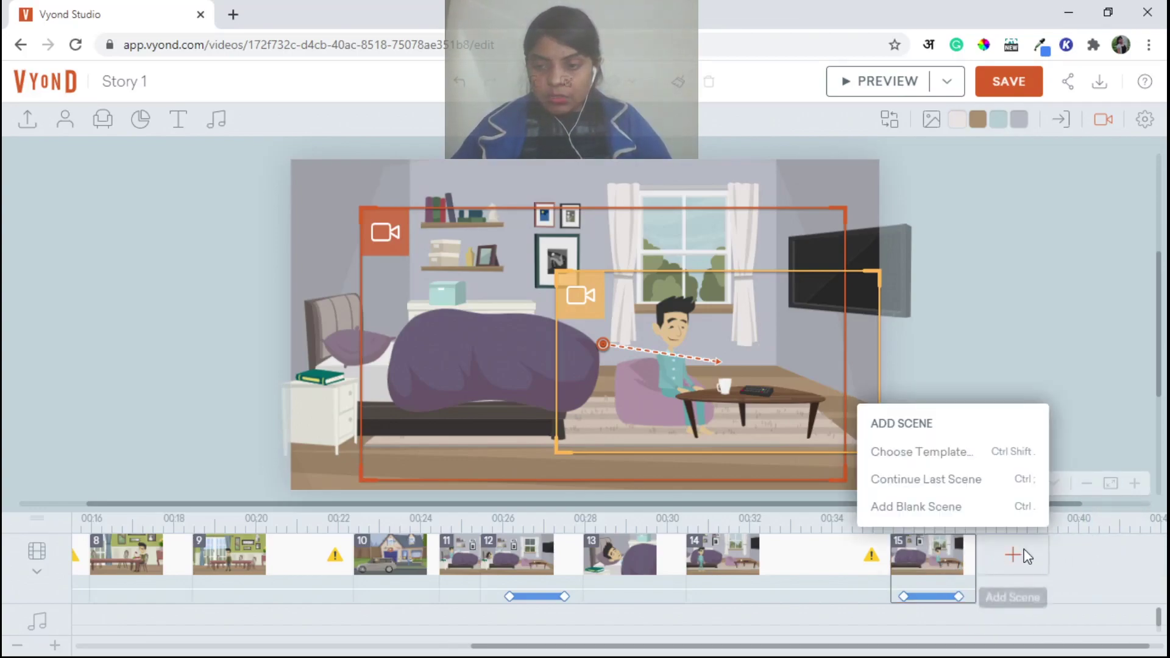
click(1014, 479)
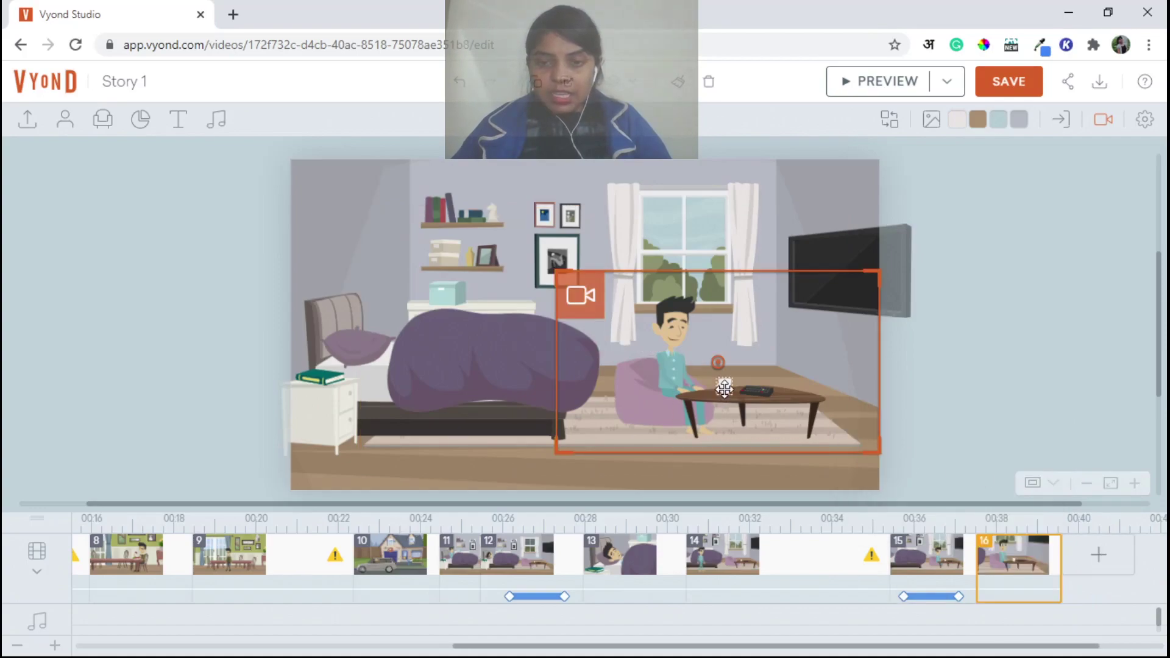
Search the seated man's actions in scene 16 for "drink" and browse the seated drinking poses
click(666, 329)
click(936, 119)
click(942, 158)
text(drinl)
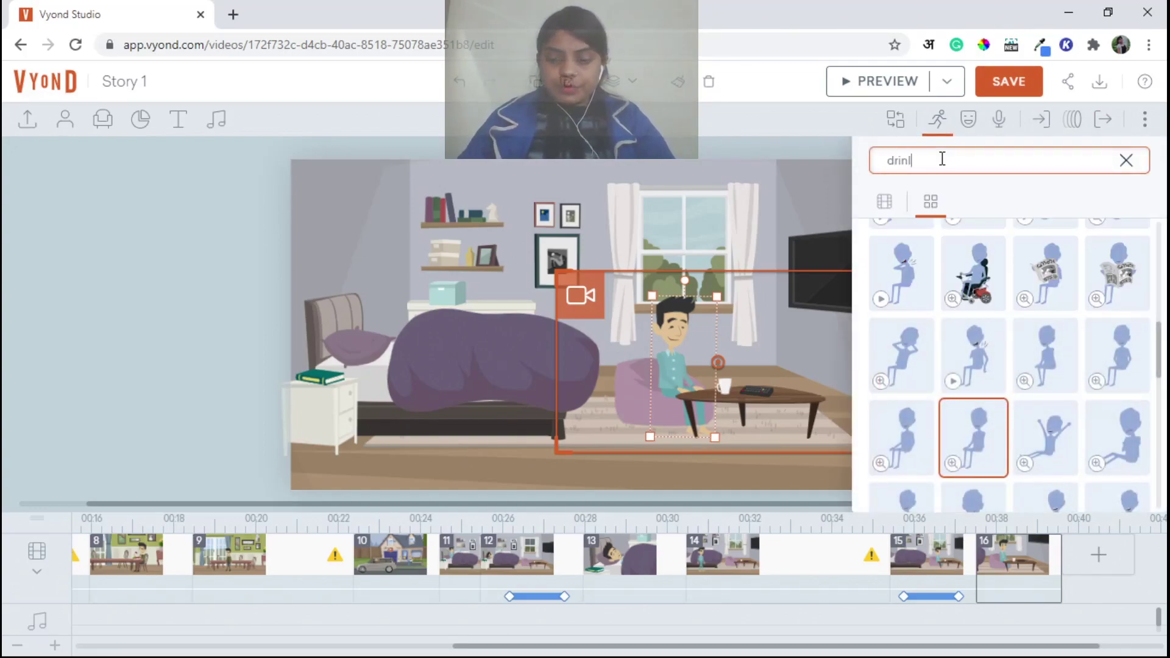
text(k)
key(Return)
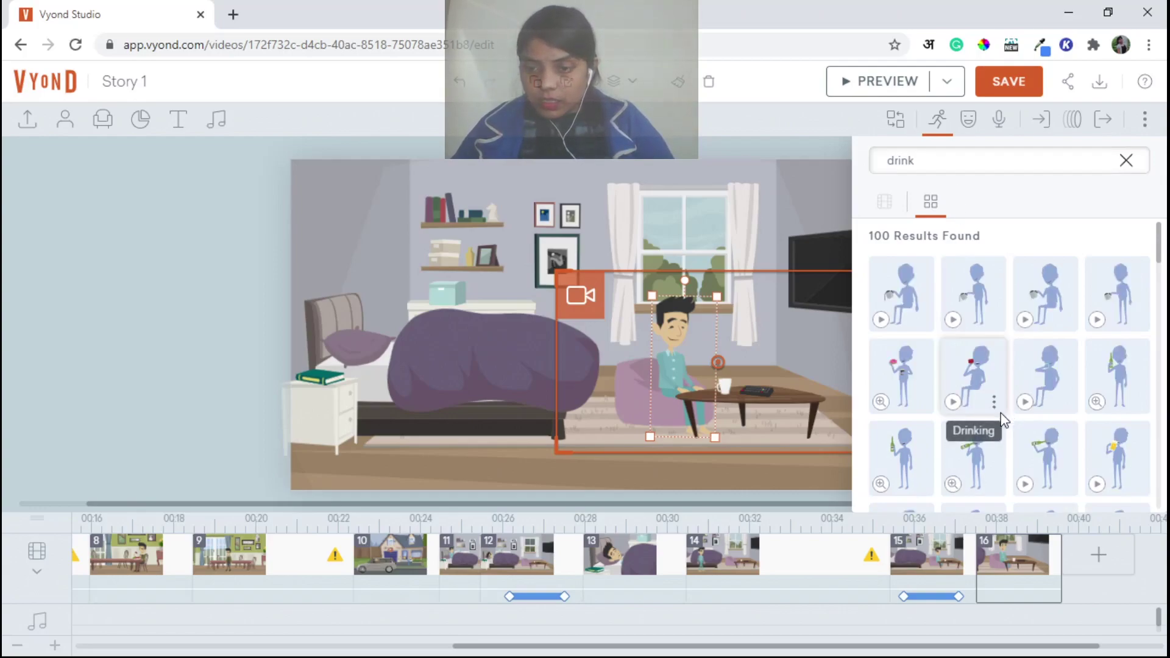
scroll(1000, 414, down, 5)
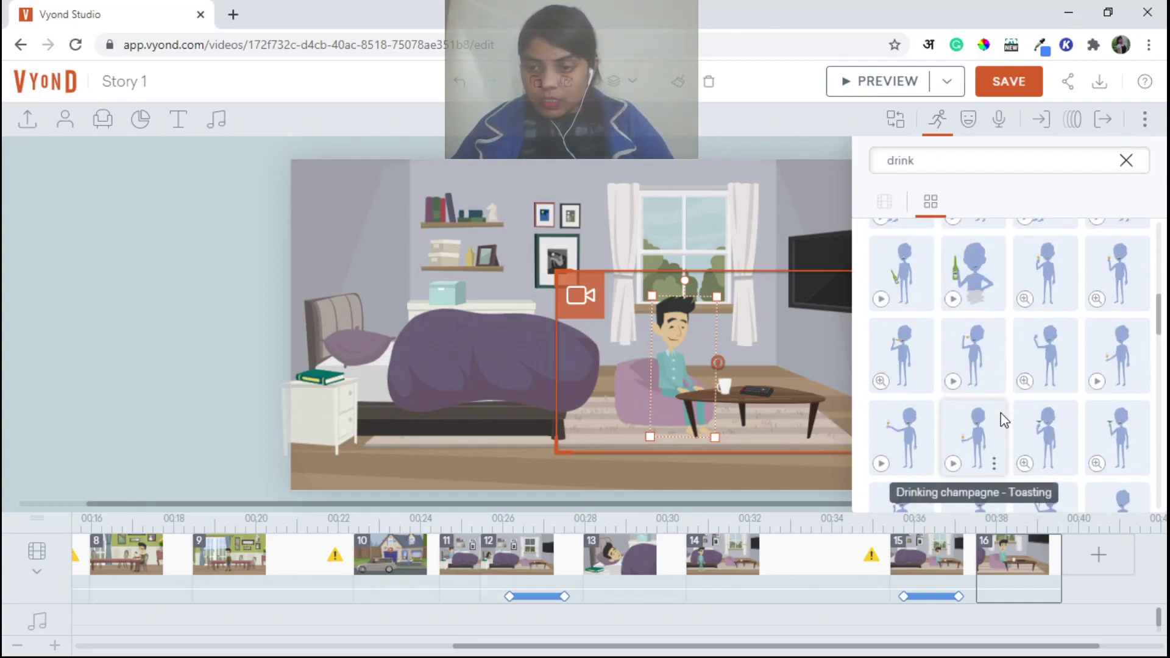
scroll(1004, 421, down, 3)
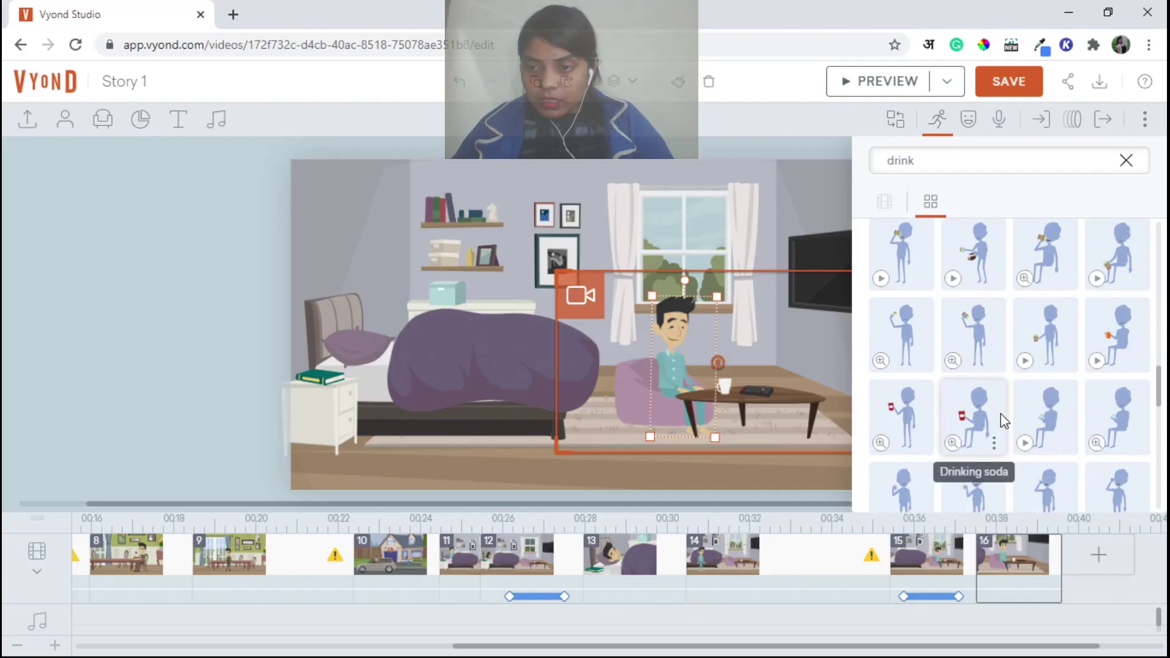
scroll(1004, 421, up, 8)
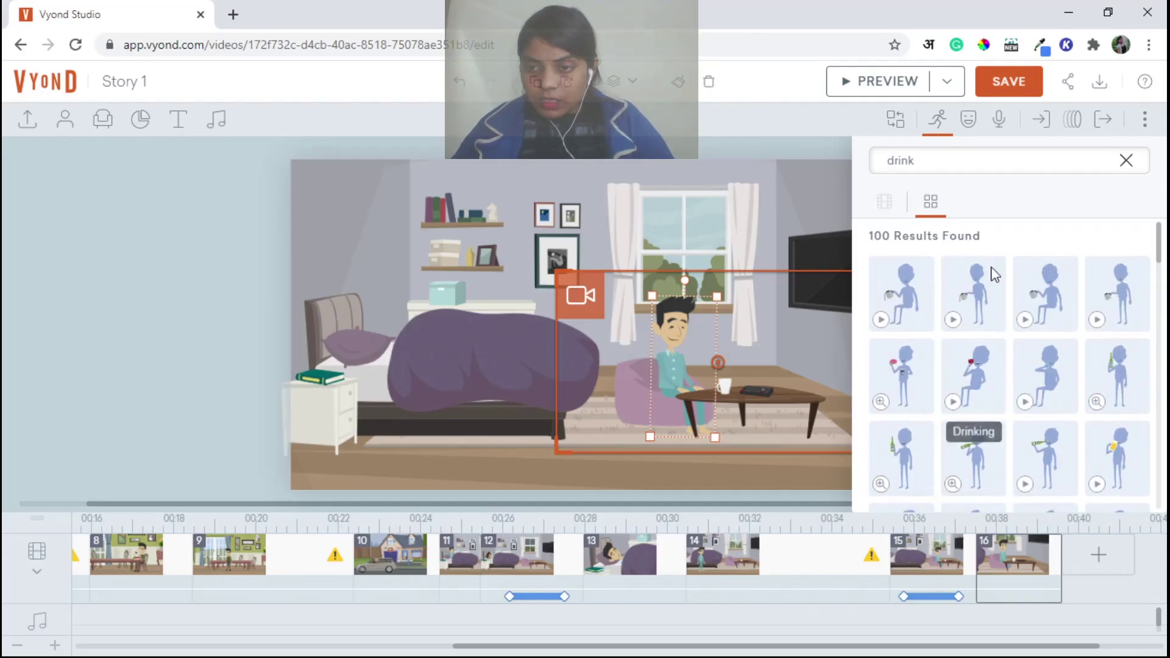
Search the actions for "tea" and give the seated man in scene 16 the animated seated tea-drinking action
click(949, 155)
text(ea)
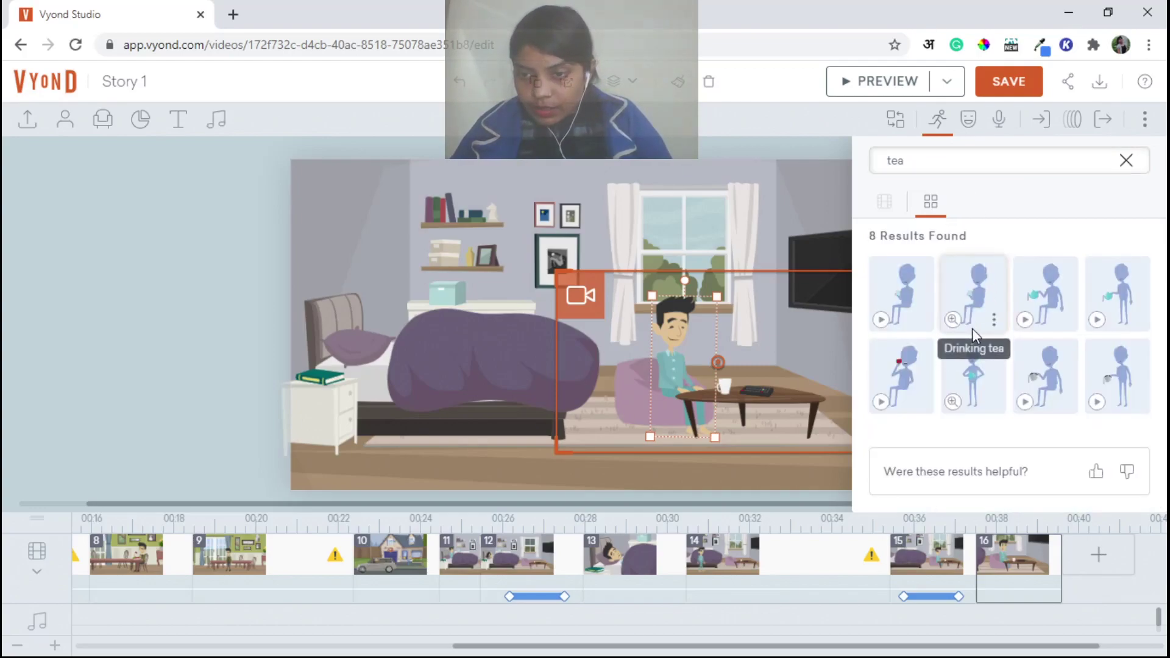
click(971, 297)
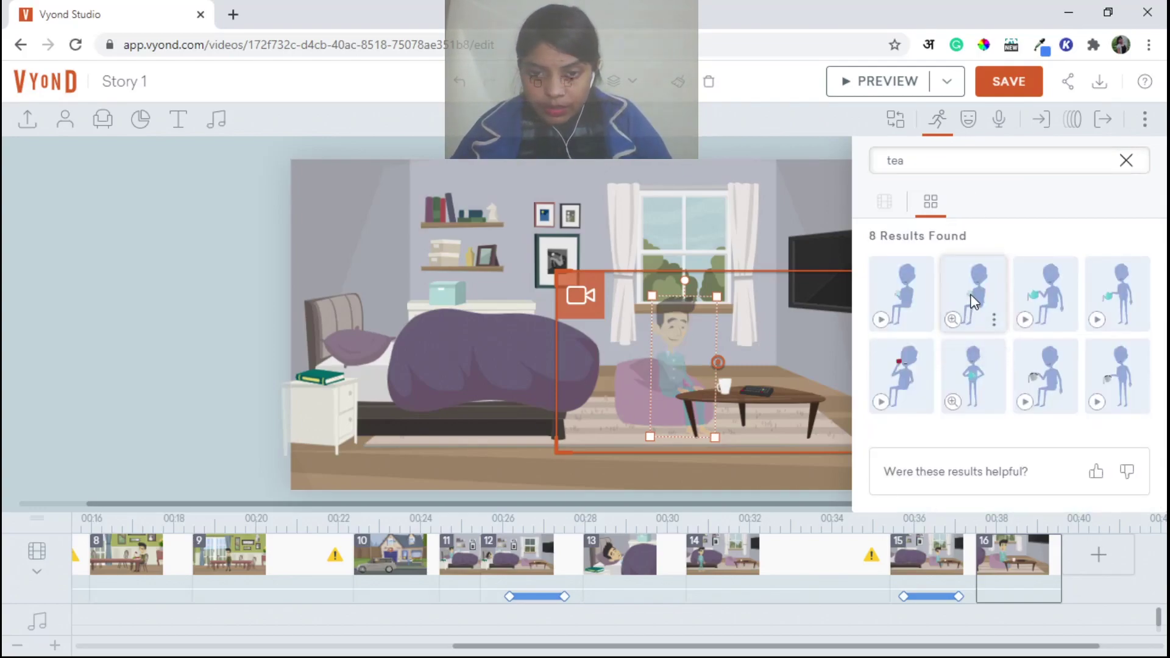
click(917, 307)
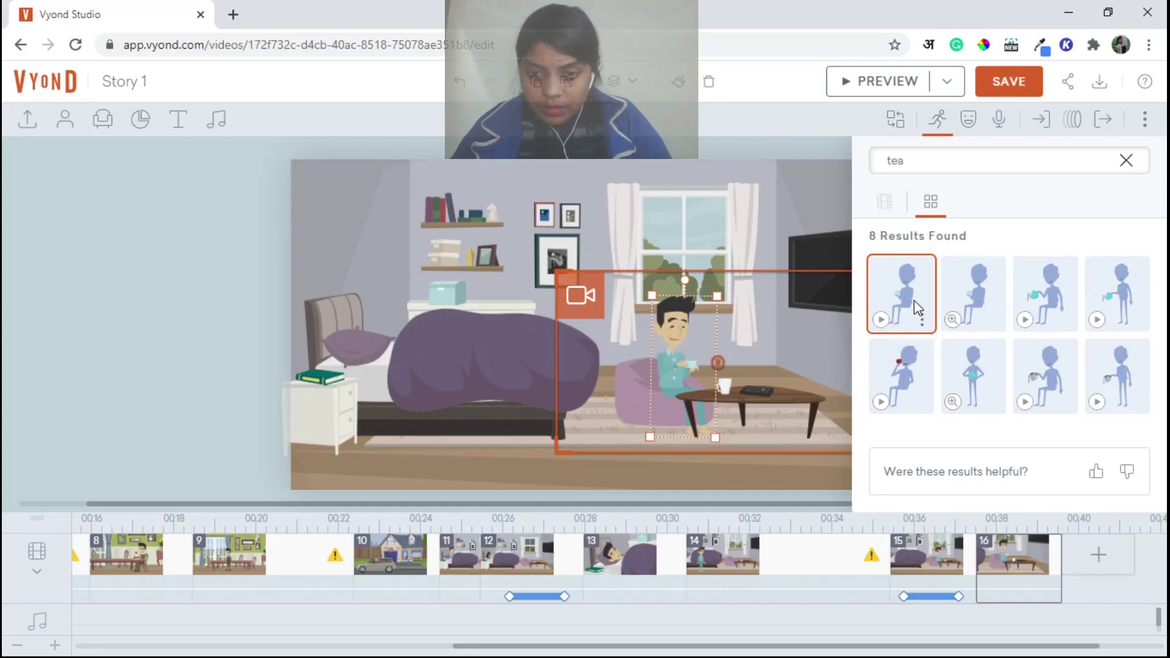
Search the props for "tea" and replace the white mug on scene 16's table with the turquoise teacup and saucer
click(940, 159)
click(941, 120)
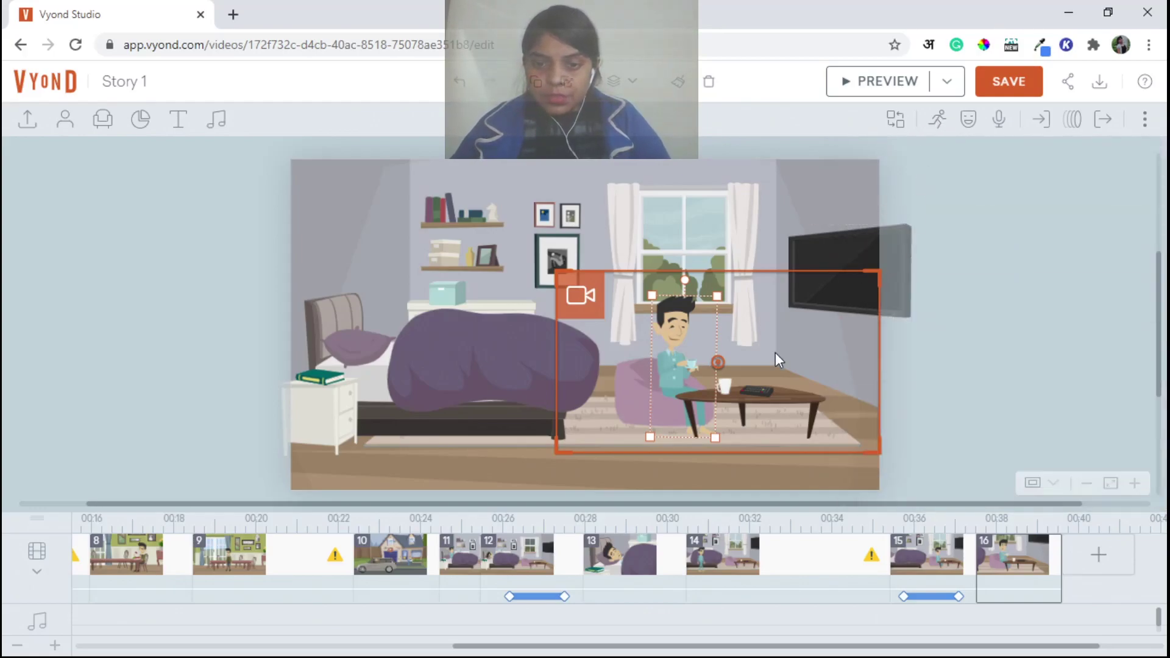
click(723, 386)
right_click(723, 388)
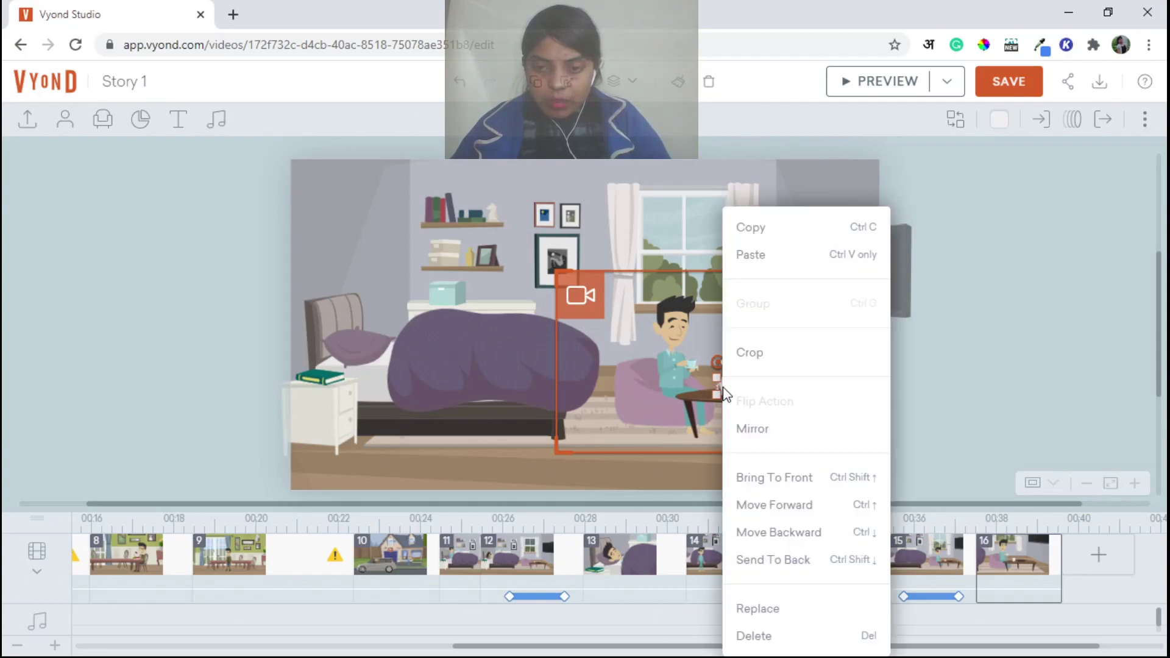
click(726, 394)
click(723, 387)
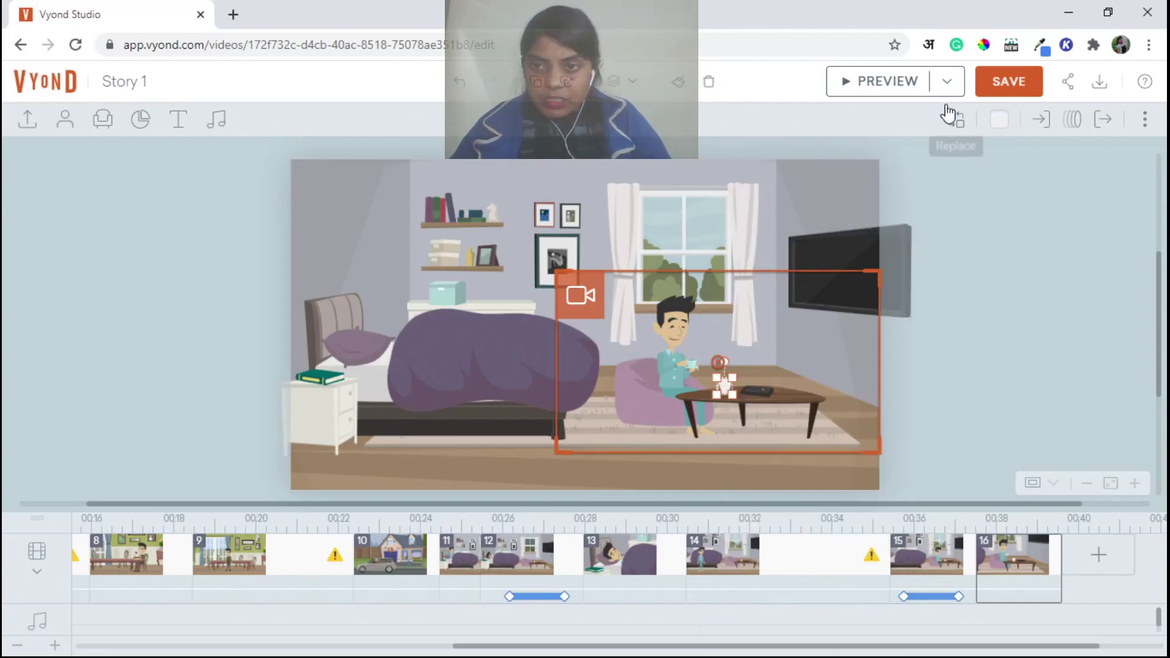
click(954, 119)
text(tea)
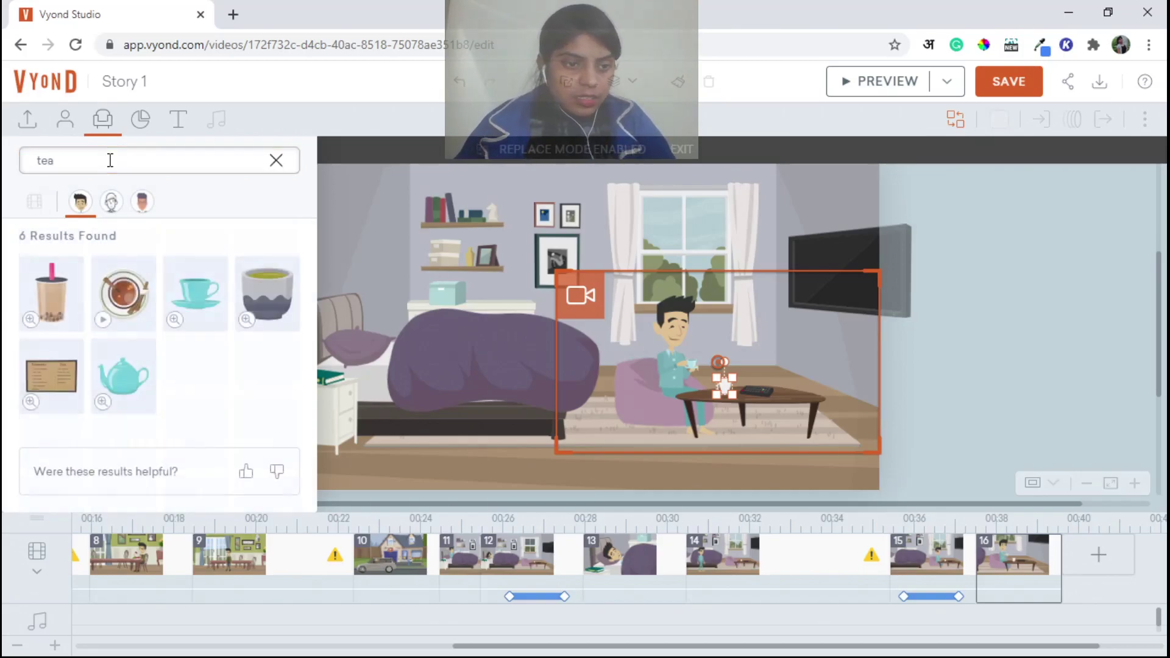
click(192, 311)
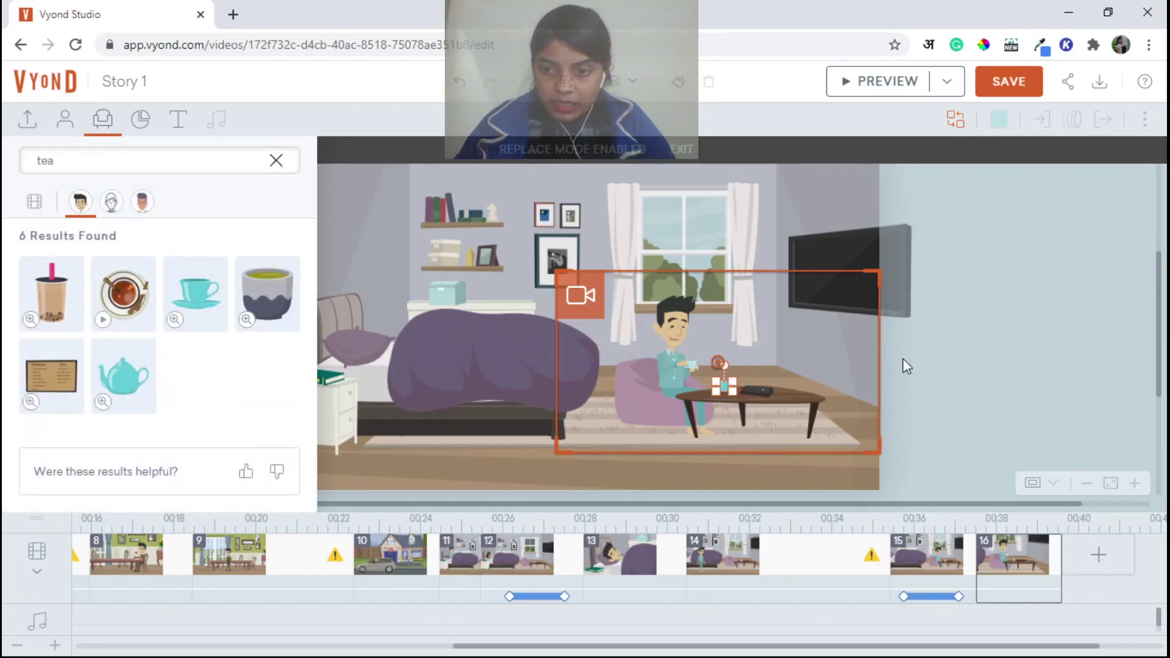
click(724, 387)
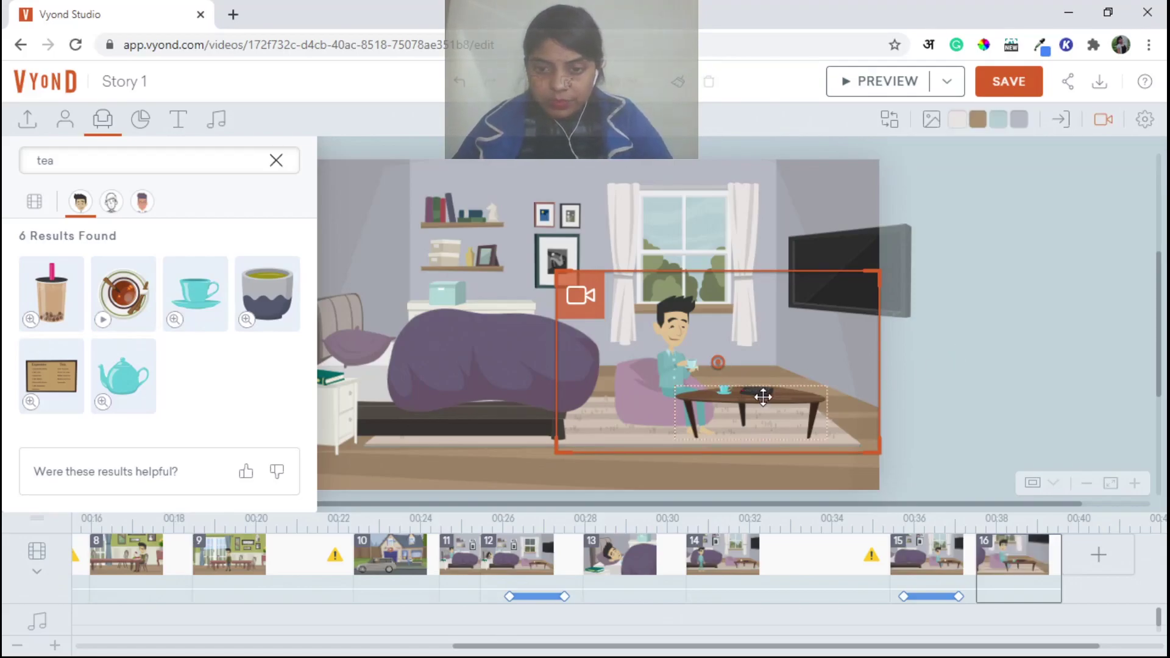
Try to match the table teacup's color to the man's cup with the eyedropper, sampling #76ABB1
right_click(722, 387)
click(756, 227)
click(1042, 256)
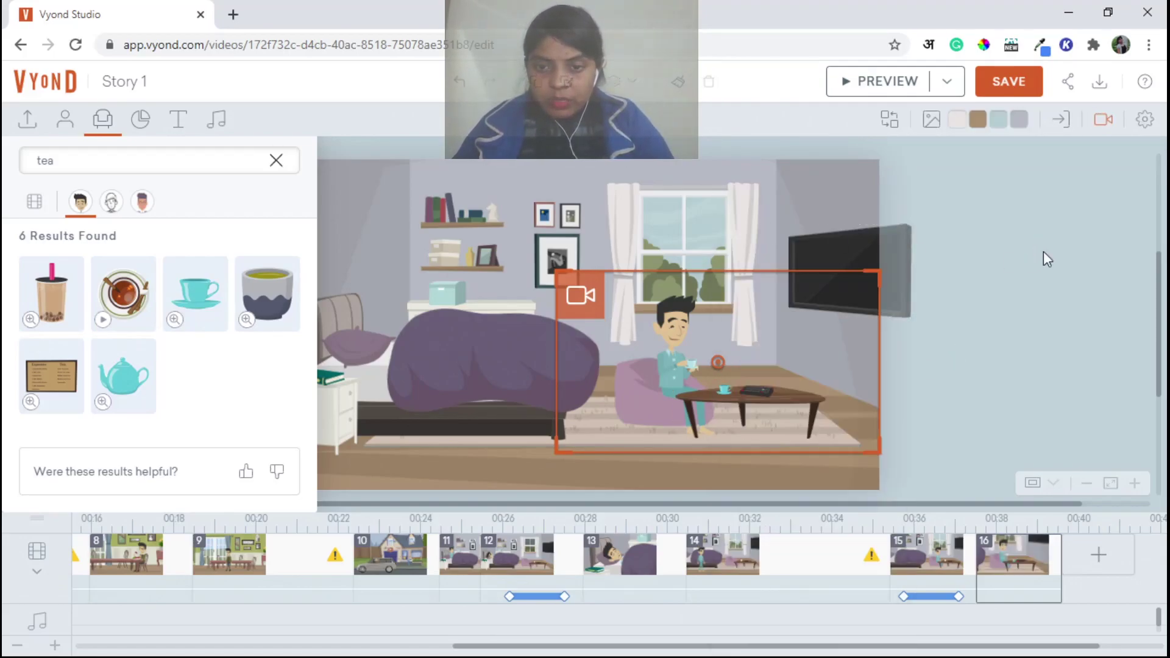
click(728, 391)
click(1000, 119)
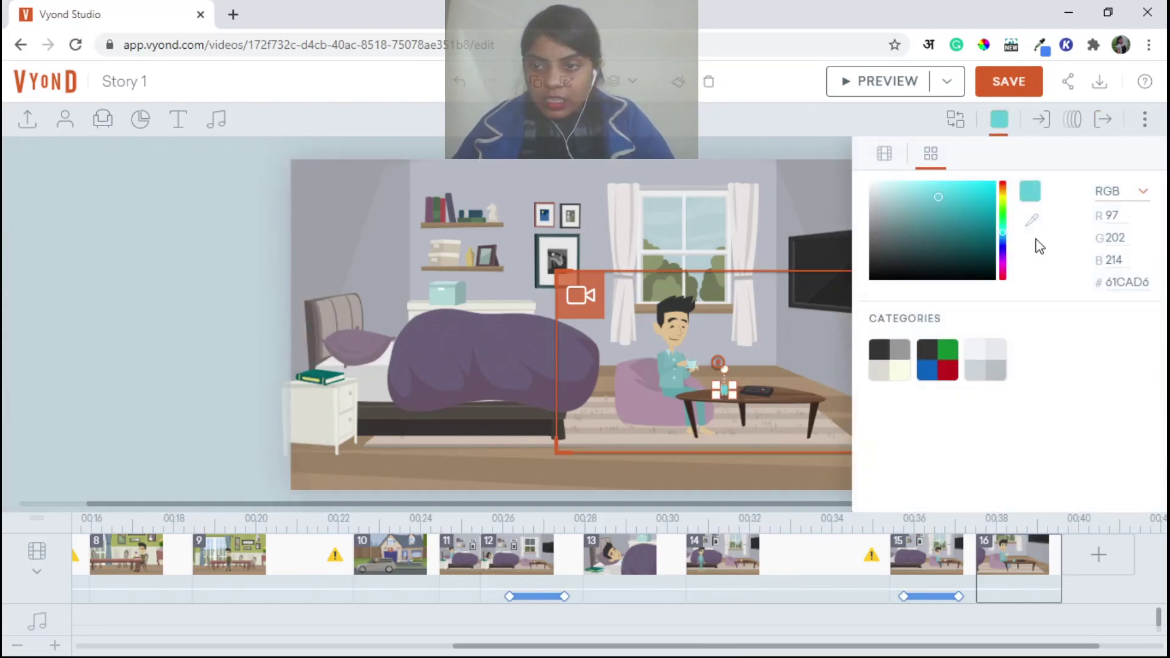
click(1030, 220)
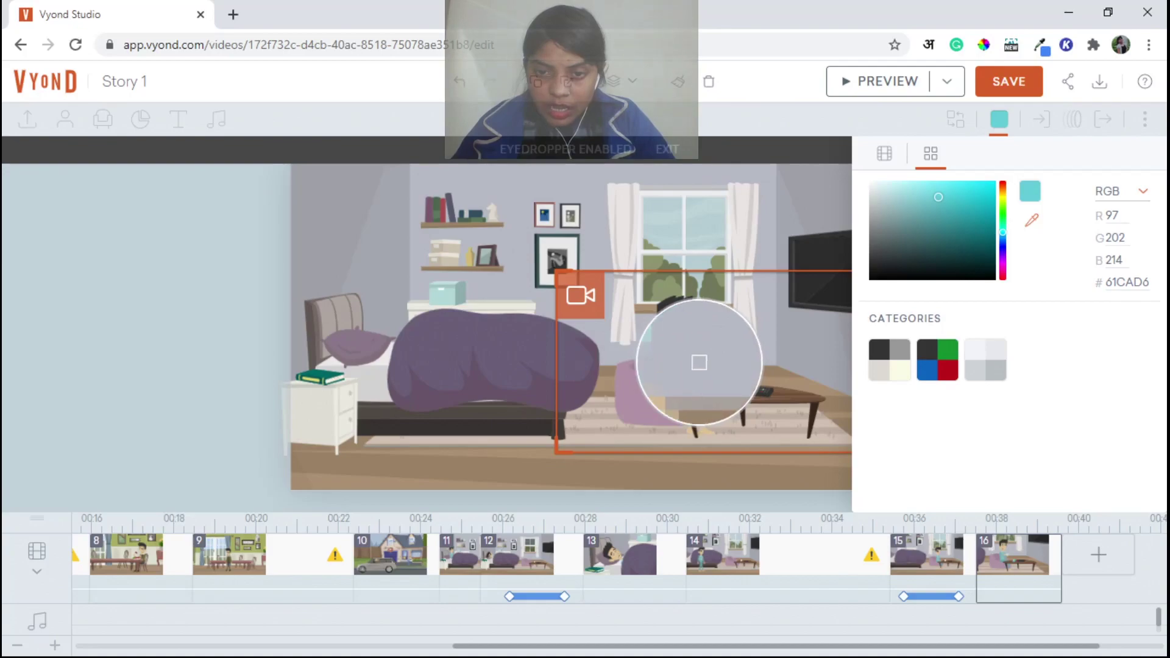
click(686, 374)
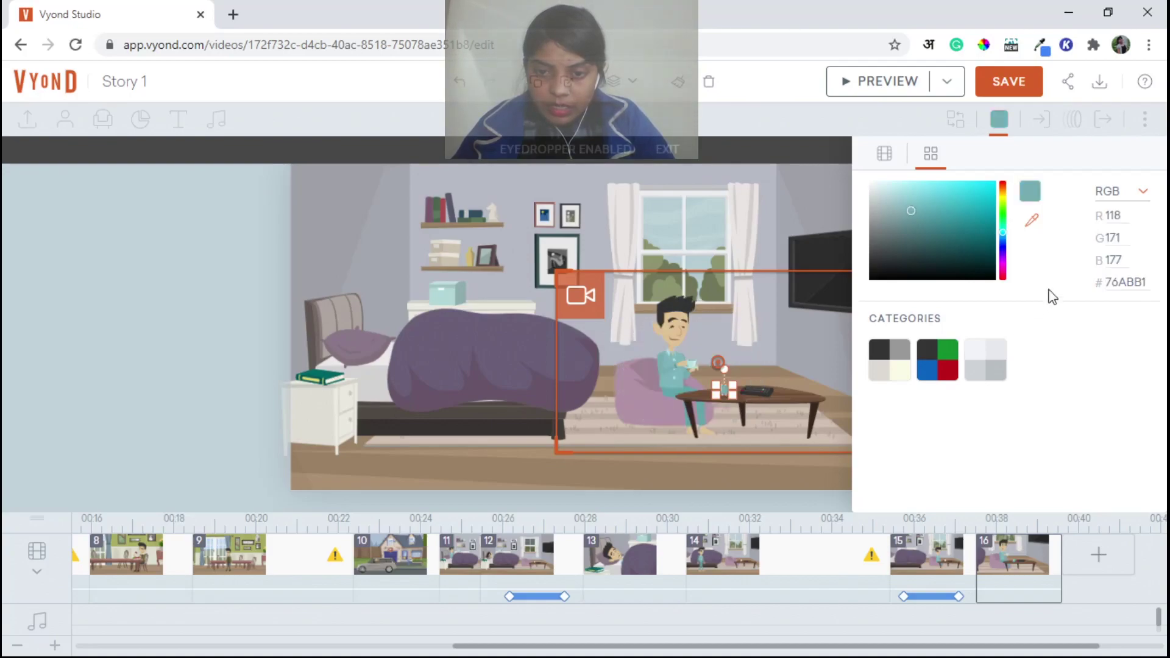
click(1049, 237)
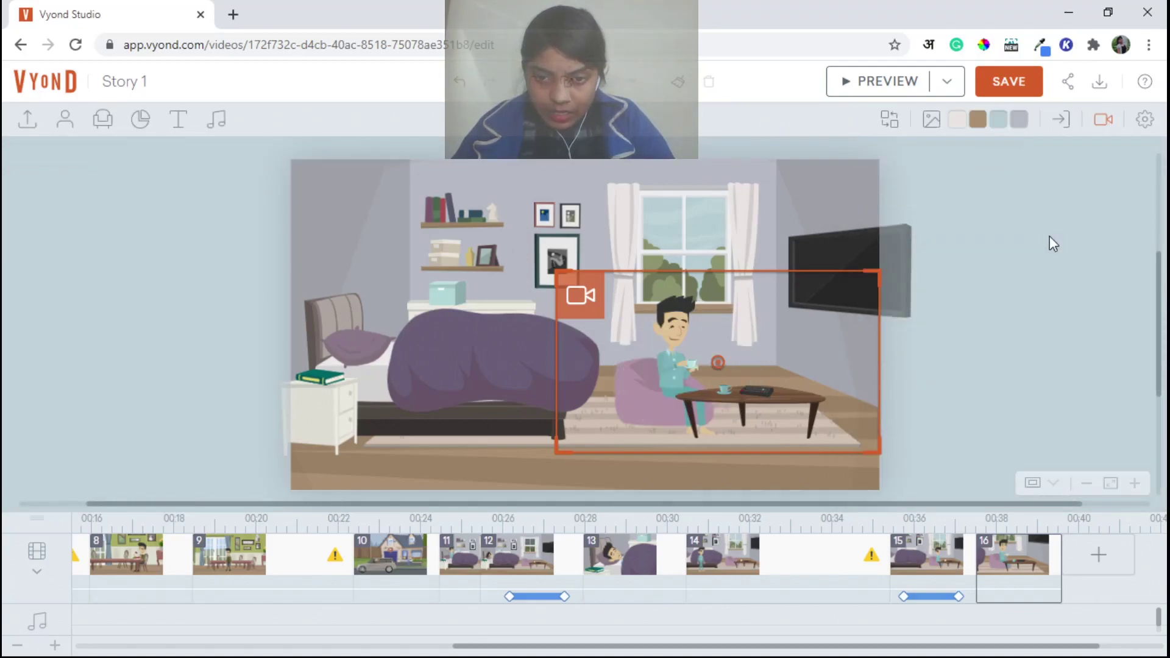
Recolor the teacup on scene 16's table to #B3E2E7 by sampling the cup in the man's hand with the eyedropper
click(721, 390)
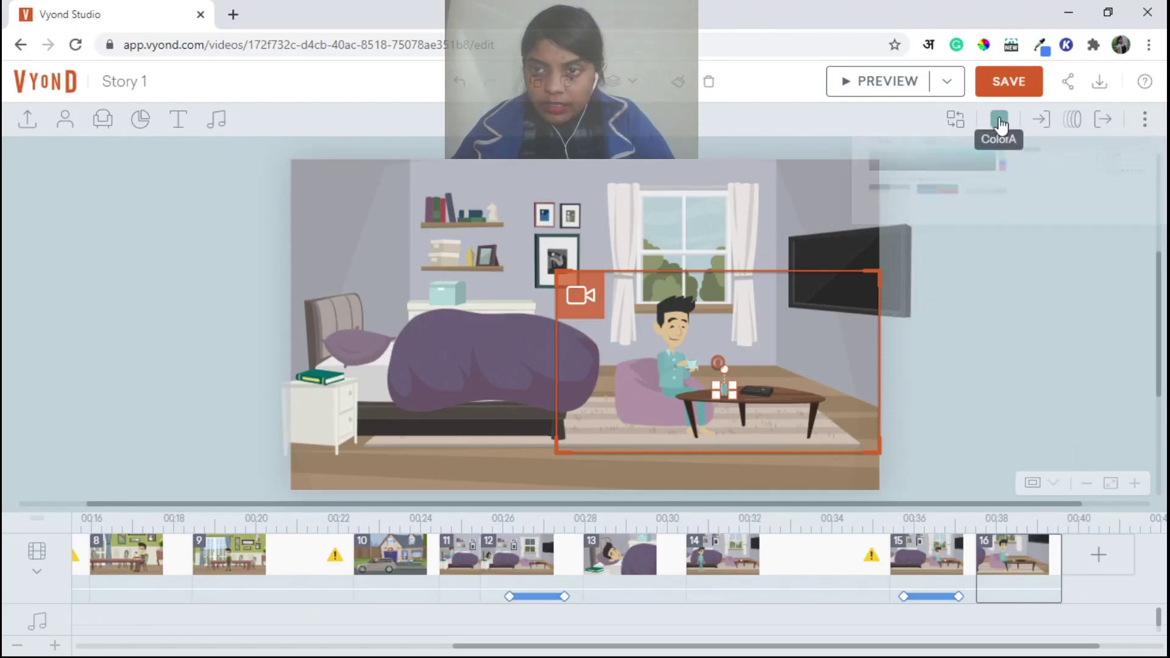
click(998, 121)
click(999, 125)
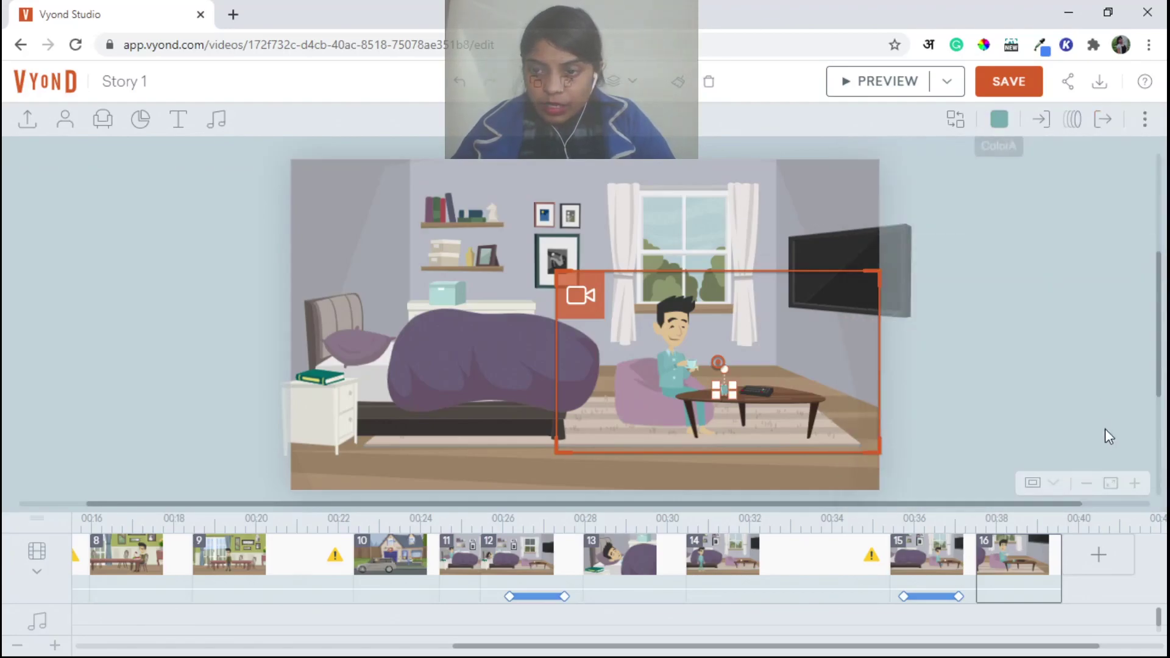
click(1134, 484)
click(1134, 485)
scroll(1008, 433, down, 2)
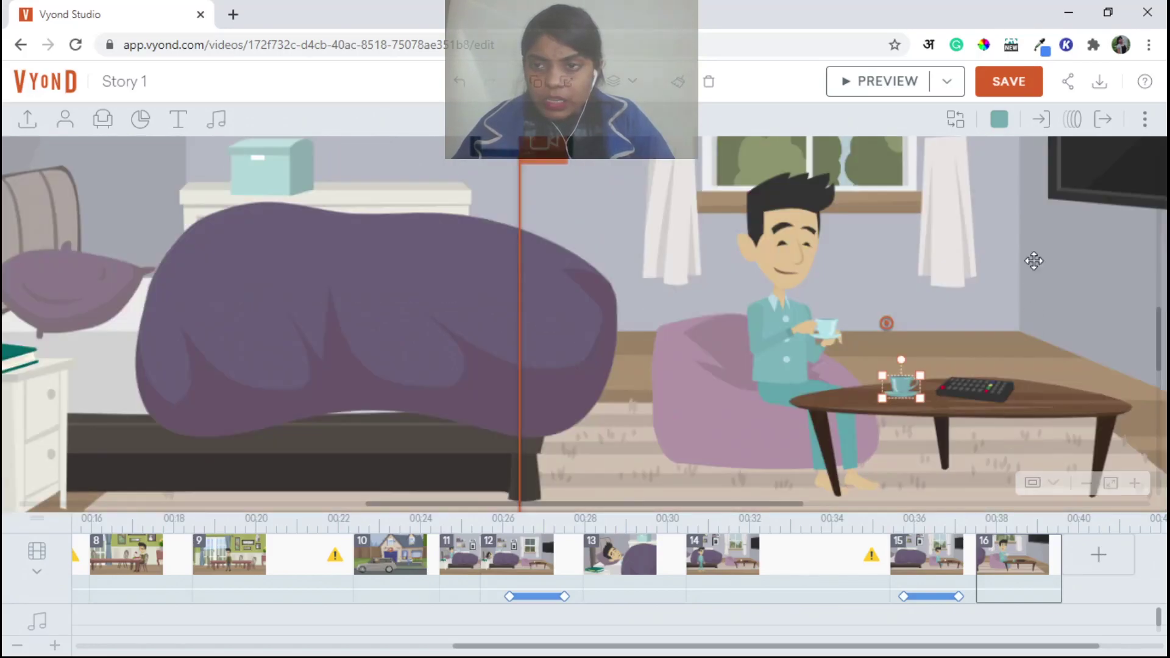
click(999, 120)
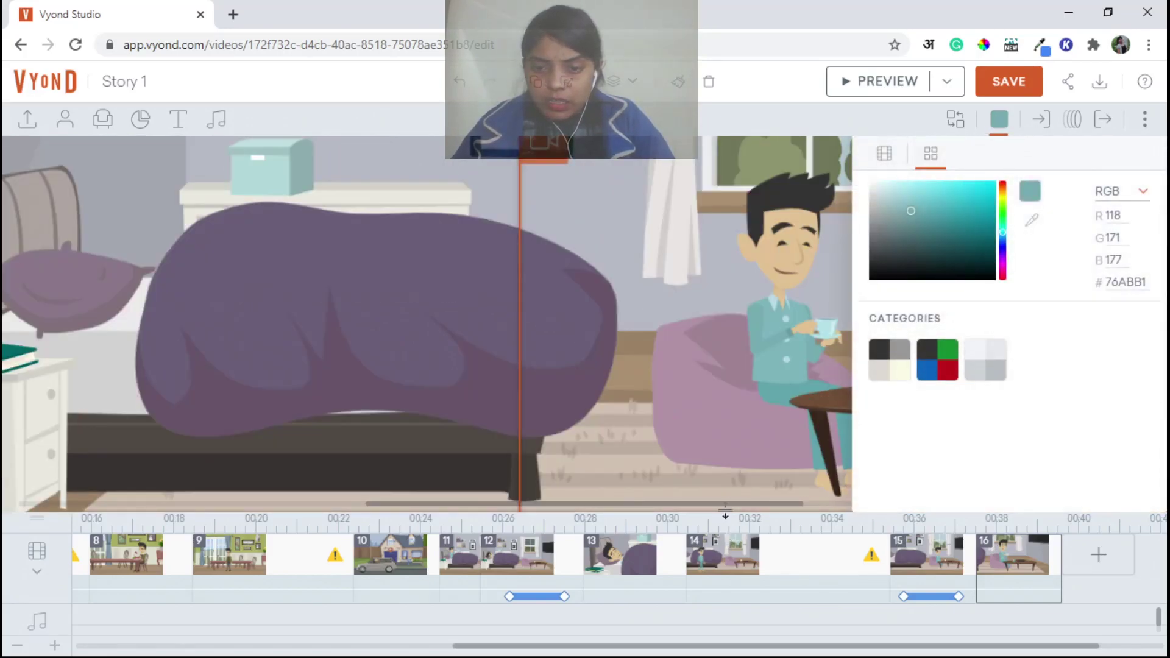
drag(725, 503, 856, 503)
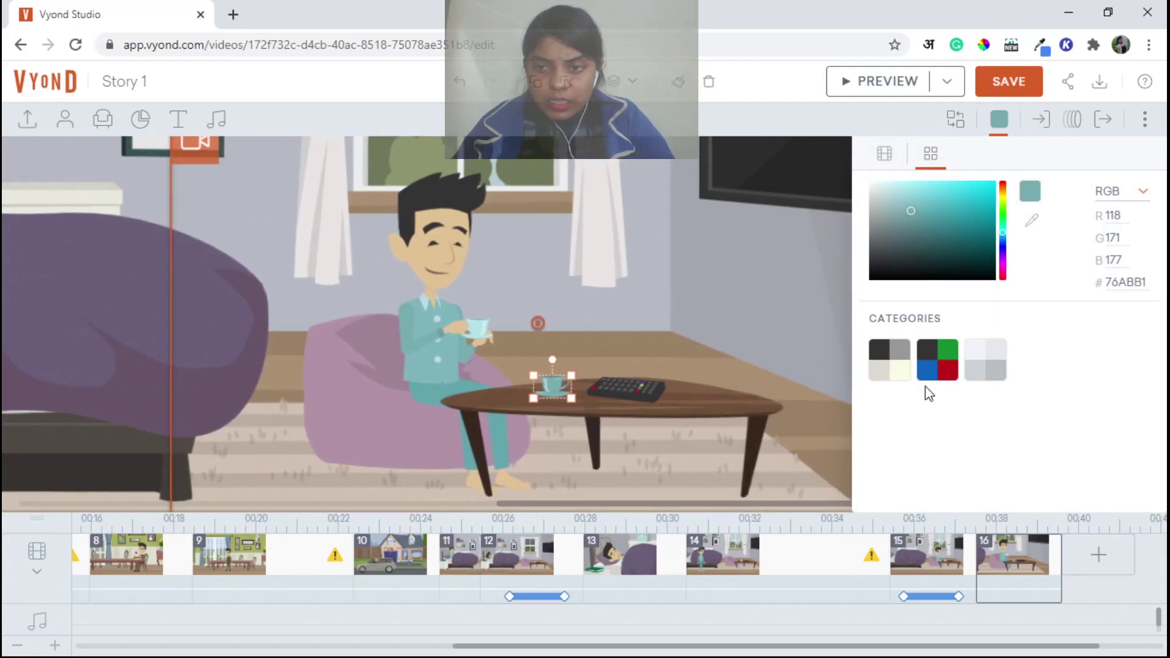
click(1029, 220)
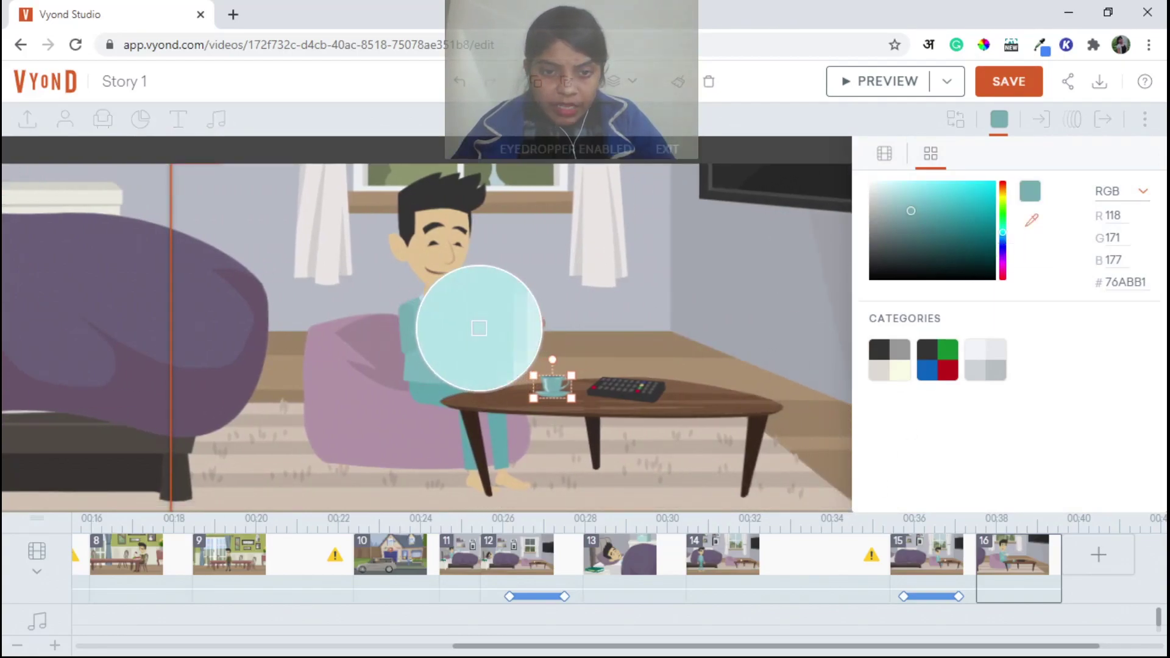
click(479, 328)
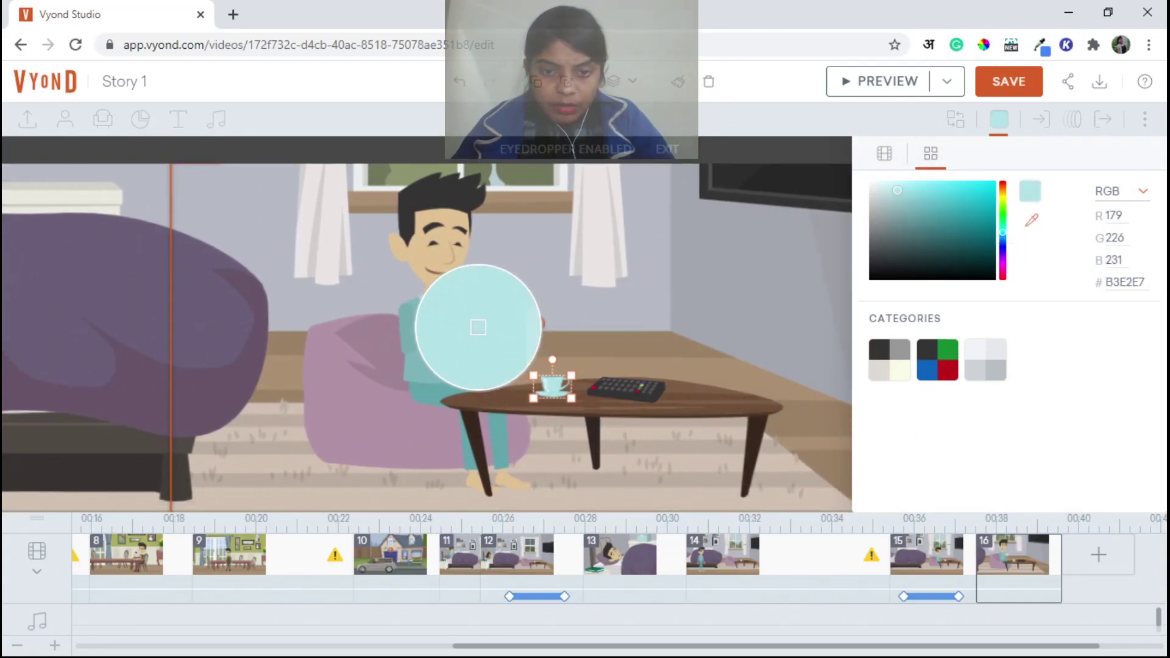
click(999, 121)
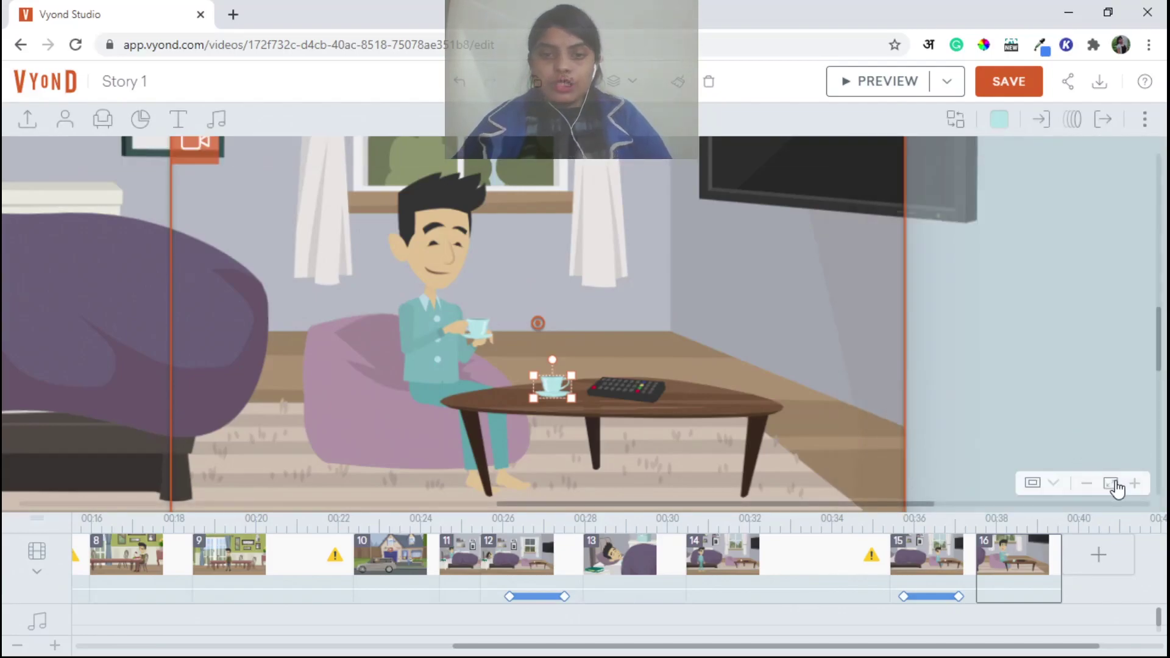
click(1116, 488)
click(965, 386)
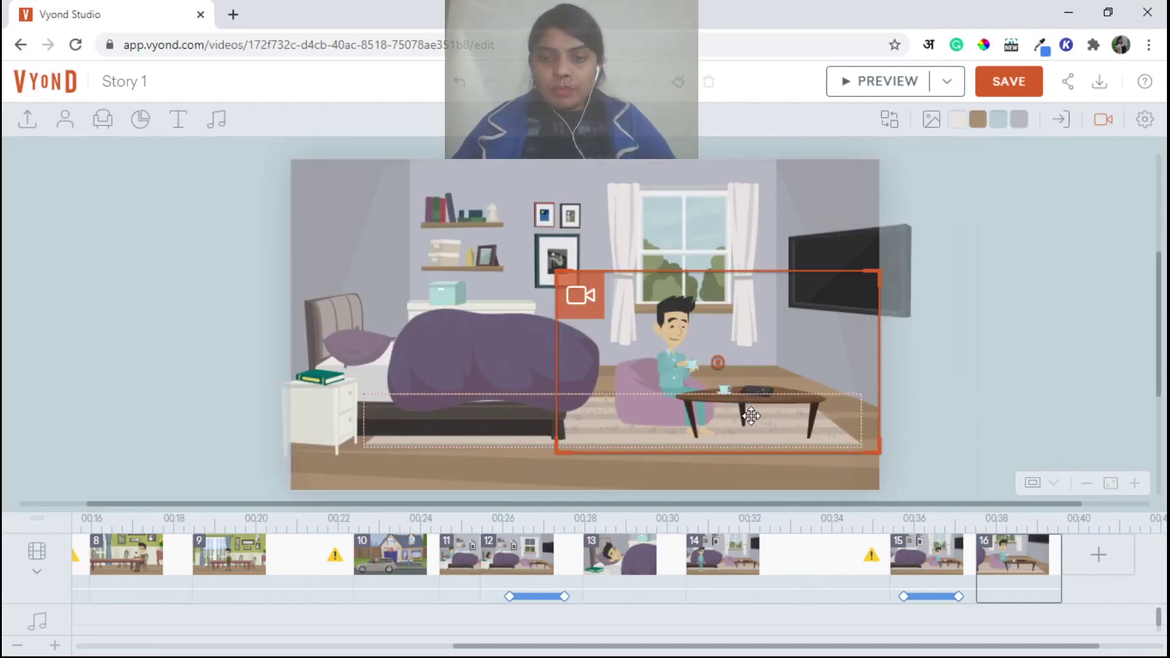
Copy the recolored teacup from scene 16 and put it in place of the white mug on scene 15's table
click(721, 393)
right_click(723, 392)
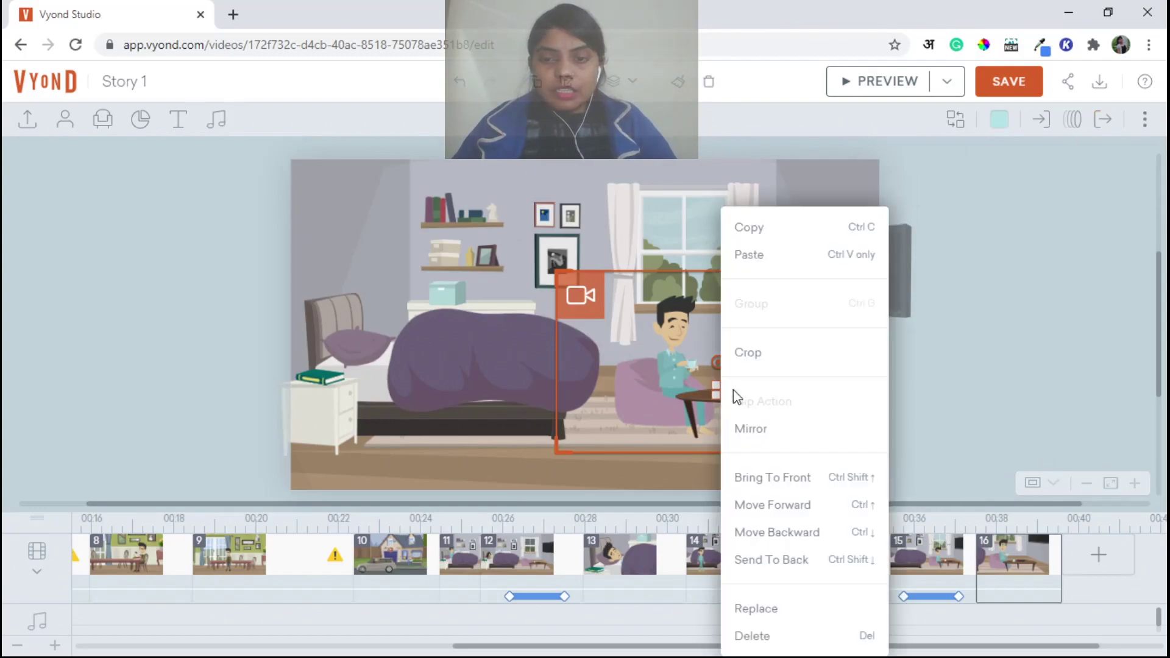
click(748, 229)
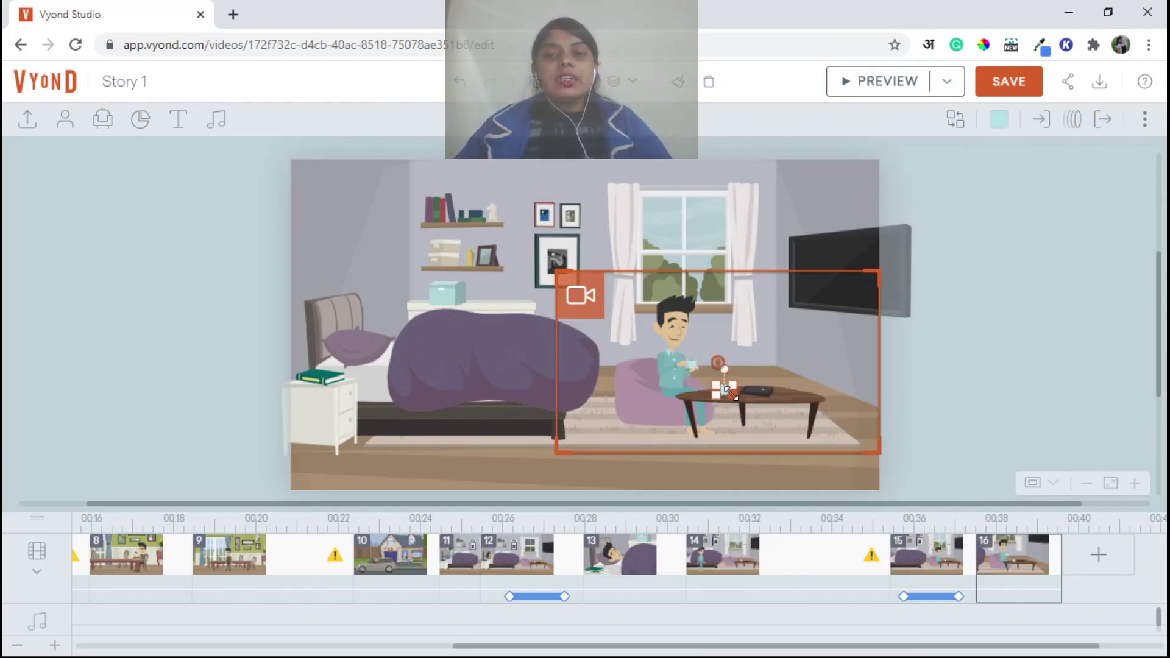
click(952, 572)
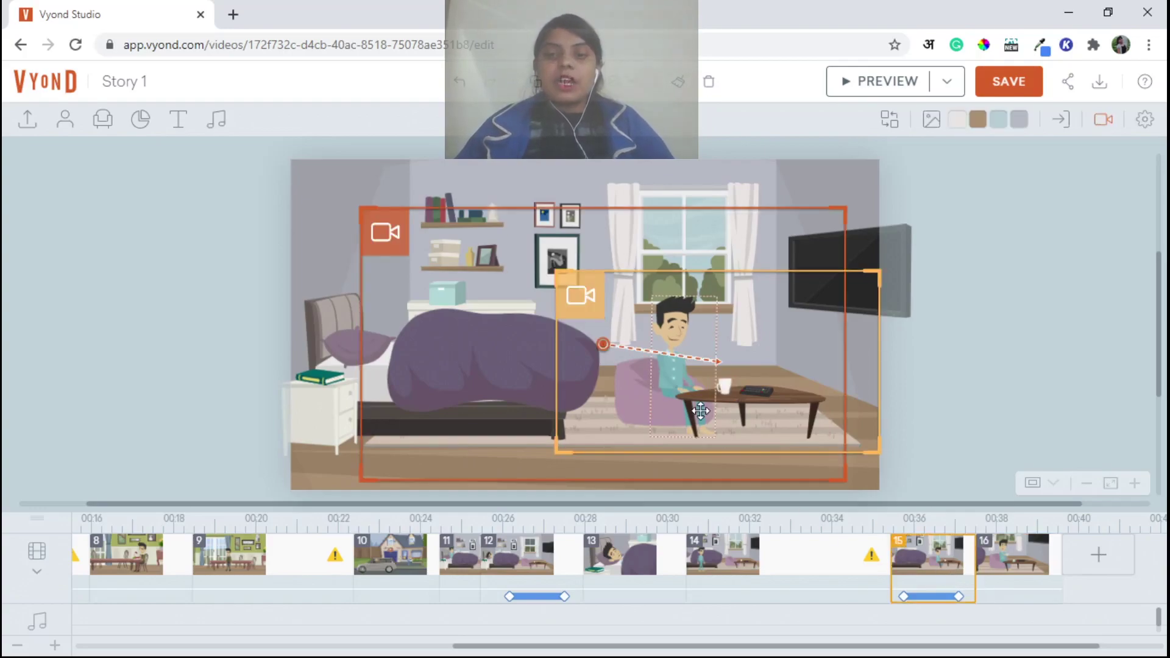
right_click(723, 385)
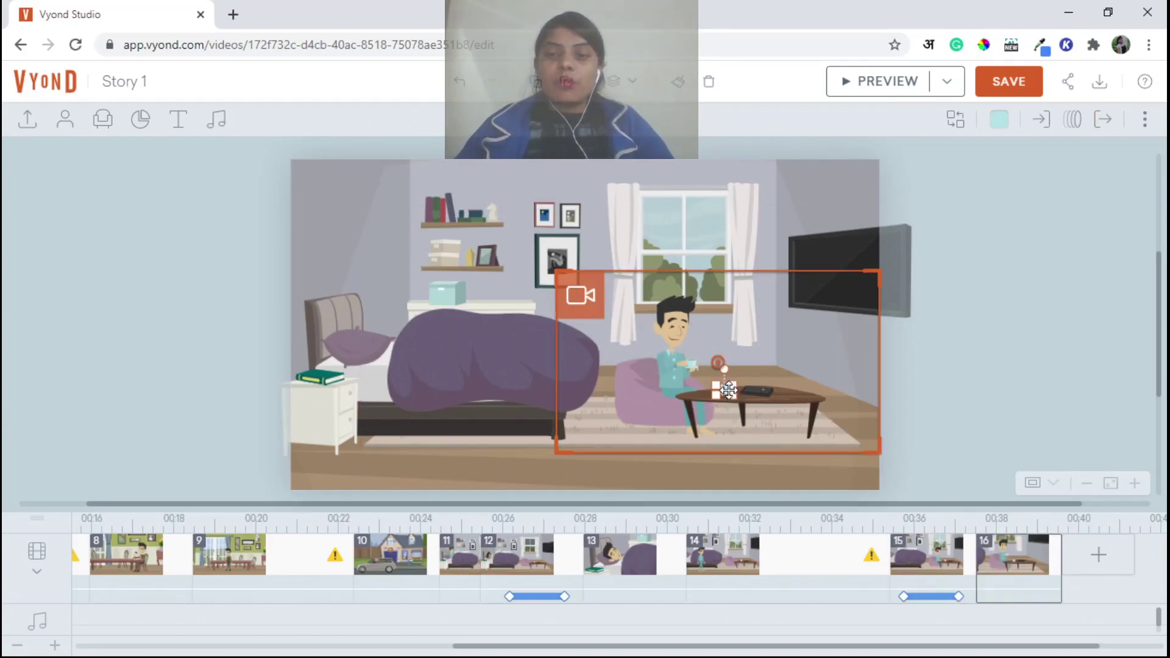
click(762, 239)
key(ctrl+v)
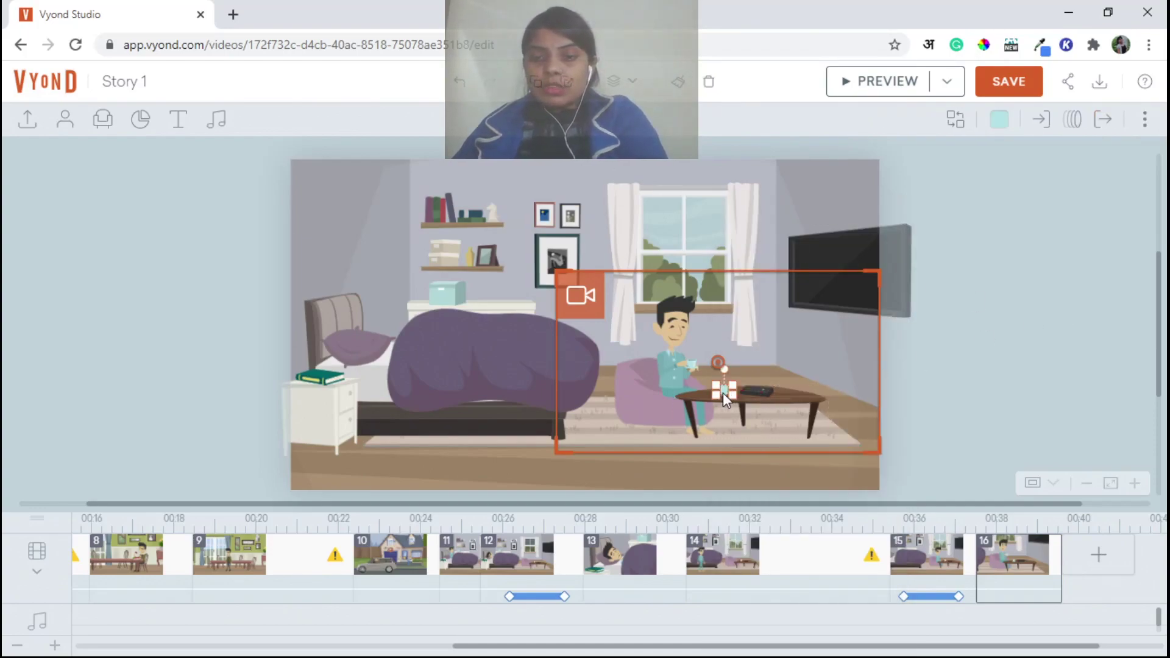
click(941, 573)
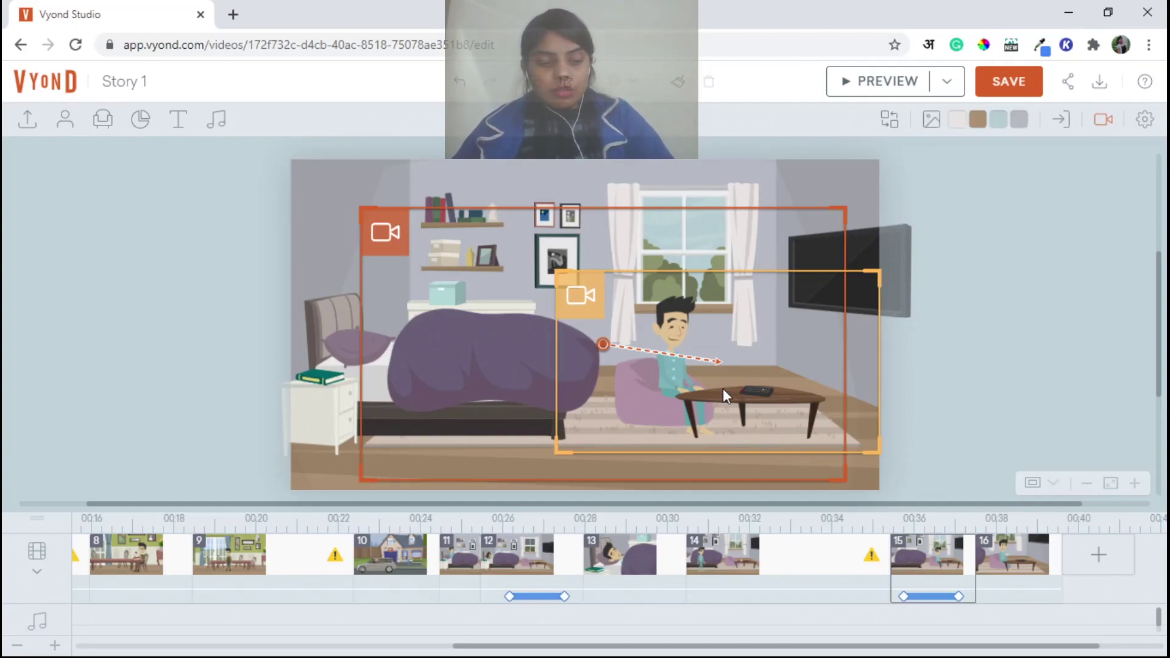
click(723, 389)
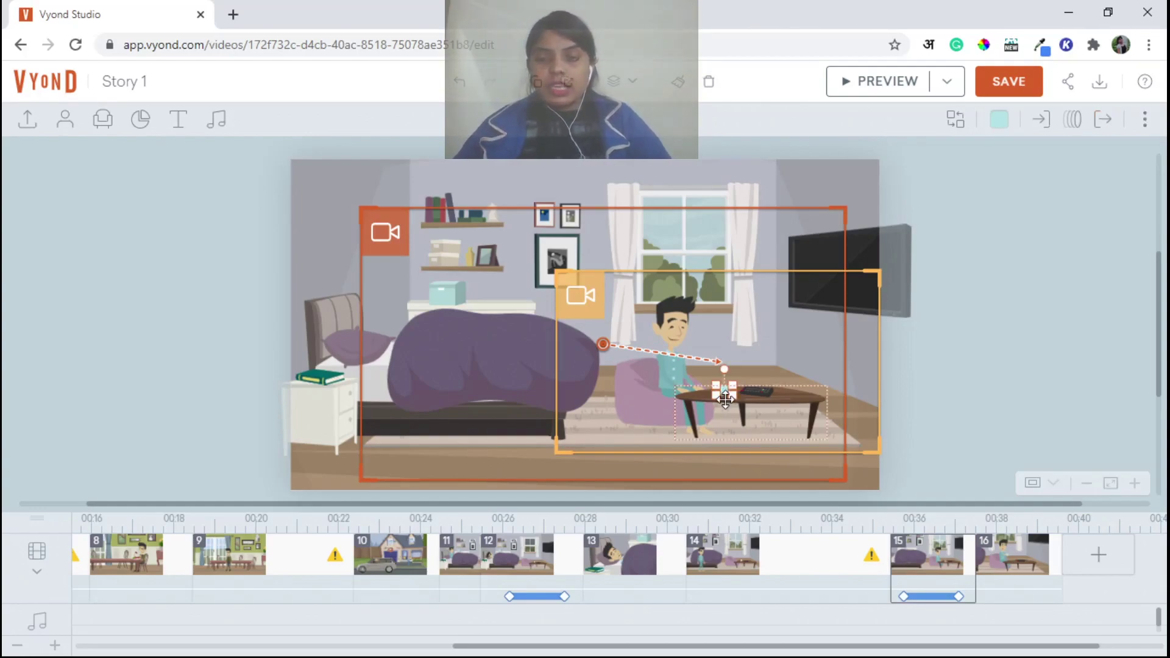
Delete the teacup from the table in scene 16 and copy the seated man
click(1040, 582)
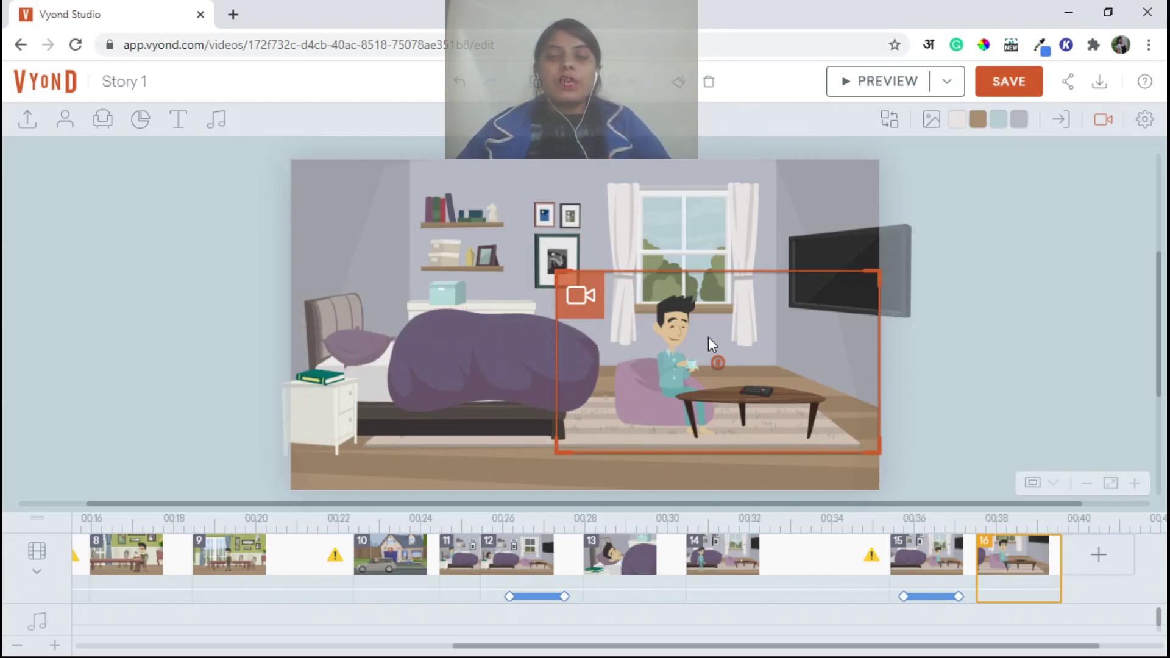
click(674, 313)
right_click(679, 315)
click(698, 222)
click(927, 554)
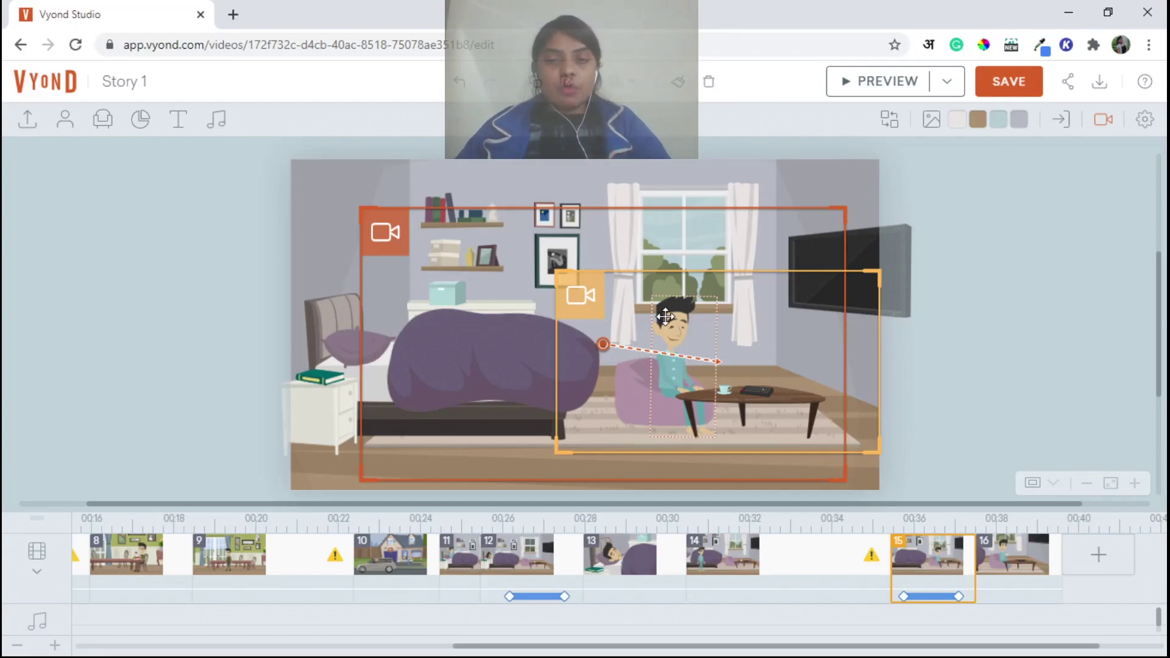
Delete the white mug from the table in scene 14, removing the mistakenly pasted seated man as well
click(840, 576)
click(723, 389)
right_click(722, 388)
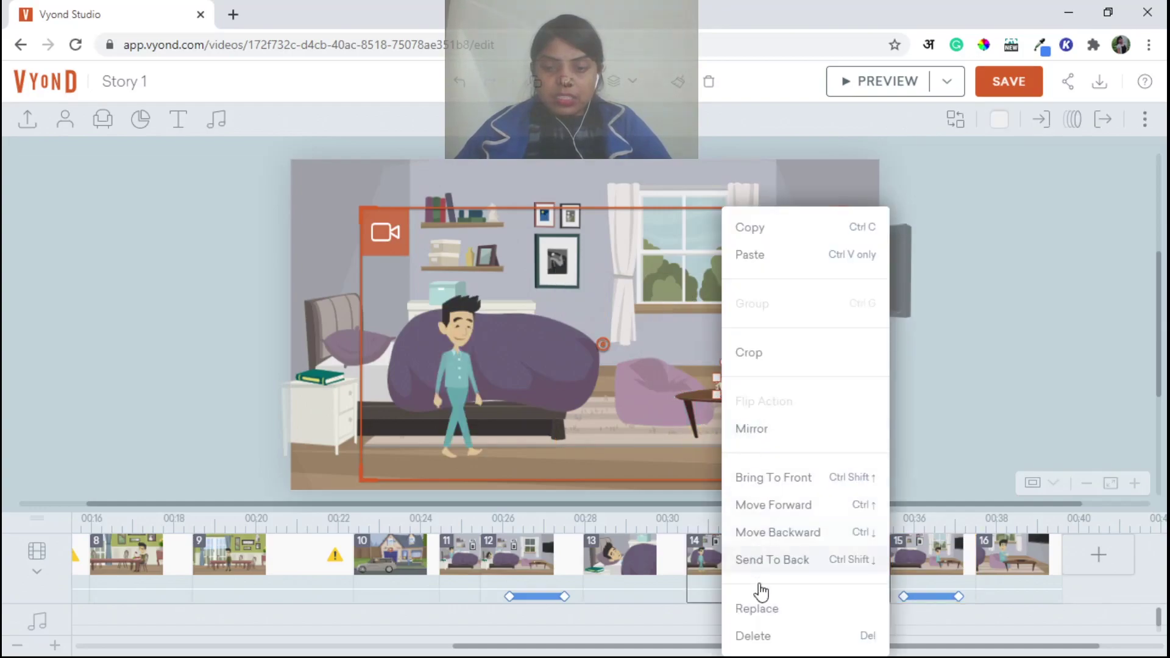
click(760, 634)
key(ctrl+z)
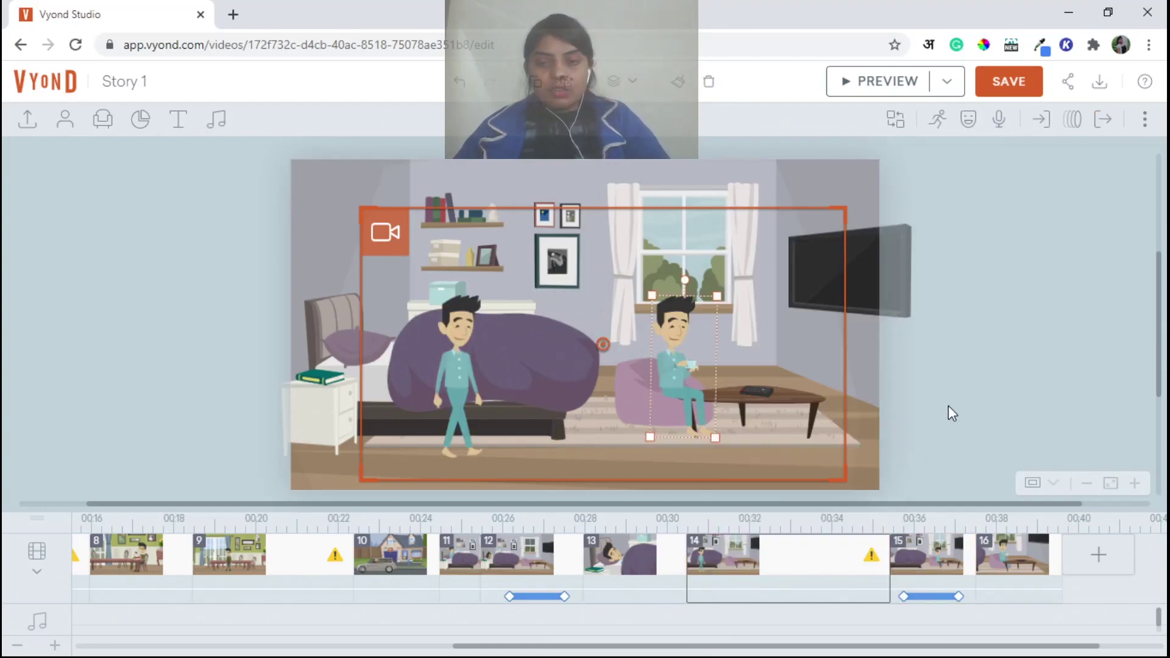
key(Delete)
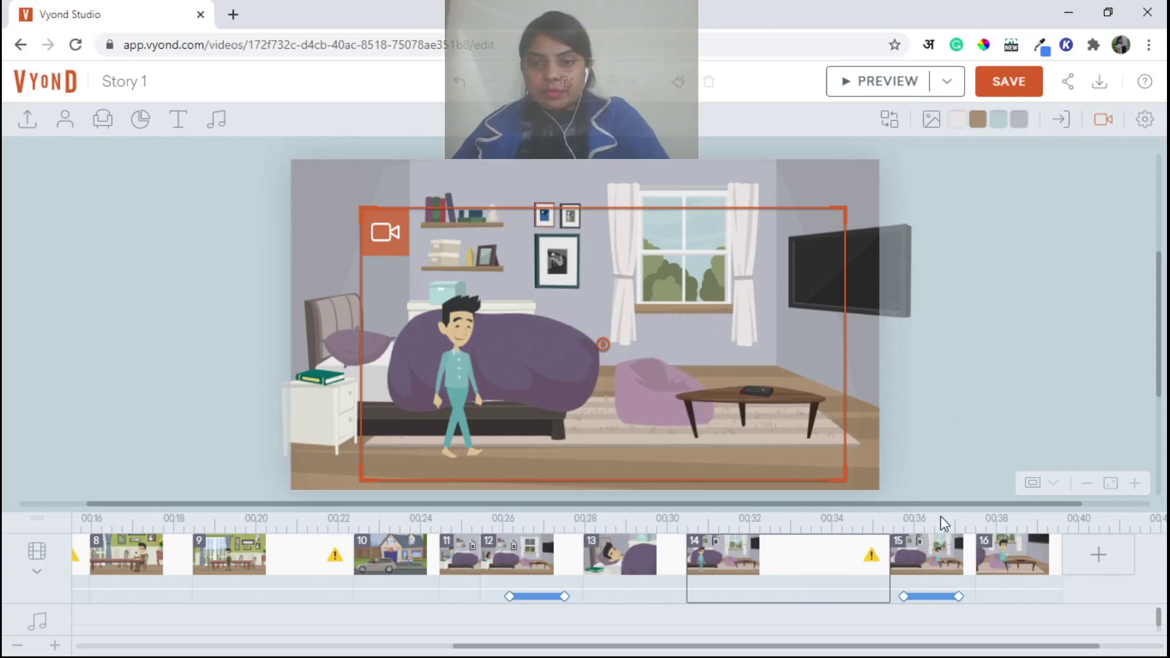
Copy the teacup from scene 15's table into the same place on scene 14's table and save the video
click(1023, 579)
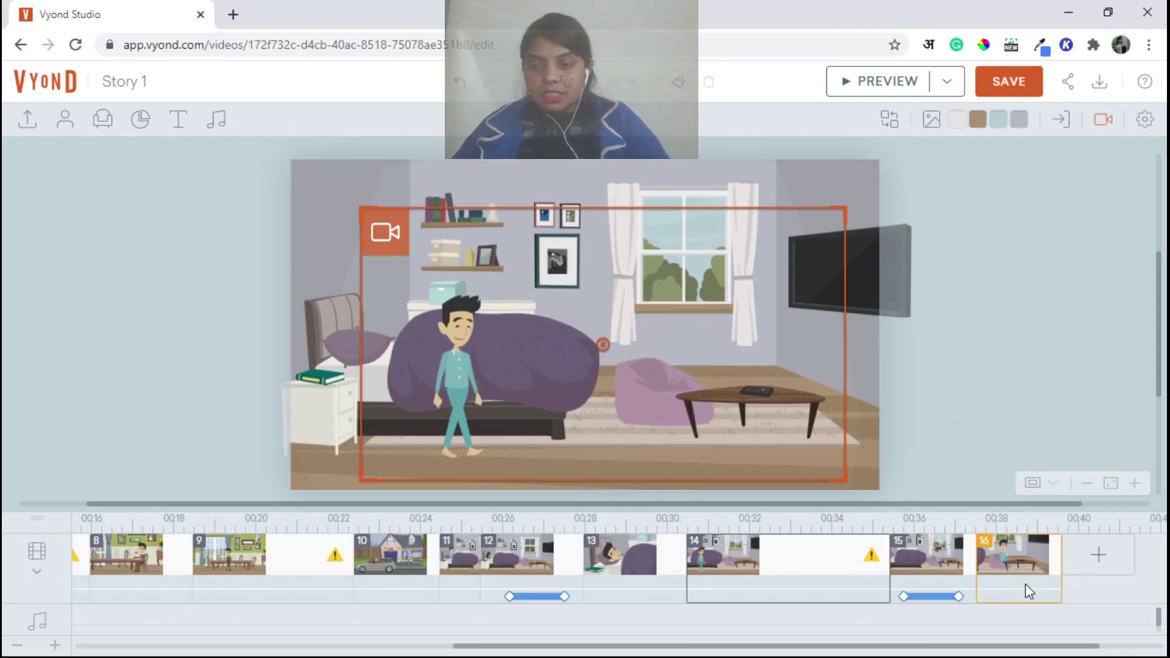
click(936, 560)
right_click(723, 390)
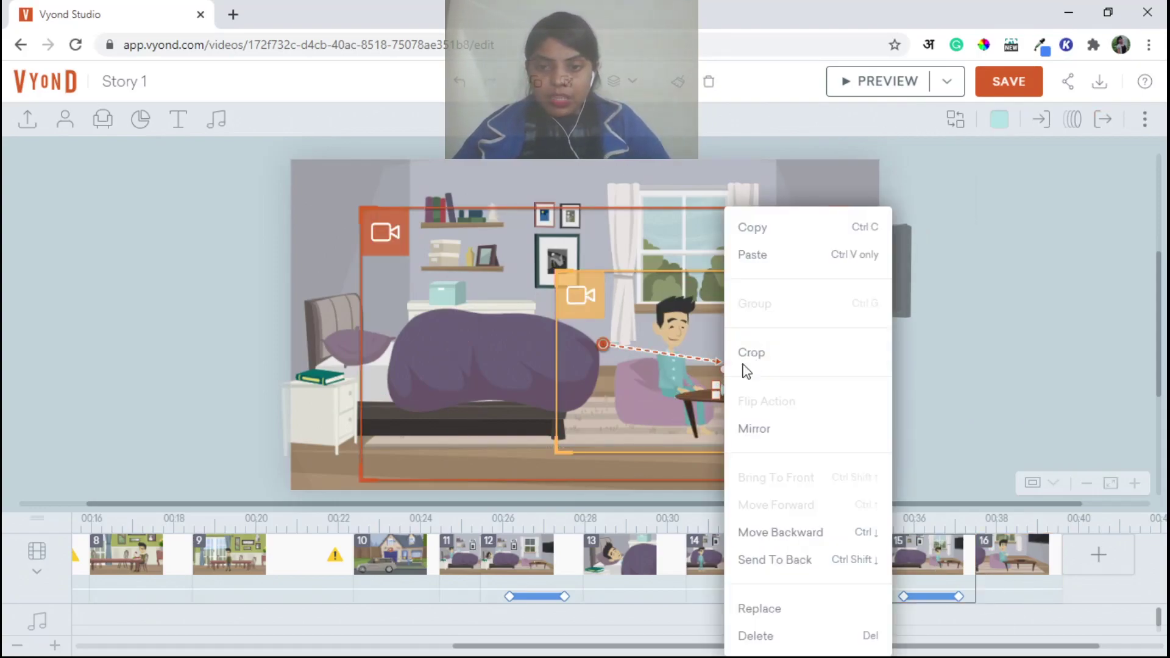
click(770, 230)
click(798, 559)
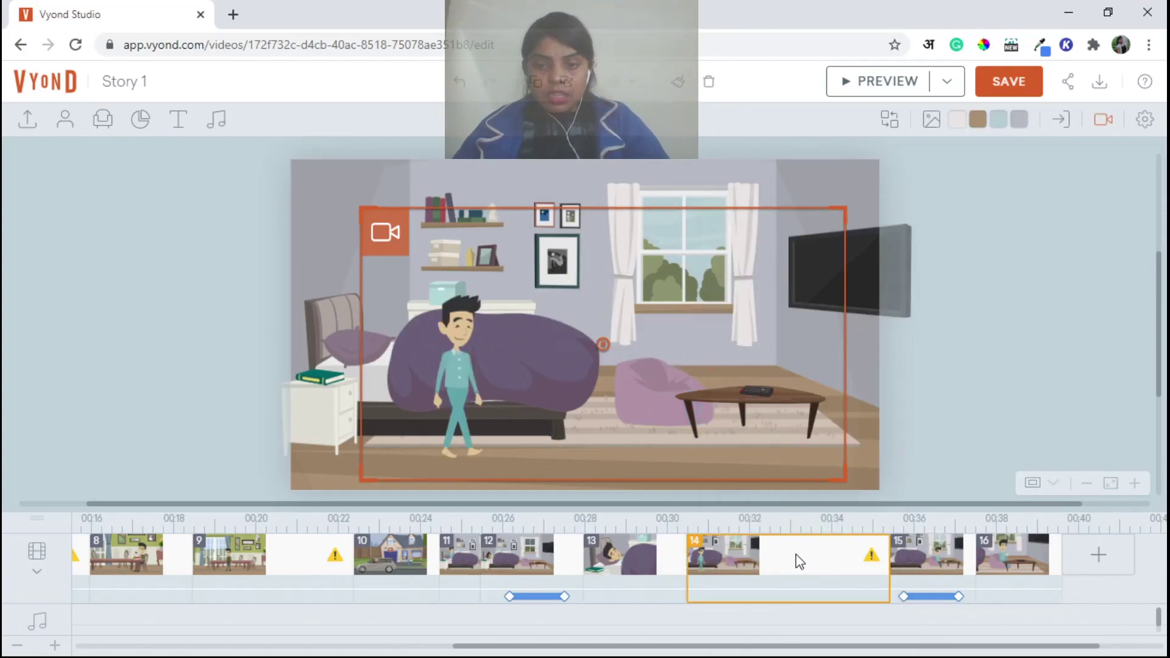
key(ctrl+v)
click(1008, 81)
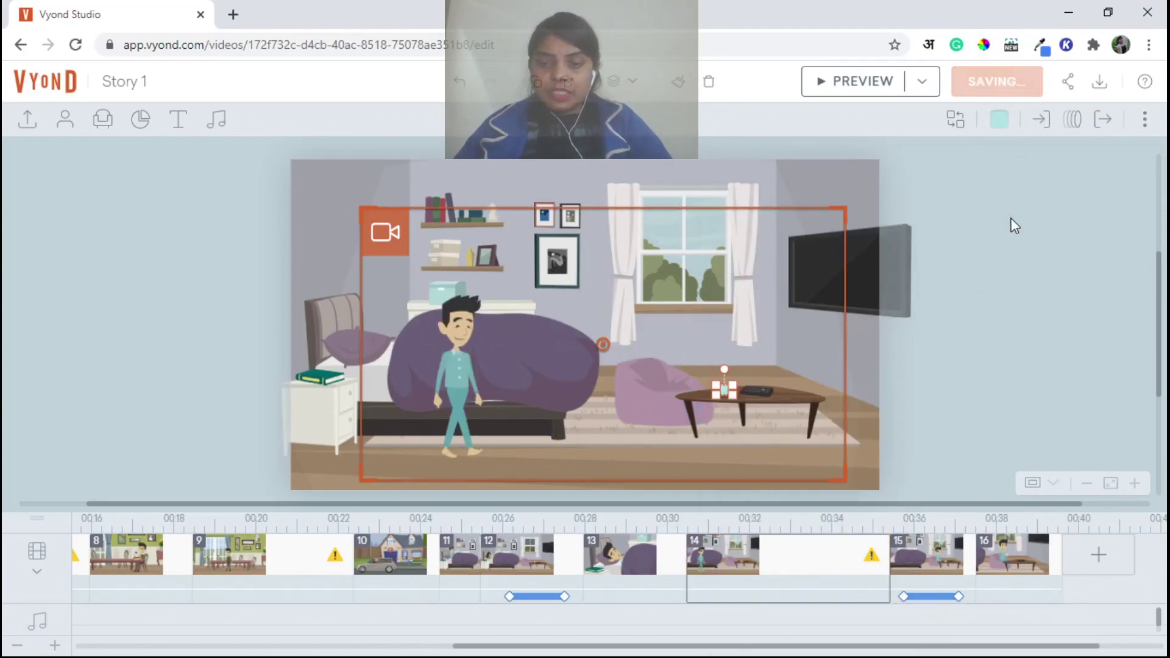
Preview the video from scene 14 through scene 16 and return to editing
click(905, 561)
click(792, 562)
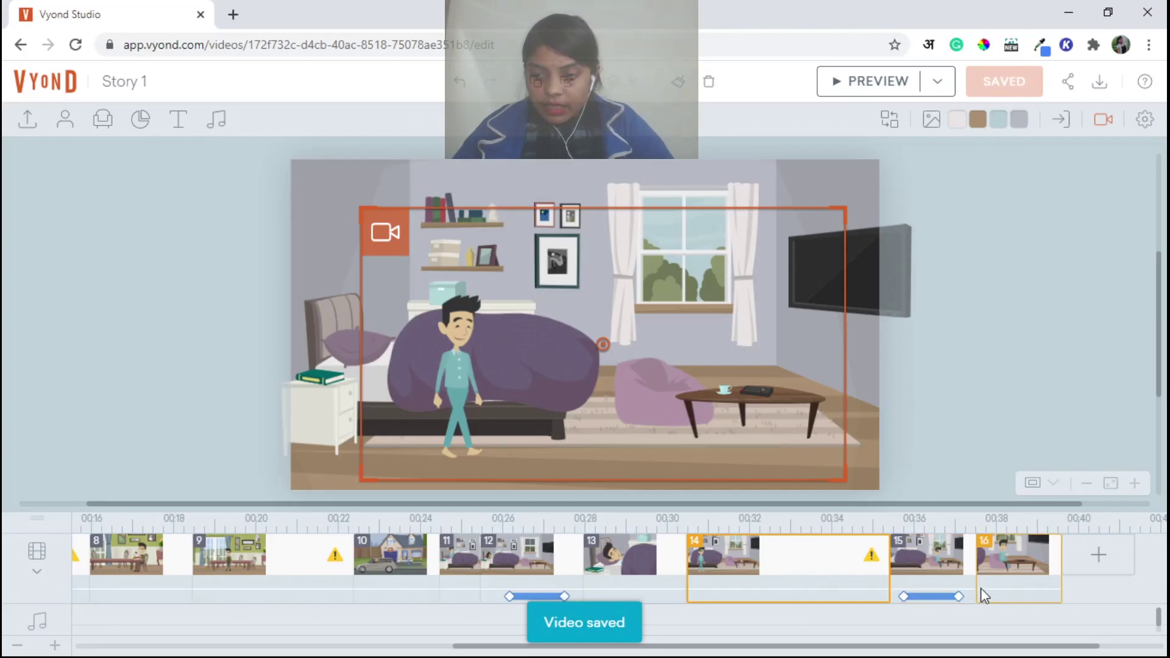
click(944, 572)
click(818, 584)
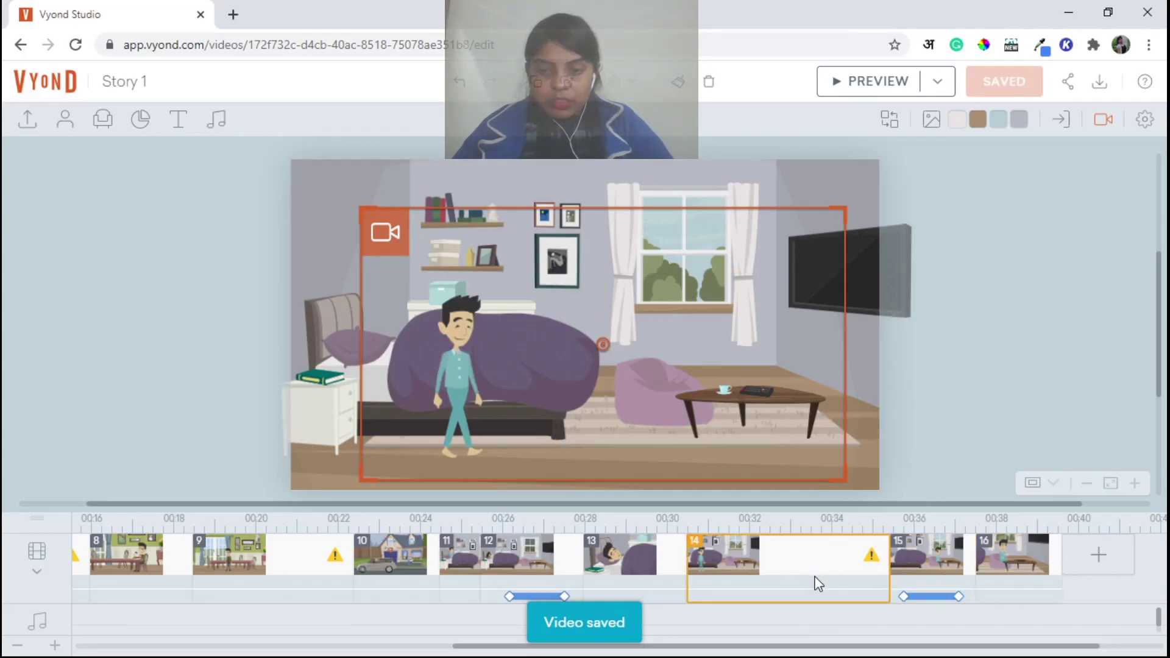
click(866, 85)
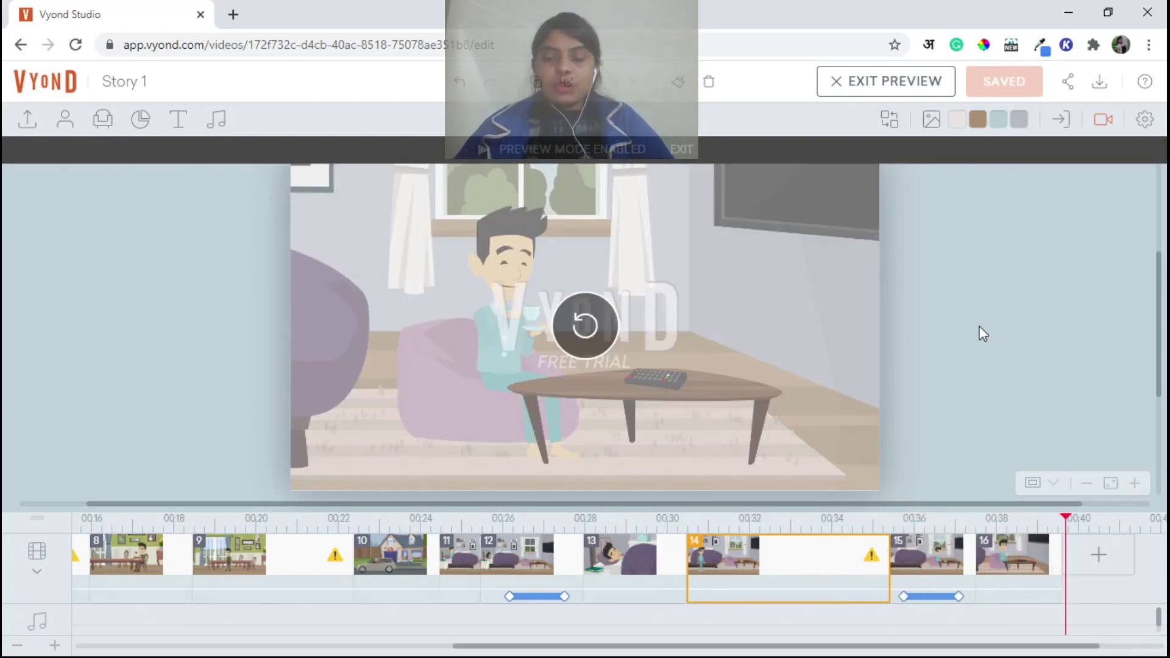
click(819, 597)
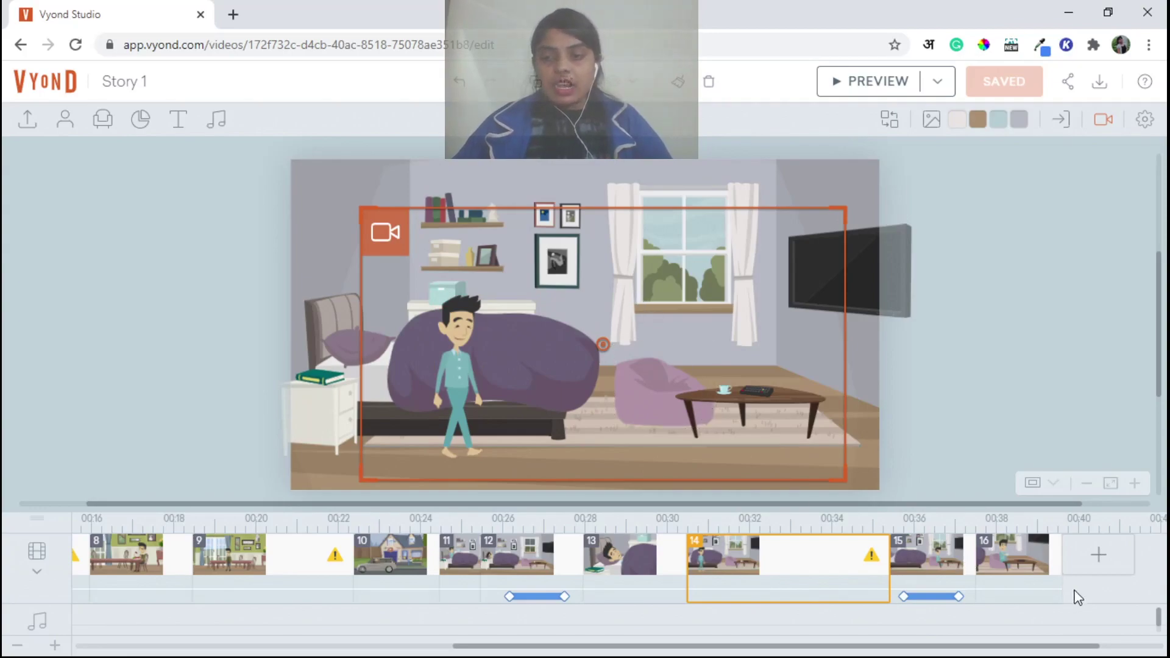
Review scenes 14 to 16 and the man seated with tea, and check the options for adding a scene
click(1001, 571)
ctrl+click(810, 578)
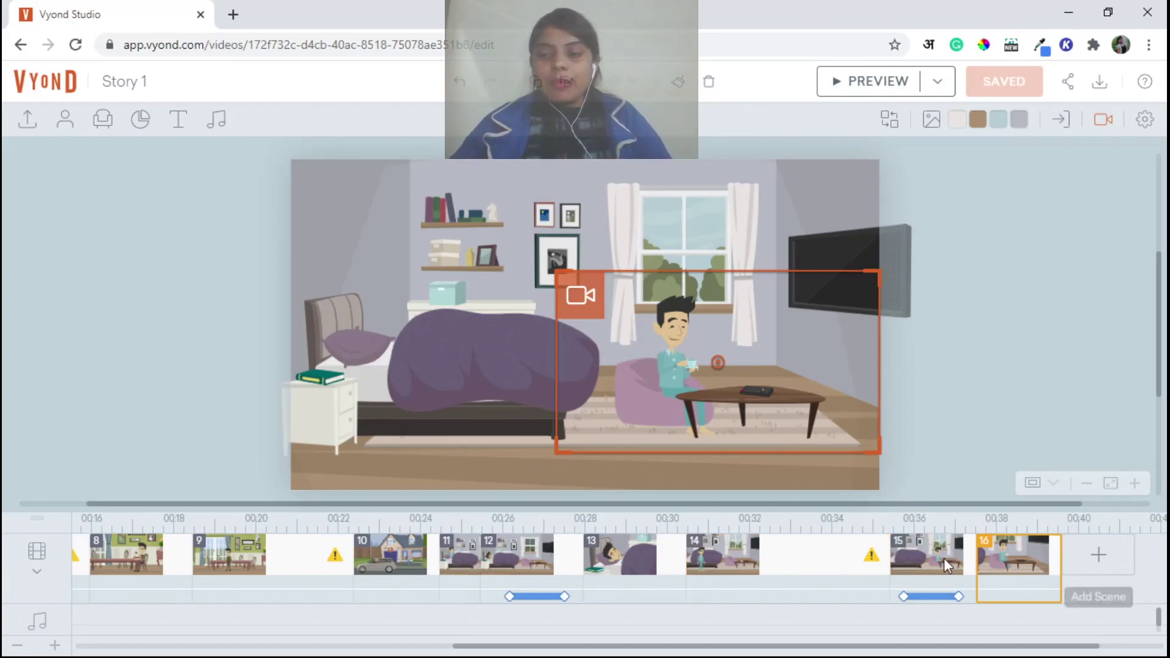
click(1115, 568)
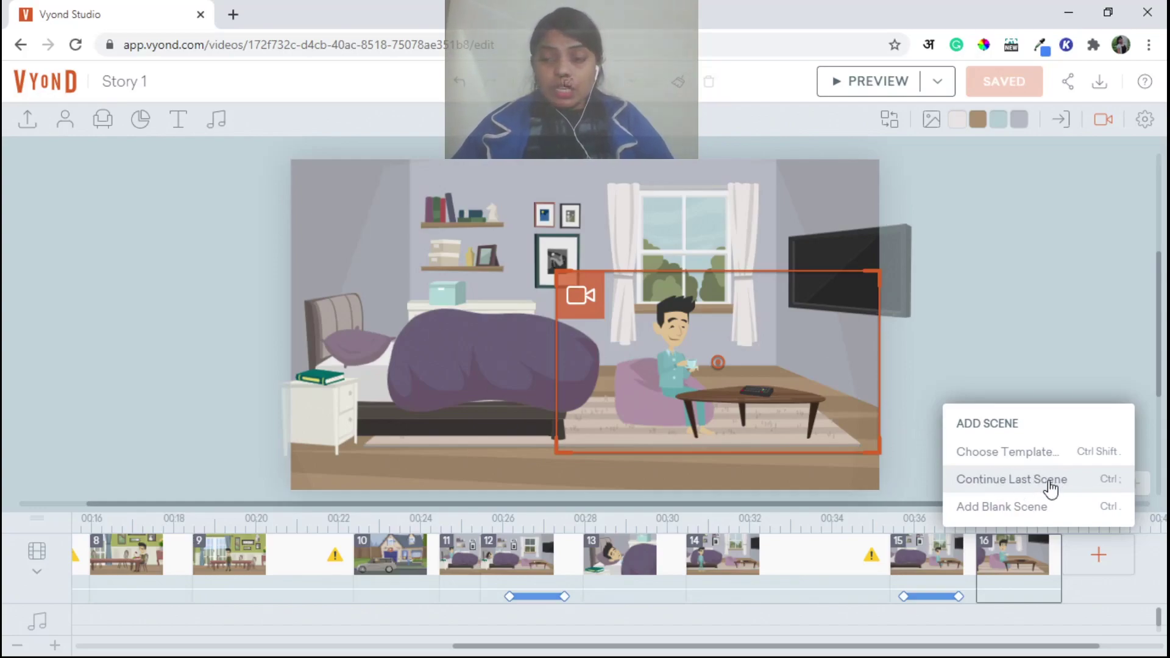
click(830, 575)
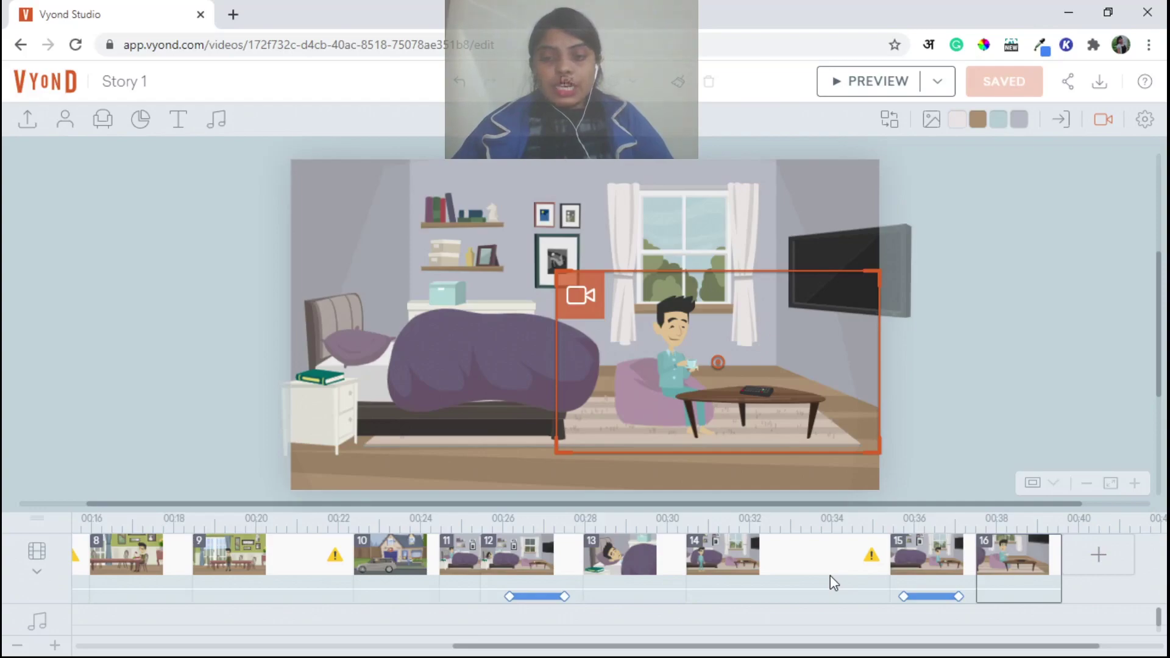
click(806, 591)
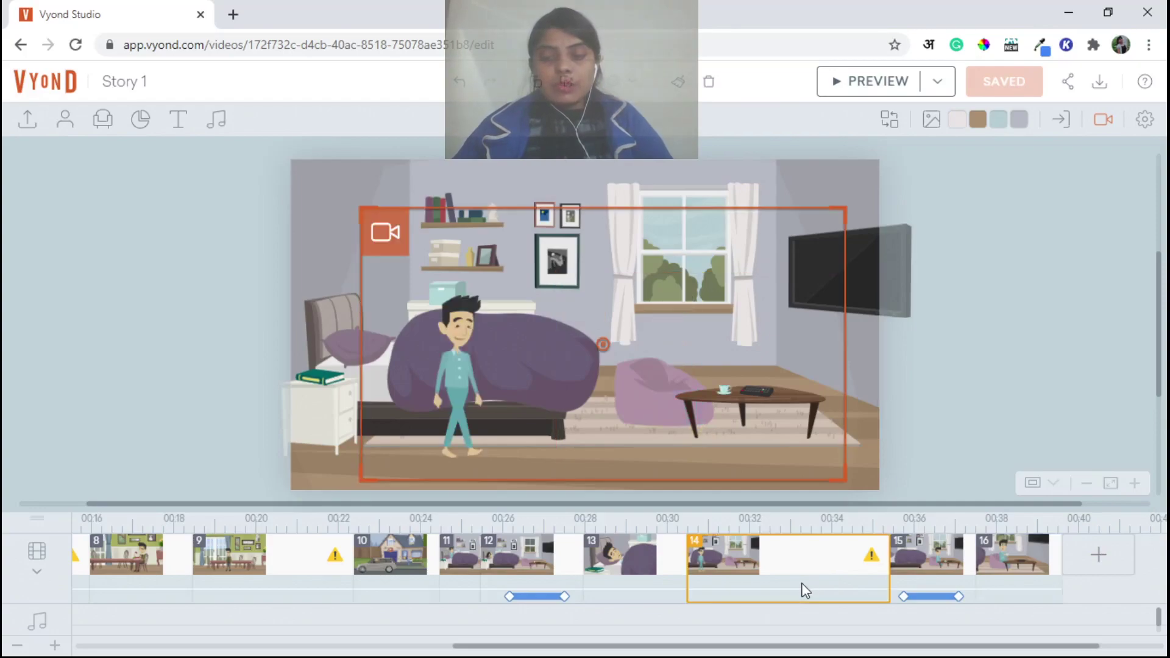
click(945, 569)
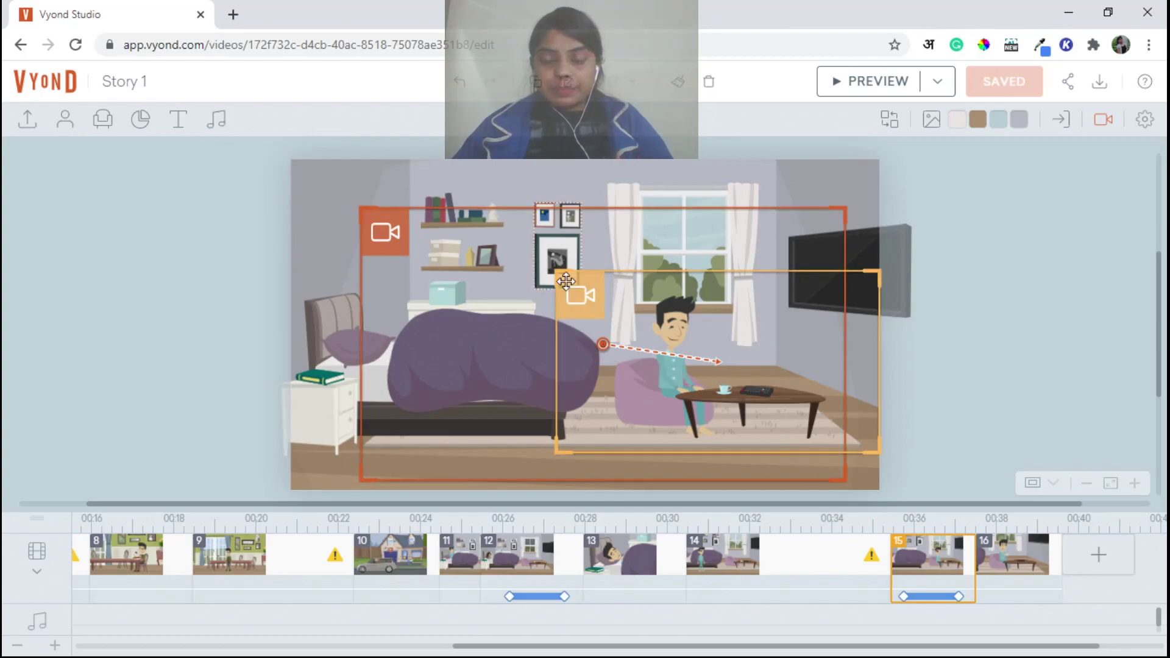
click(1032, 567)
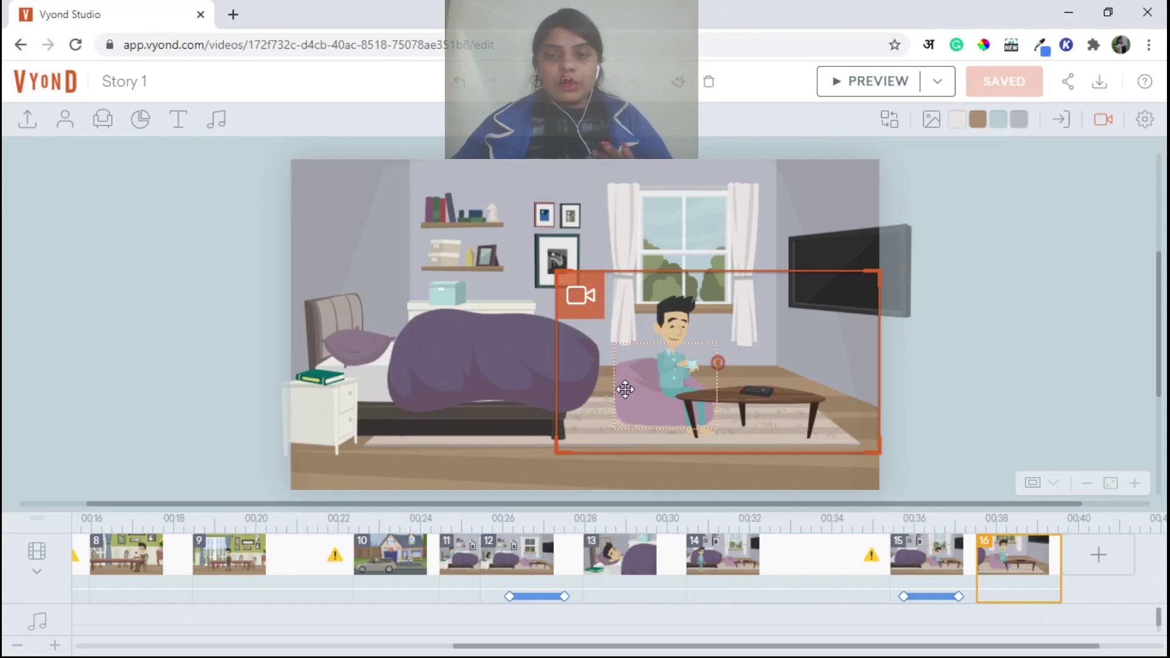
click(685, 318)
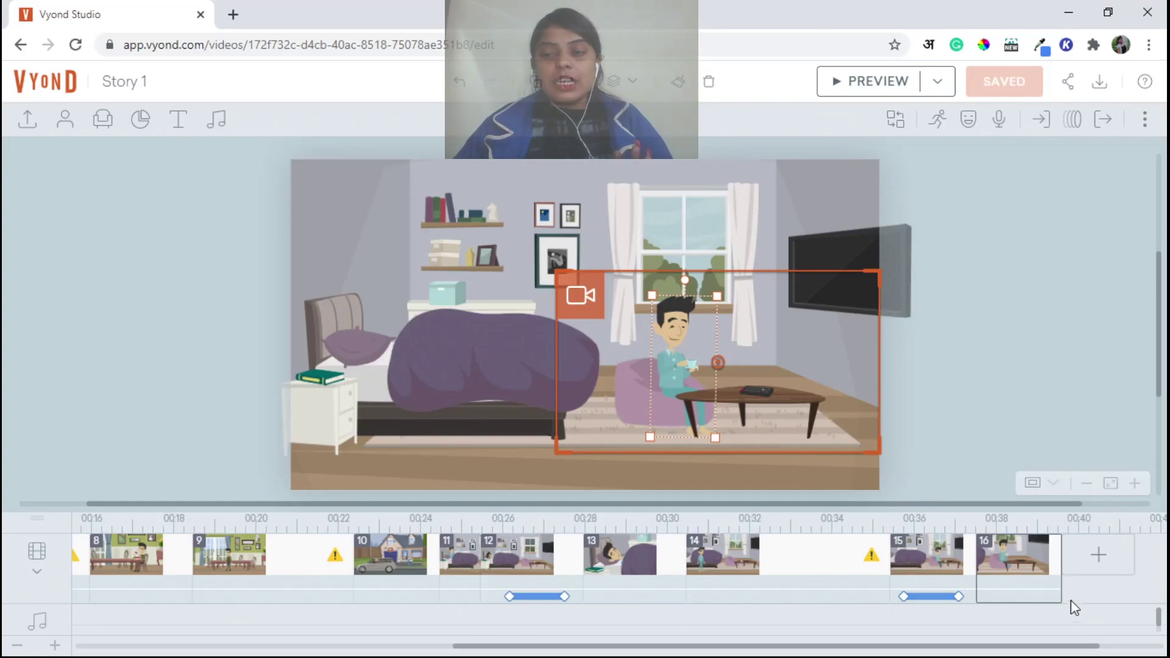
click(1097, 554)
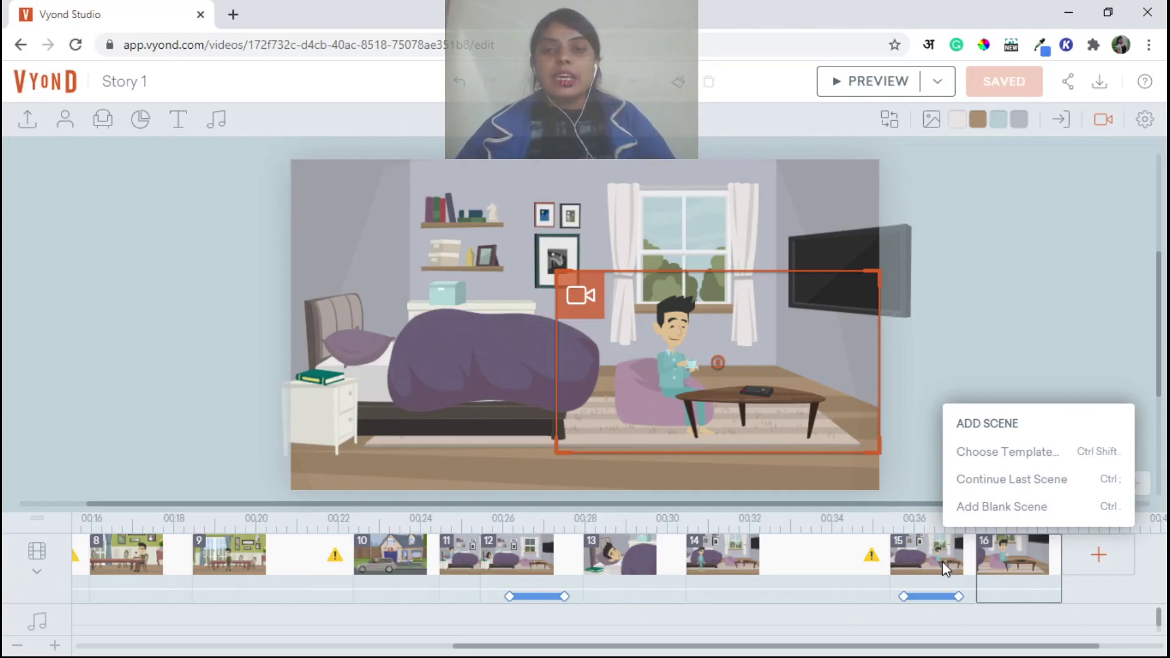
click(1029, 557)
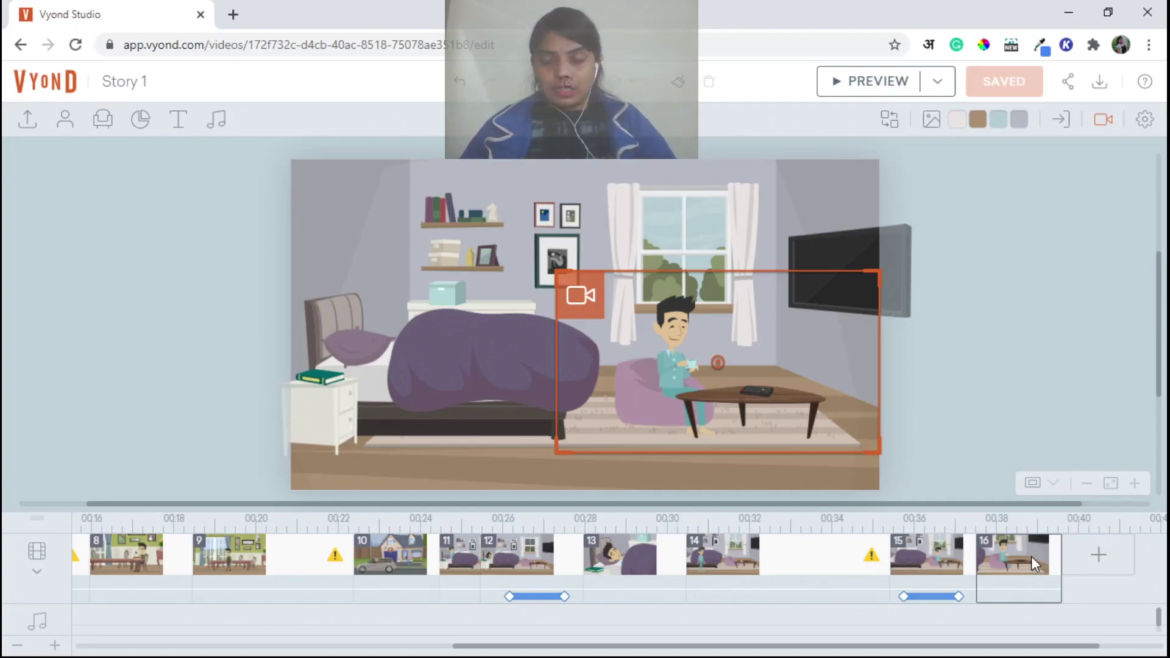
Add a blank scene after scene 16 and look into its background, character and prop libraries
click(1098, 555)
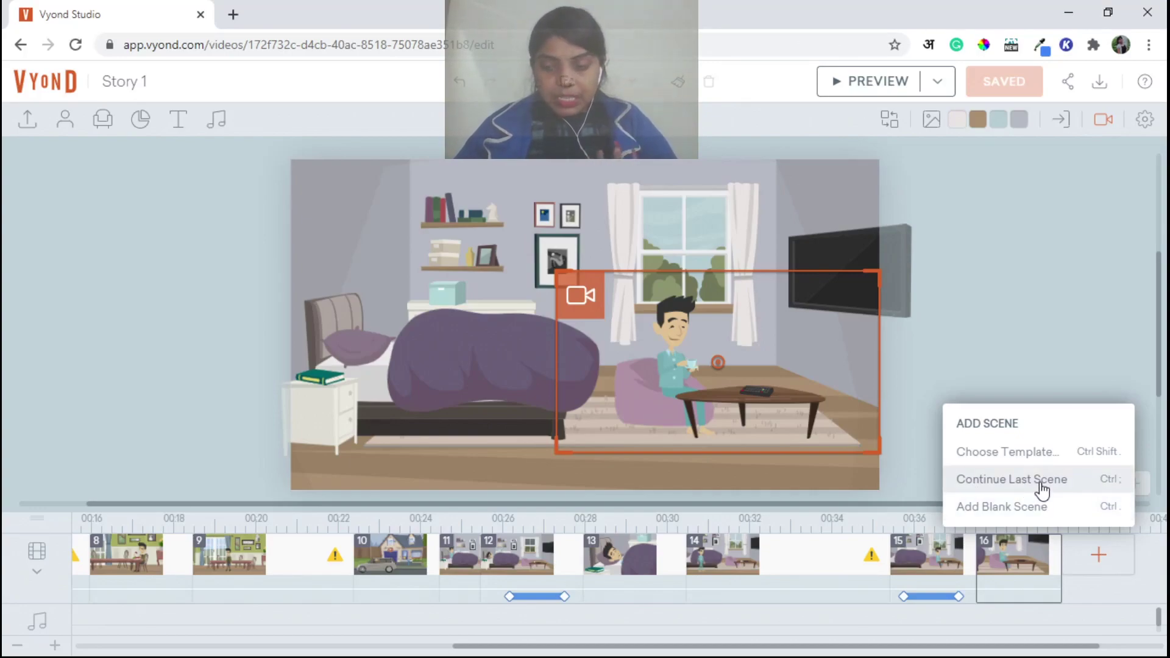
click(1009, 515)
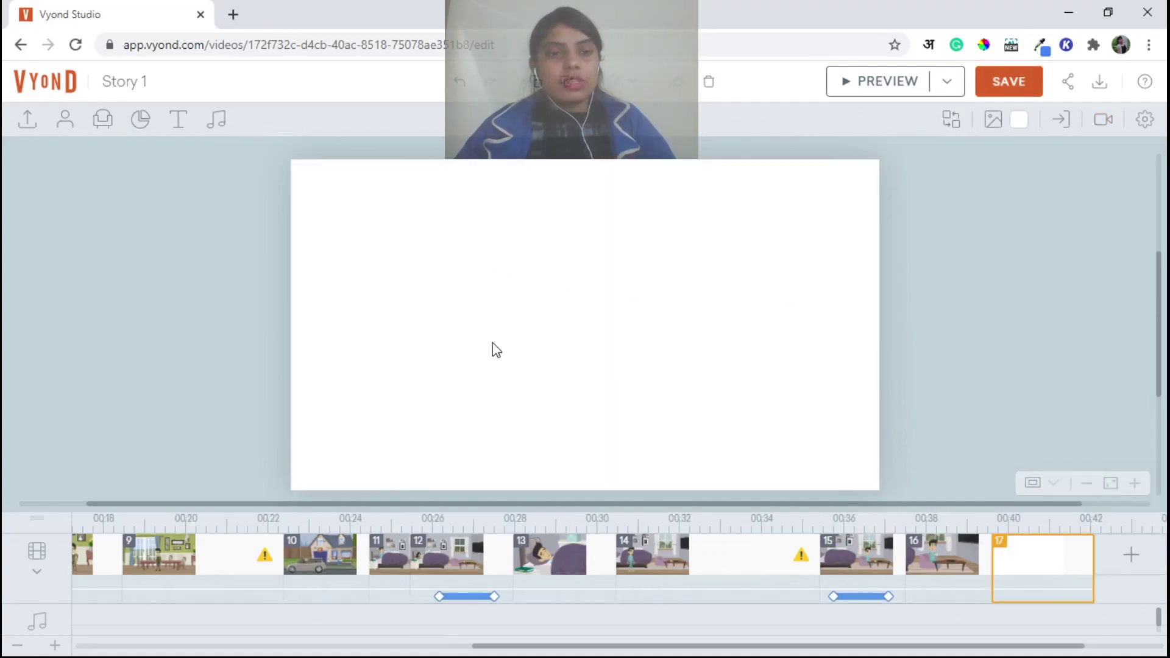
click(992, 119)
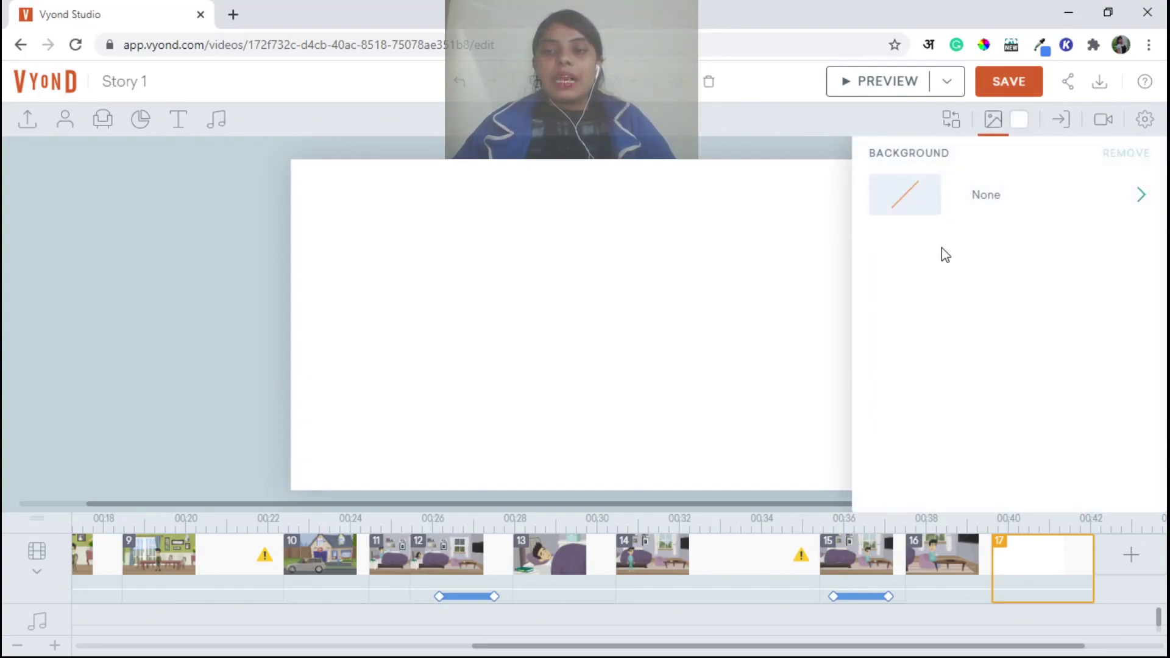
click(991, 214)
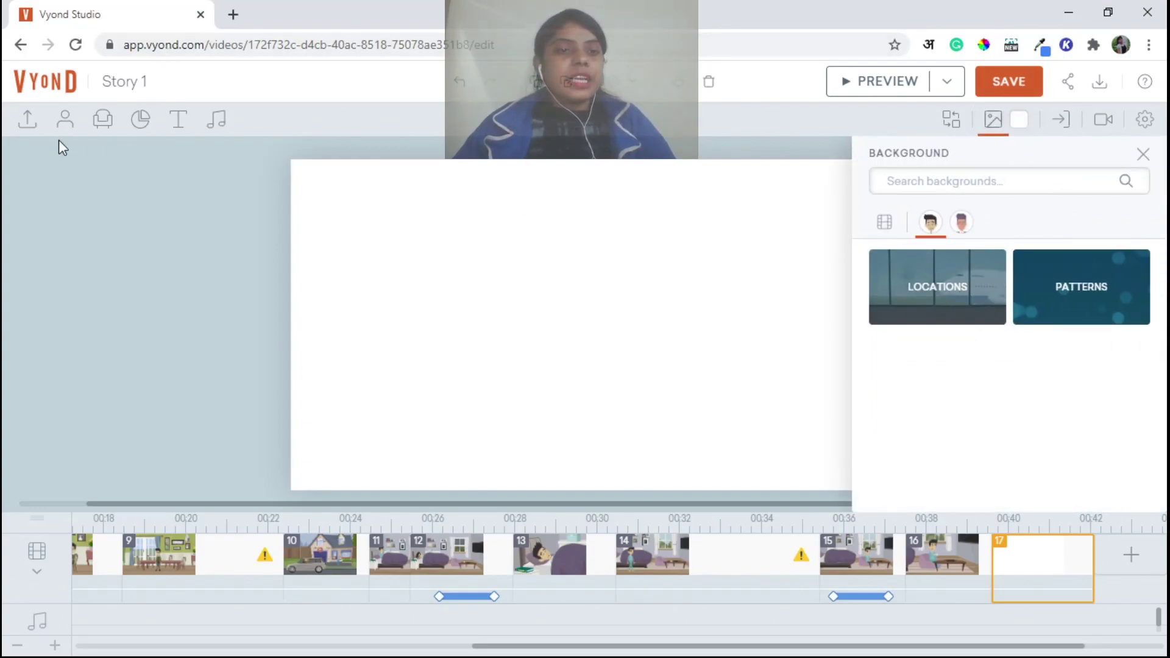
click(66, 122)
click(104, 120)
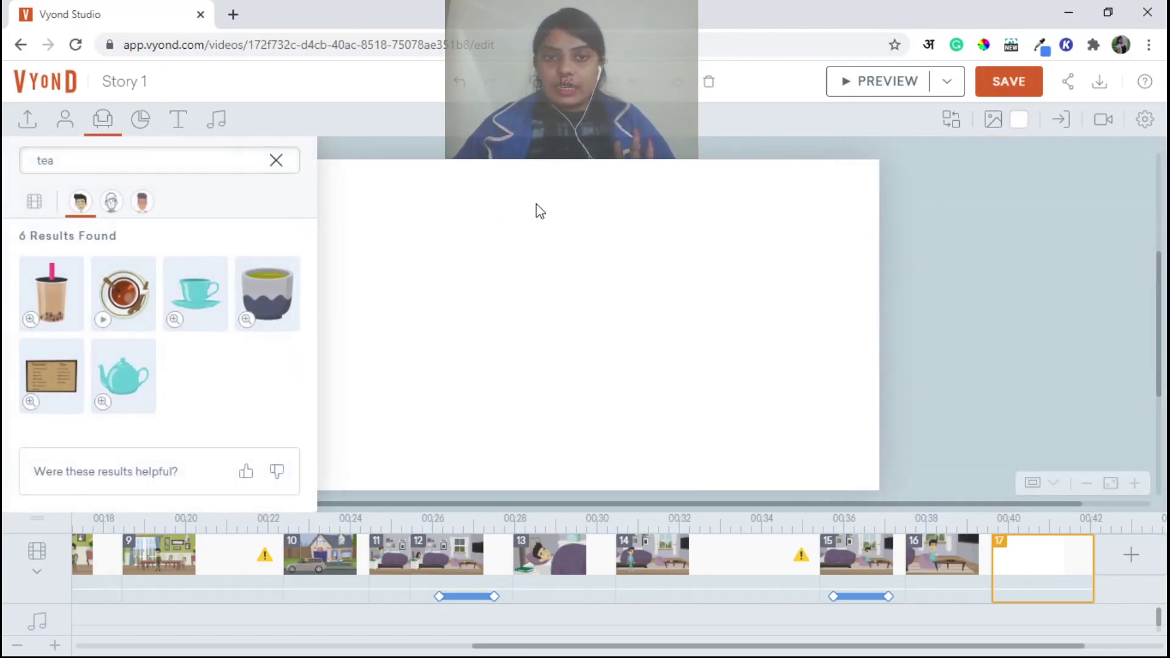
click(111, 121)
Delete the blank scene 17 from the timeline
click(941, 561)
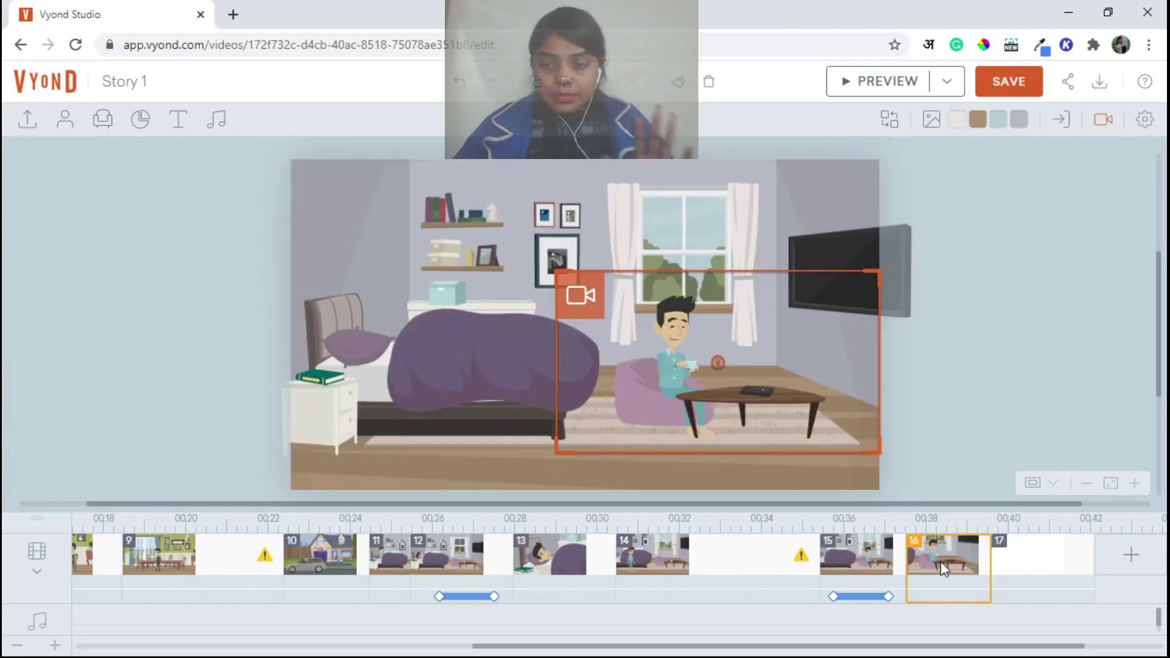
click(1026, 560)
right_click(1026, 554)
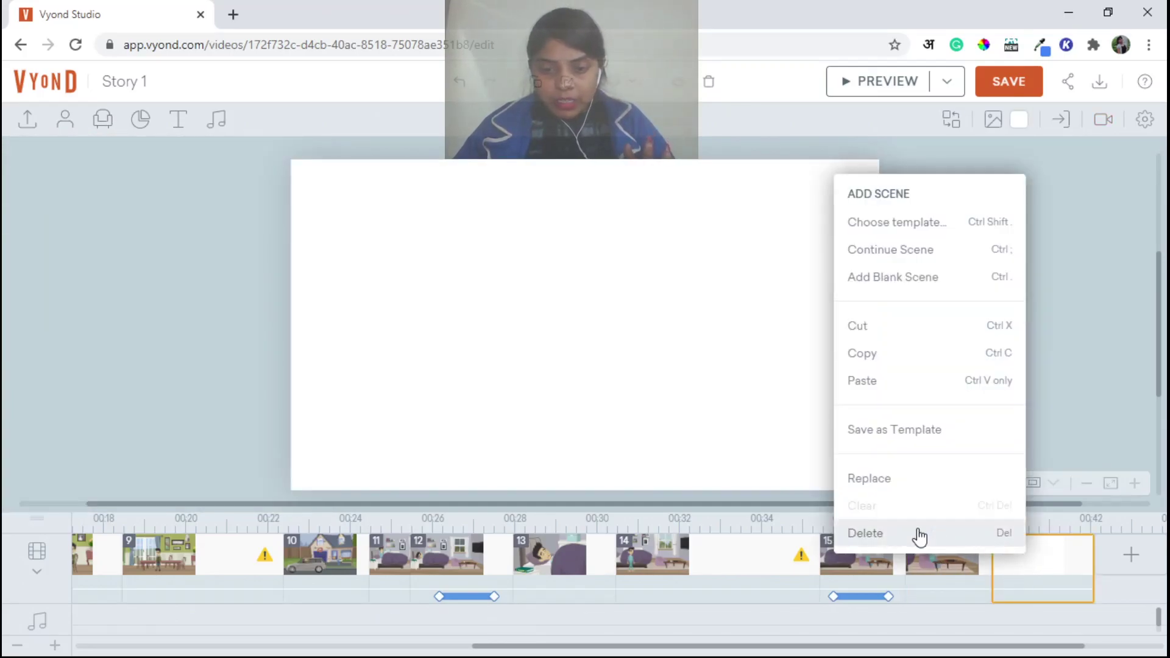
click(922, 532)
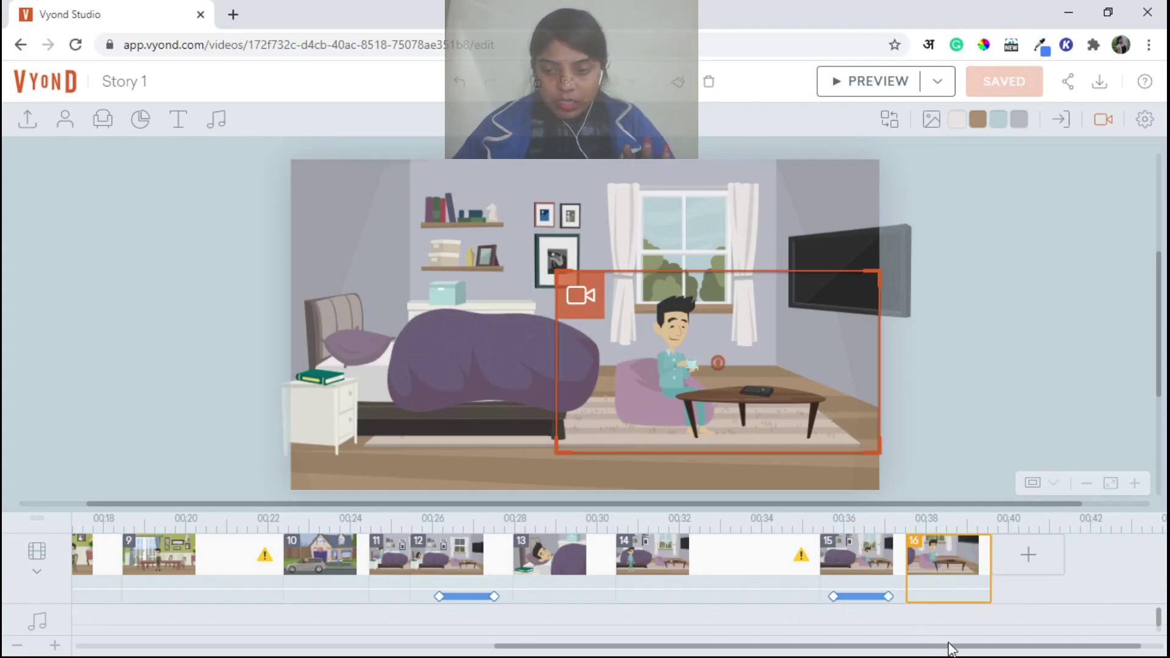
Examine scene 5's camera setup and the timing of the camera movements in scenes 12 and 15
drag(954, 650, 533, 649)
click(470, 554)
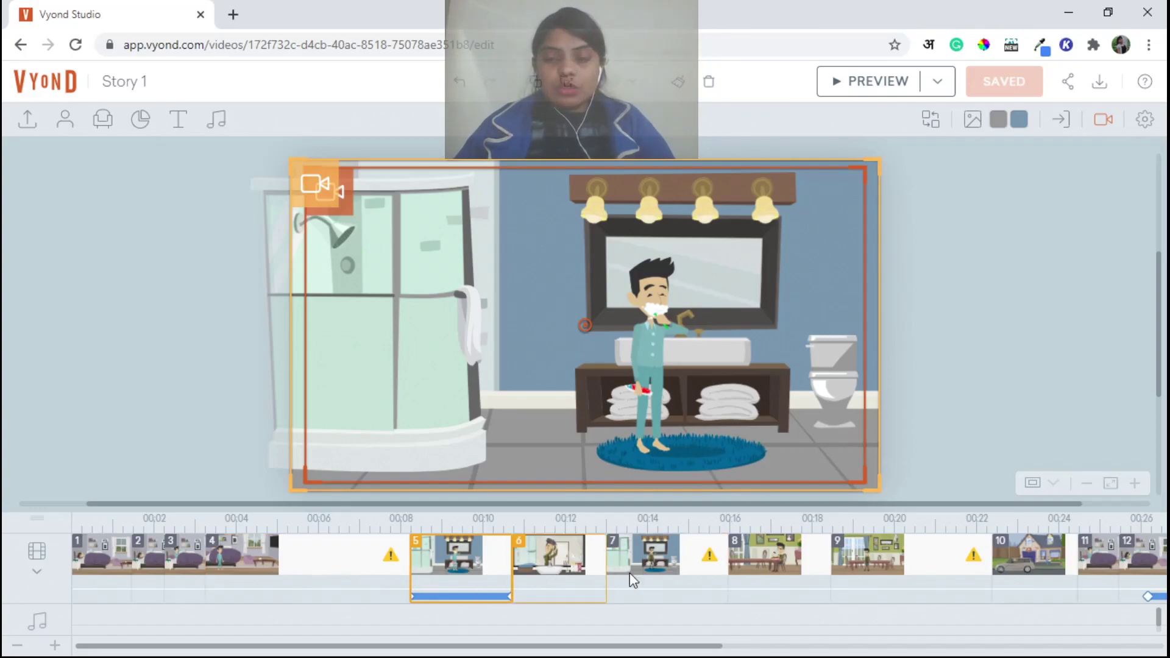
drag(670, 645, 1109, 646)
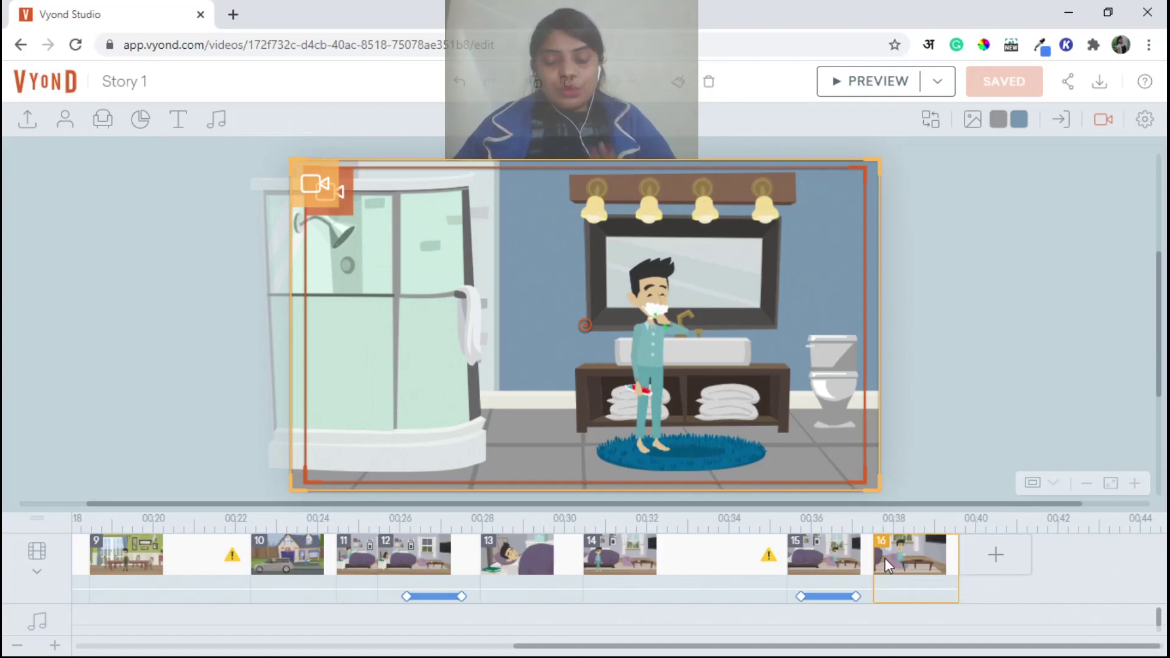
click(835, 595)
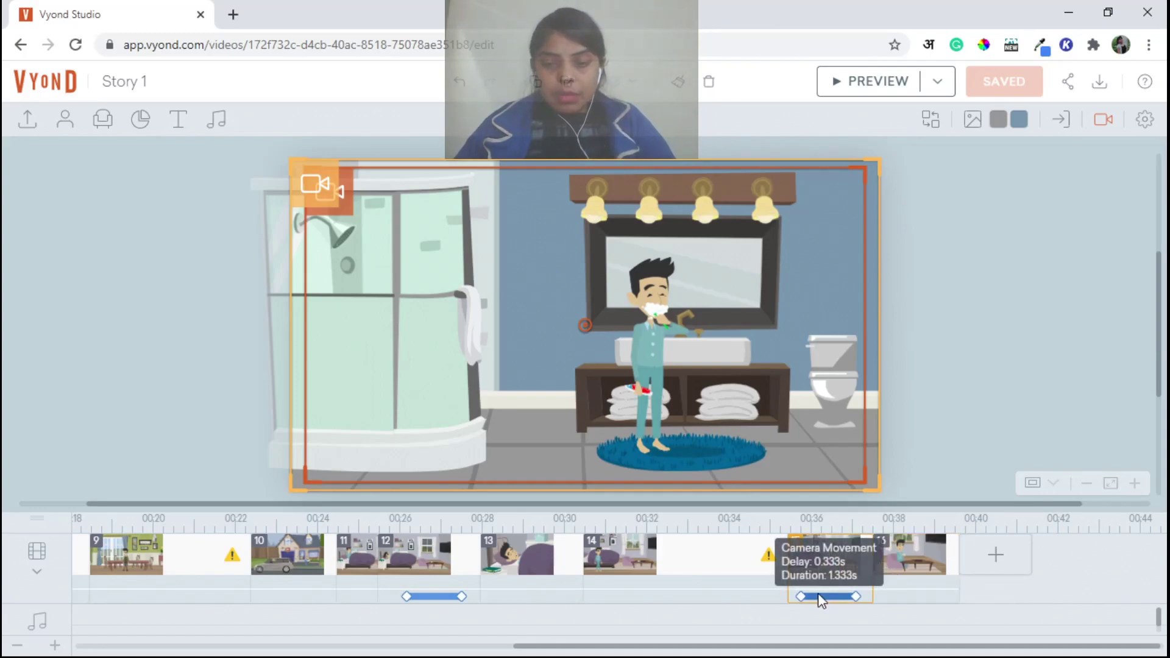
click(428, 569)
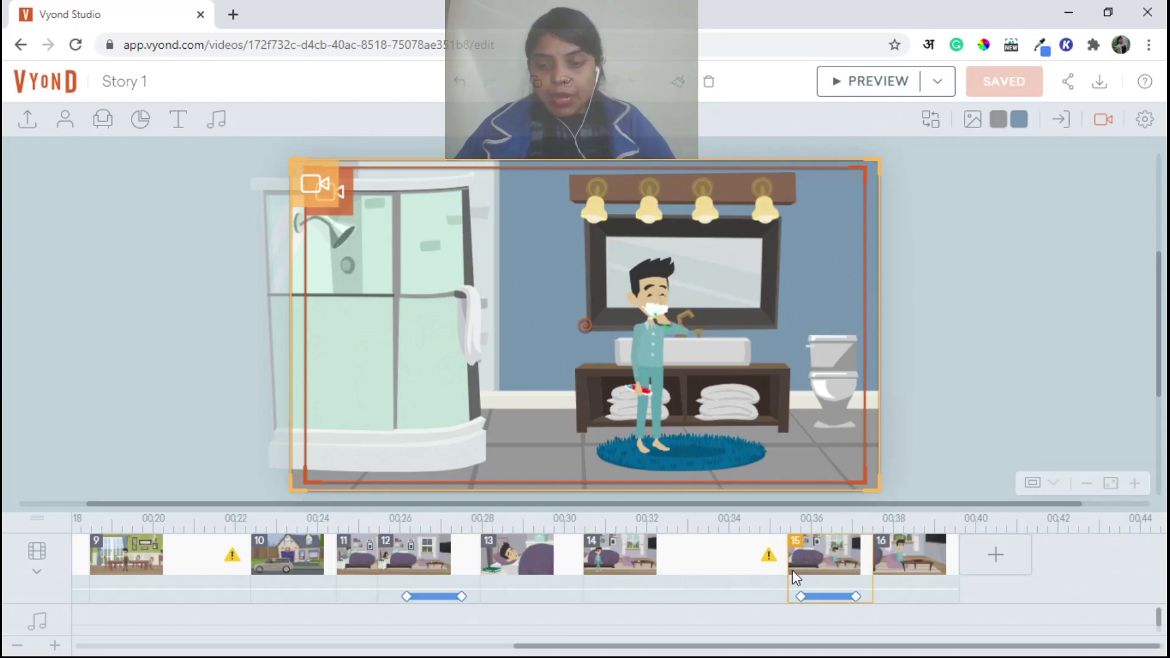
click(834, 595)
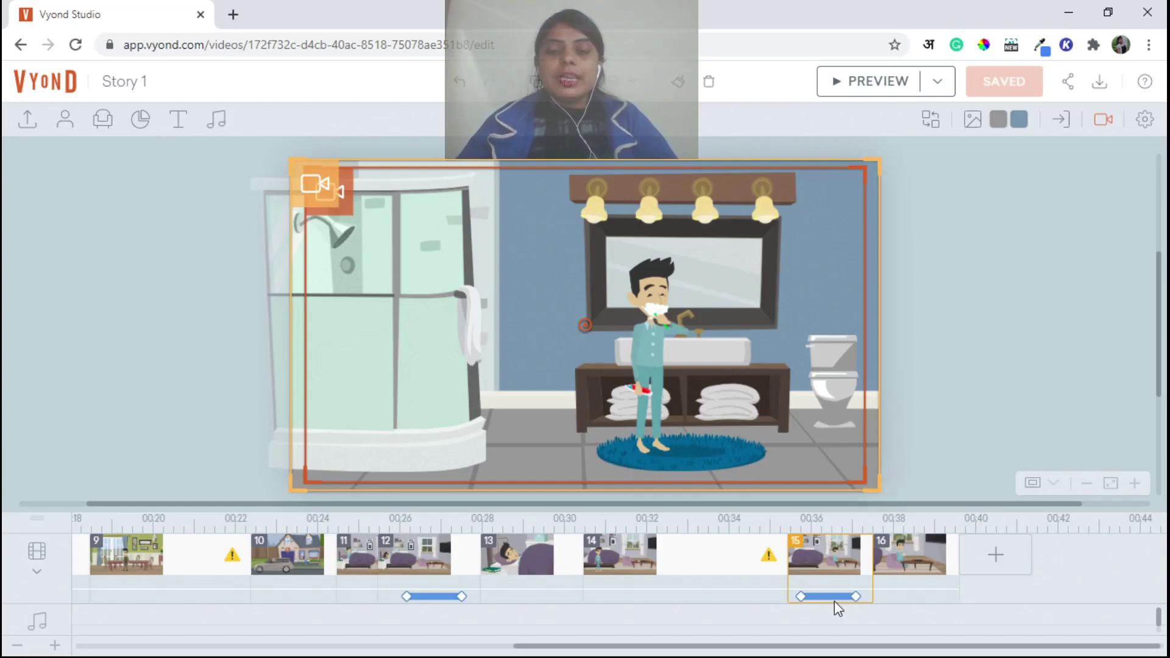
click(997, 555)
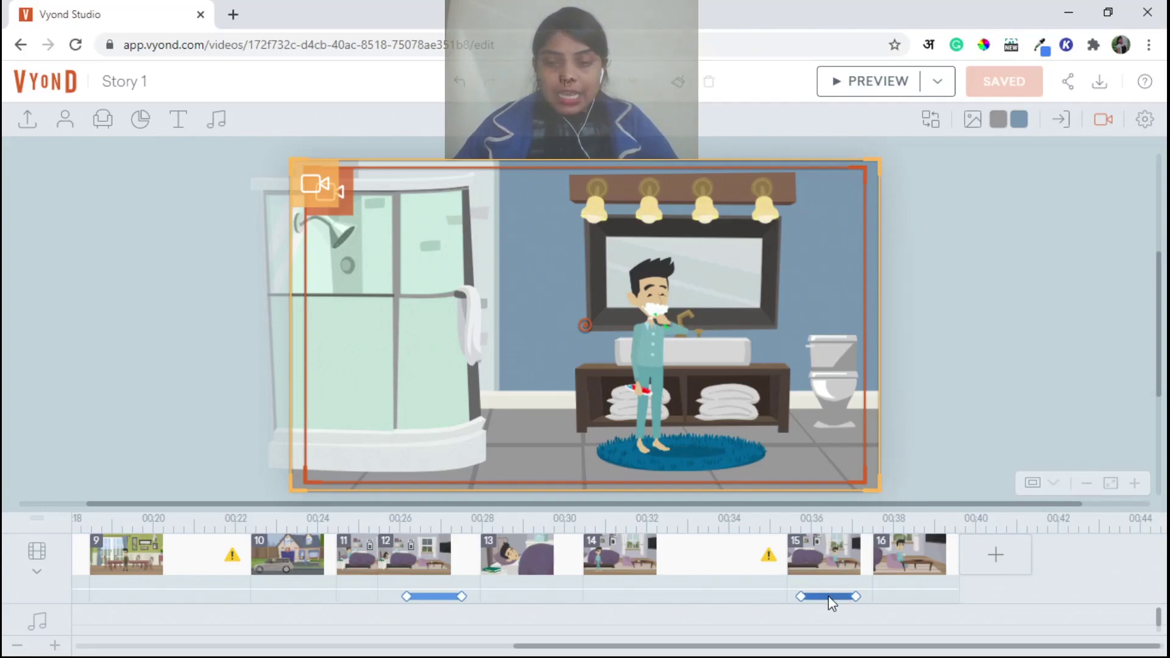
mouse_move(828, 599)
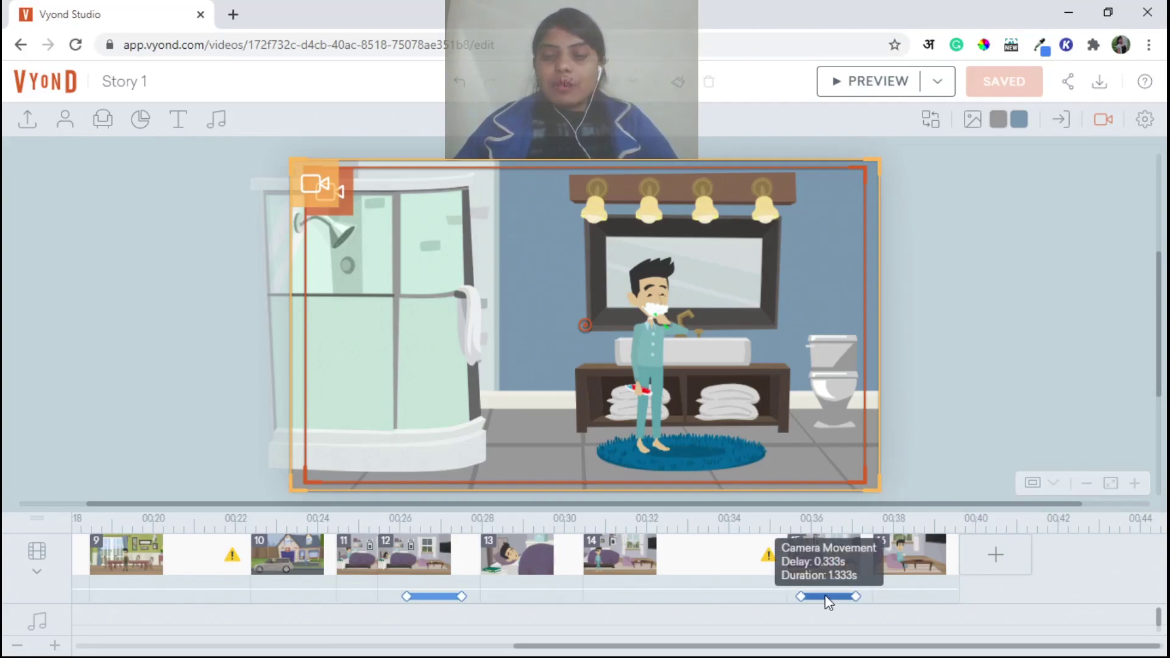
Adjust scene 15's camera movement so it starts after a 0.208 s delay and runs for 1.458 s
click(1103, 119)
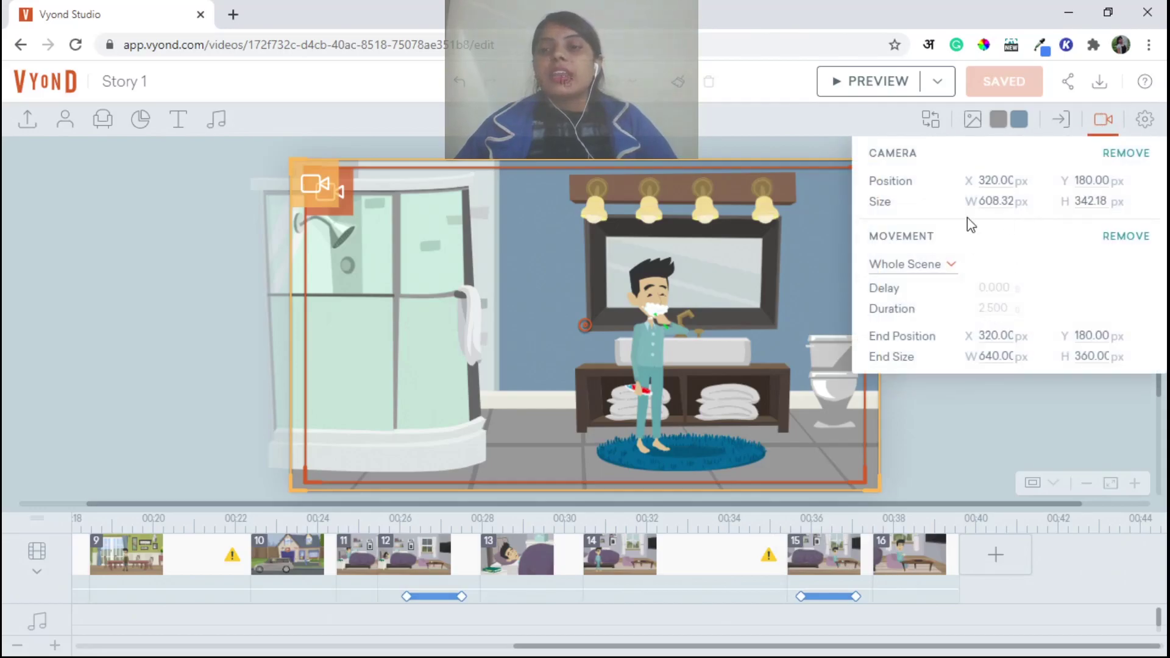
click(815, 553)
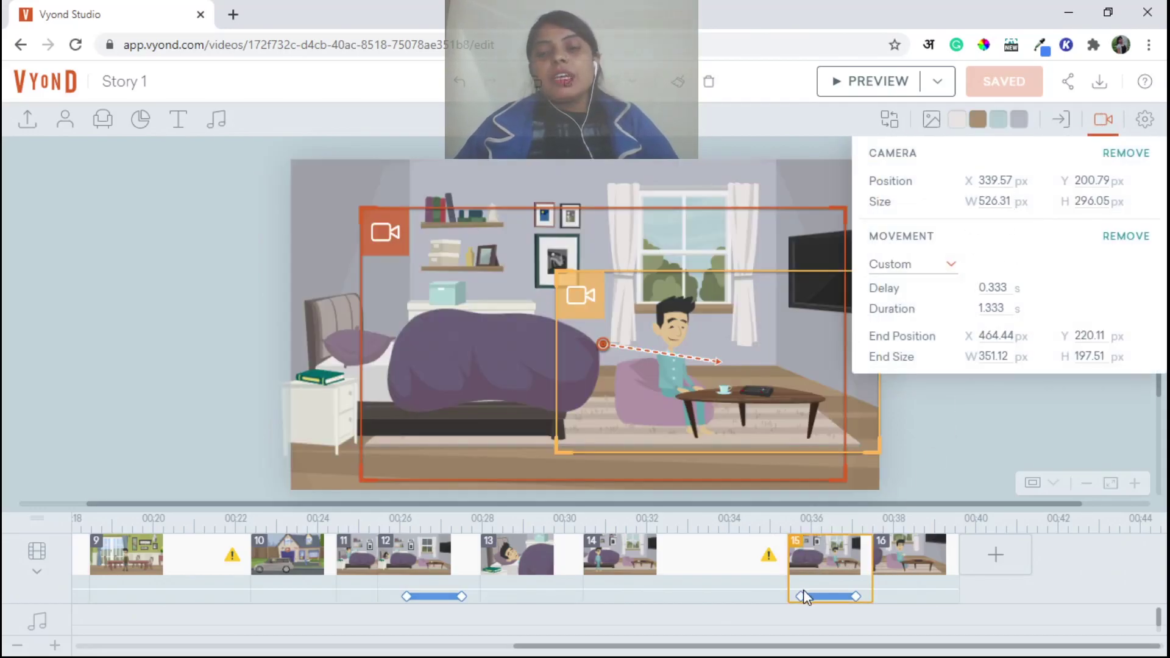
drag(806, 596, 795, 596)
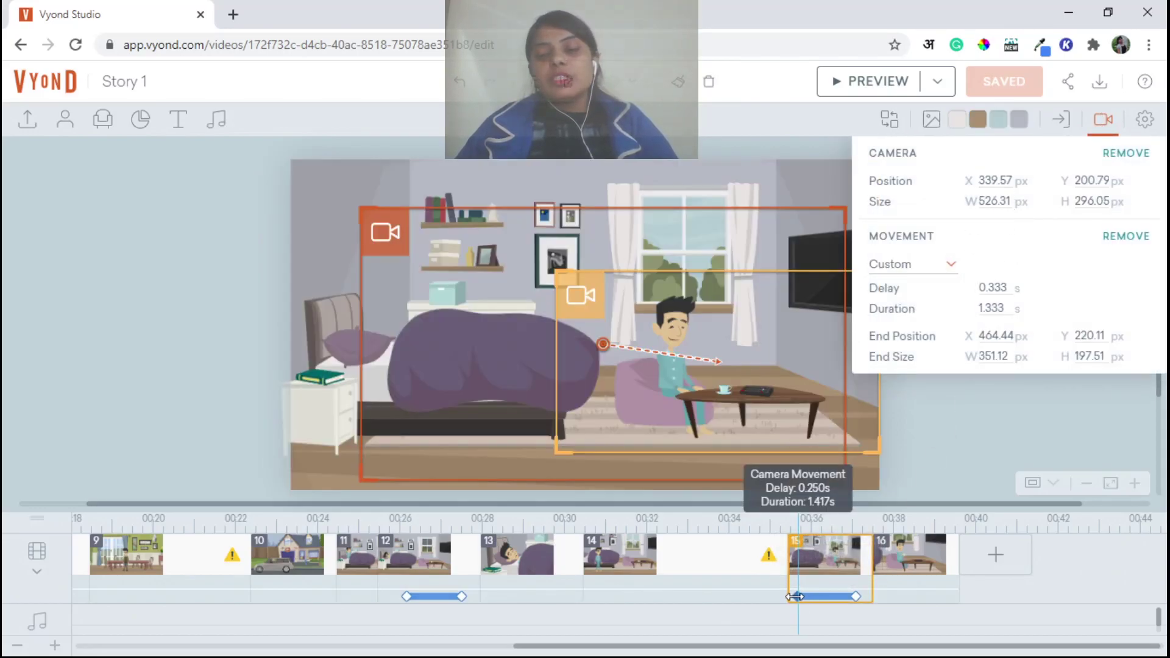
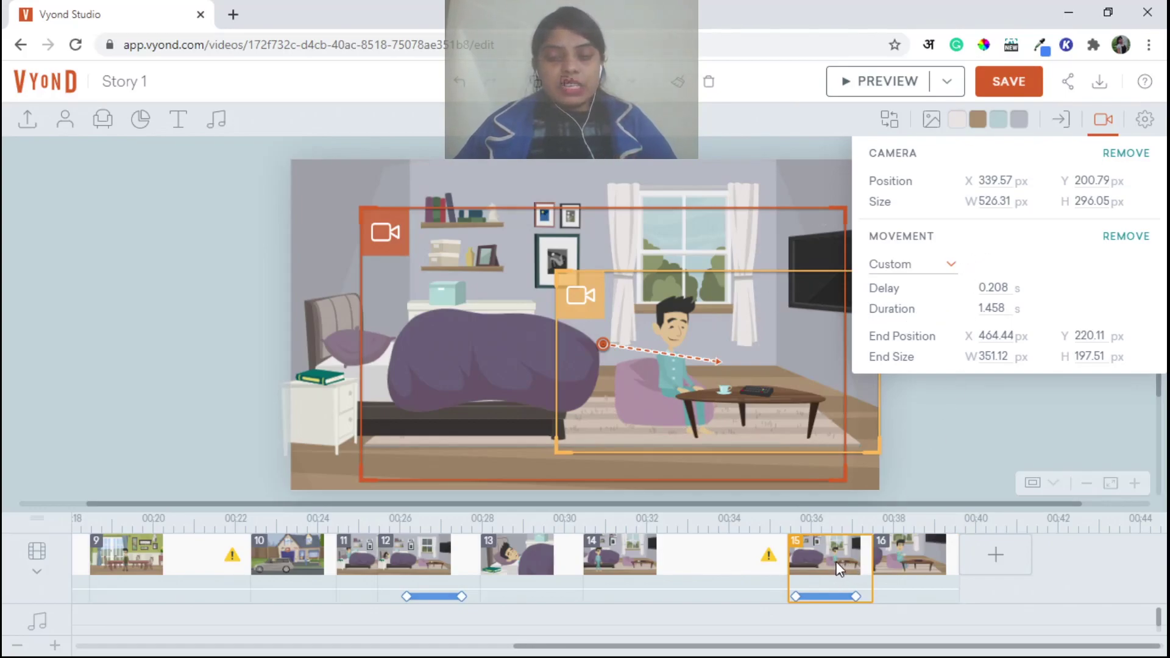
click(1102, 118)
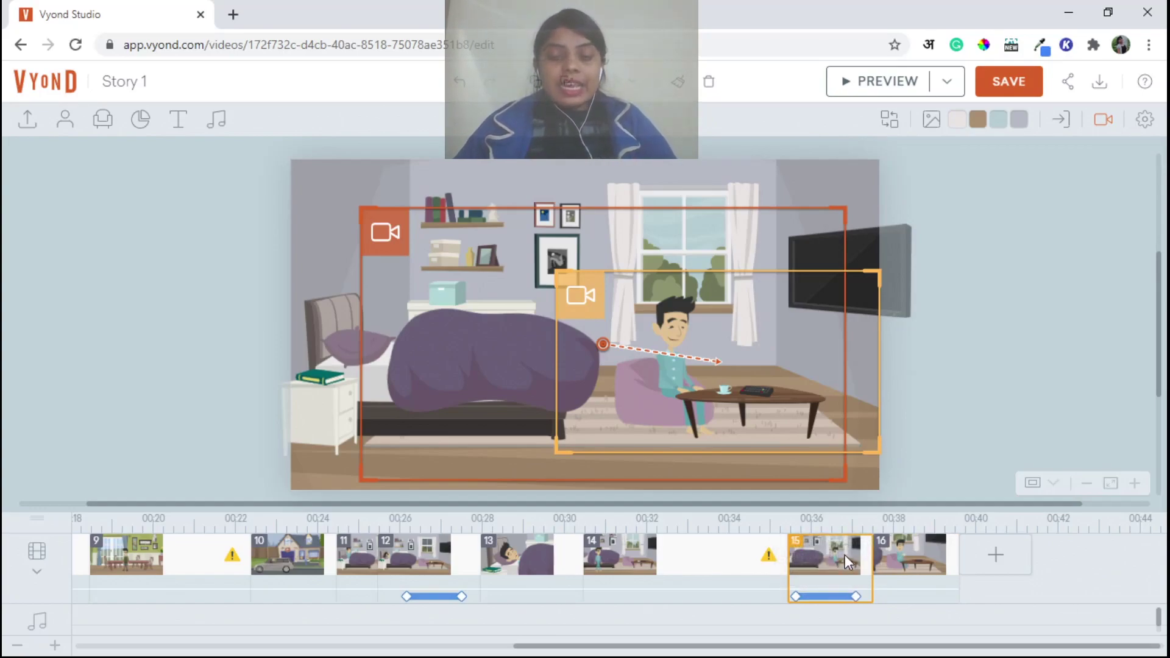
mouse_move(852, 597)
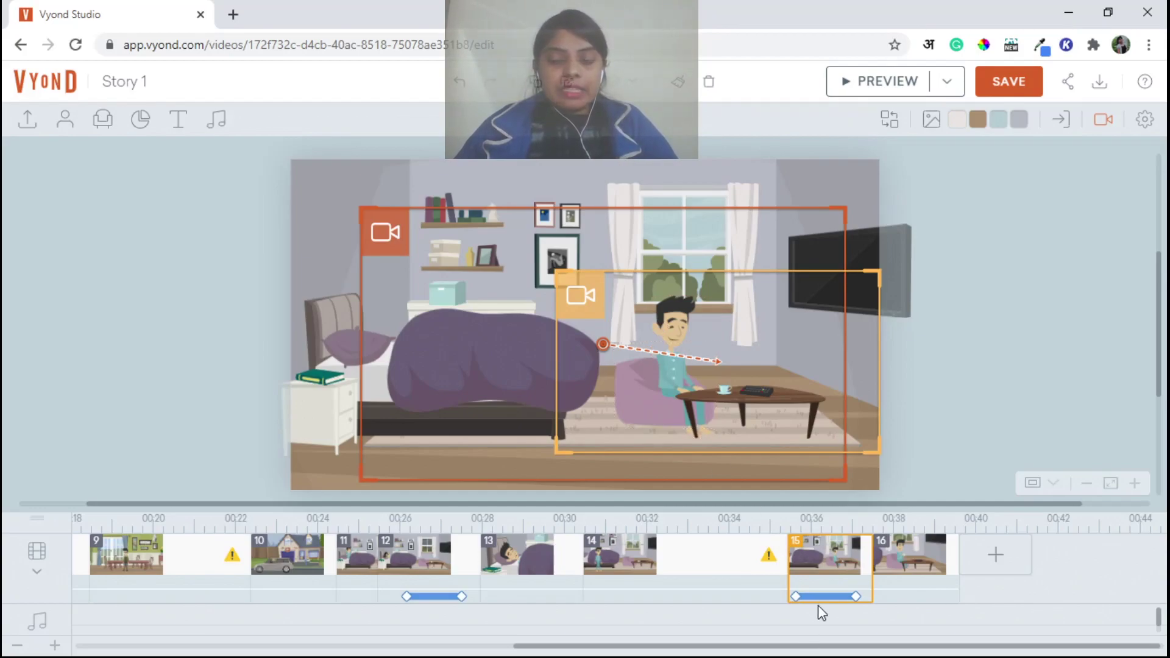
Expand the timeline to show asset effects and bring up scene 14's motion path track
click(35, 582)
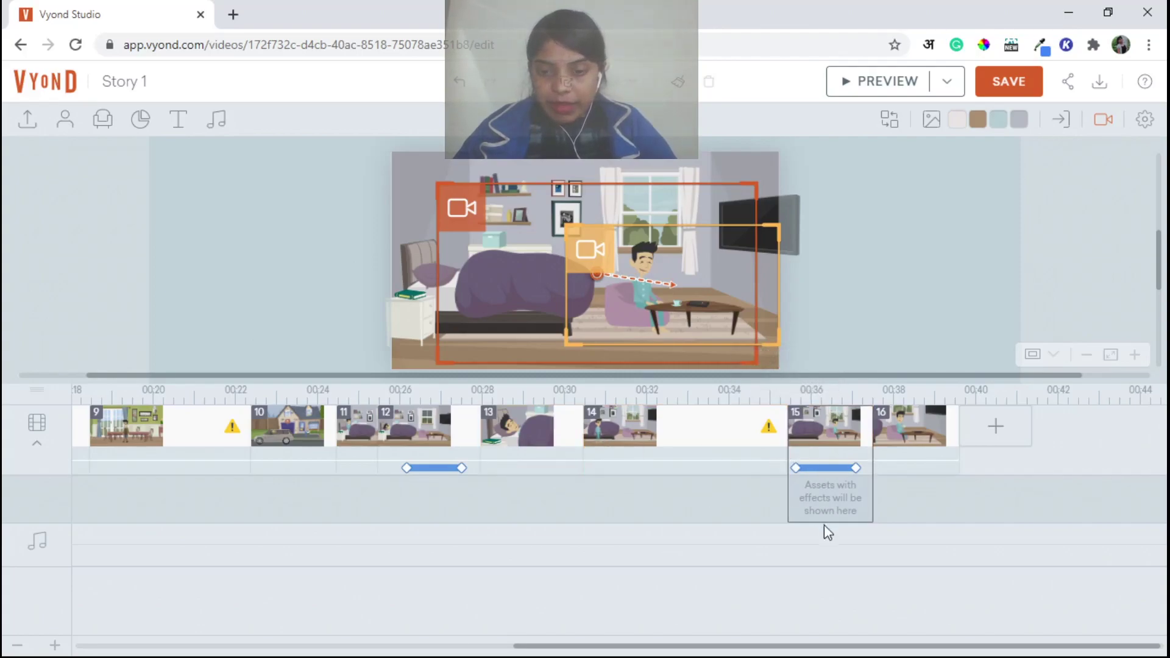
drag(847, 646, 749, 645)
click(781, 453)
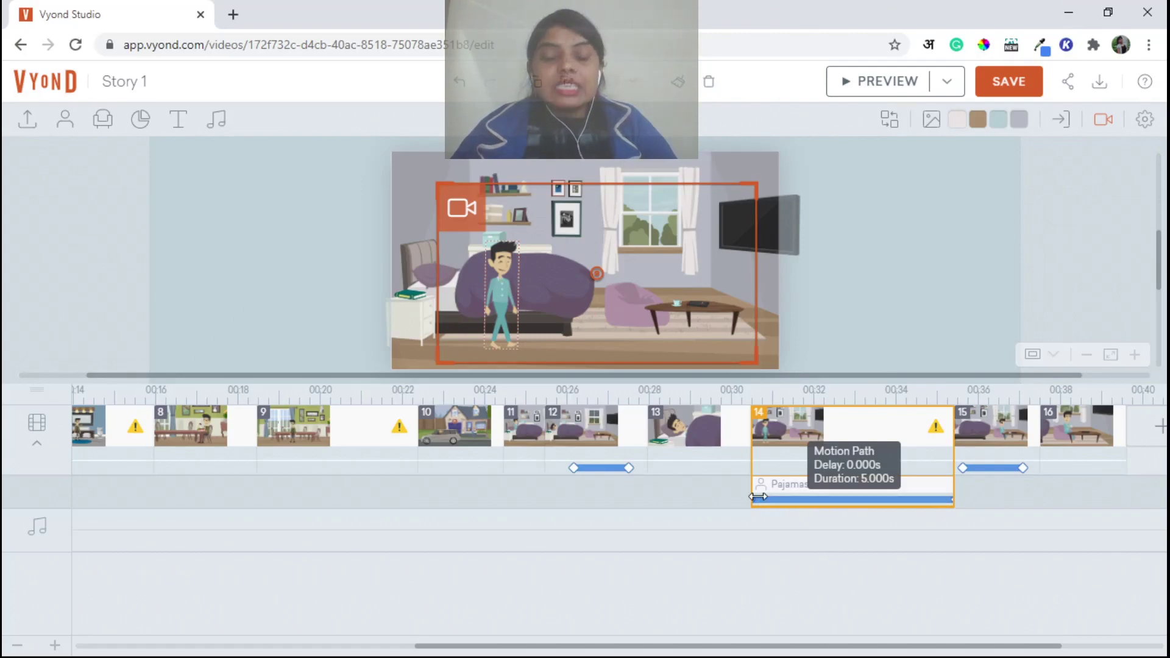
Try delaying the man's motion path in scene 14 up to 0.917 s, preview it, and return its start to the scene's beginning
drag(758, 497, 765, 499)
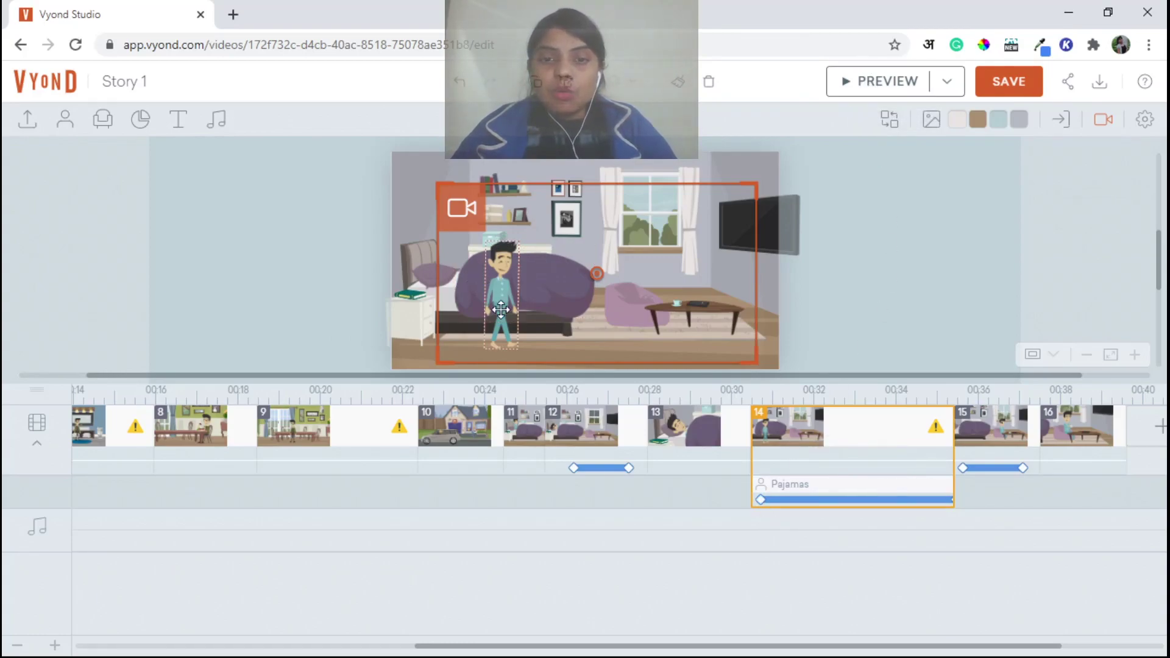
click(906, 92)
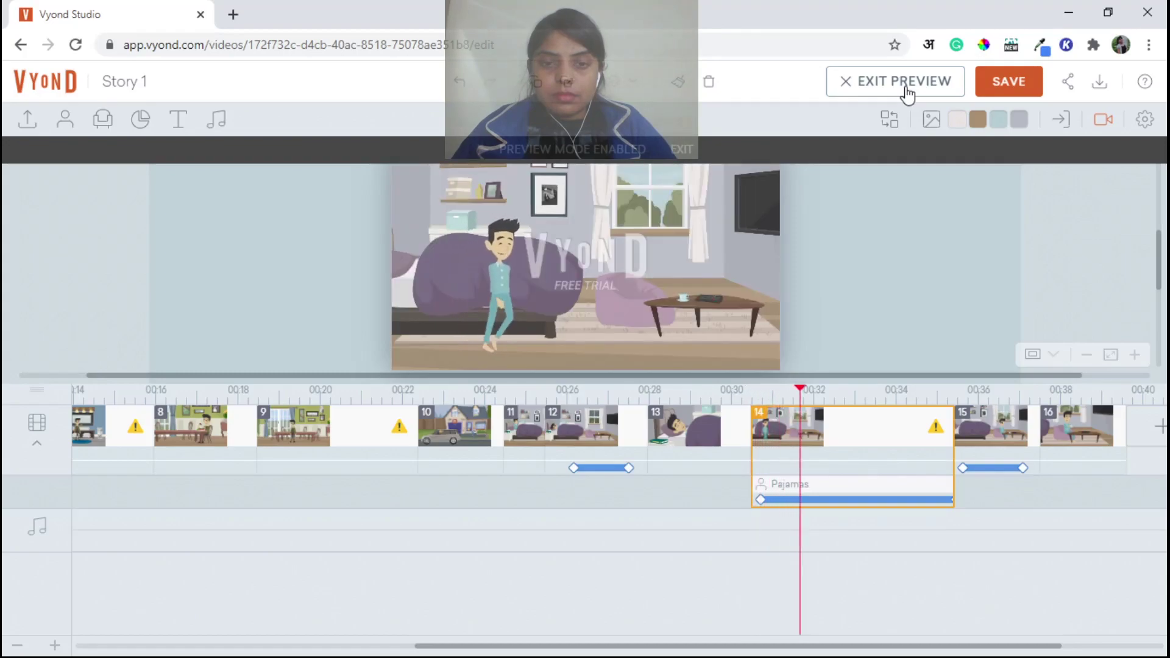
drag(762, 501, 787, 500)
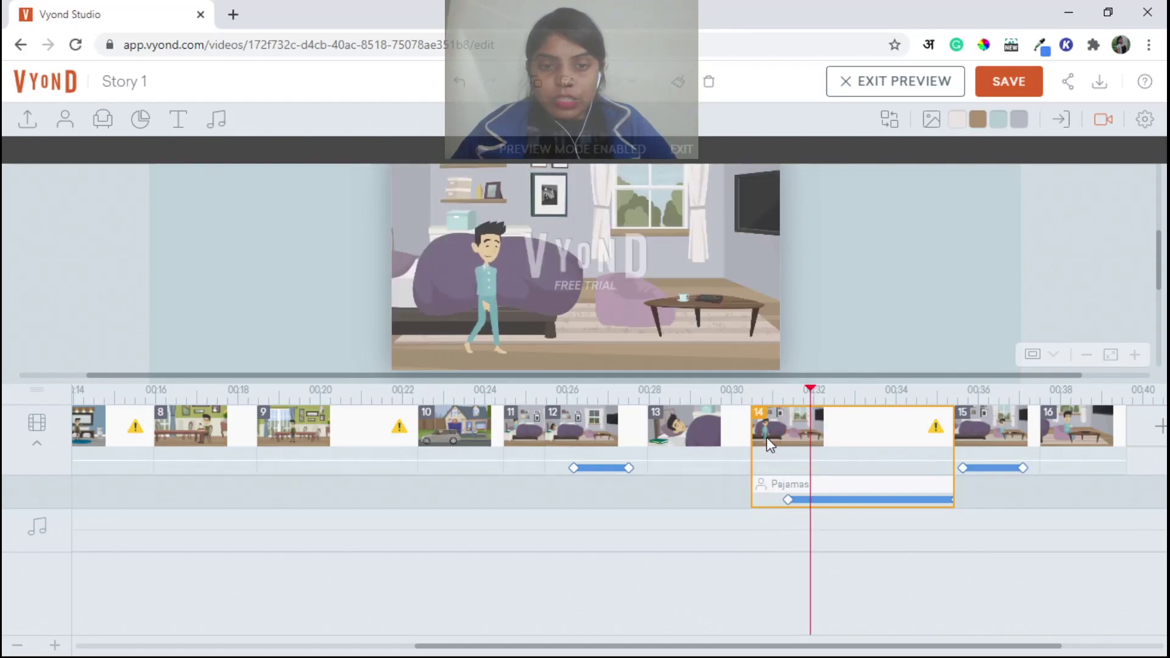
click(864, 318)
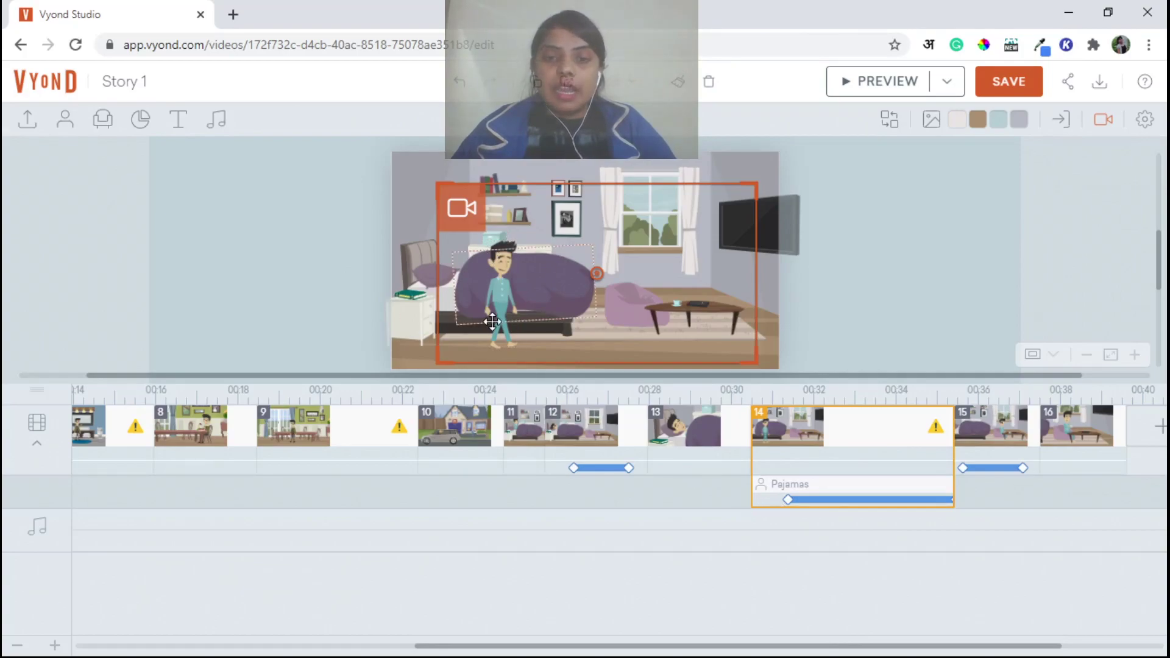
mouse_move(825, 502)
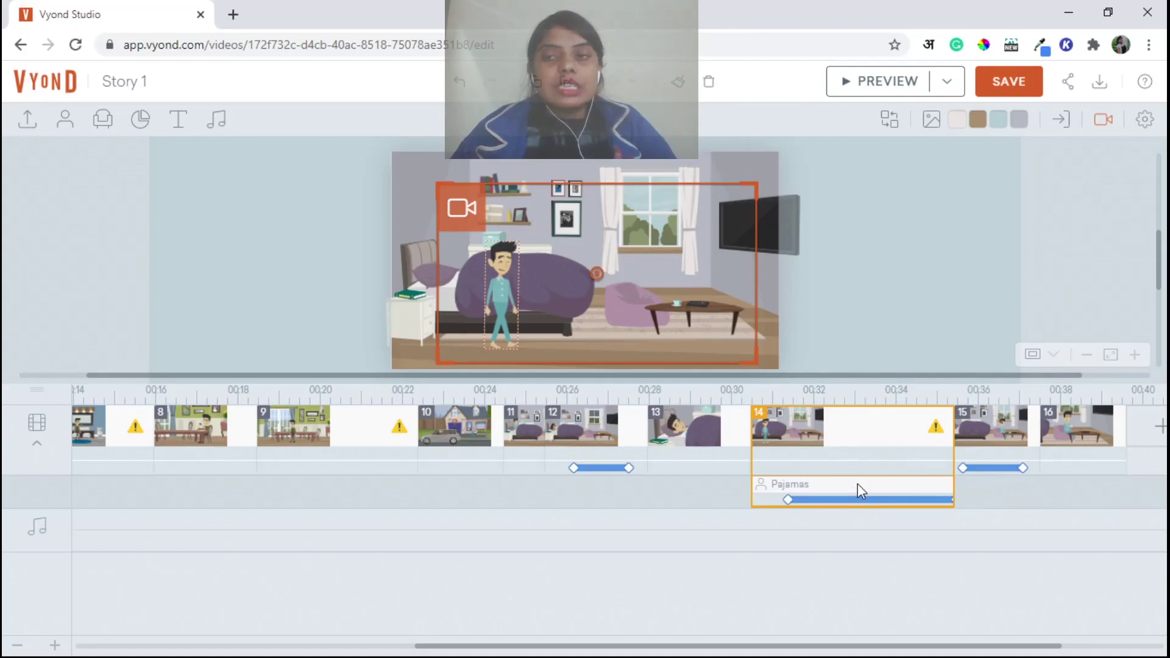
mouse_move(789, 502)
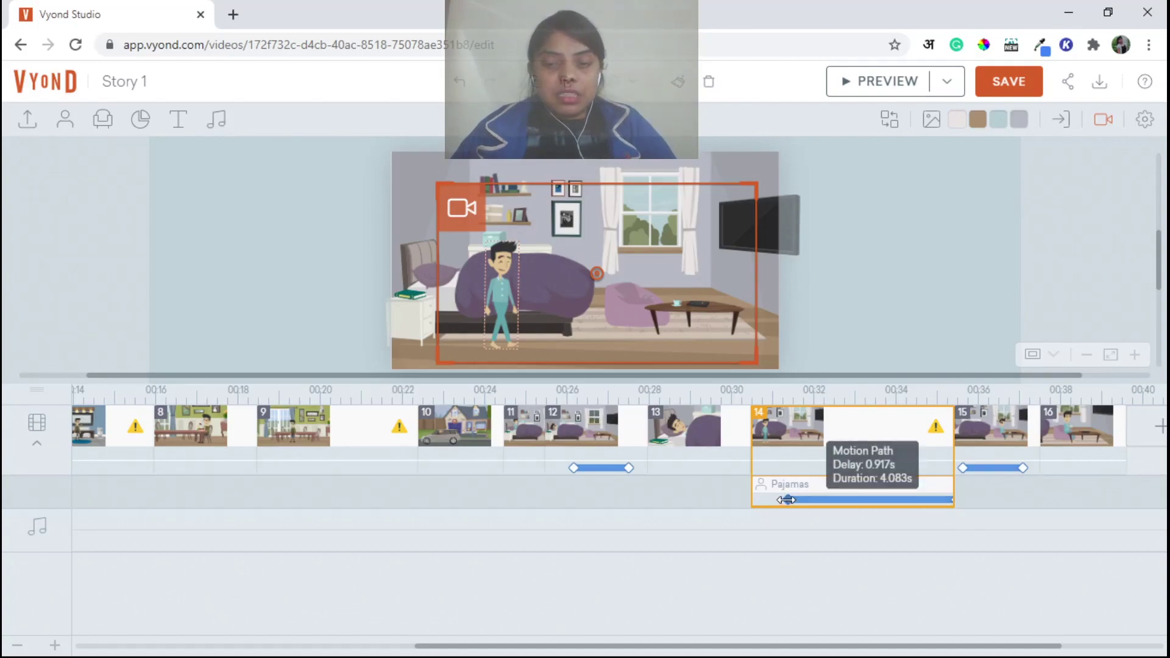
drag(787, 500, 754, 500)
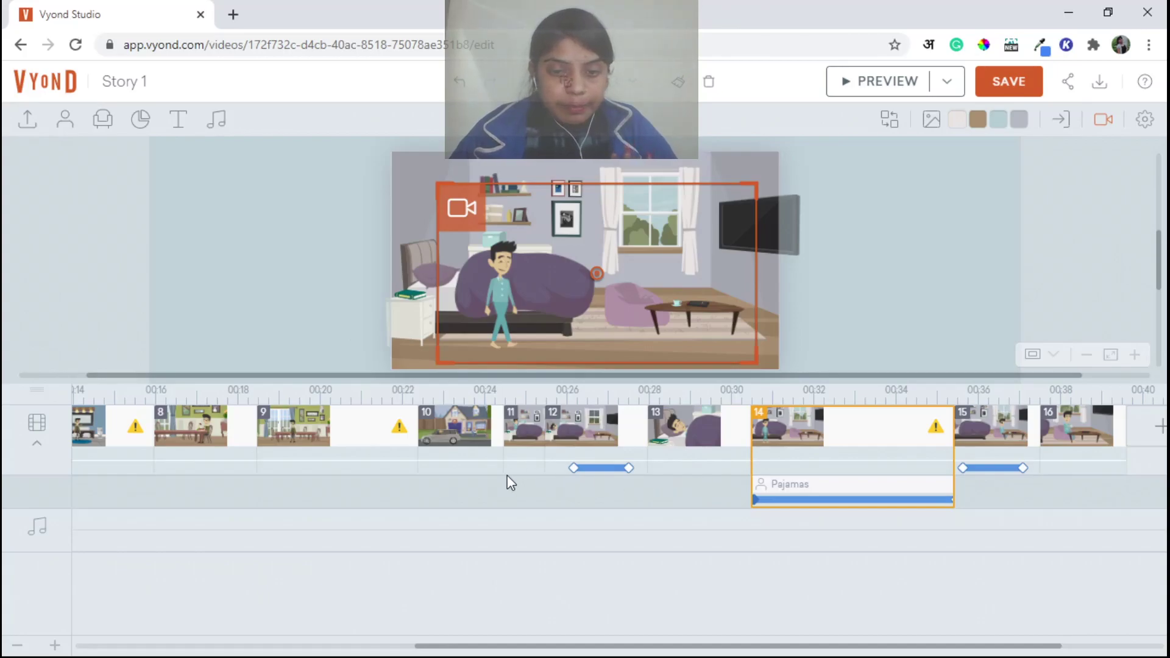
In scene 10, set the Slide - Left exit effects of the hatchback and its driver group to a 0.625 s delay and 1.375 s duration
click(446, 445)
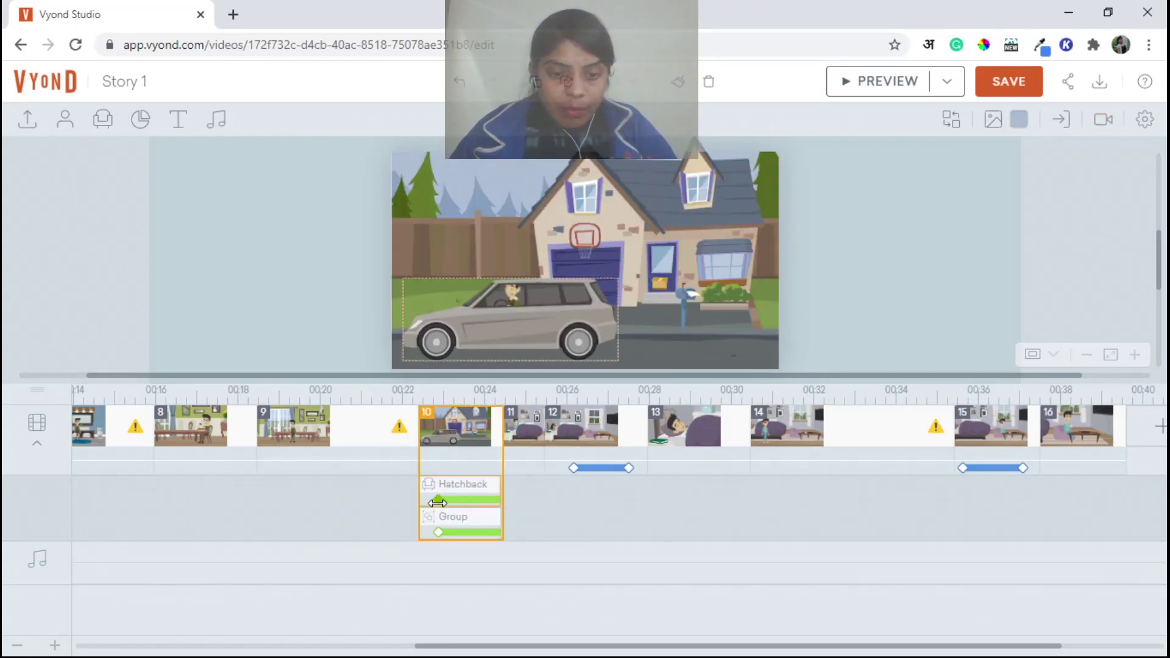
mouse_move(437, 503)
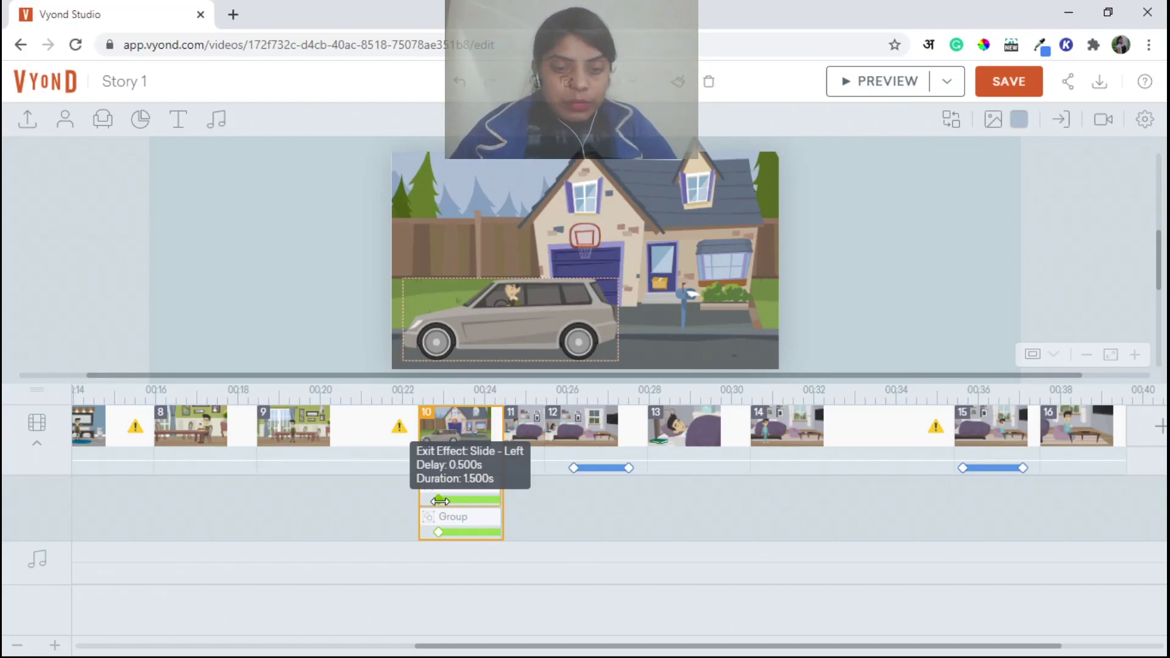
drag(440, 501, 443, 500)
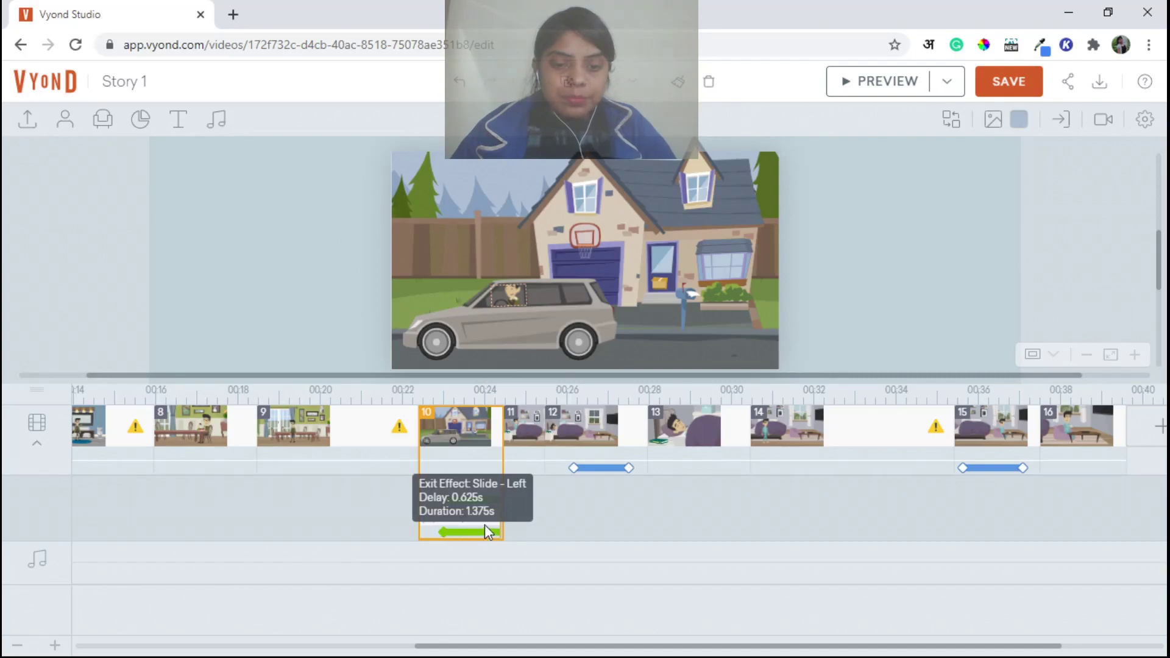
Try scene 10 at 3.667 s with a later hatchback exit, undo the exit shift, and set the scene's duration to 2.208 s
drag(503, 455, 569, 455)
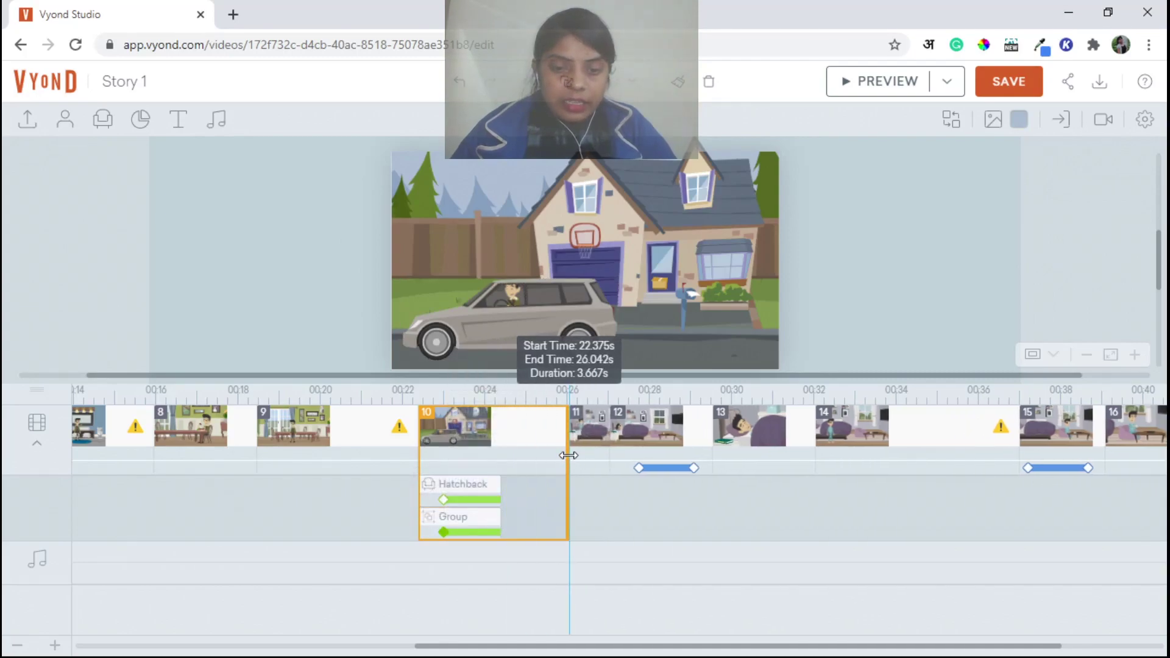
drag(501, 499, 543, 496)
click(500, 160)
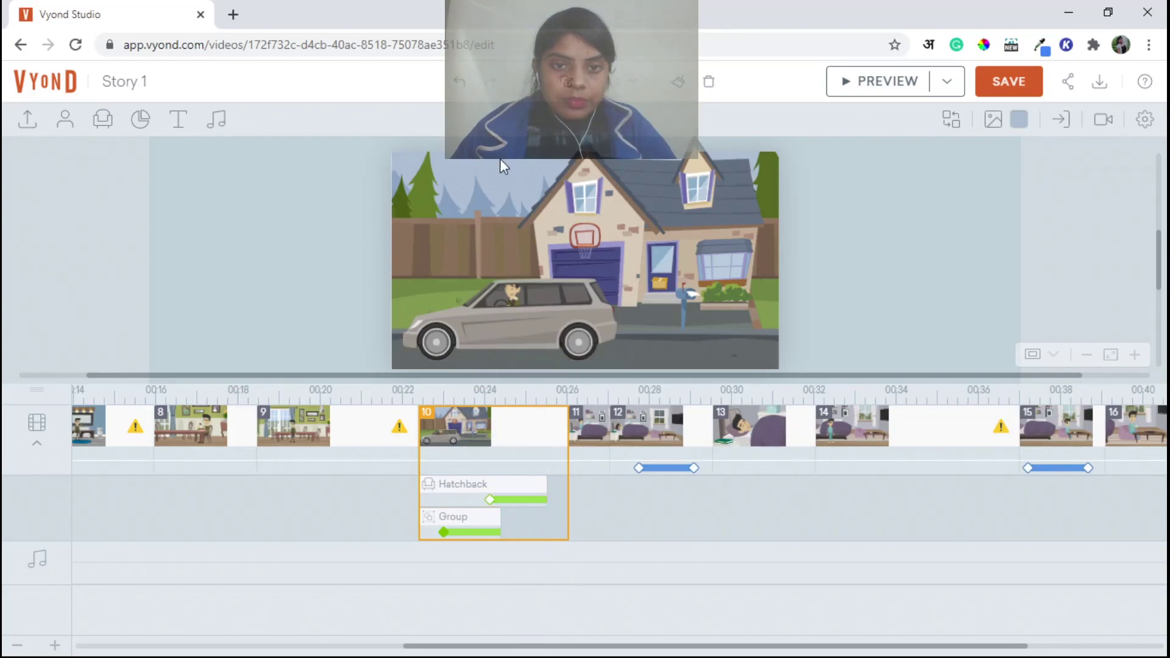
click(458, 84)
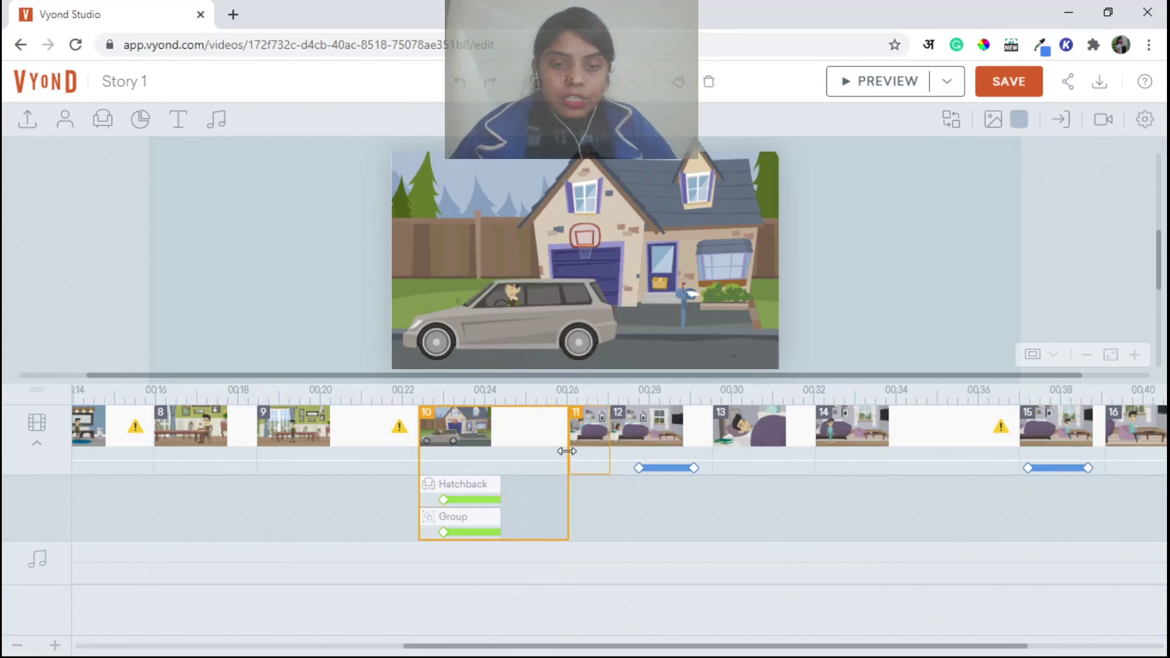
drag(568, 454, 509, 451)
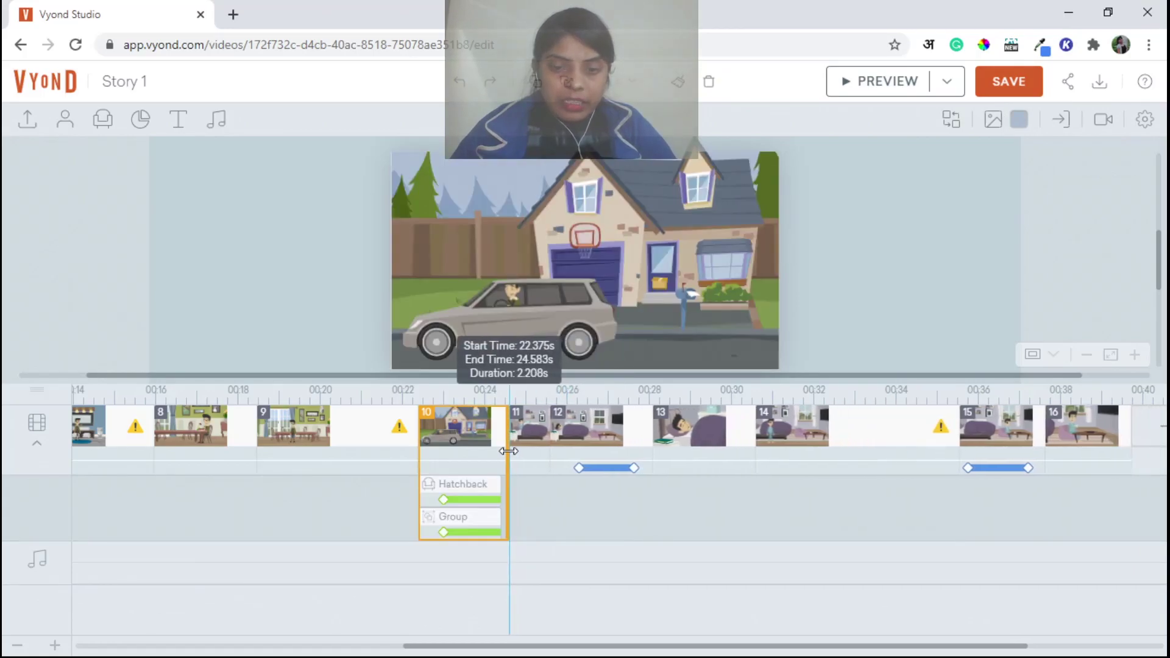
Apply the Pop enter effect to the man eating at the dining table in scene 8
click(305, 432)
click(221, 438)
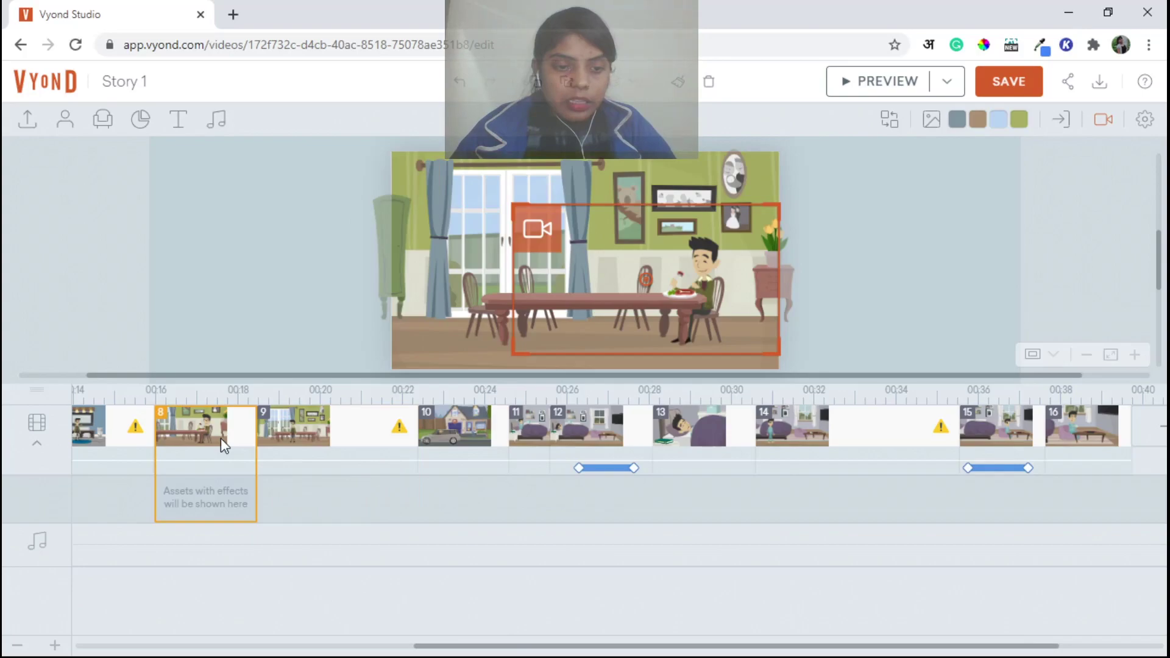
click(694, 256)
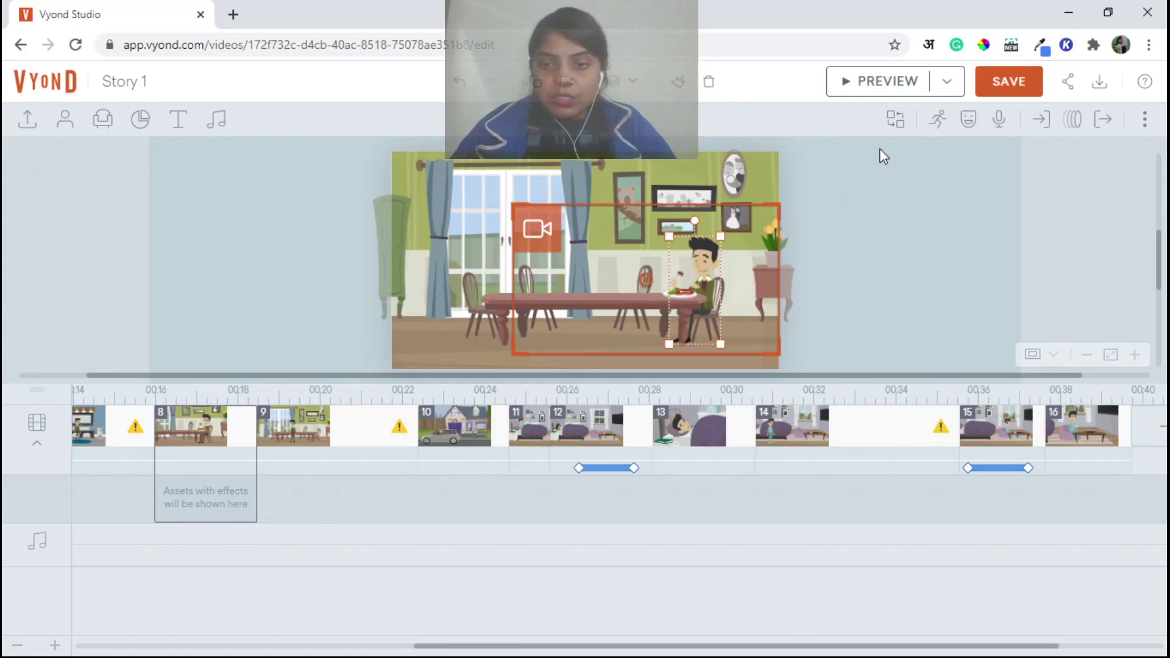
click(1040, 120)
click(1013, 185)
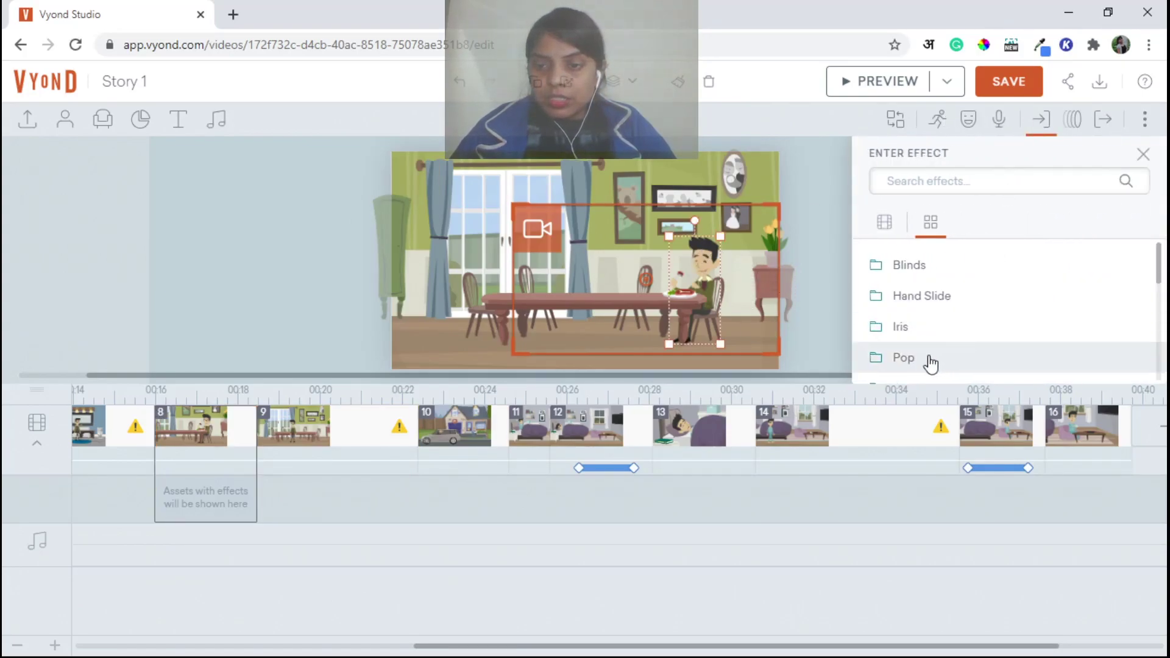
click(916, 355)
click(944, 263)
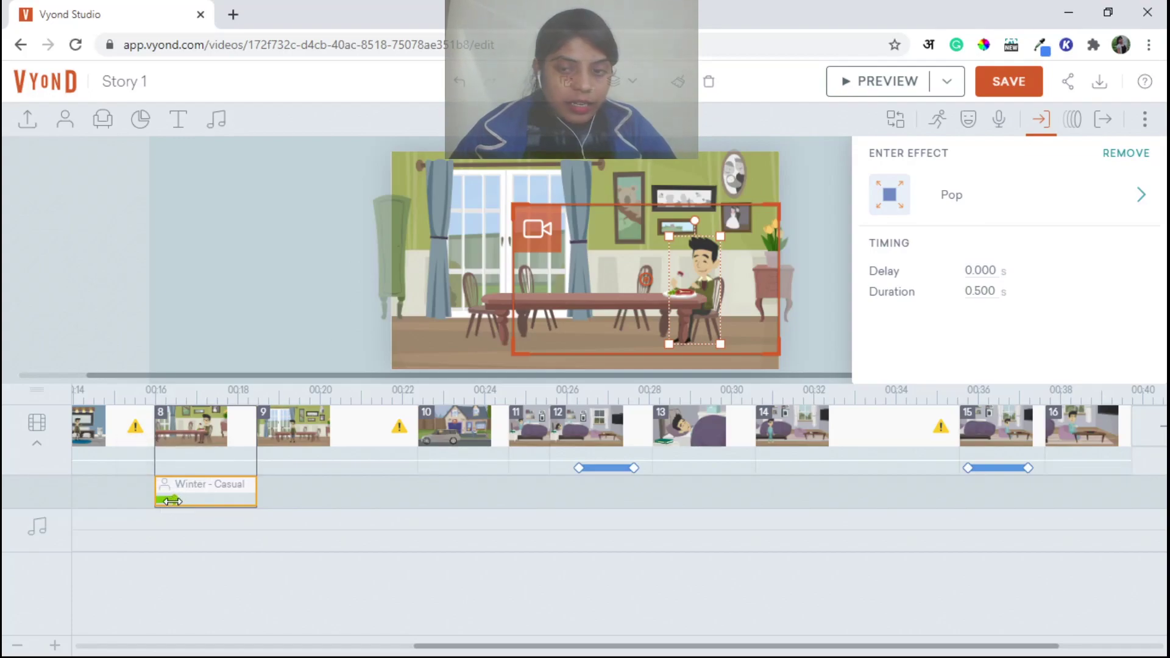
Try a 0.5 s delay on the man's Pop enter effect, and set the delay back to 0 s
click(976, 269)
text(0)
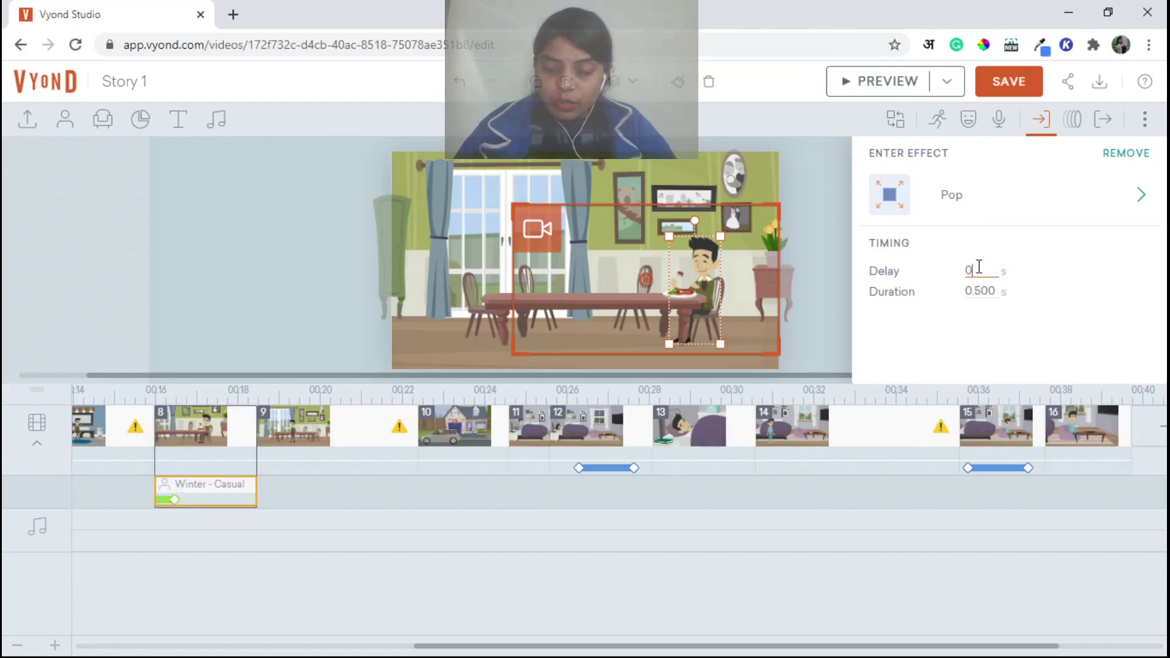
text(.5)
key(Return)
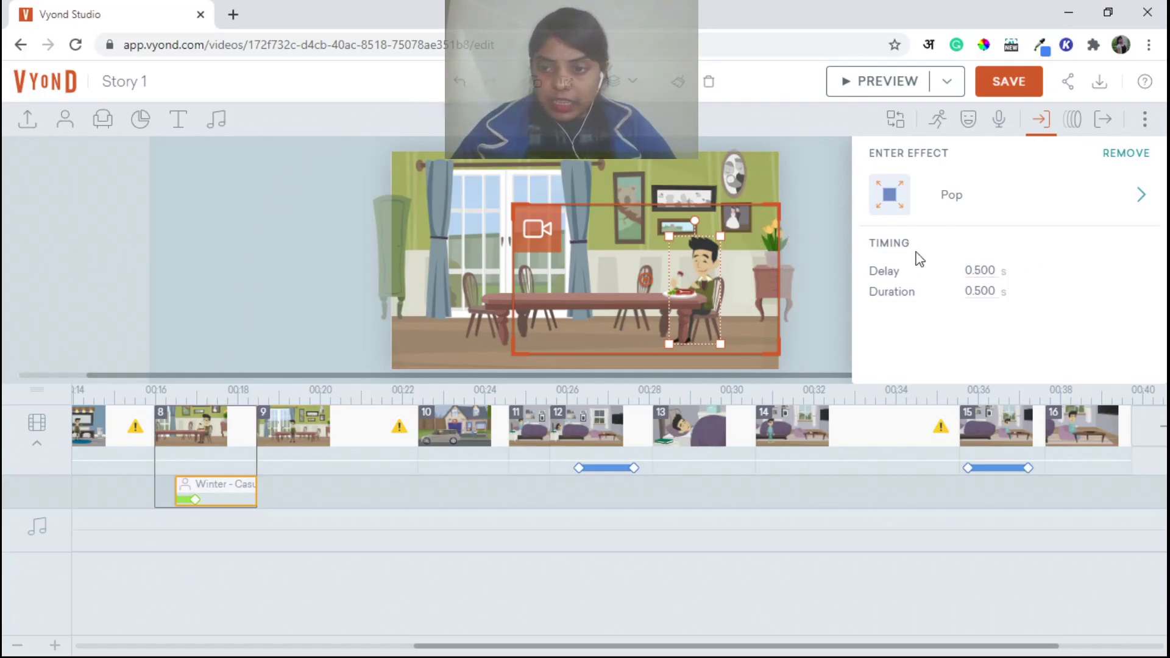
double_click(983, 268)
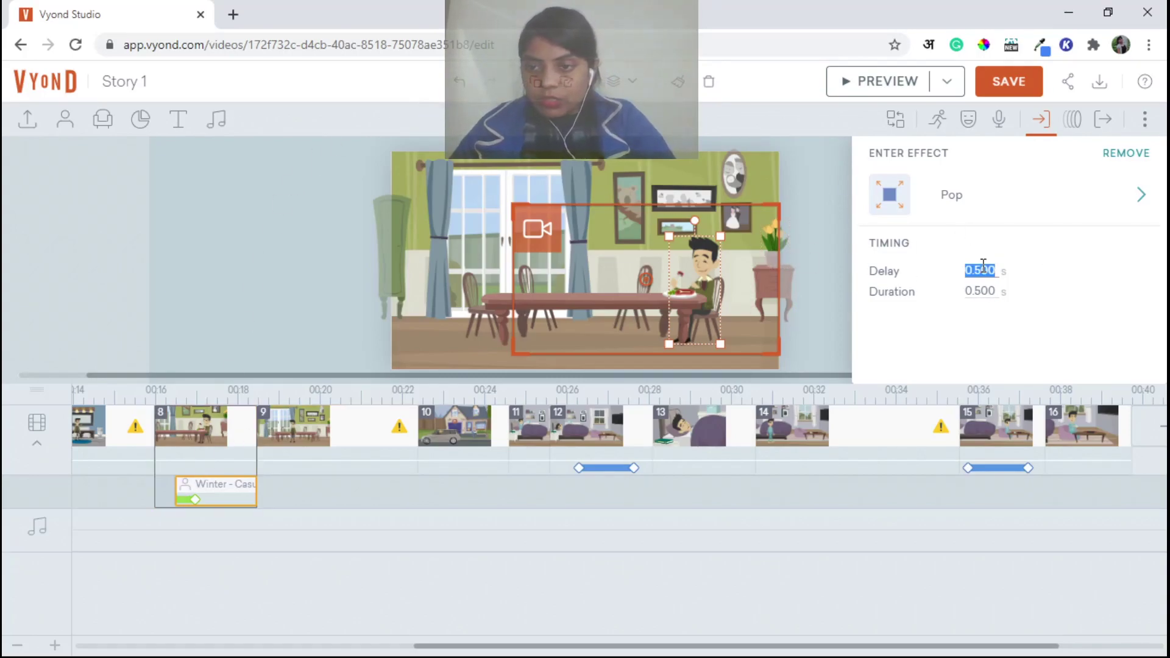
text(0)
key(Return)
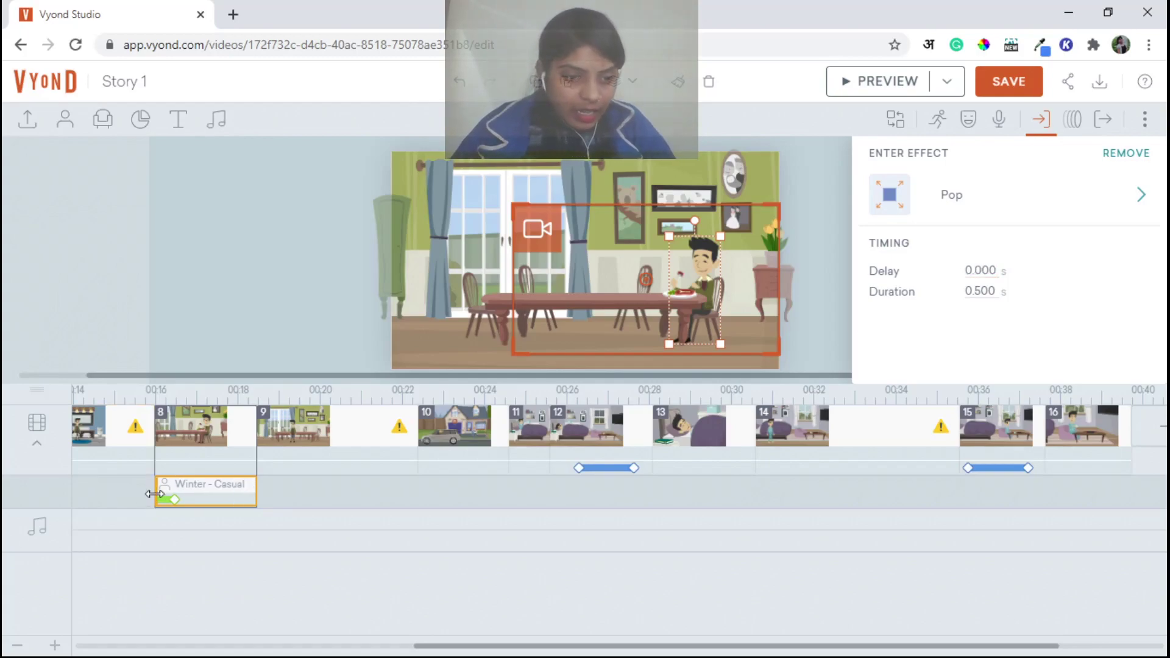
Adjust the man's Pop enter effect on the timeline to a 0.292 s delay and 1 s duration, and preview scene 8
drag(159, 486, 165, 485)
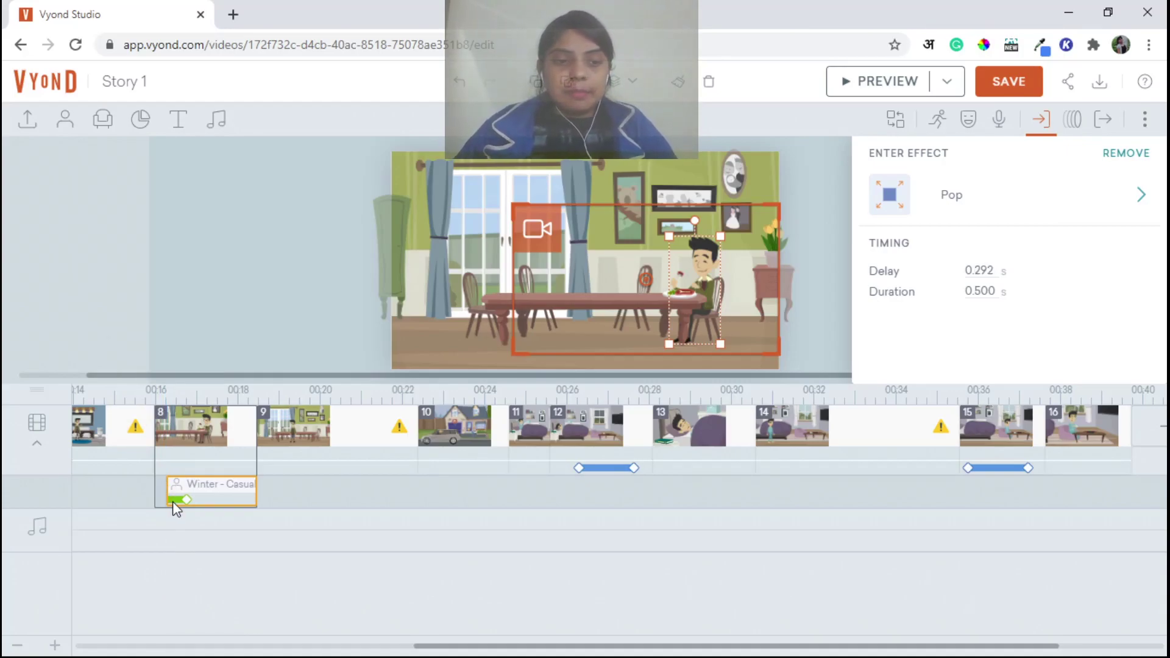
mouse_move(174, 502)
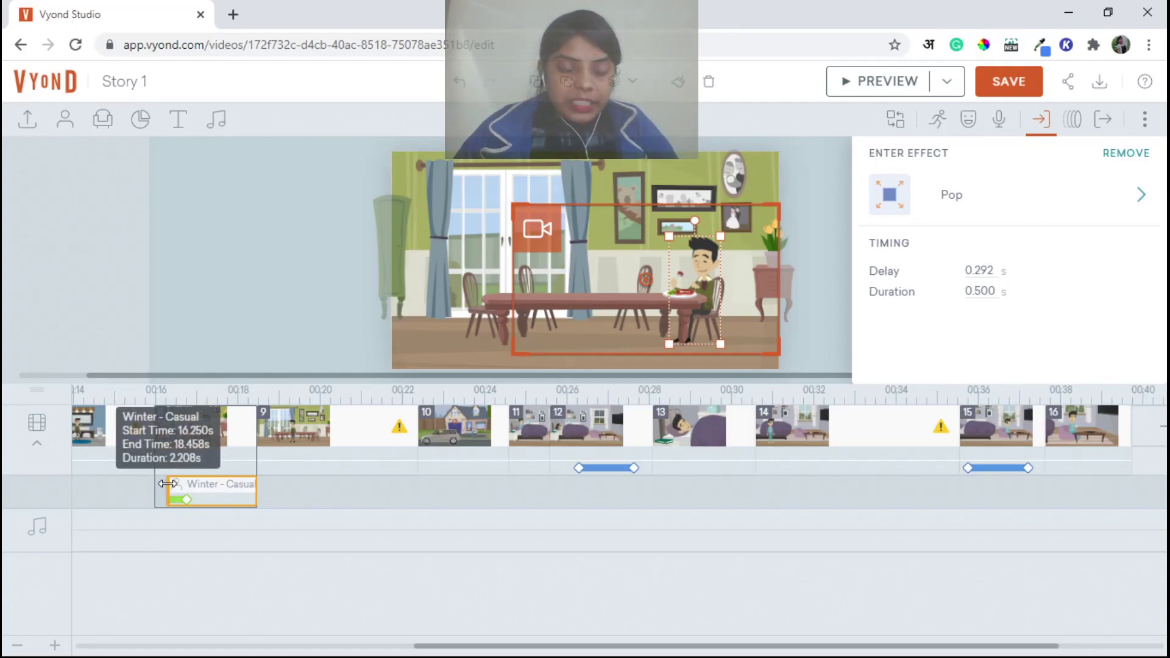
mouse_move(169, 484)
mouse_down()
mouse_move(155, 485)
mouse_move(168, 485)
mouse_up()
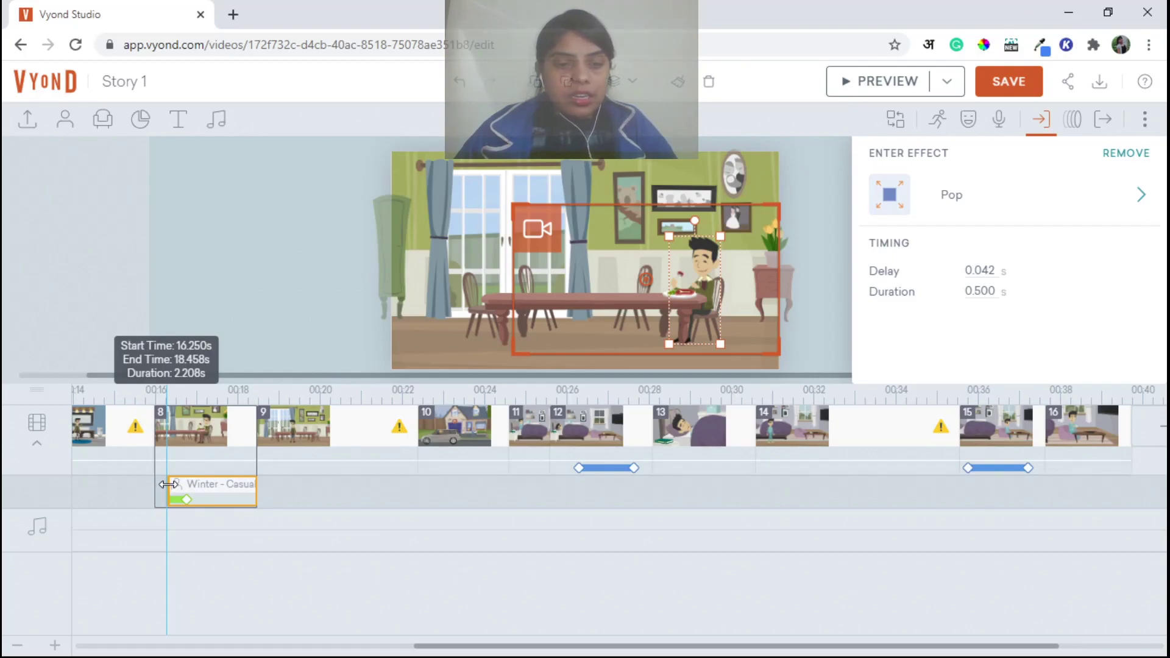
drag(168, 485, 205, 497)
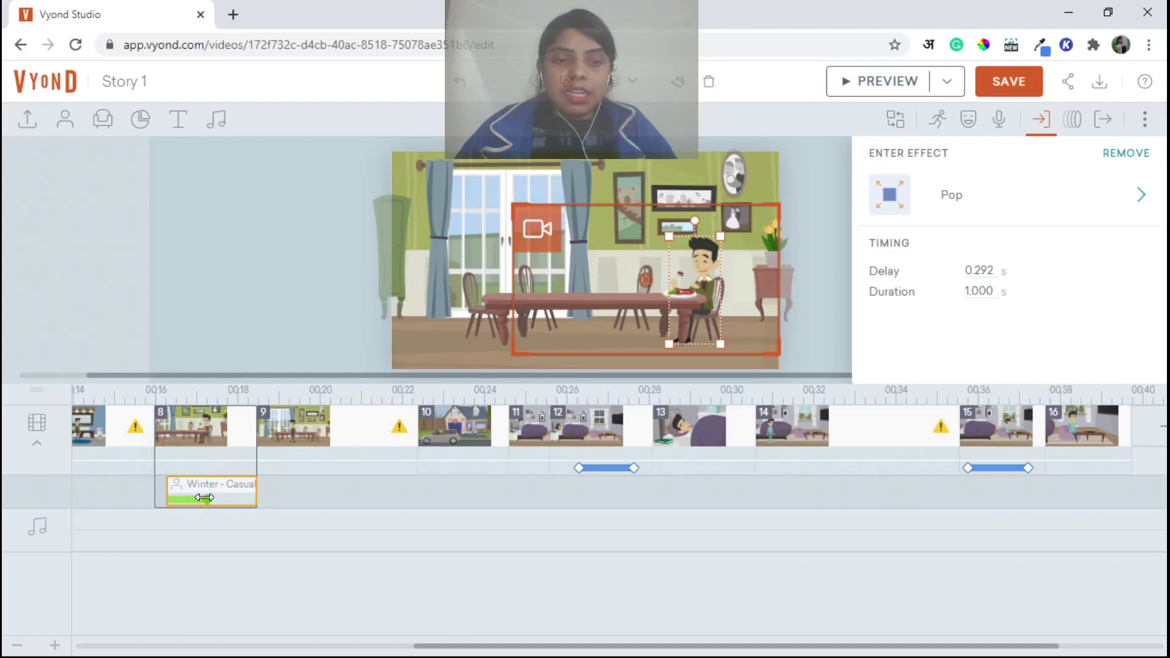
click(206, 407)
click(879, 86)
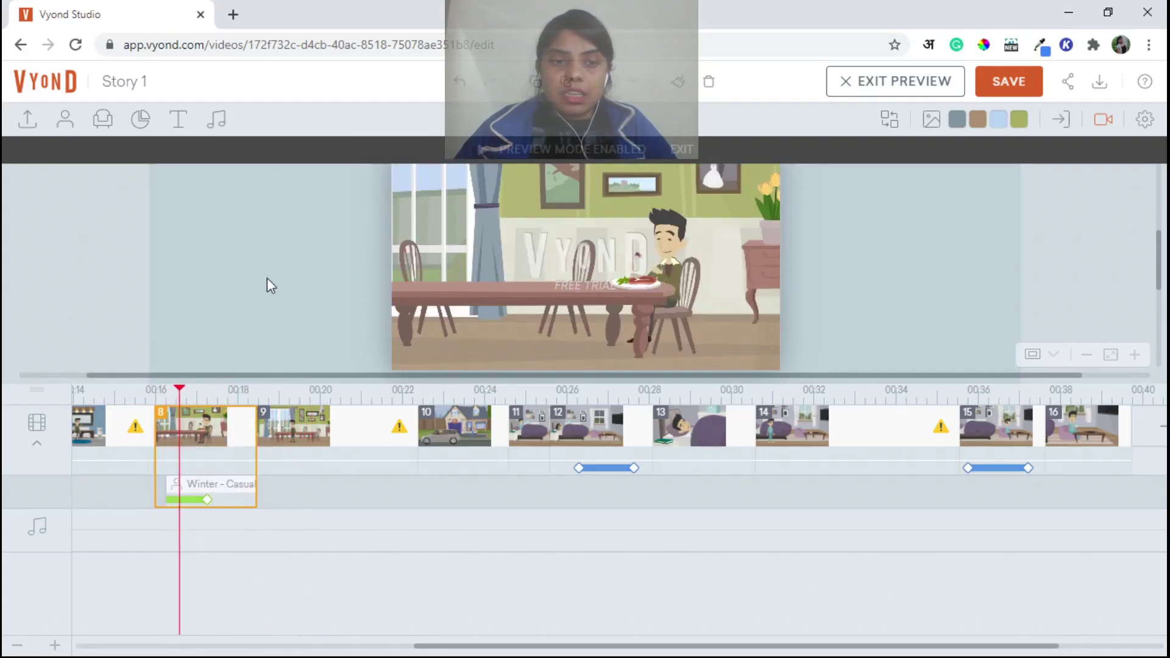
Undo the latest timing changes to the dining man's Pop enter effect in scene 8, remove the effect and save the story
click(458, 85)
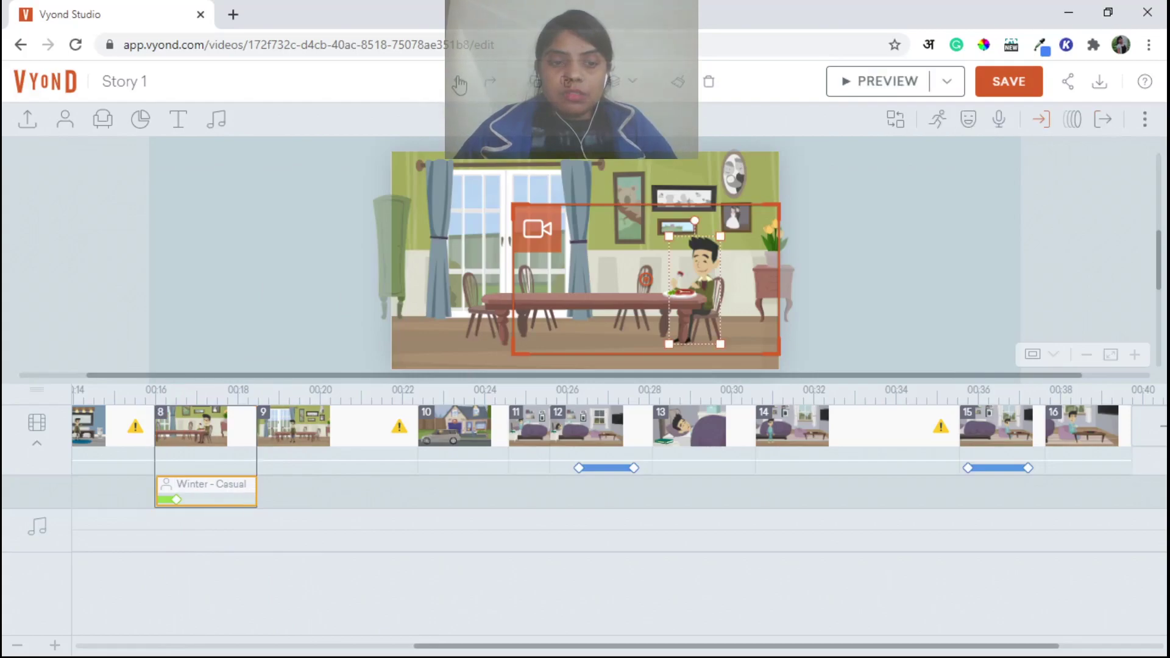
click(459, 86)
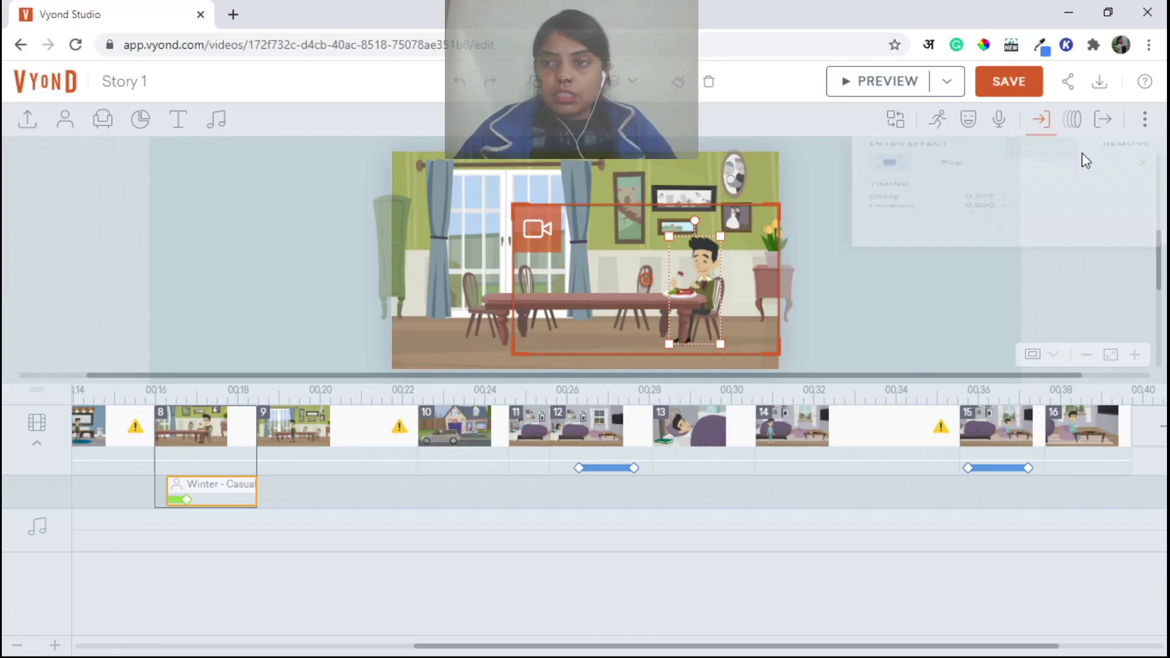
click(1041, 119)
click(1125, 153)
click(1030, 88)
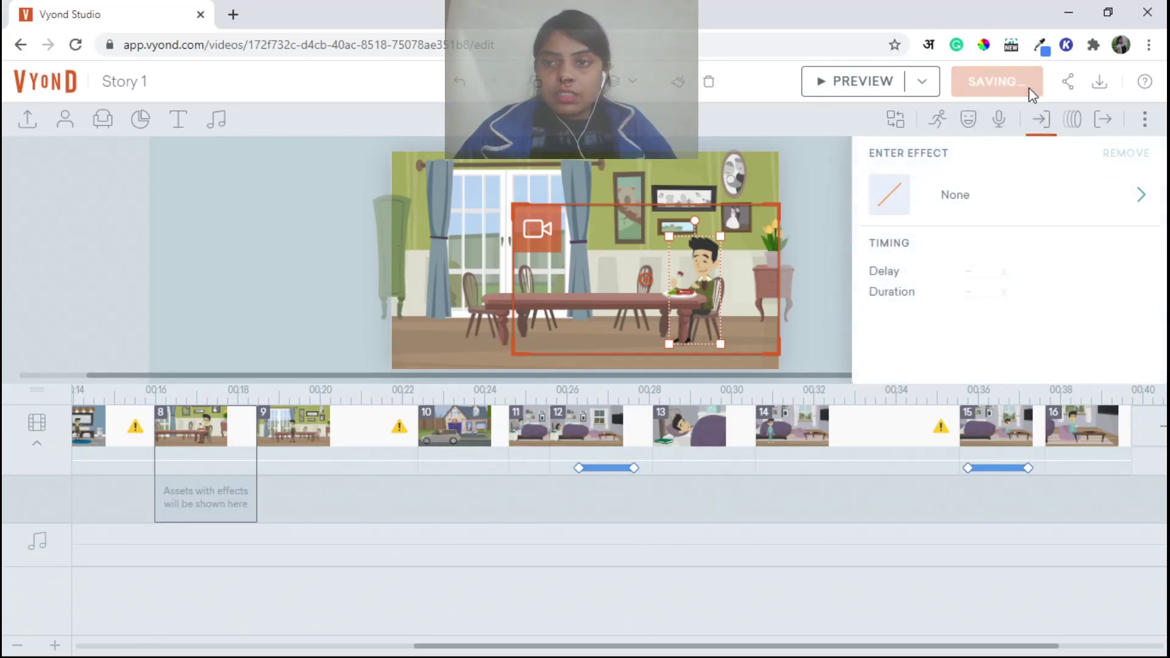
click(1040, 119)
Collapse the expanded timeline, expand it once more to show the asset effects row, and return it to the collapsed view
click(37, 443)
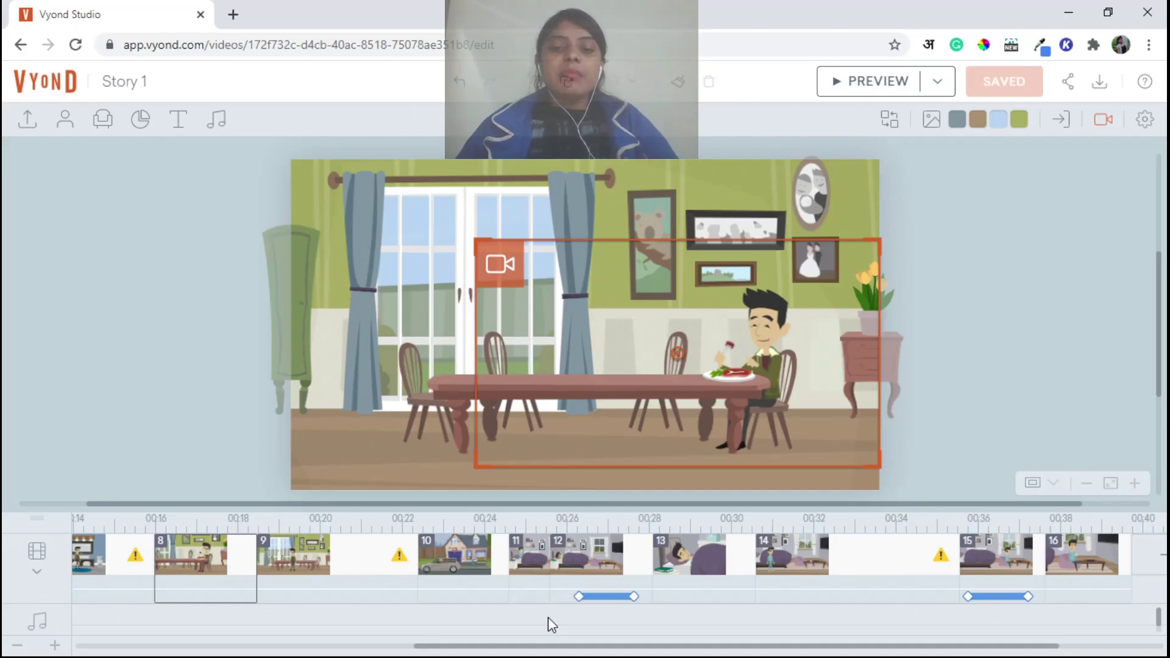
click(42, 576)
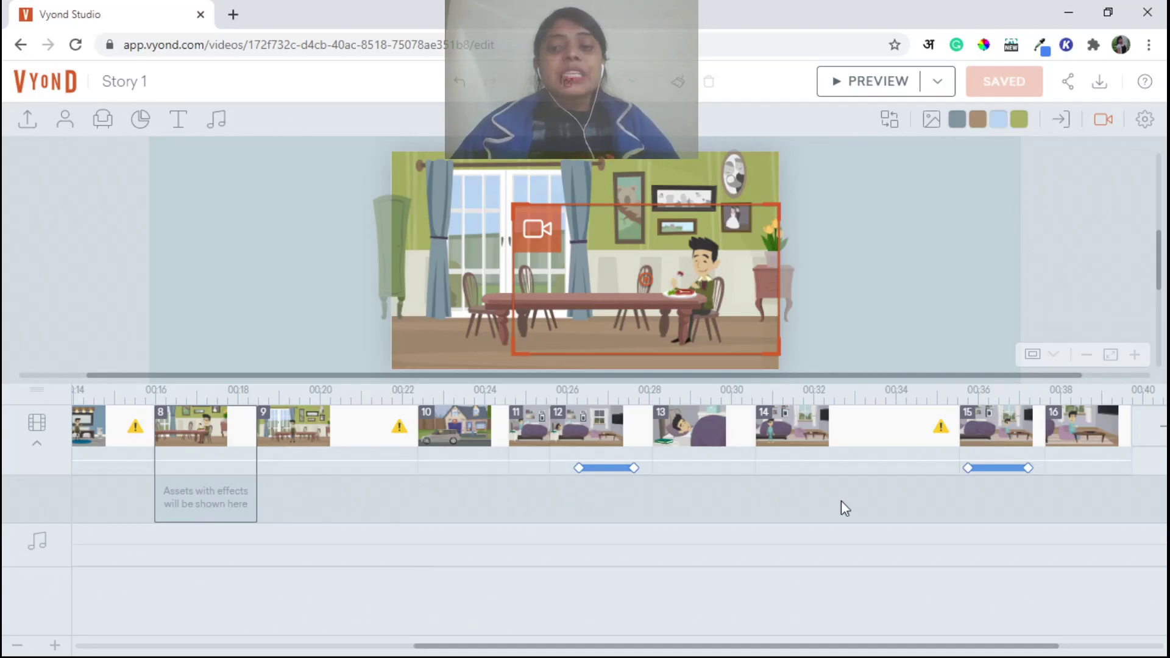
click(36, 443)
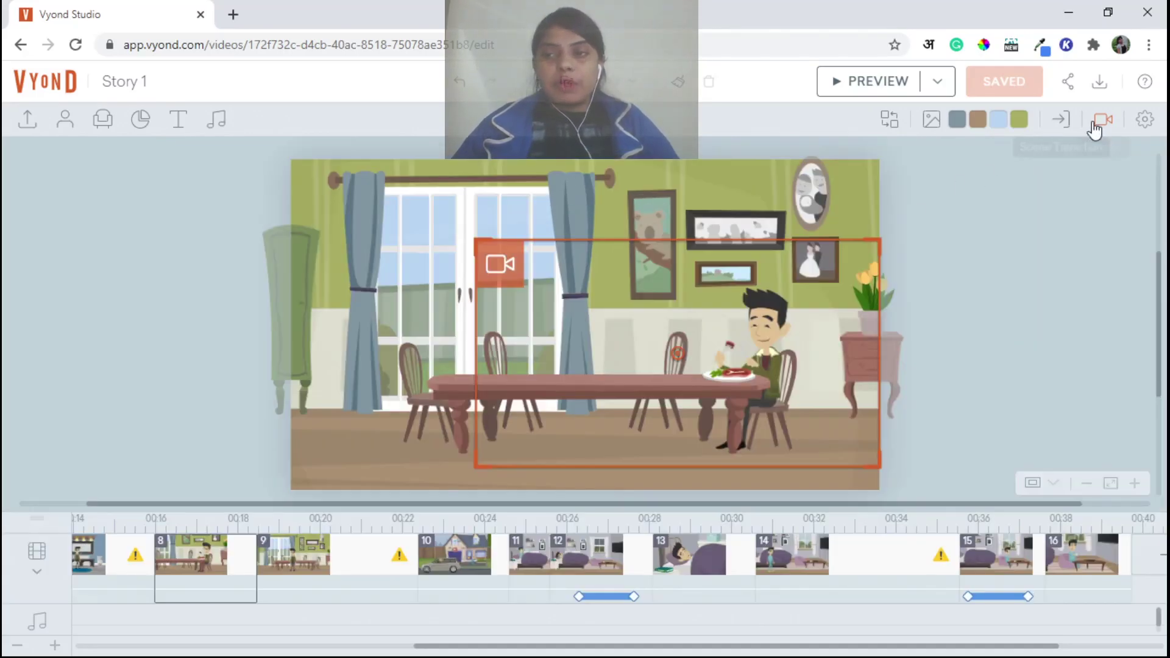